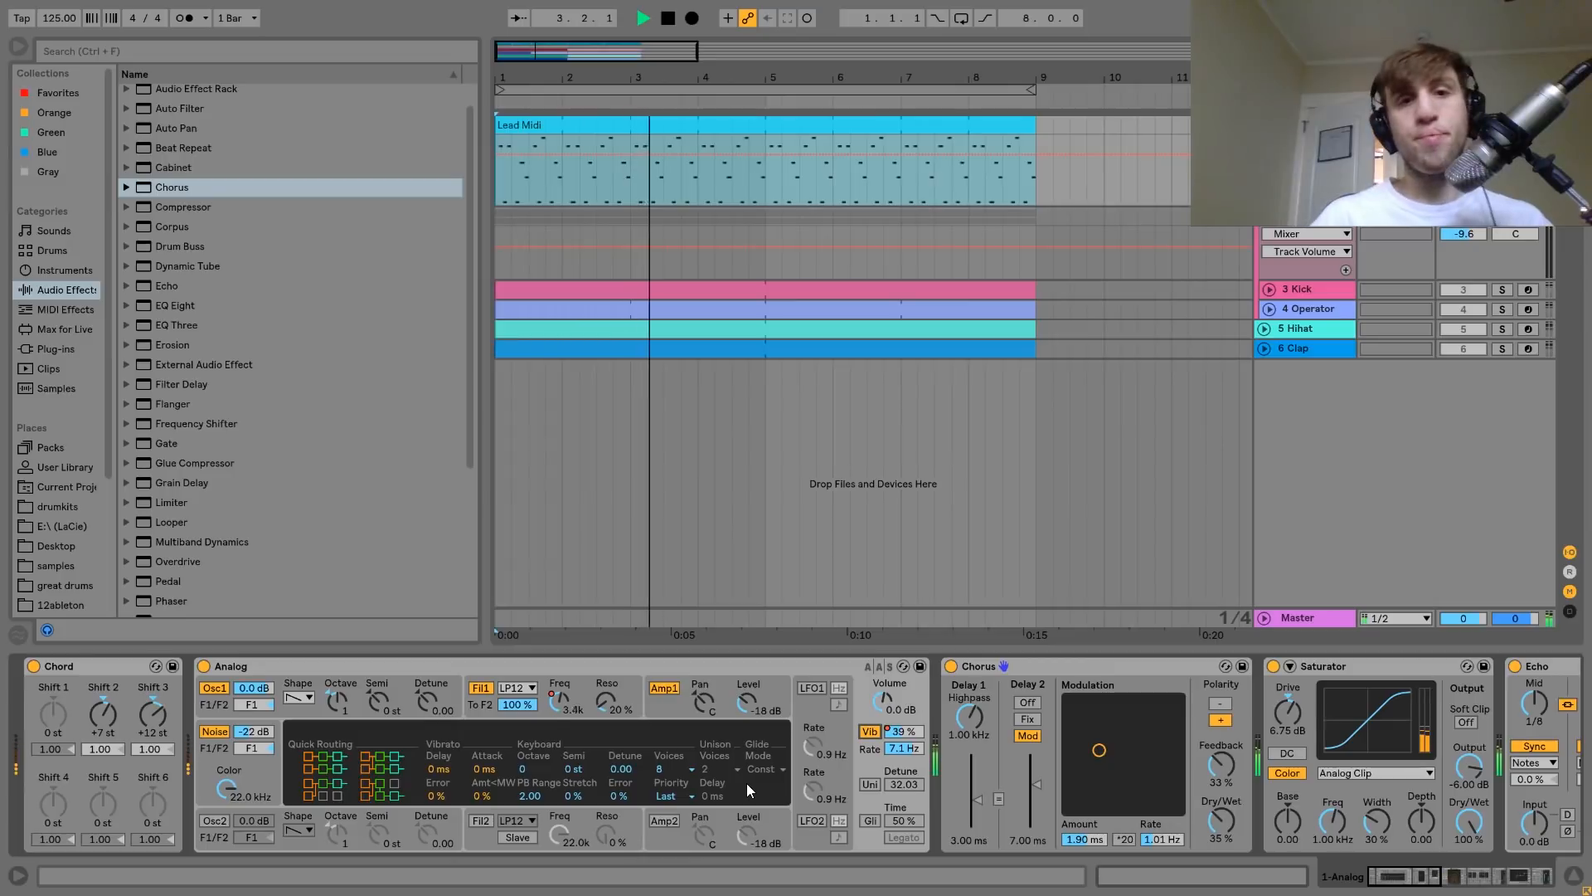
Open the Lead Midi clip and examine the pitch and placement of its notes across the first bar
{"action": "double_click", "coordinate": [754, 132]}
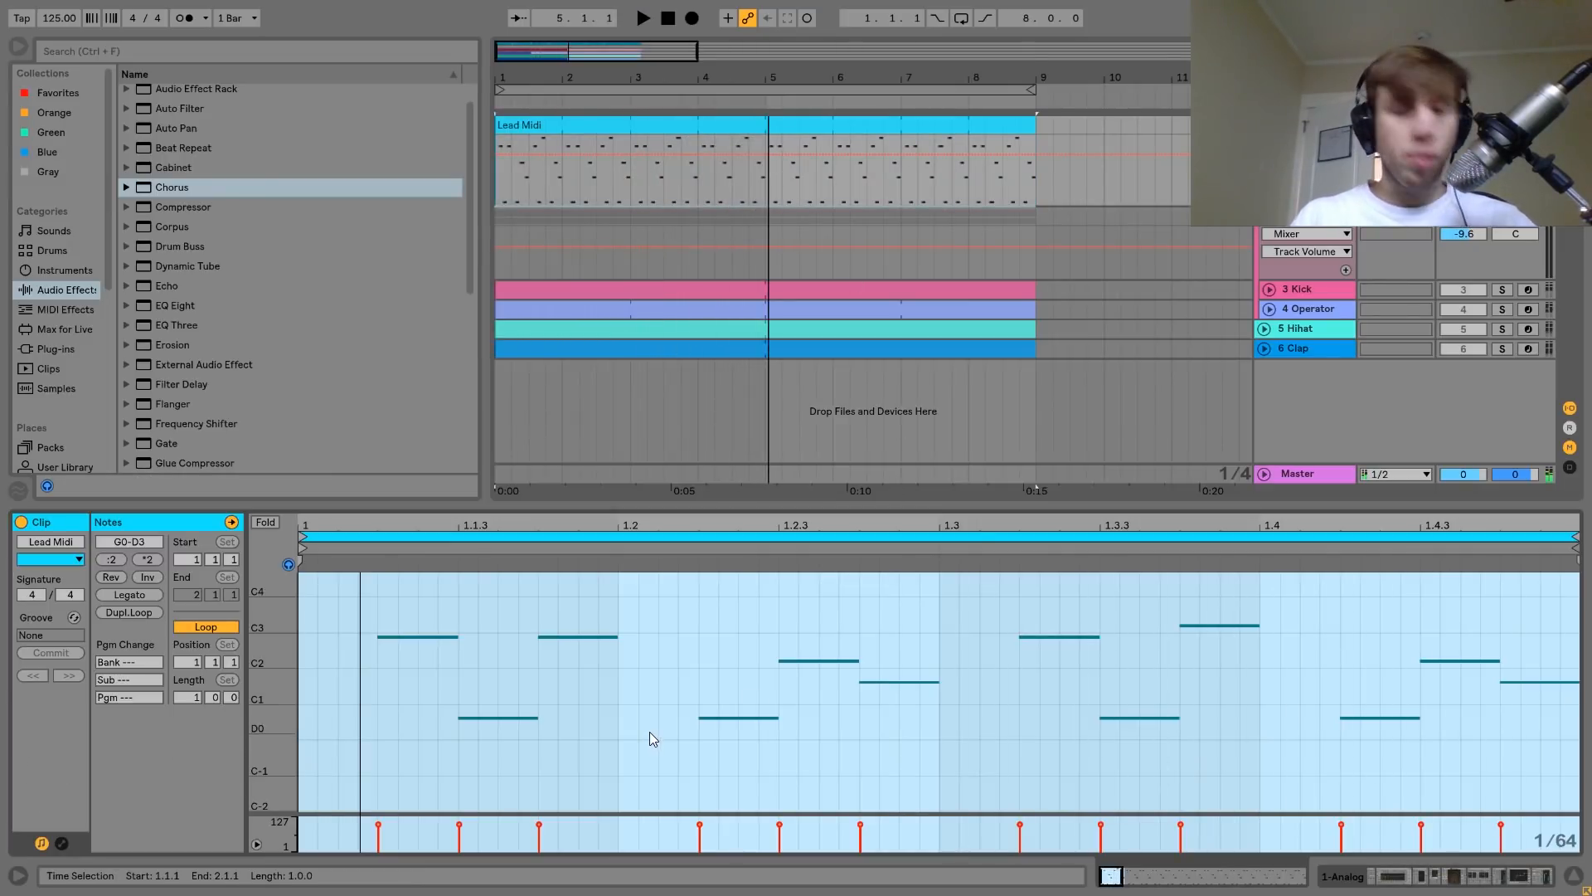
{"action": "mouse_move", "coordinate": [265, 643]}
{"action": "left_mouse_down"}
{"action": "mouse_move", "coordinate": [340, 654]}
{"action": "mouse_move", "coordinate": [265, 649]}
{"action": "mouse_move", "coordinate": [253, 632]}
{"action": "left_mouse_up"}
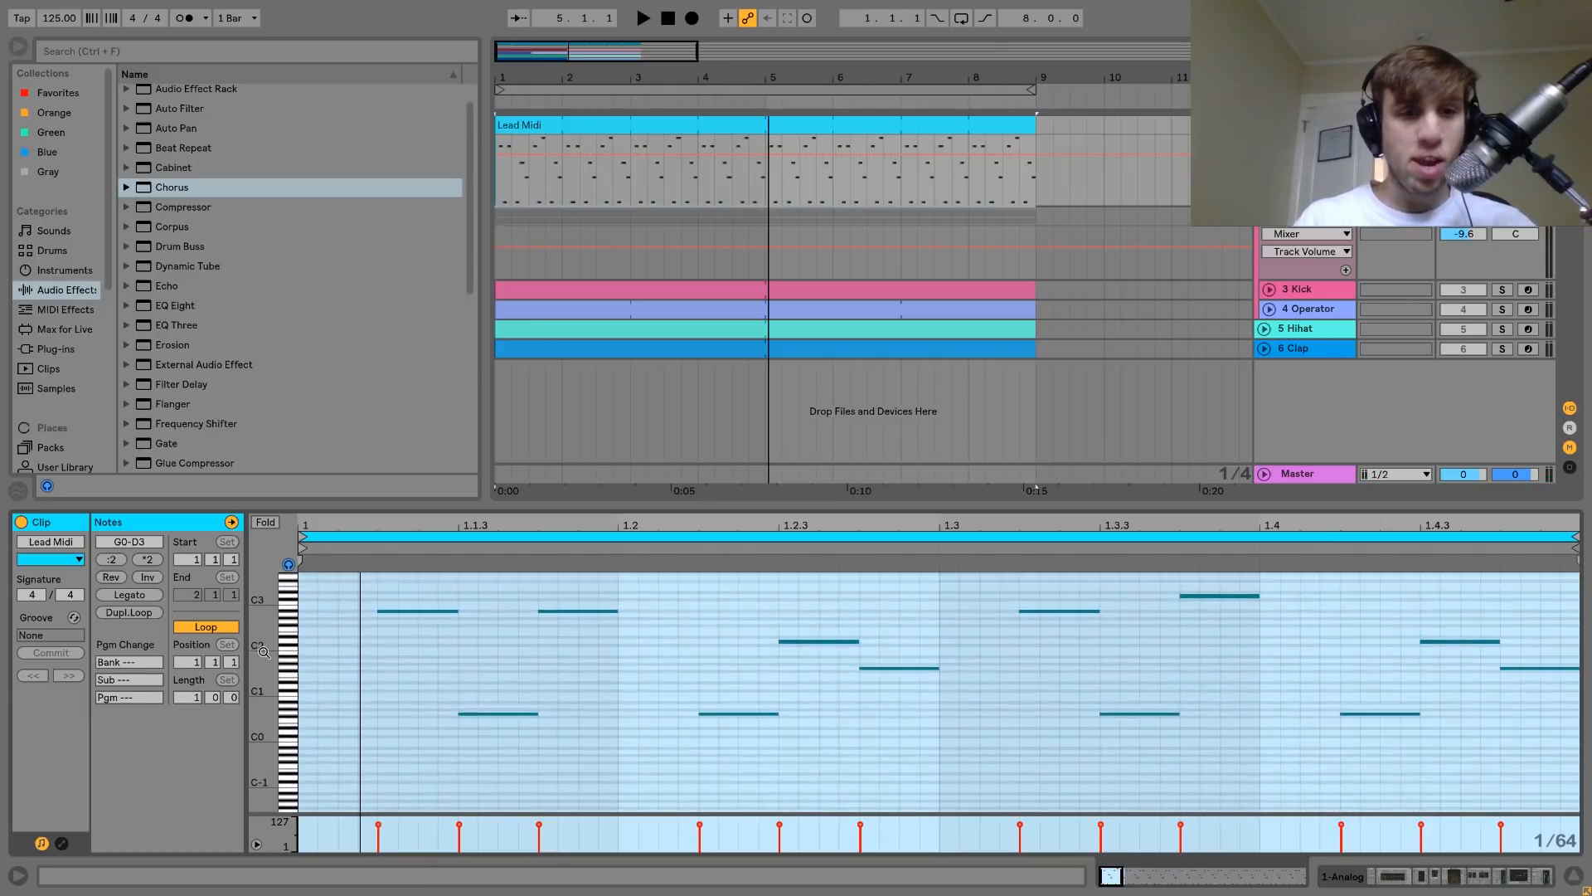
{"action": "left_click", "coordinate": [418, 597]}
{"action": "left_click_drag", "start_coordinate": [408, 595], "coordinate": [575, 635]}
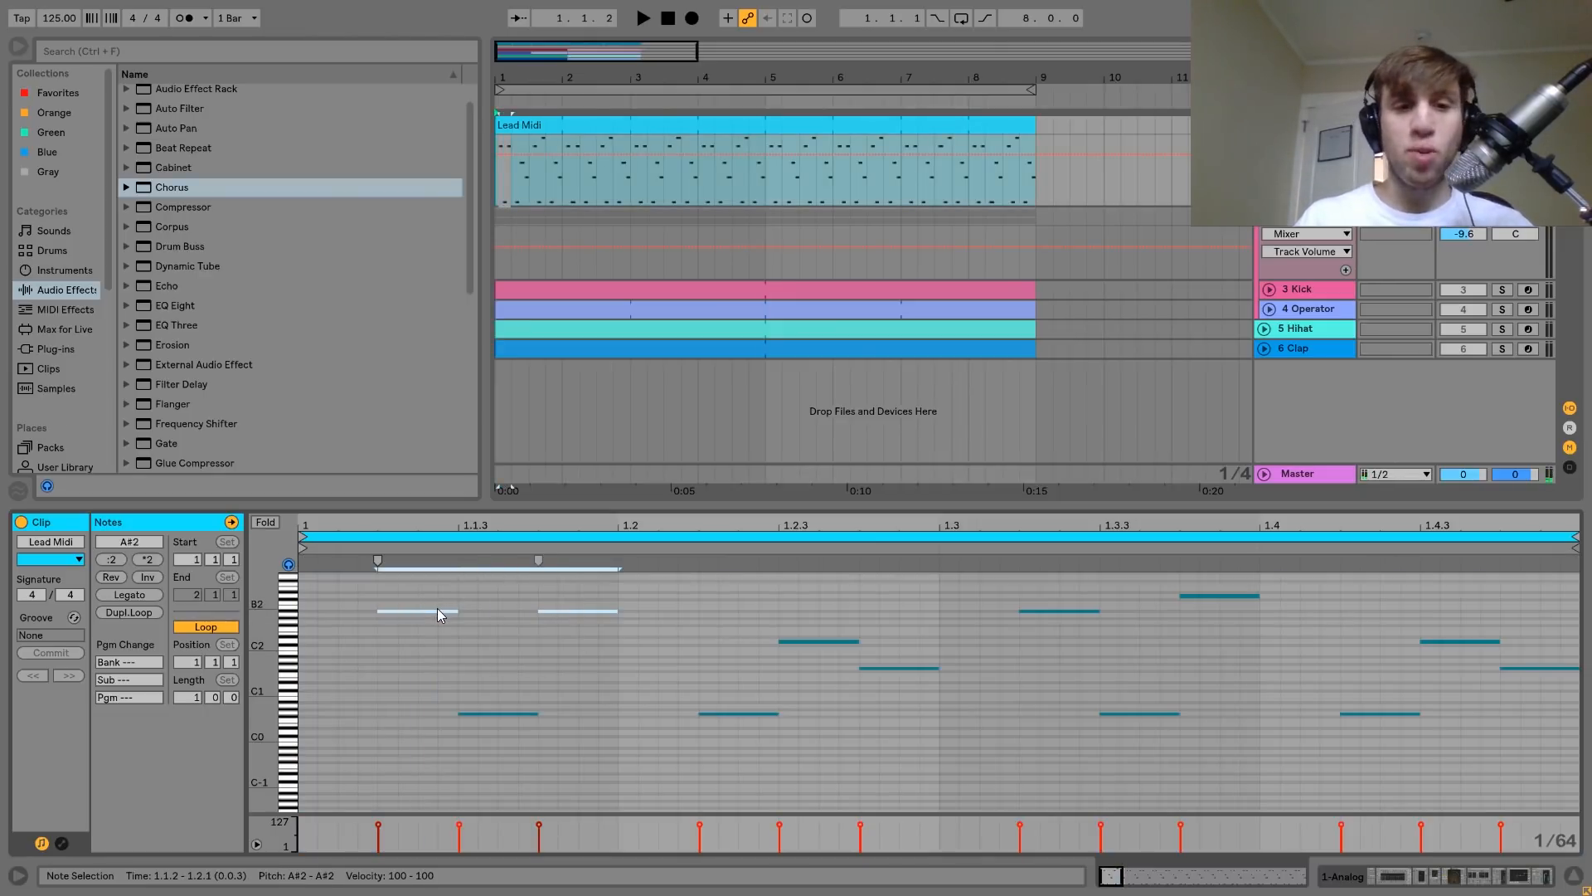
{"action": "left_click_drag", "start_coordinate": [478, 645], "coordinate": [491, 796]}
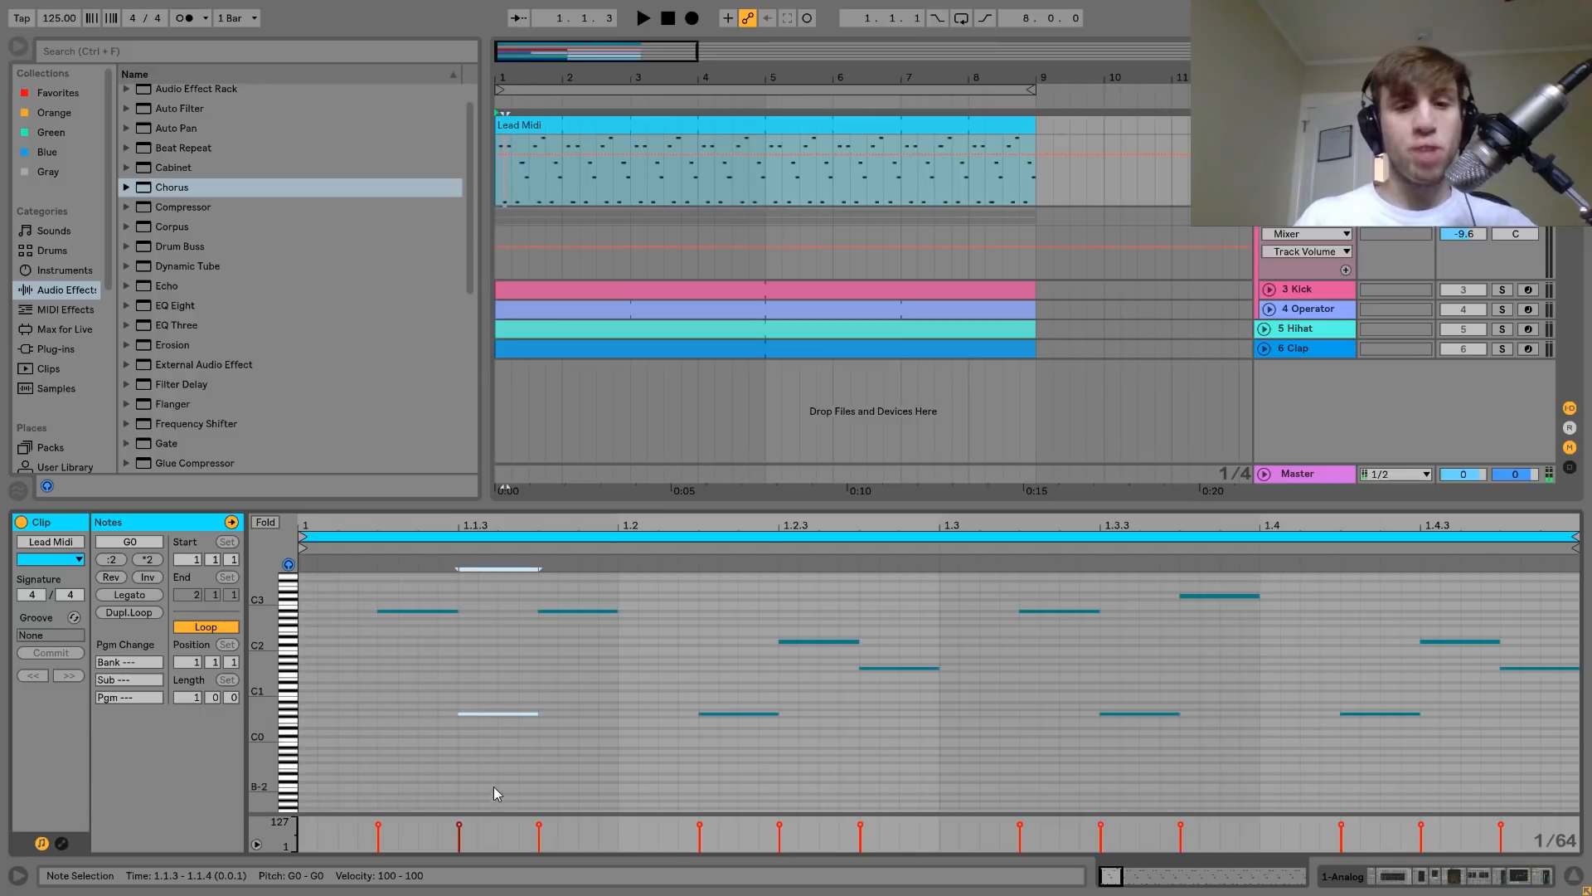
{"action": "left_click", "coordinate": [811, 641]}
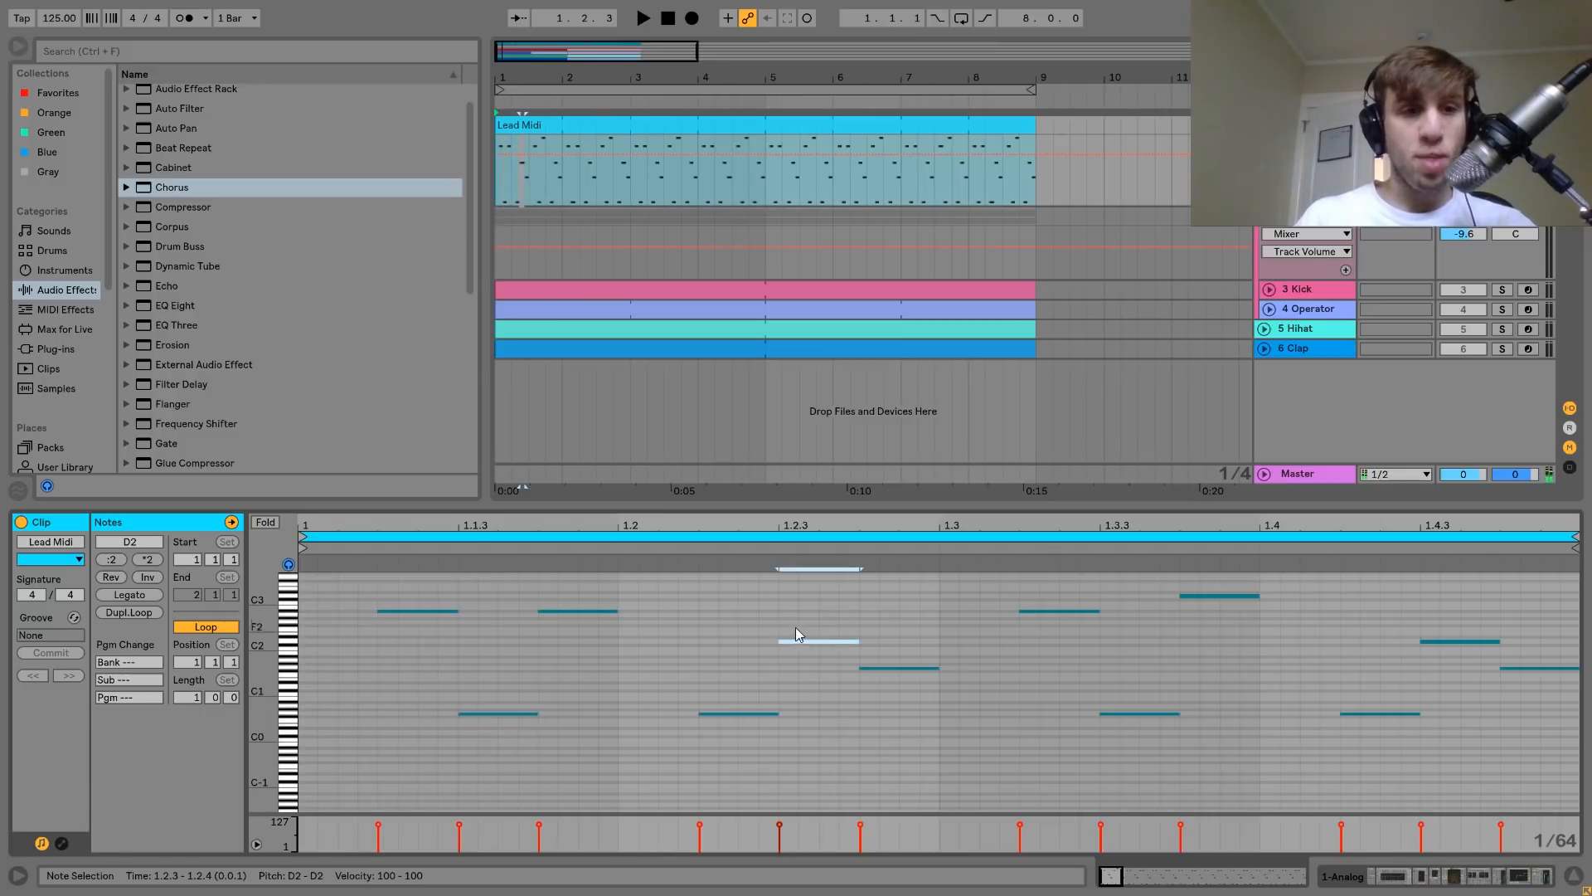
{"action": "left_click", "coordinate": [900, 668]}
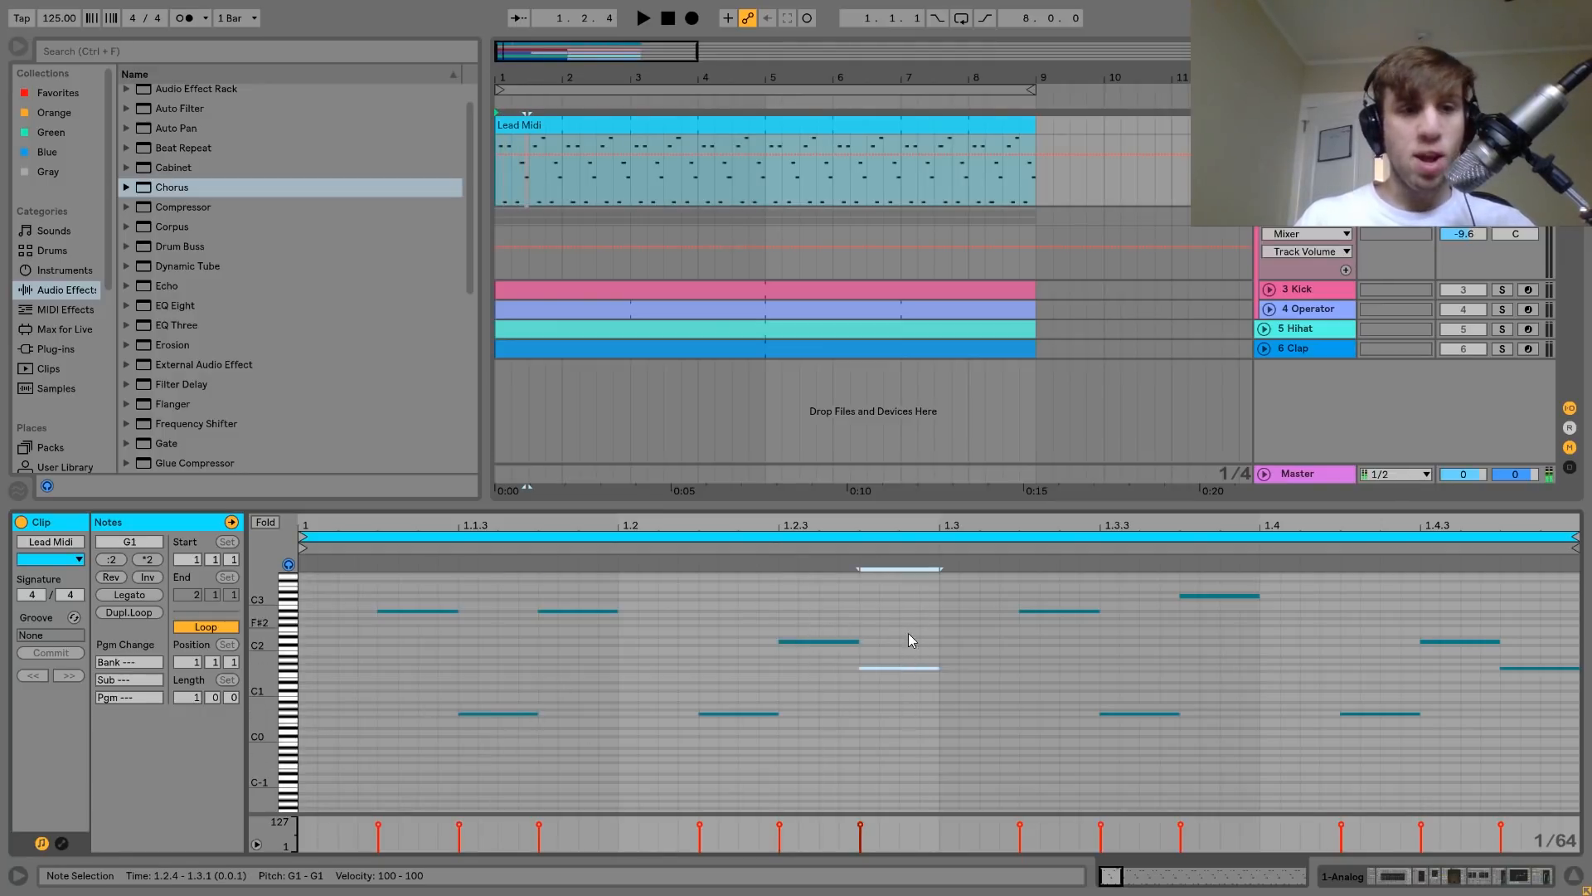
{"action": "left_click", "coordinate": [1055, 611]}
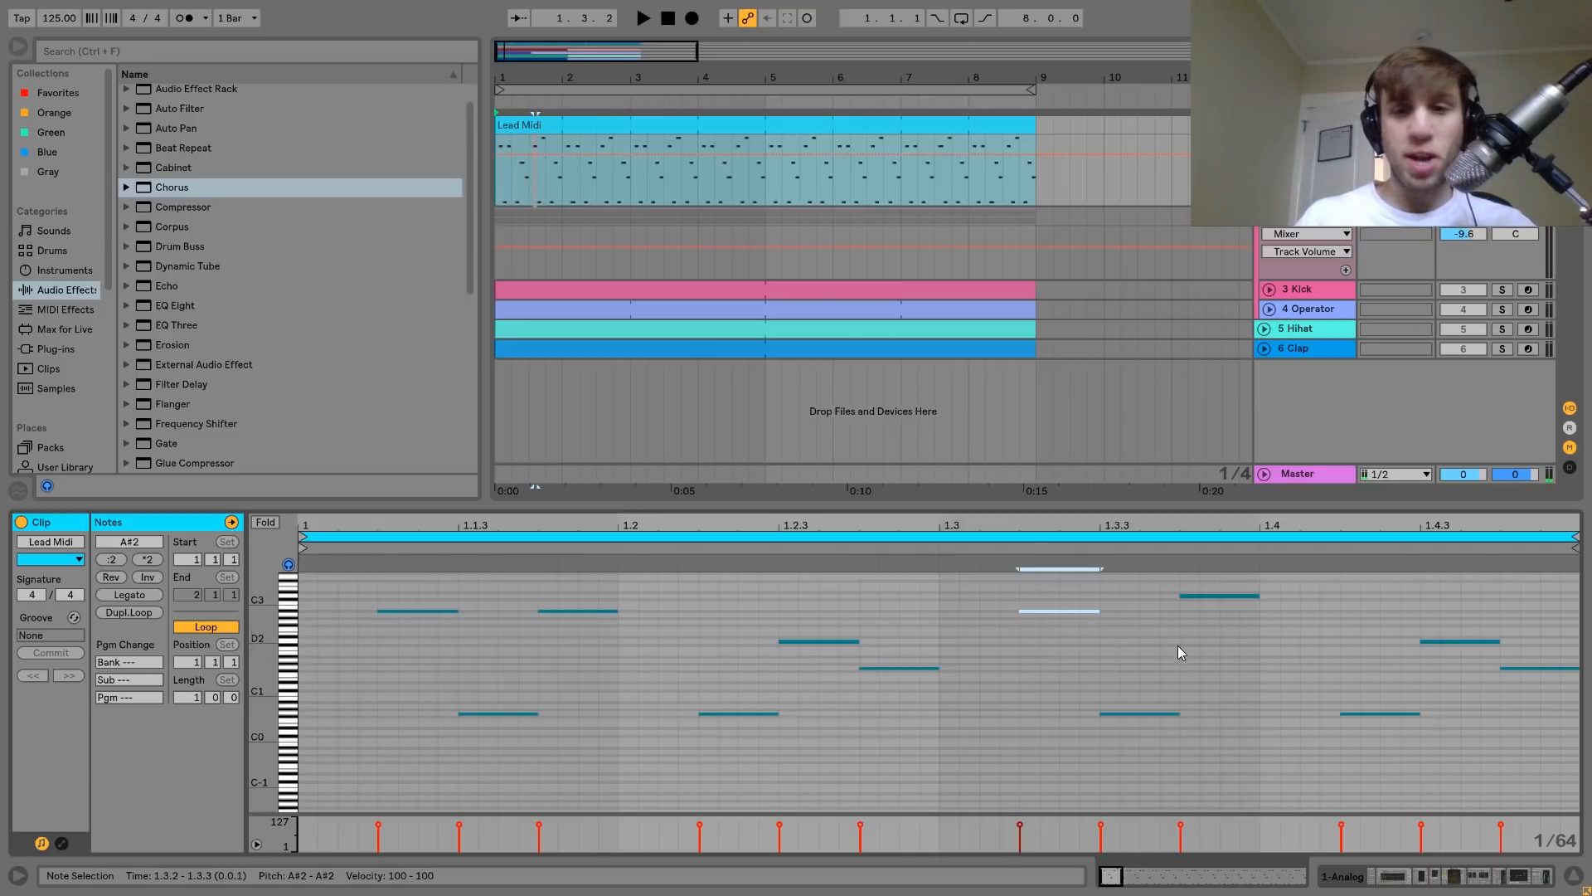
{"action": "left_click", "coordinate": [1140, 713]}
{"action": "left_click", "coordinate": [1208, 596]}
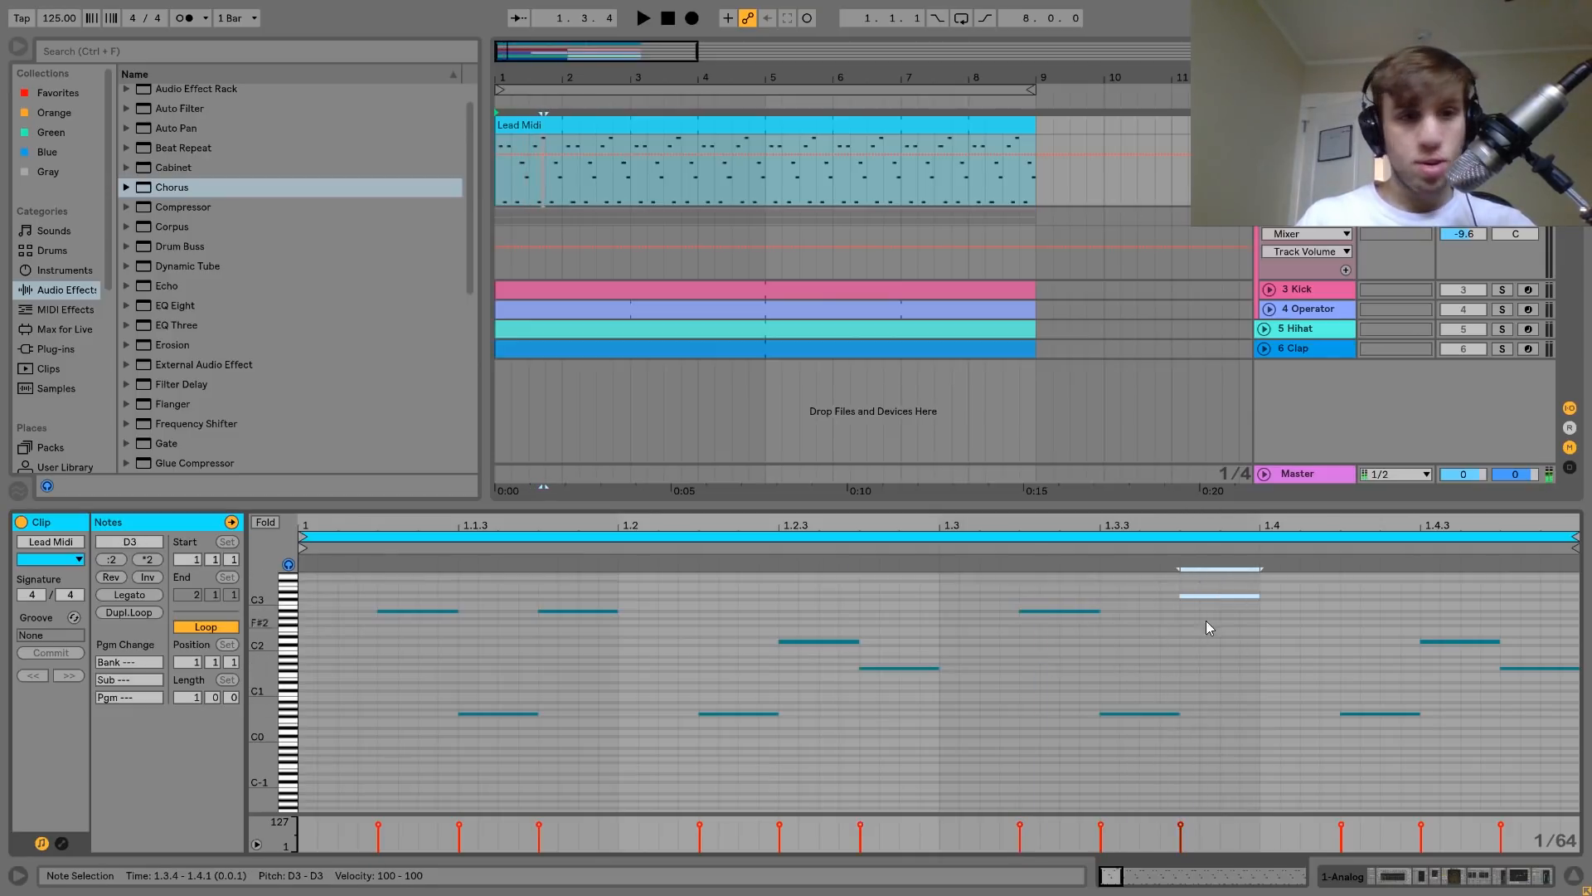
{"action": "left_click_drag", "start_coordinate": [1343, 718], "coordinate": [1543, 600]}
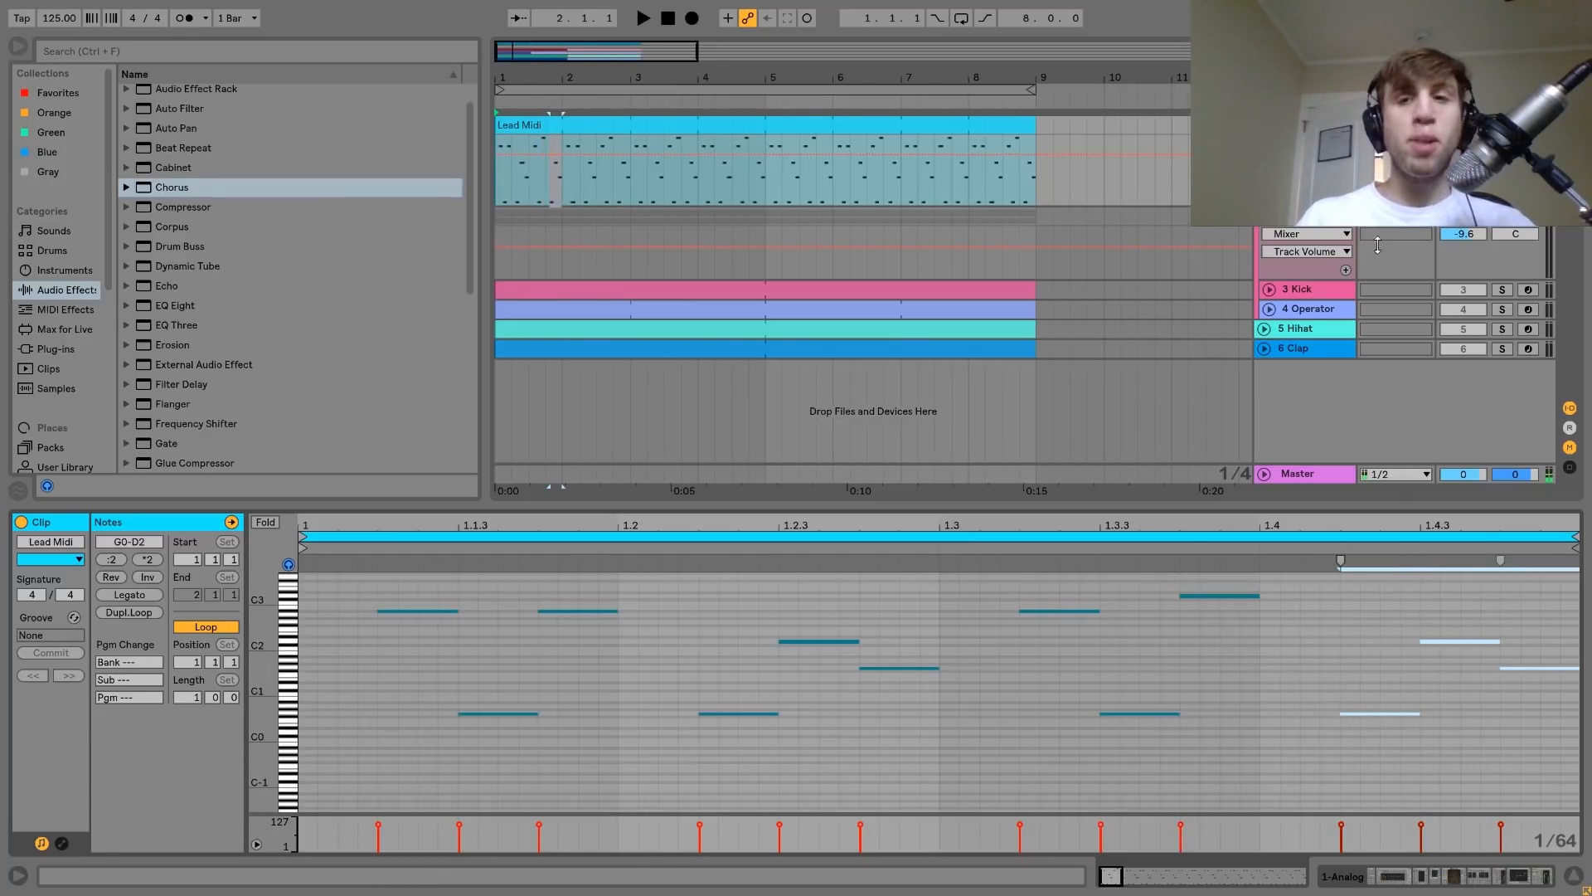
Return to the lead track's device chain, loop the full length of the Lead Midi clip and play it
{"action": "key", "text": "shift+Tab"}
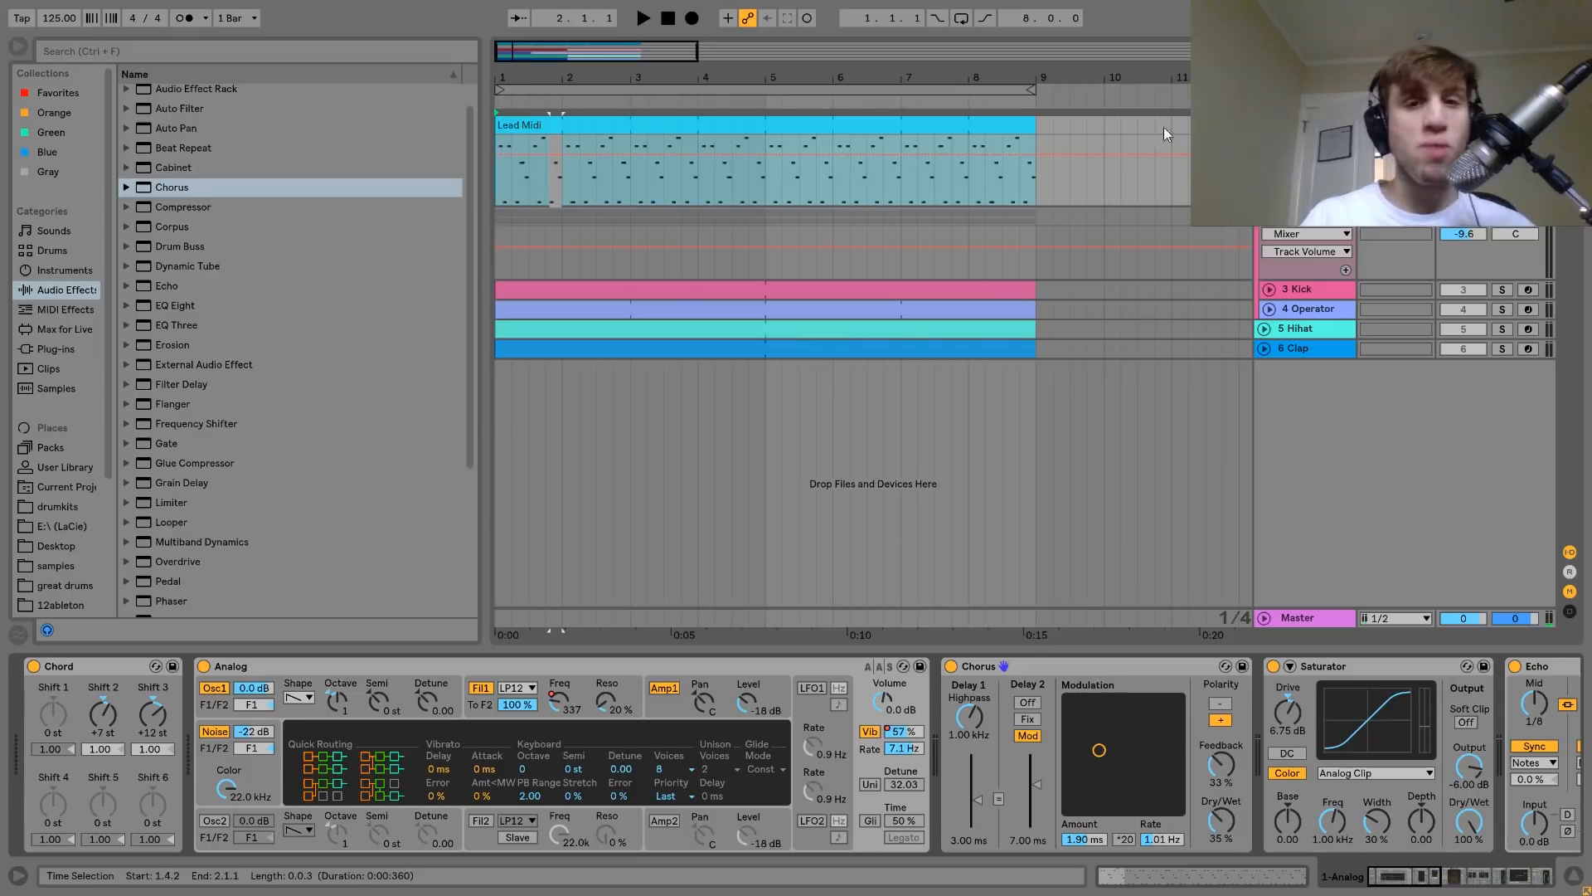
{"action": "left_click", "coordinate": [889, 124]}
{"action": "key", "text": "space"}
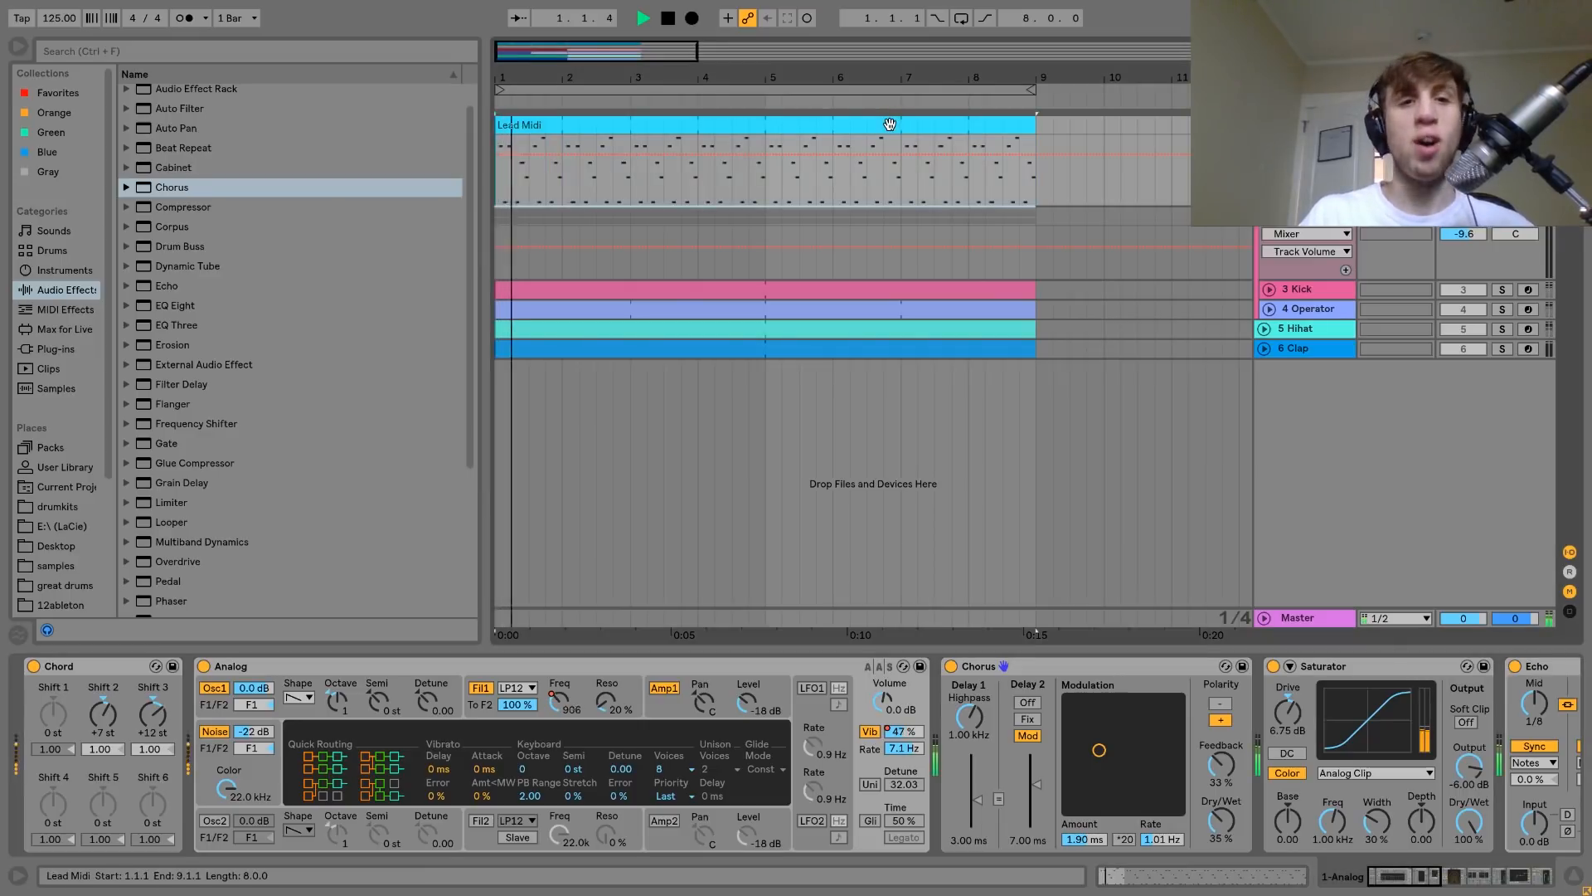
{"action": "key", "text": "ctrl+l"}
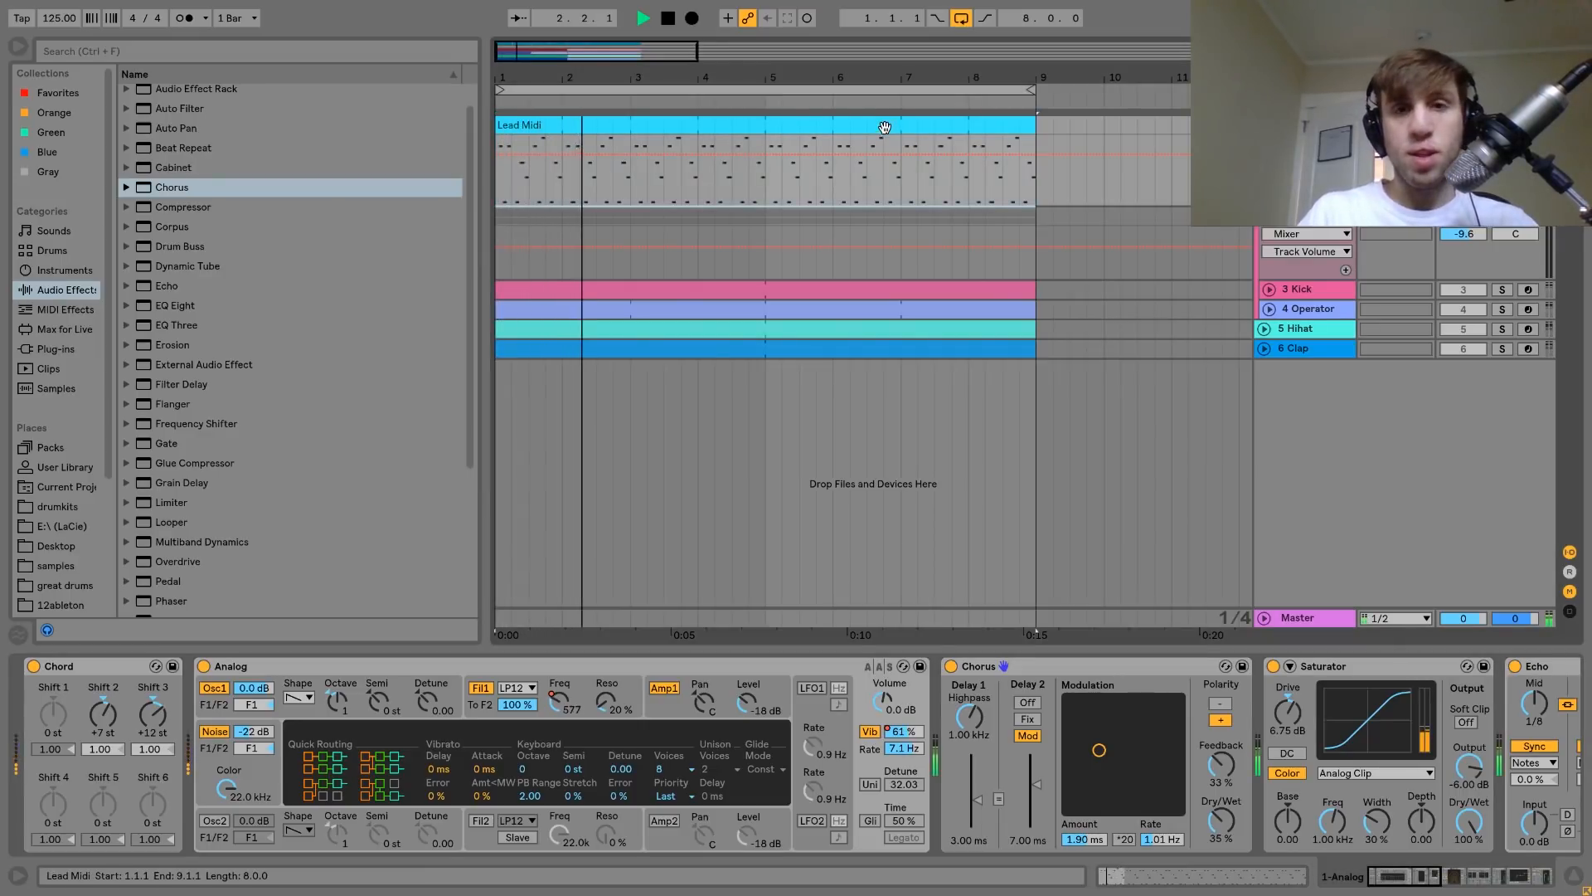
{"action": "key", "text": "space"}
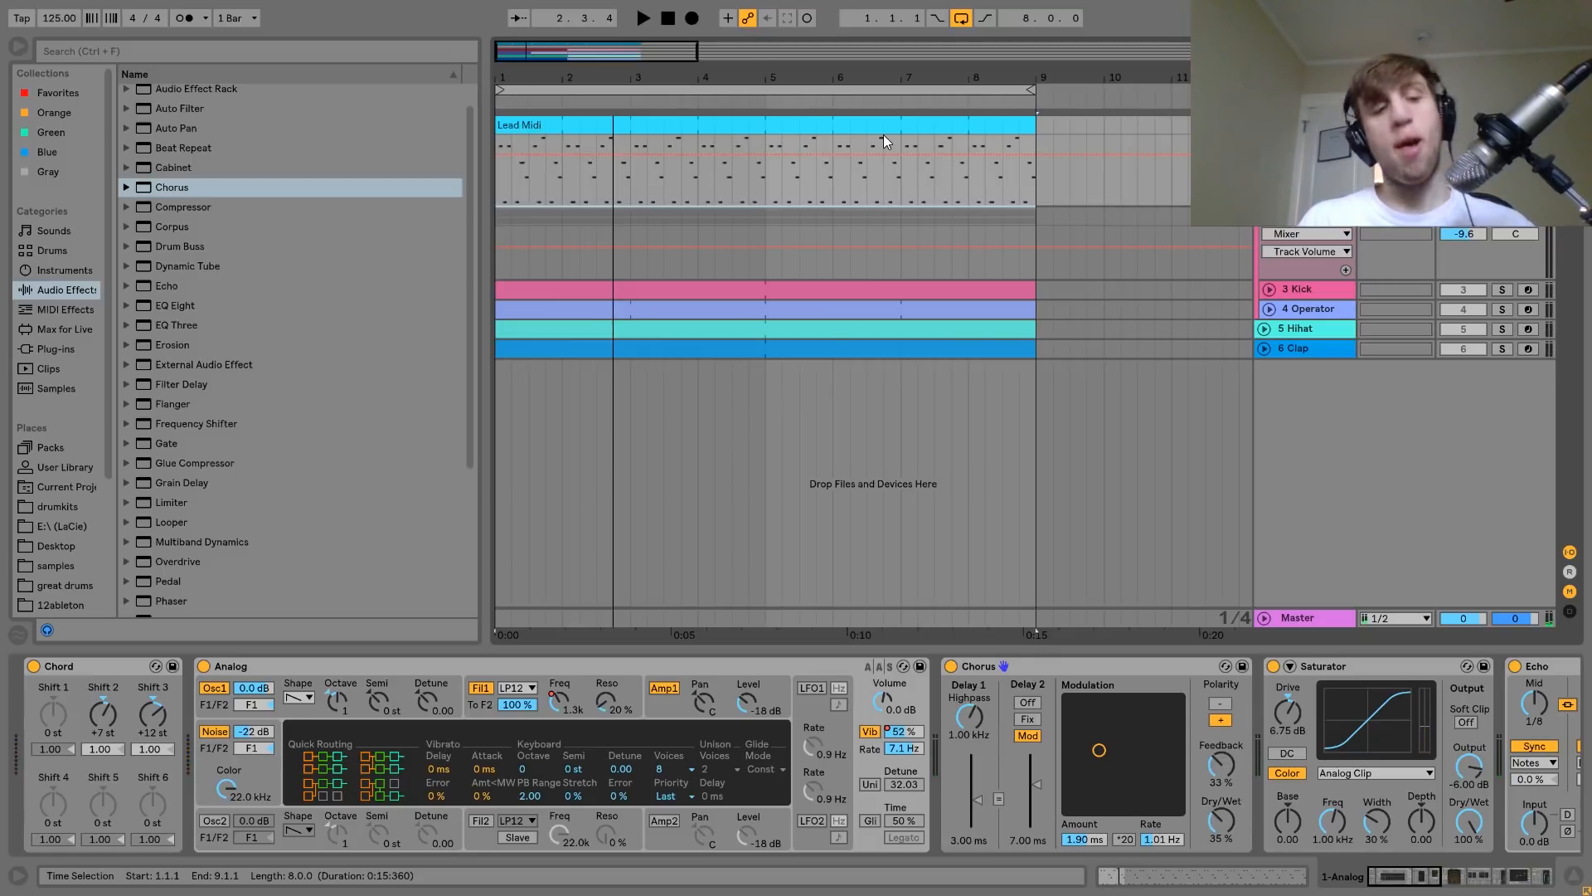
Bypass the Chord device during playback to hear the lead without it, and switch it back on
{"action": "left_click", "coordinate": [83, 665]}
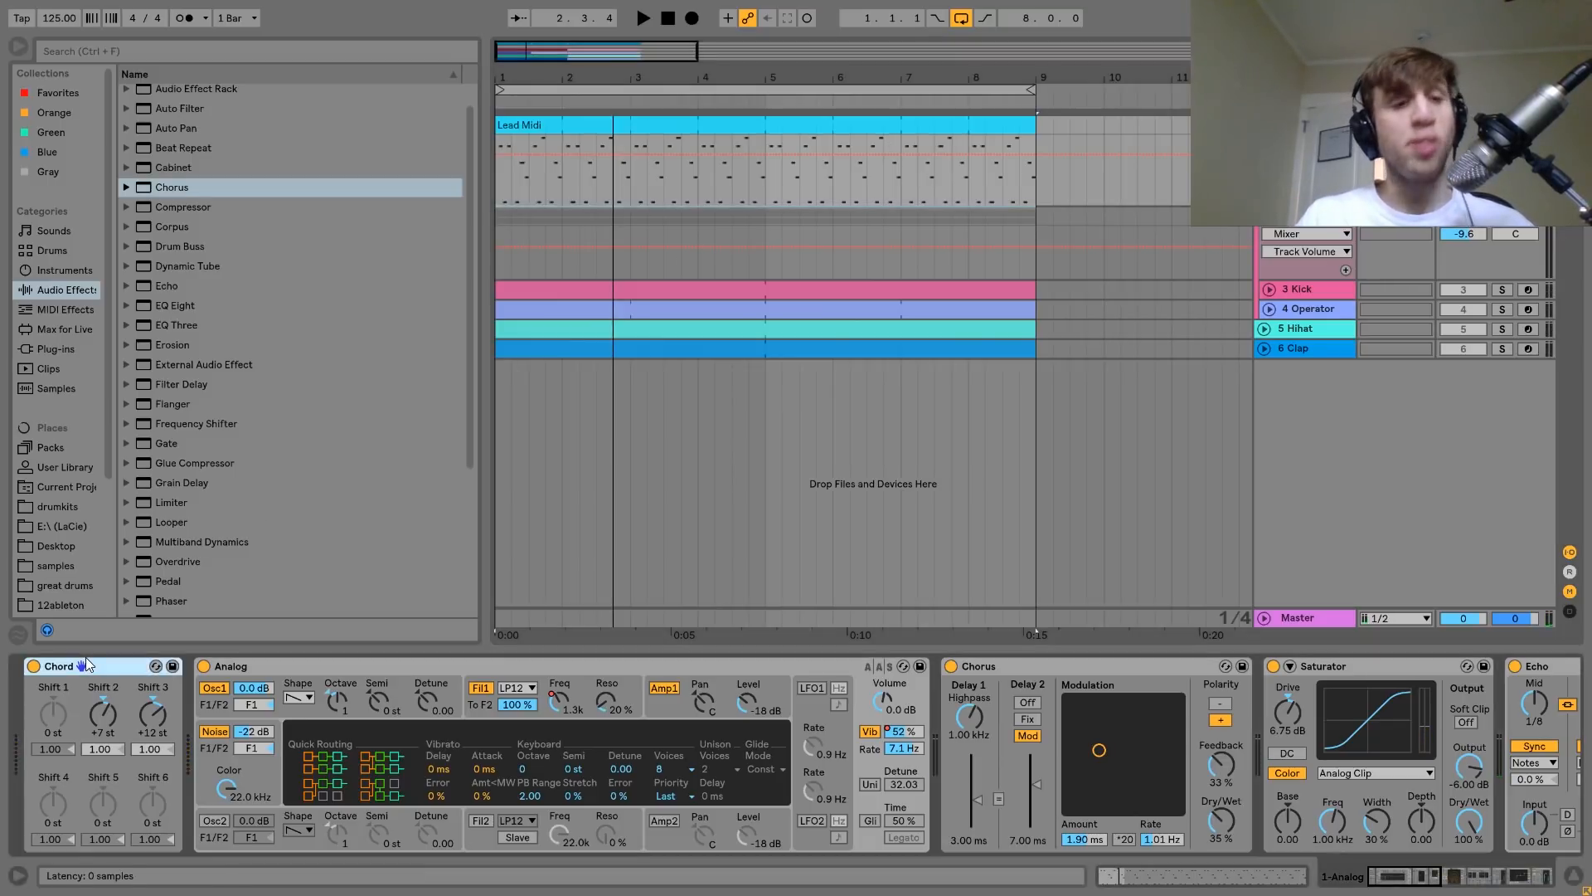
{"action": "left_click", "coordinate": [33, 666]}
{"action": "key", "text": "space"}
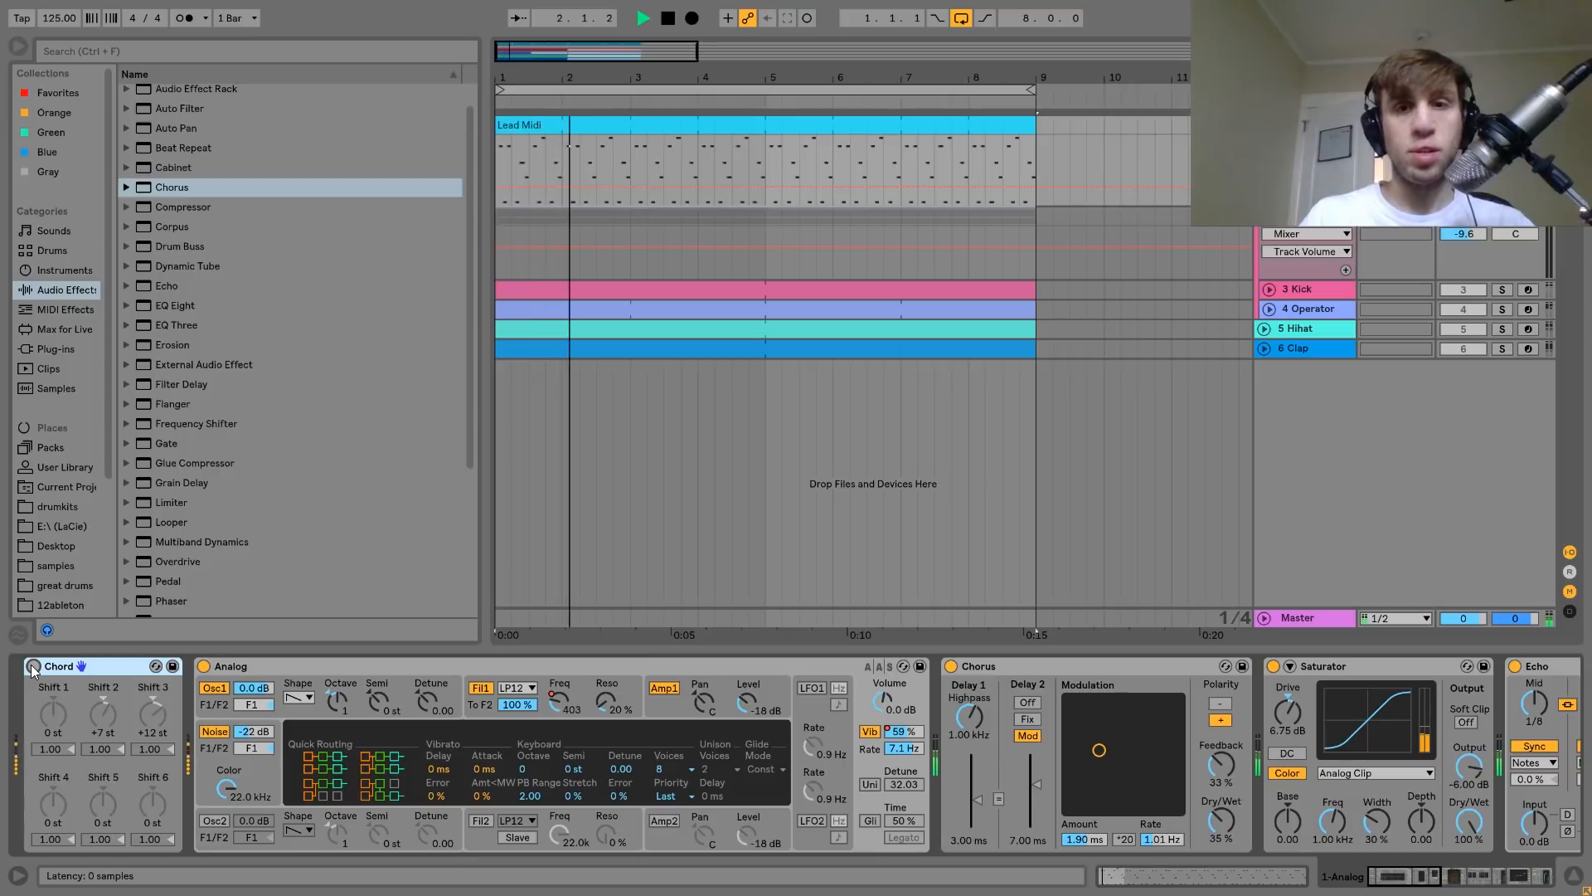
{"action": "left_click", "coordinate": [32, 668]}
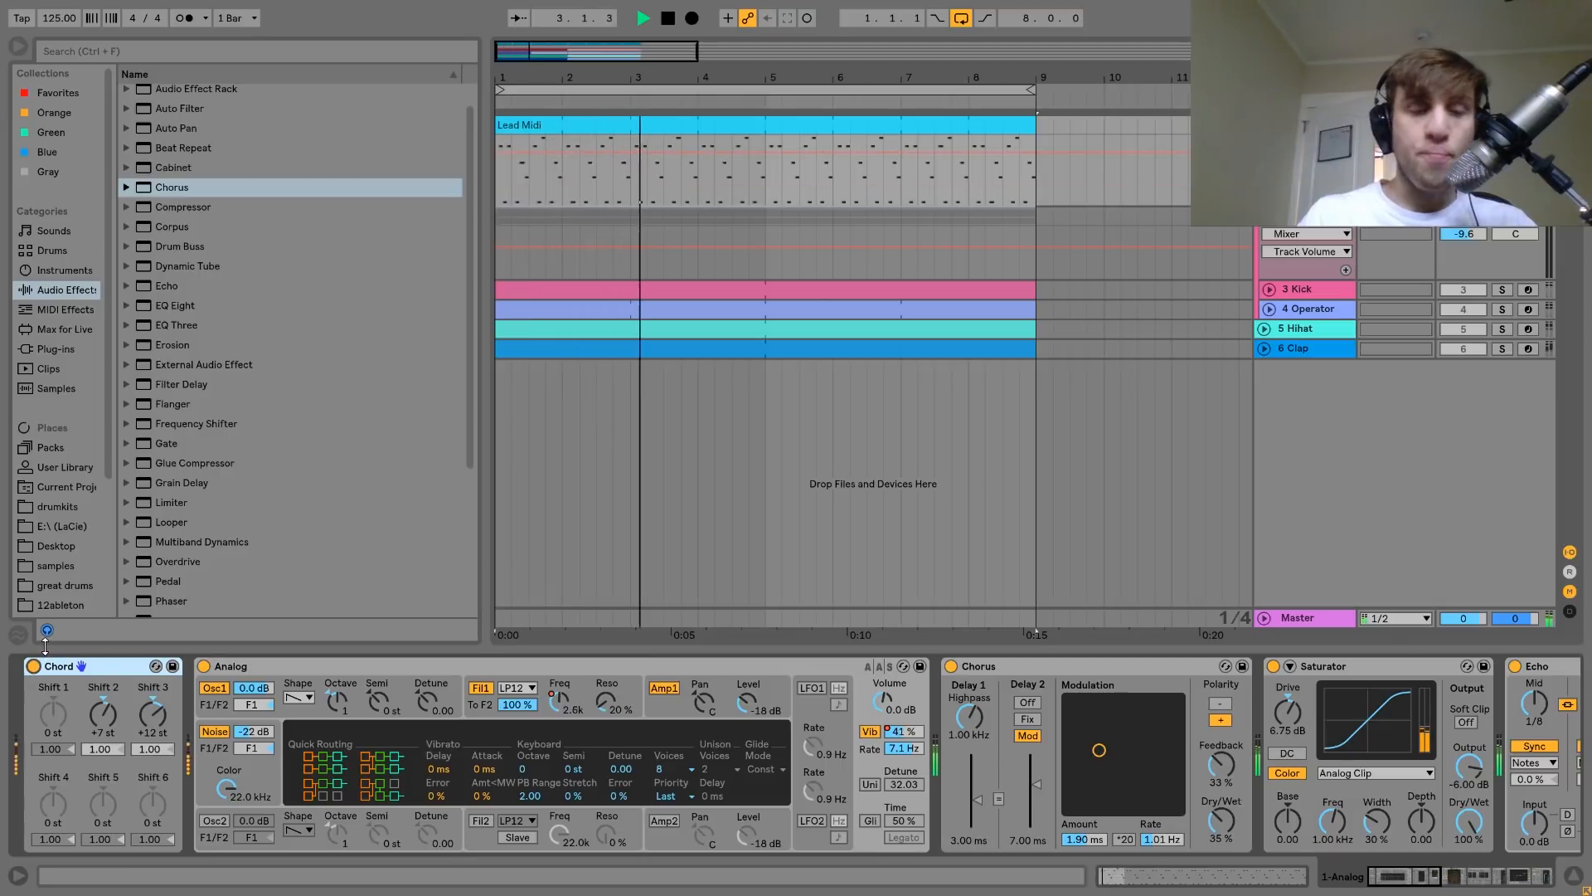
{"action": "key", "text": "space"}
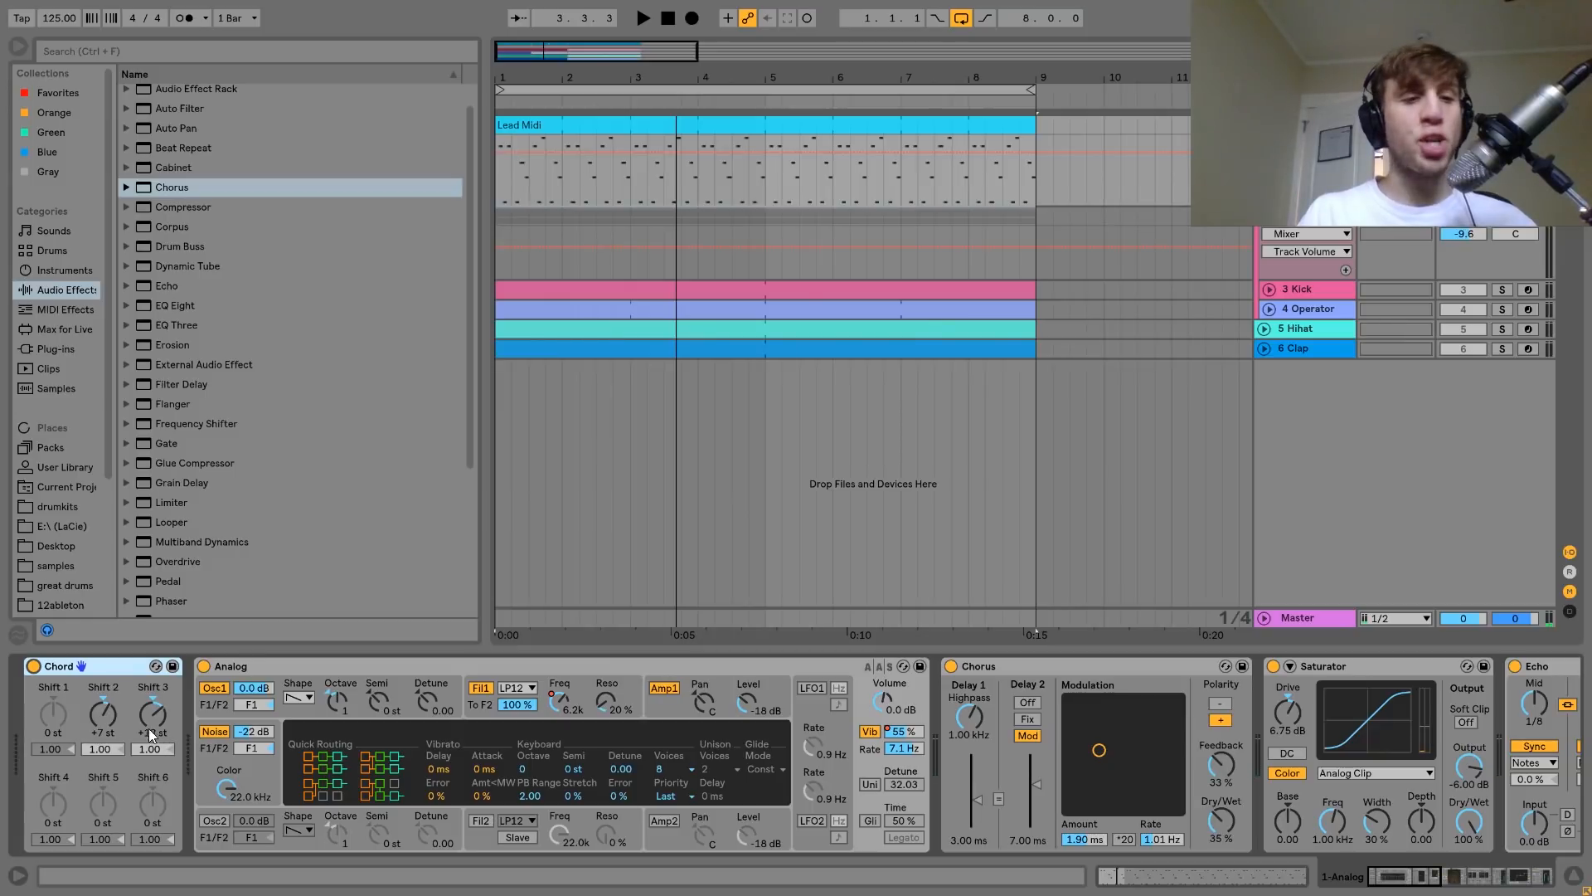
Select the Chord device's Shift 2 value and play the loop to hear the added interval
{"action": "left_click", "coordinate": [102, 730]}
{"action": "key", "text": "space"}
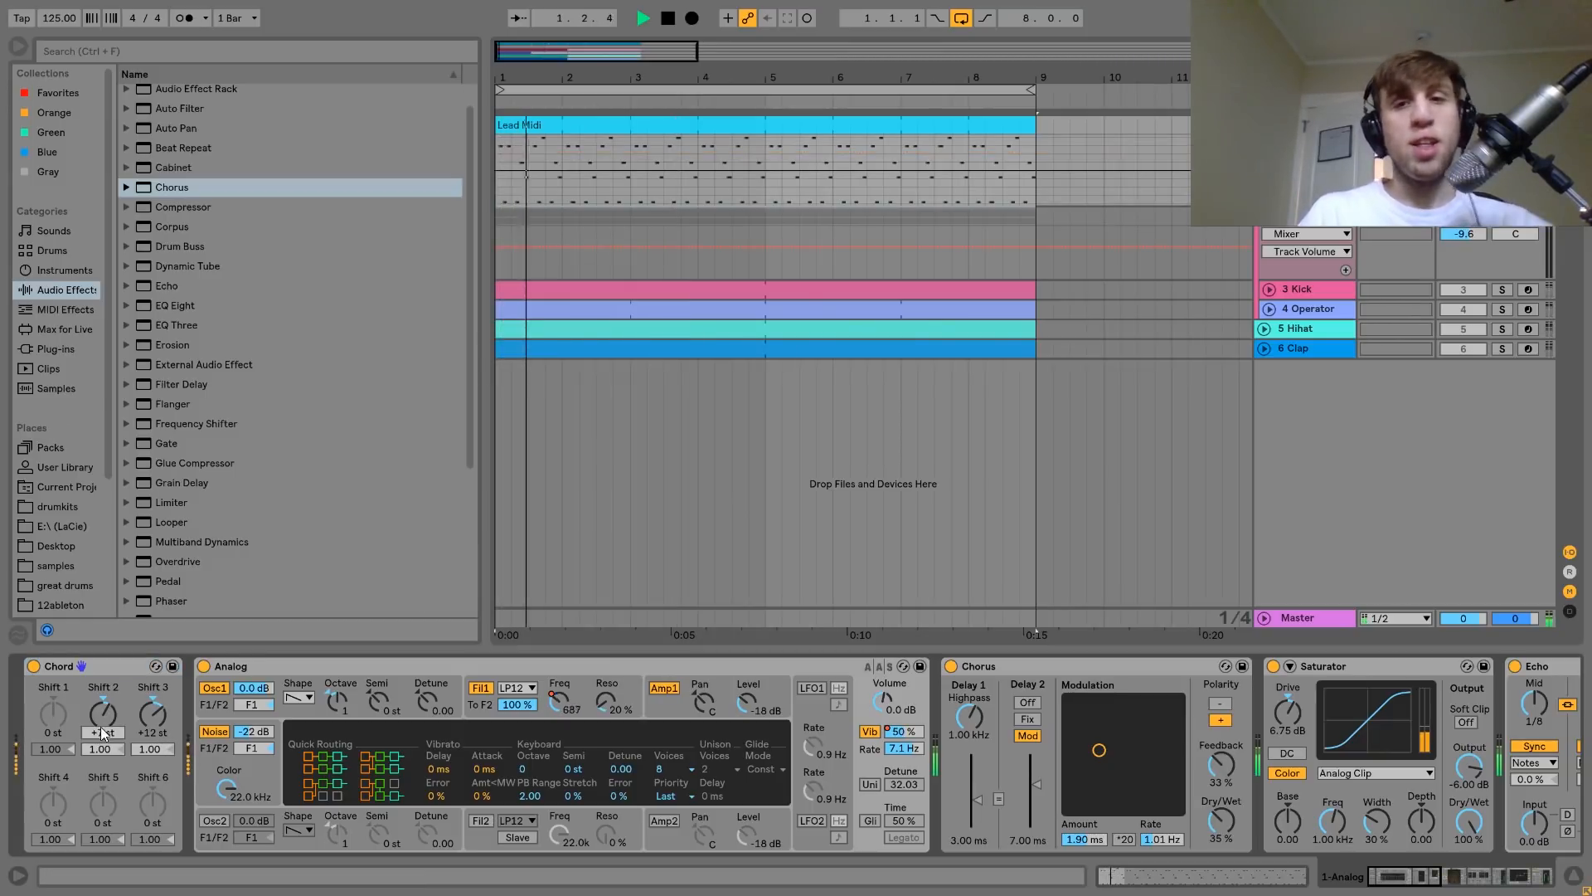
{"action": "key", "text": "space"}
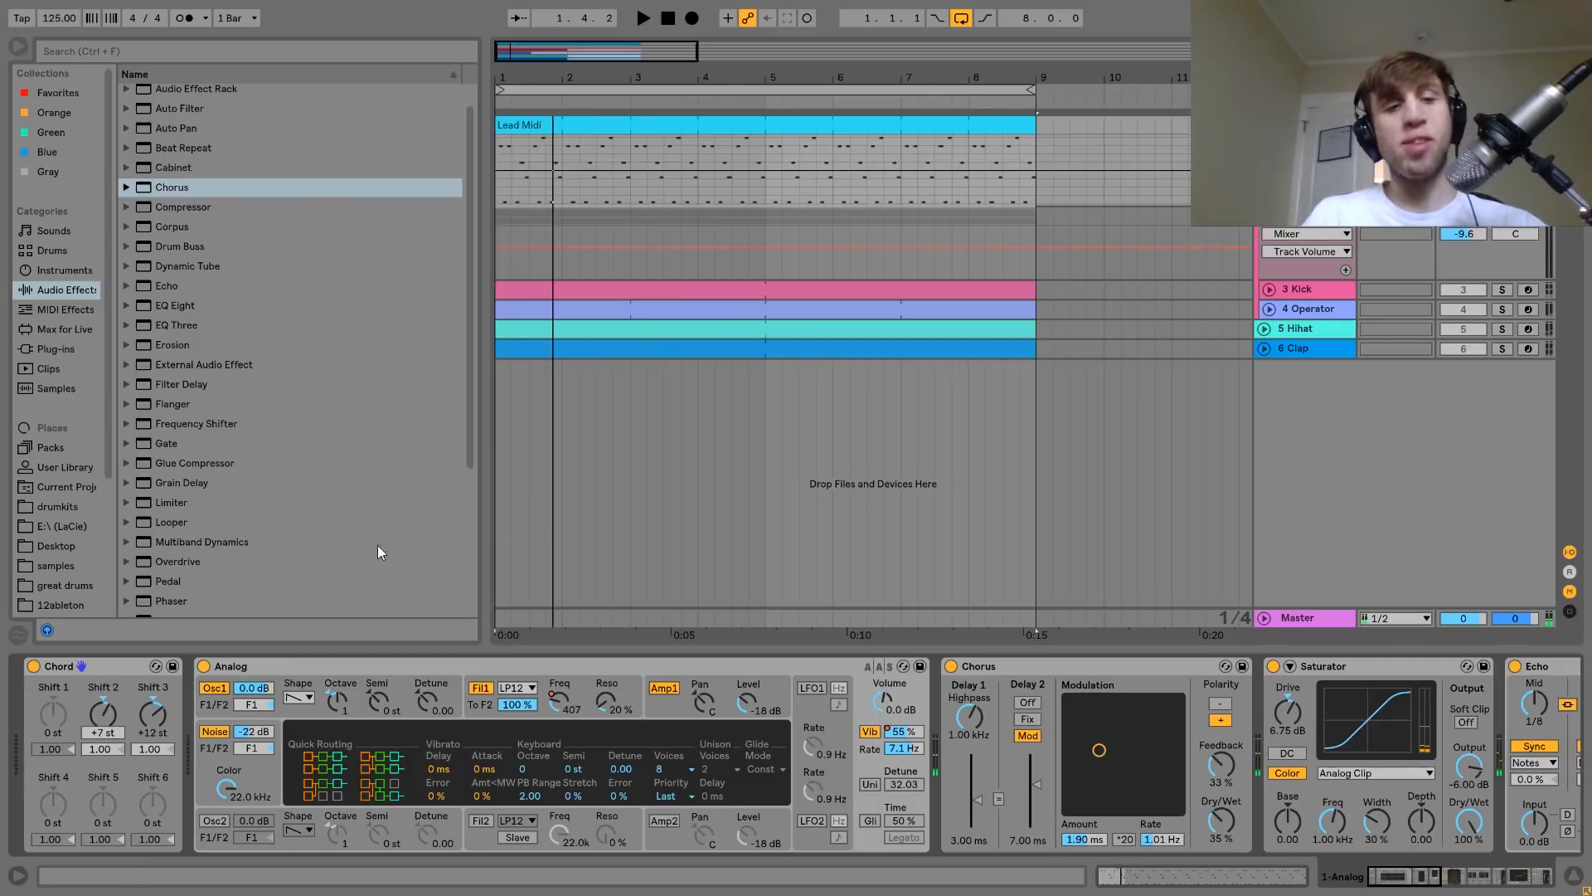
Play the loop again and toggle the Chord device off and on to compare the lead's sound
{"action": "key", "text": "space"}
{"action": "left_click", "coordinate": [34, 667]}
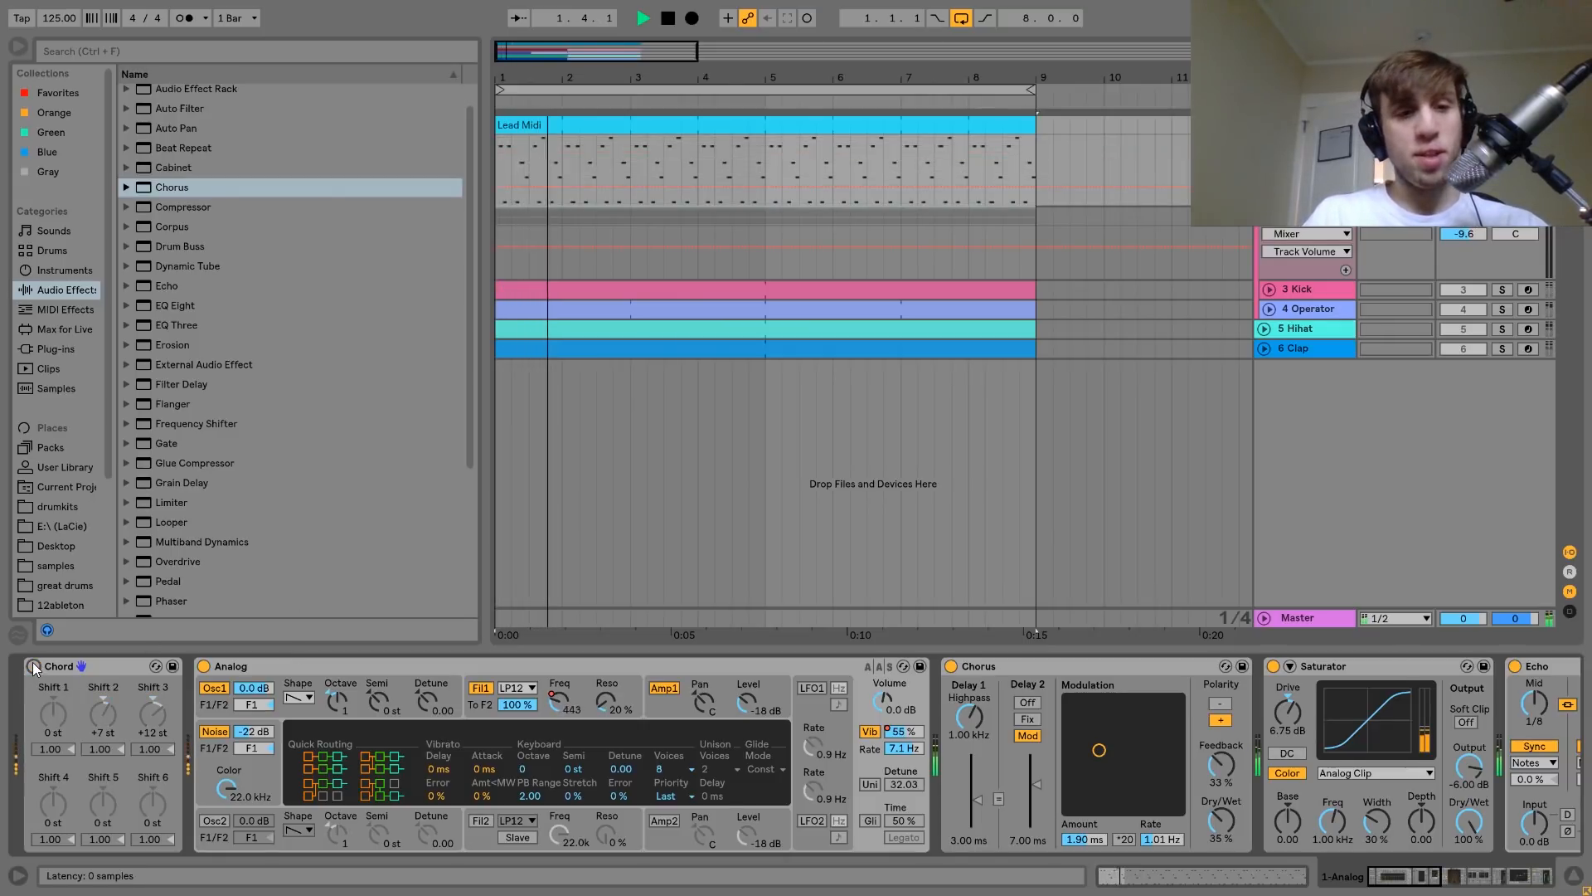
{"action": "left_click", "coordinate": [34, 667]}
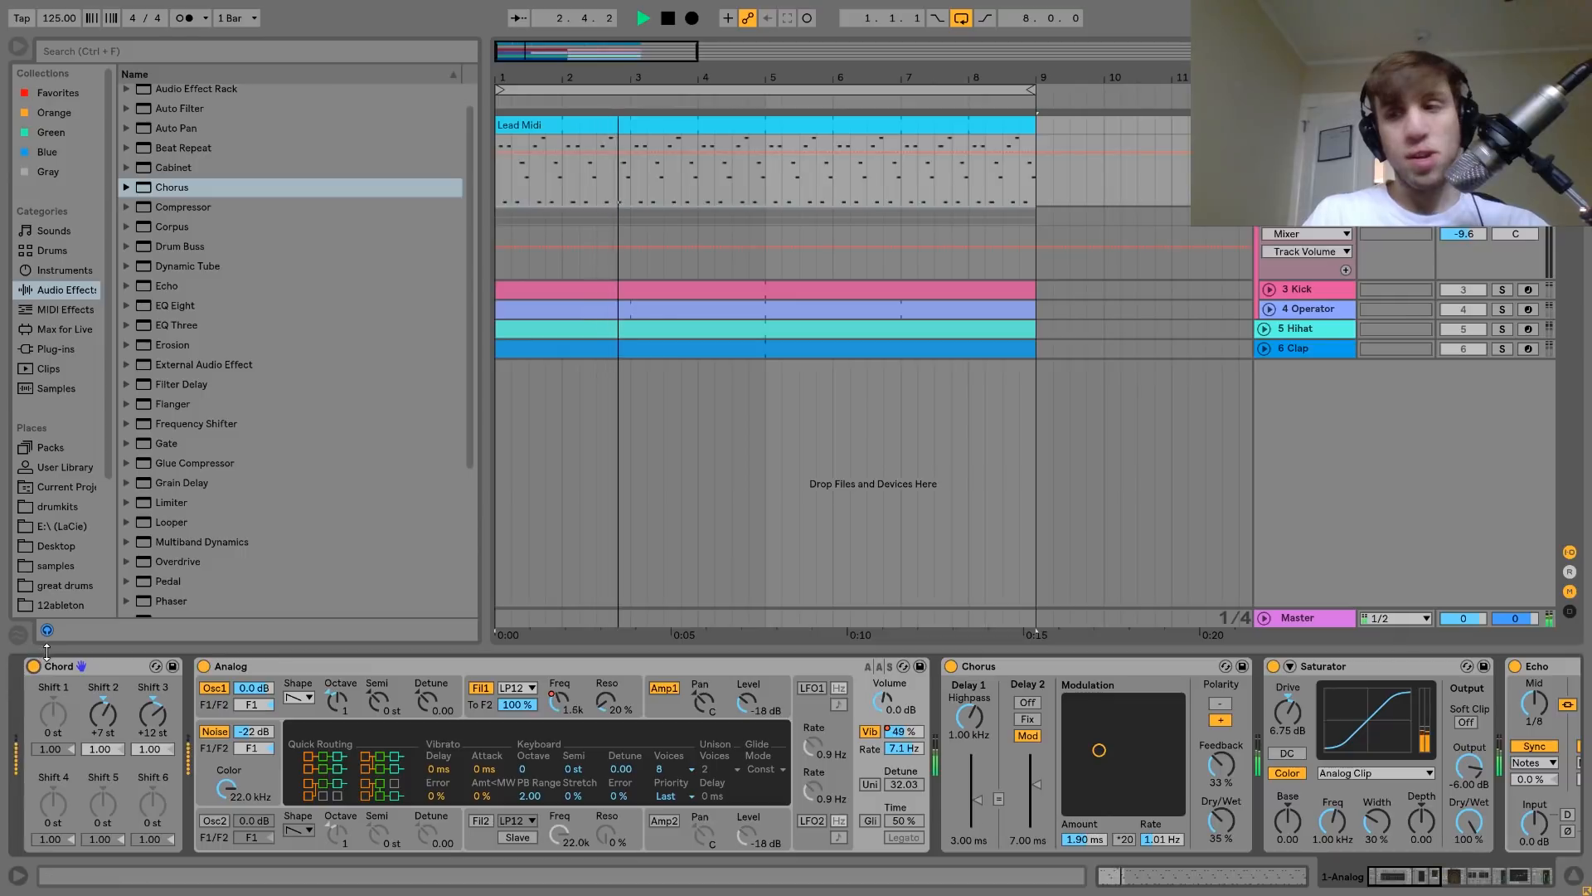
{"action": "key", "text": "space"}
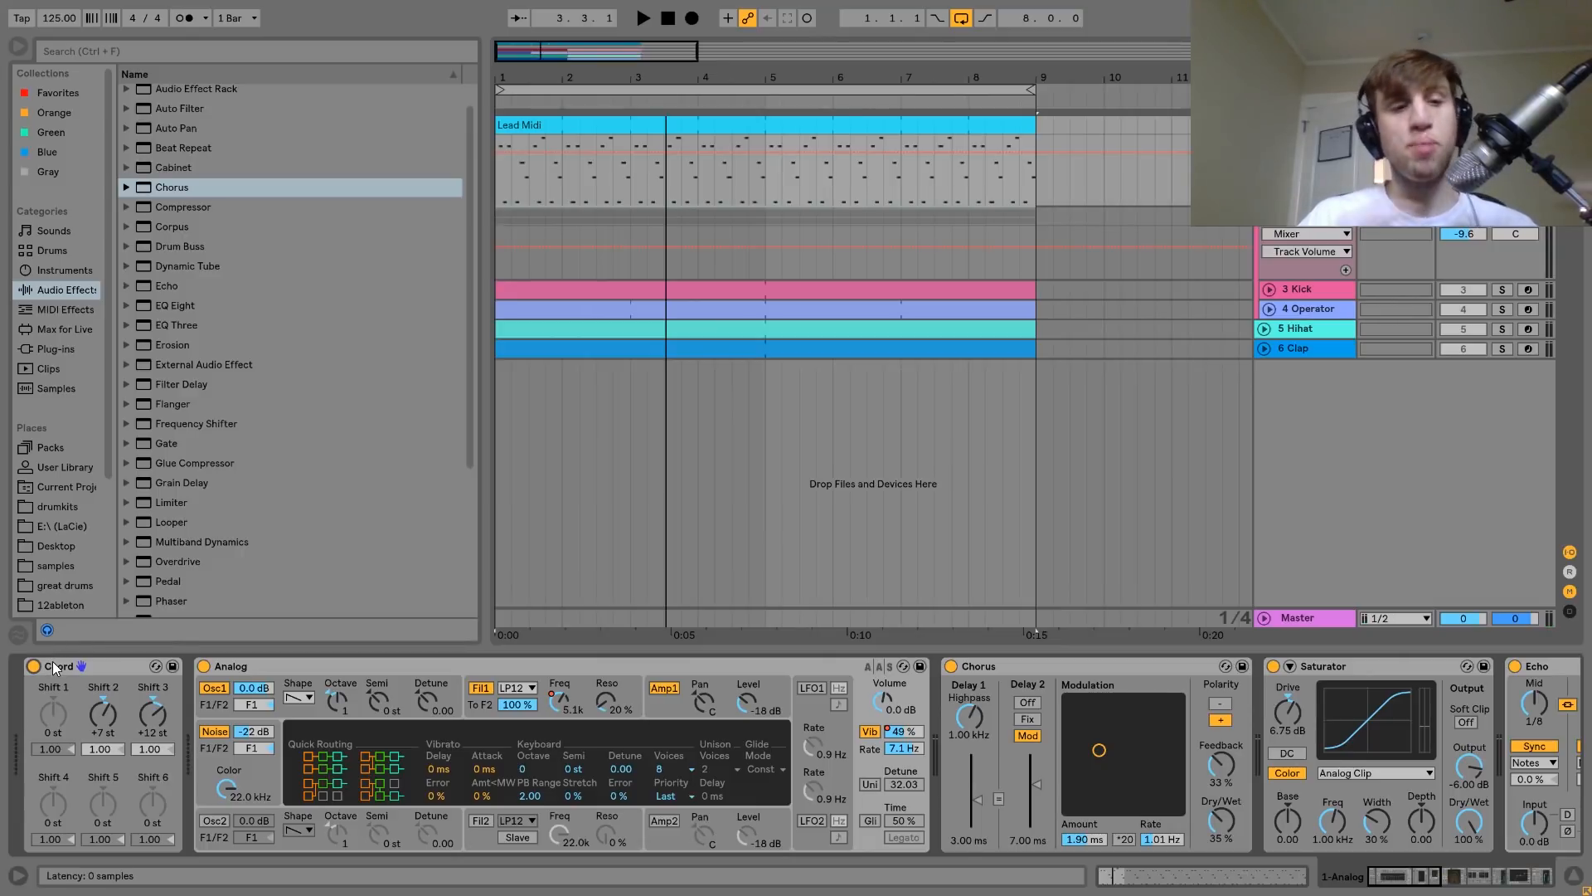
{"action": "key", "text": "space"}
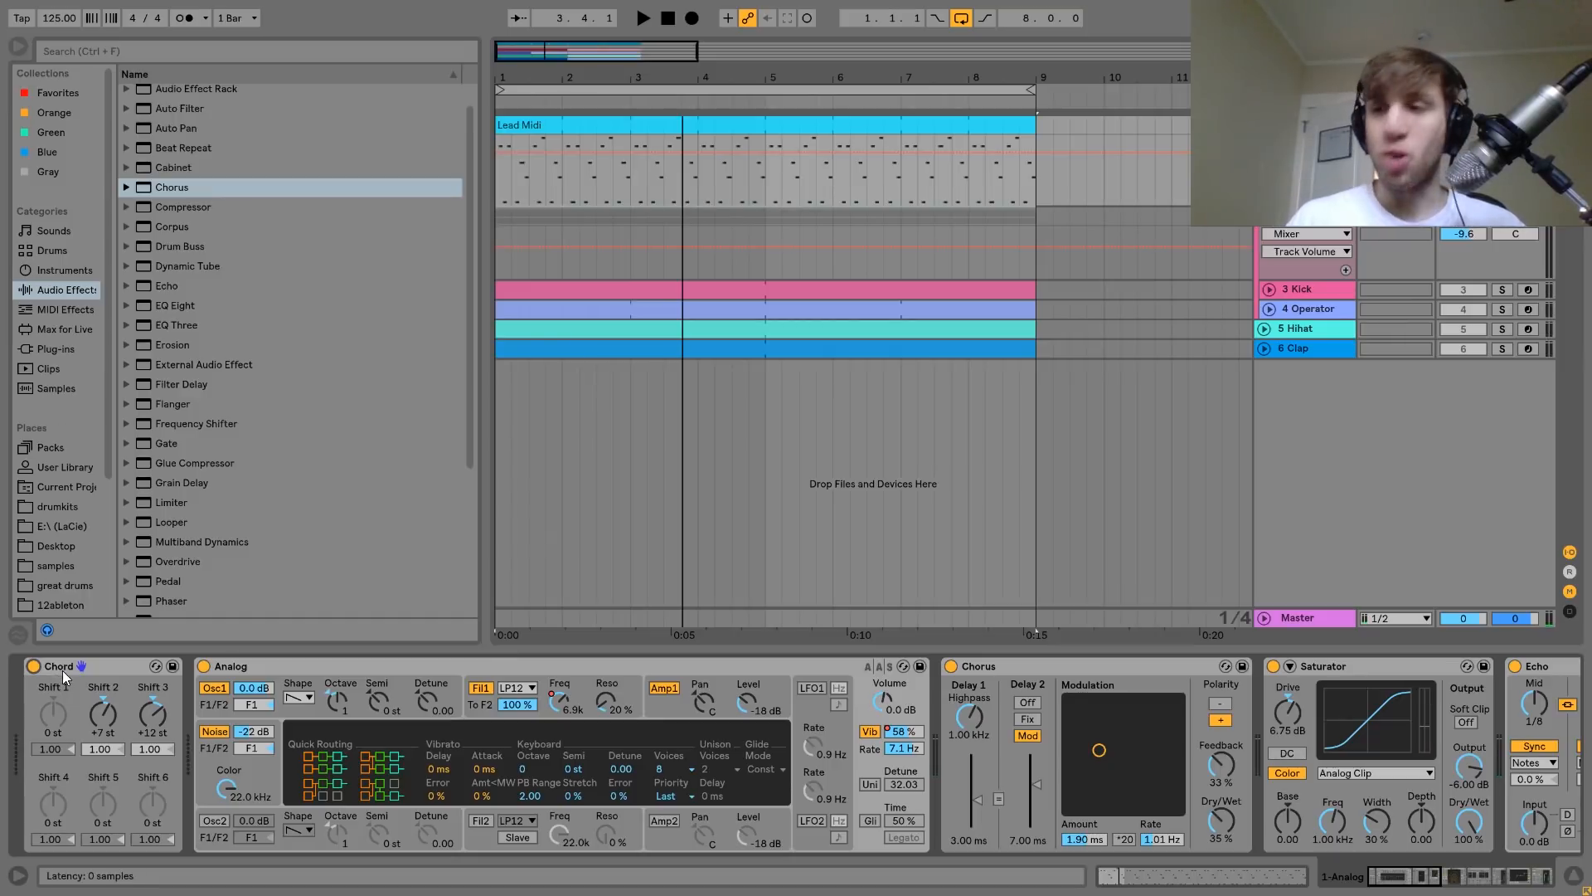
Examine the Analog synth's oscillator 1, filter 1 and amp 1 settings
{"action": "left_click", "coordinate": [288, 667]}
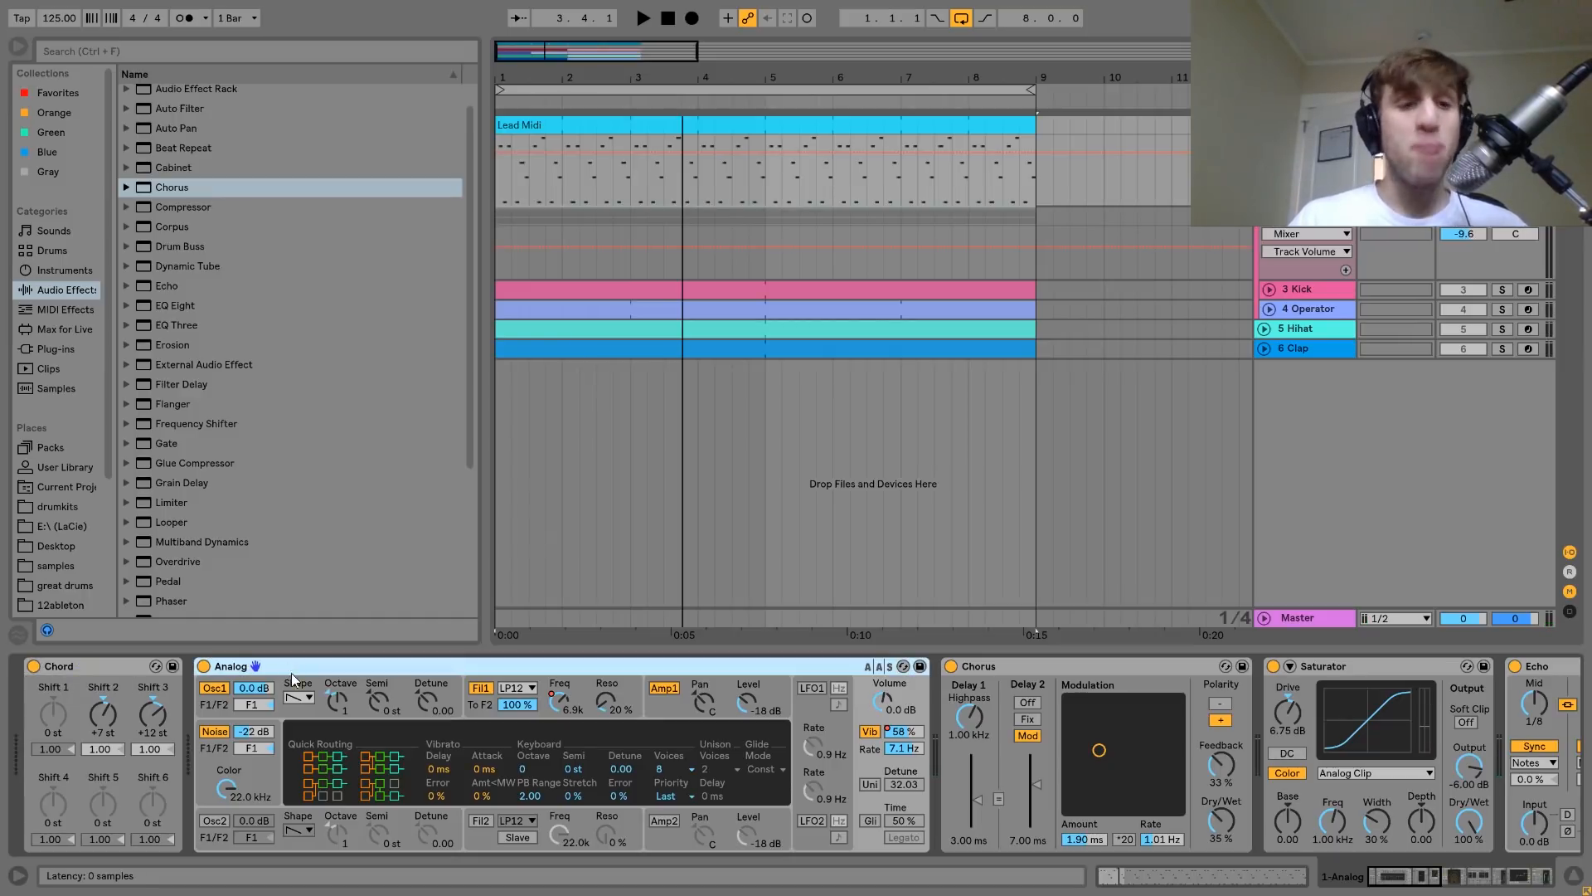
{"action": "left_click", "coordinate": [297, 714]}
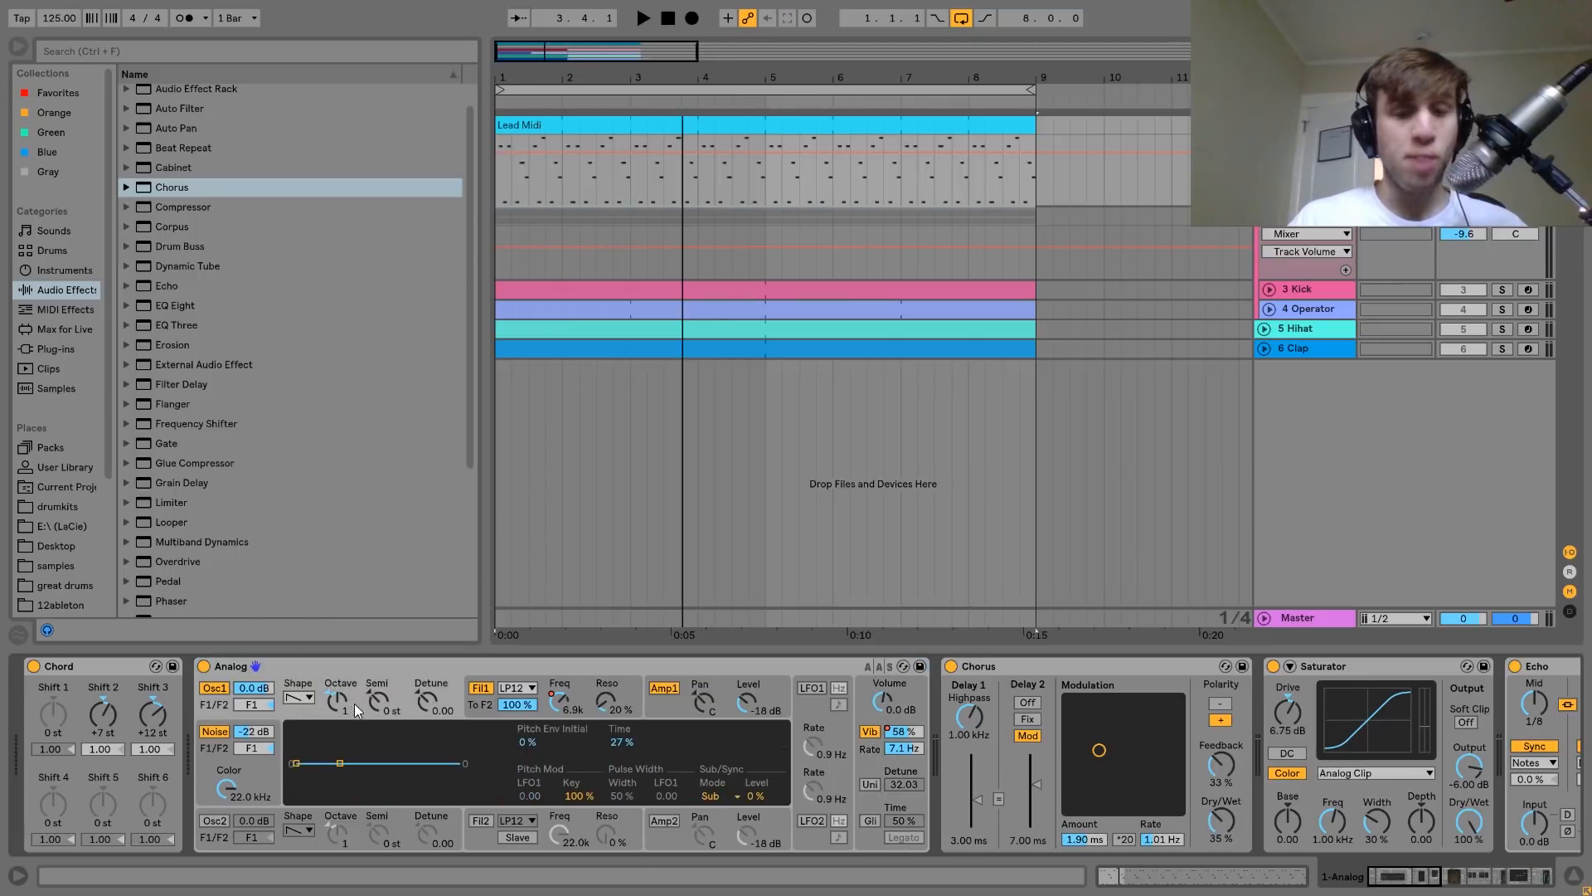
{"action": "left_click", "coordinate": [483, 708]}
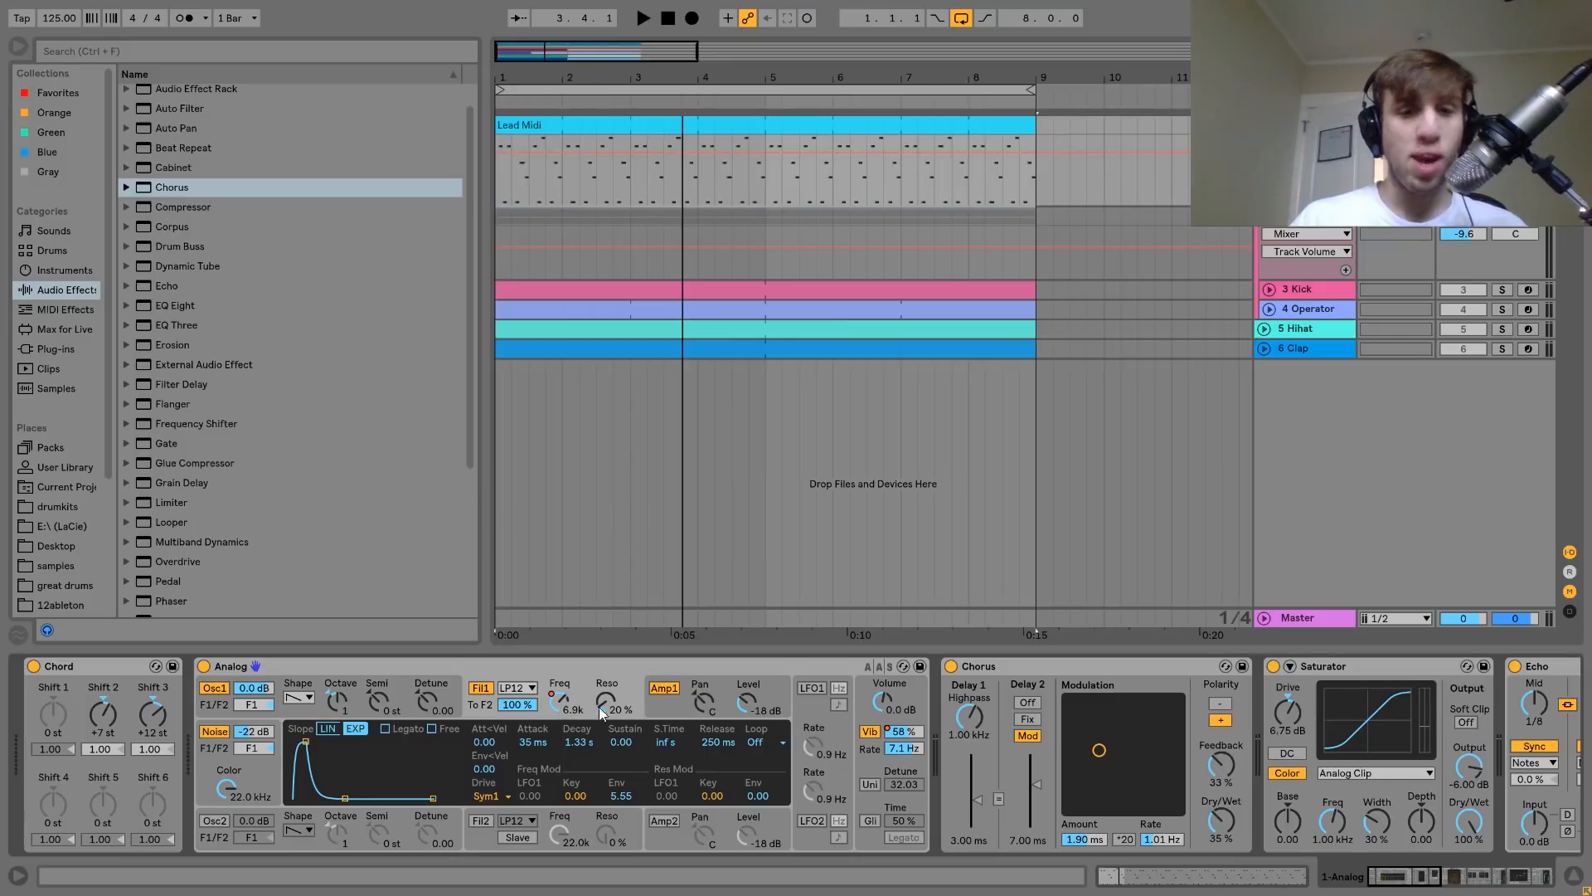
{"action": "left_click", "coordinate": [675, 708]}
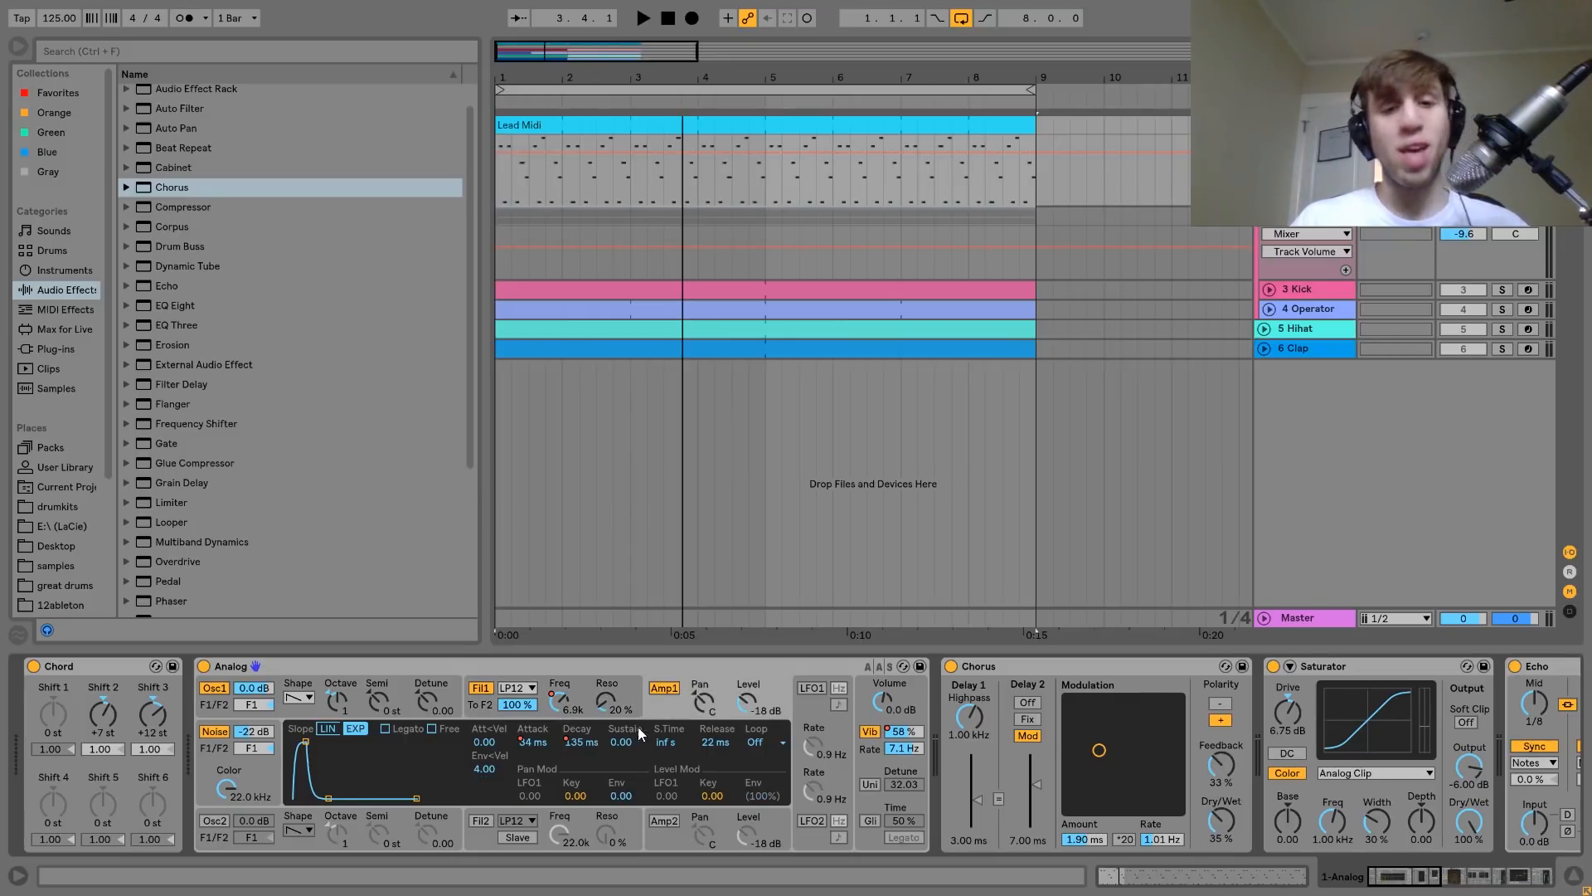
Show the automation of Analog's amp 1 envelope decay and attack in new separate lanes
{"action": "right_click", "coordinate": [582, 740]}
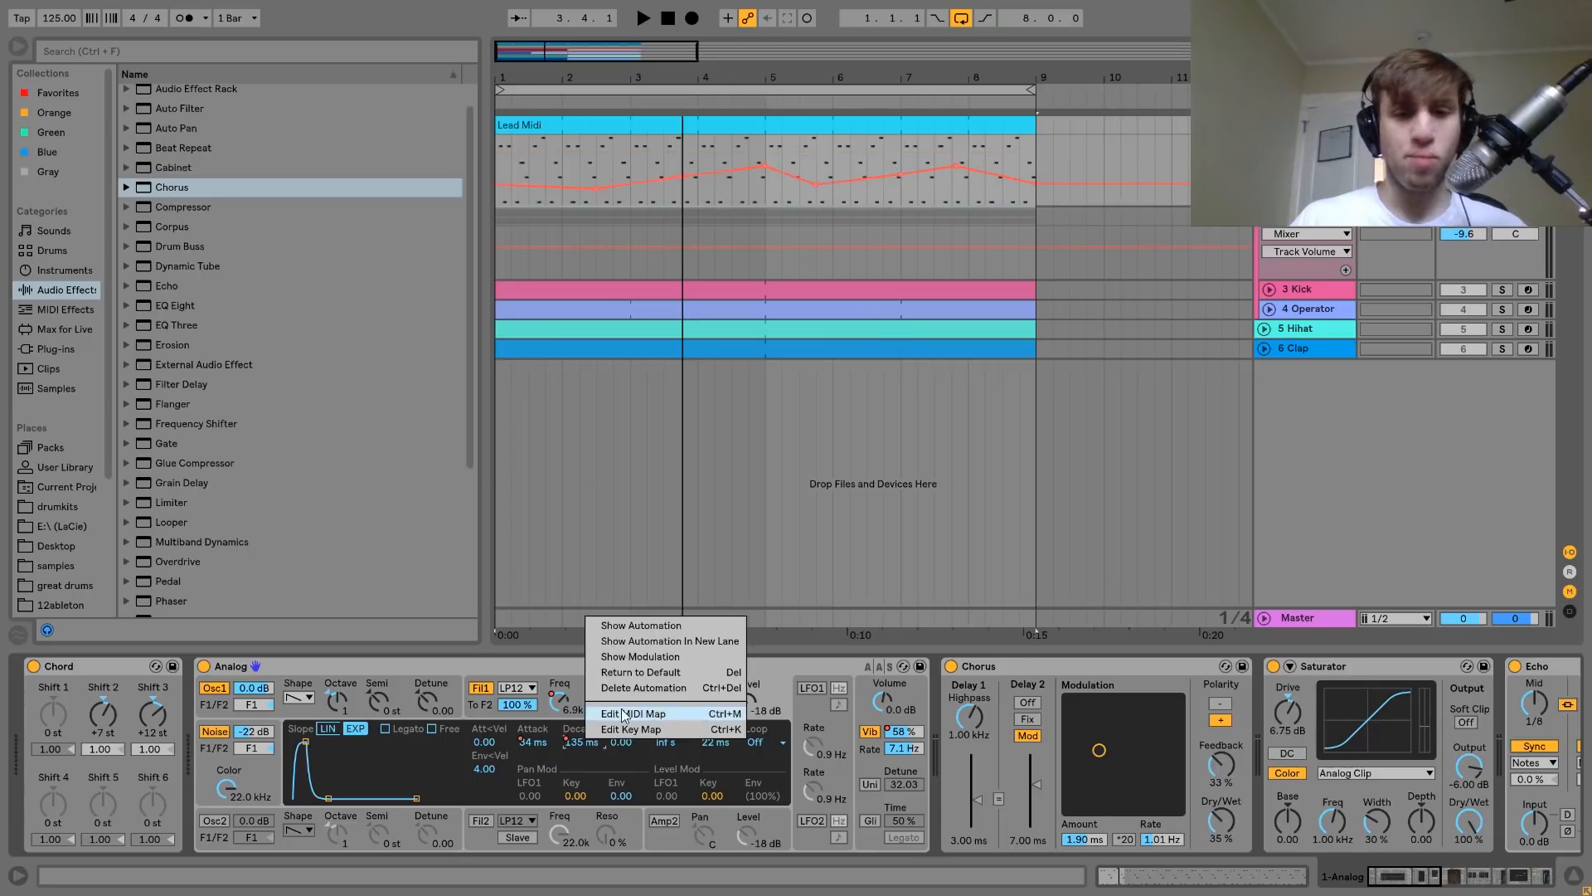
{"action": "left_click", "coordinate": [639, 643]}
{"action": "right_click", "coordinate": [535, 746]}
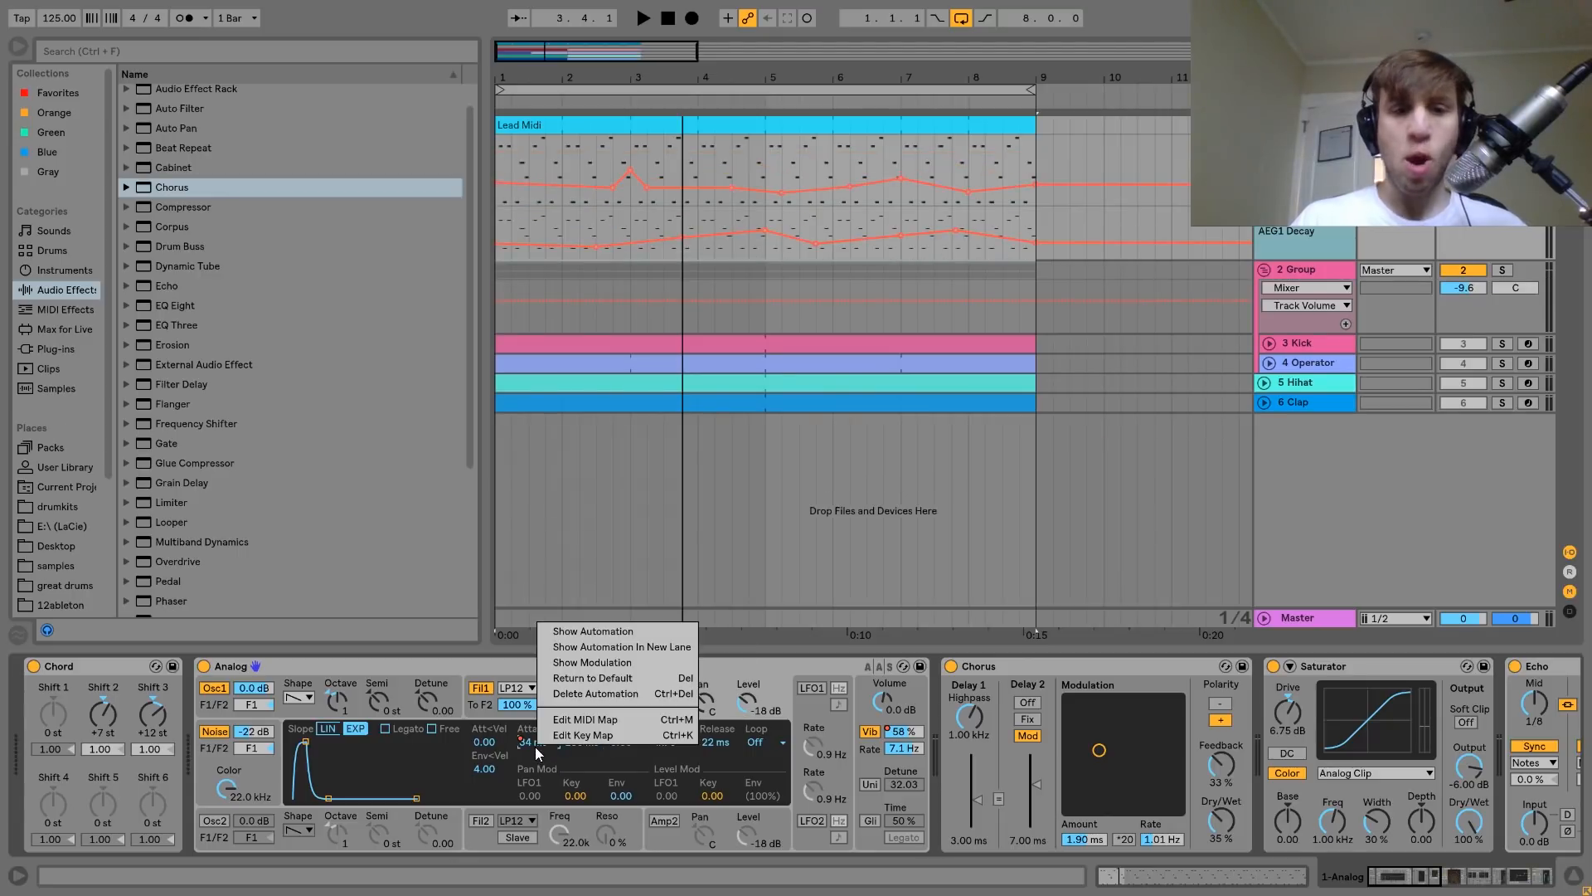
{"action": "left_click", "coordinate": [593, 644]}
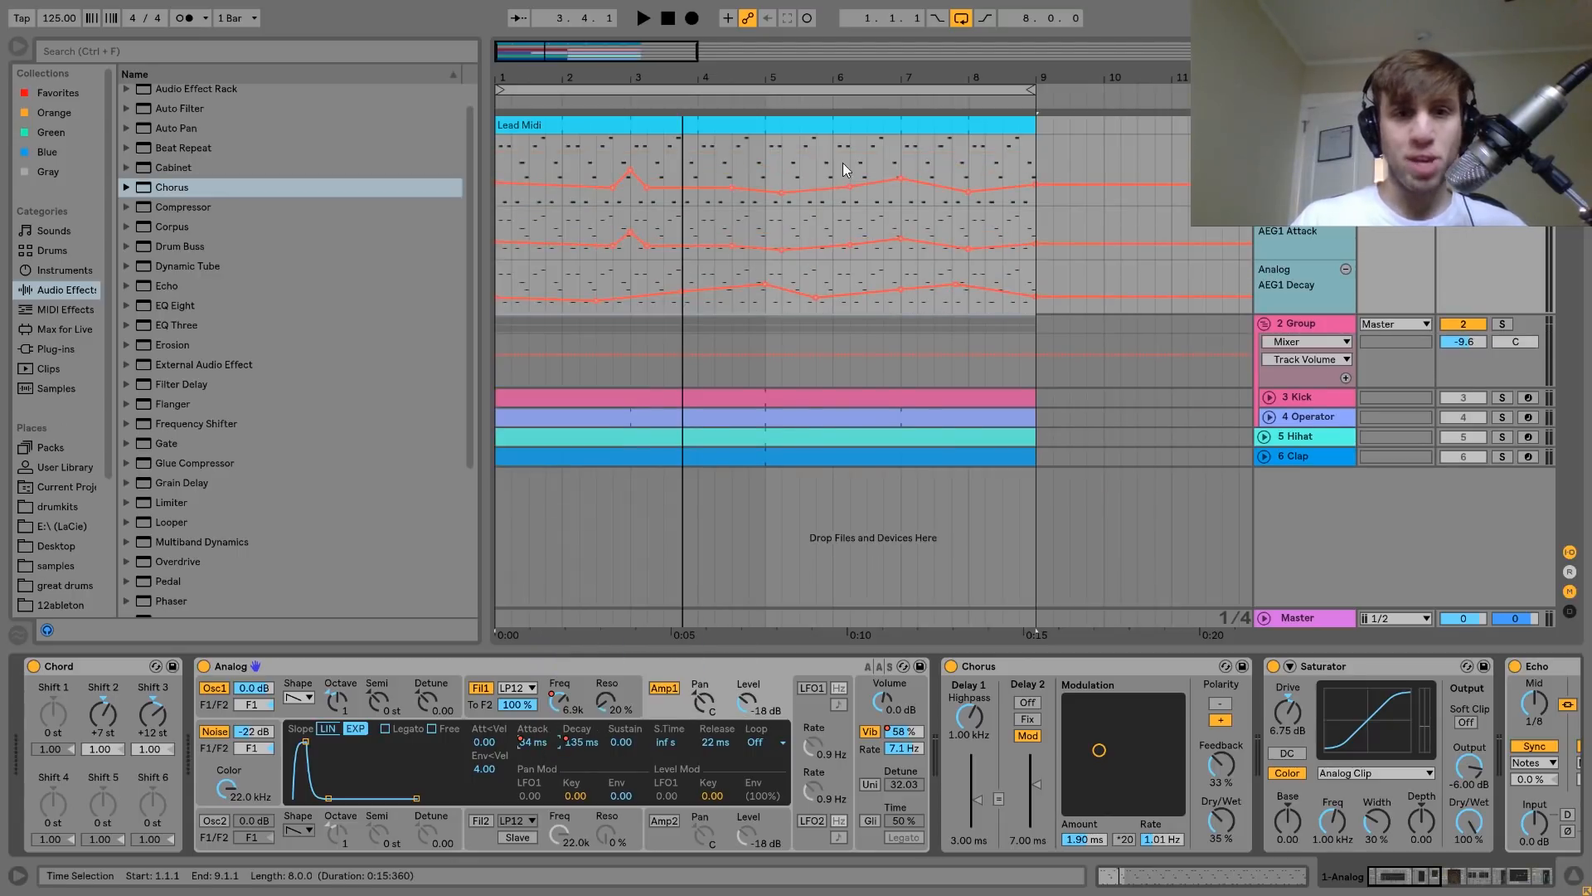
Show Analog's vibrato amount automation in a new lane and filter 1's frequency automation in the track's main lane
{"action": "left_click", "coordinate": [578, 743]}
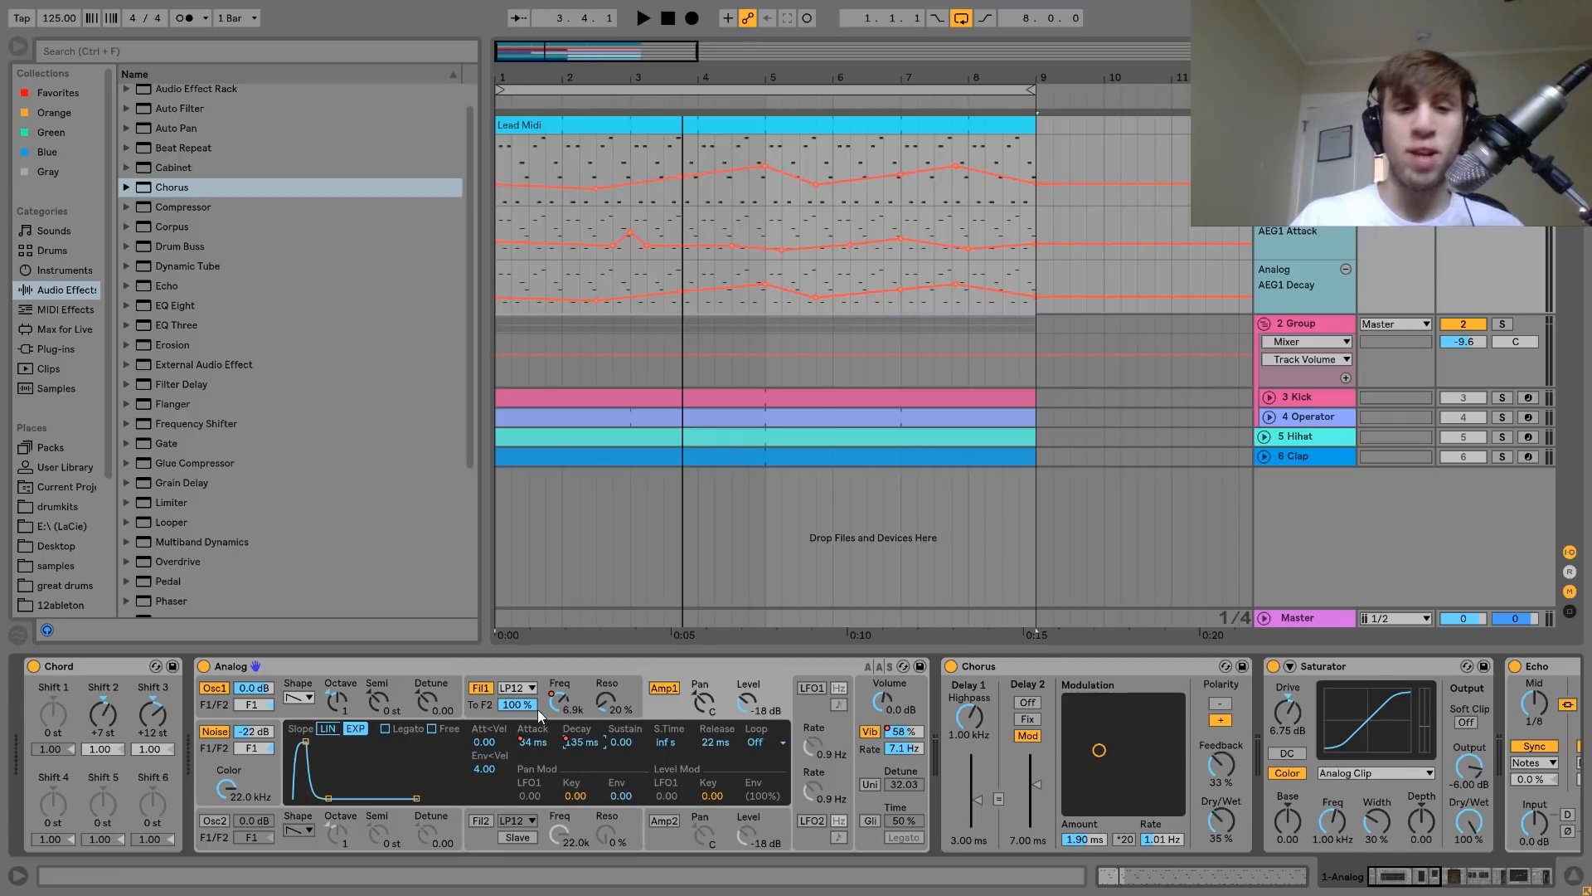
{"action": "left_click", "coordinate": [570, 709]}
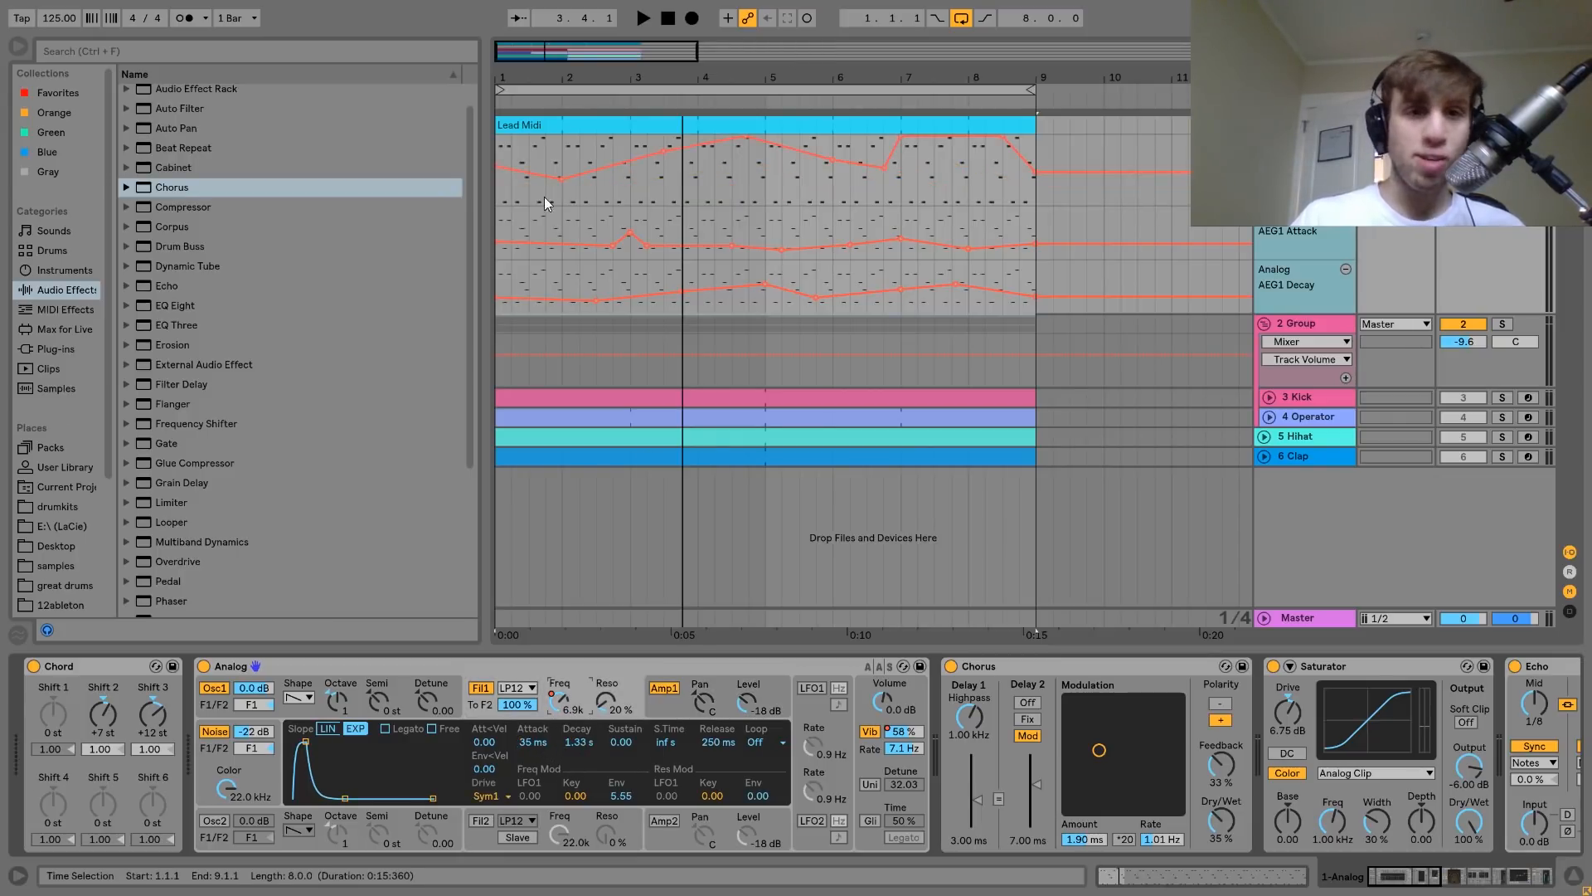
{"action": "right_click", "coordinate": [896, 735]}
{"action": "left_click", "coordinate": [912, 752]}
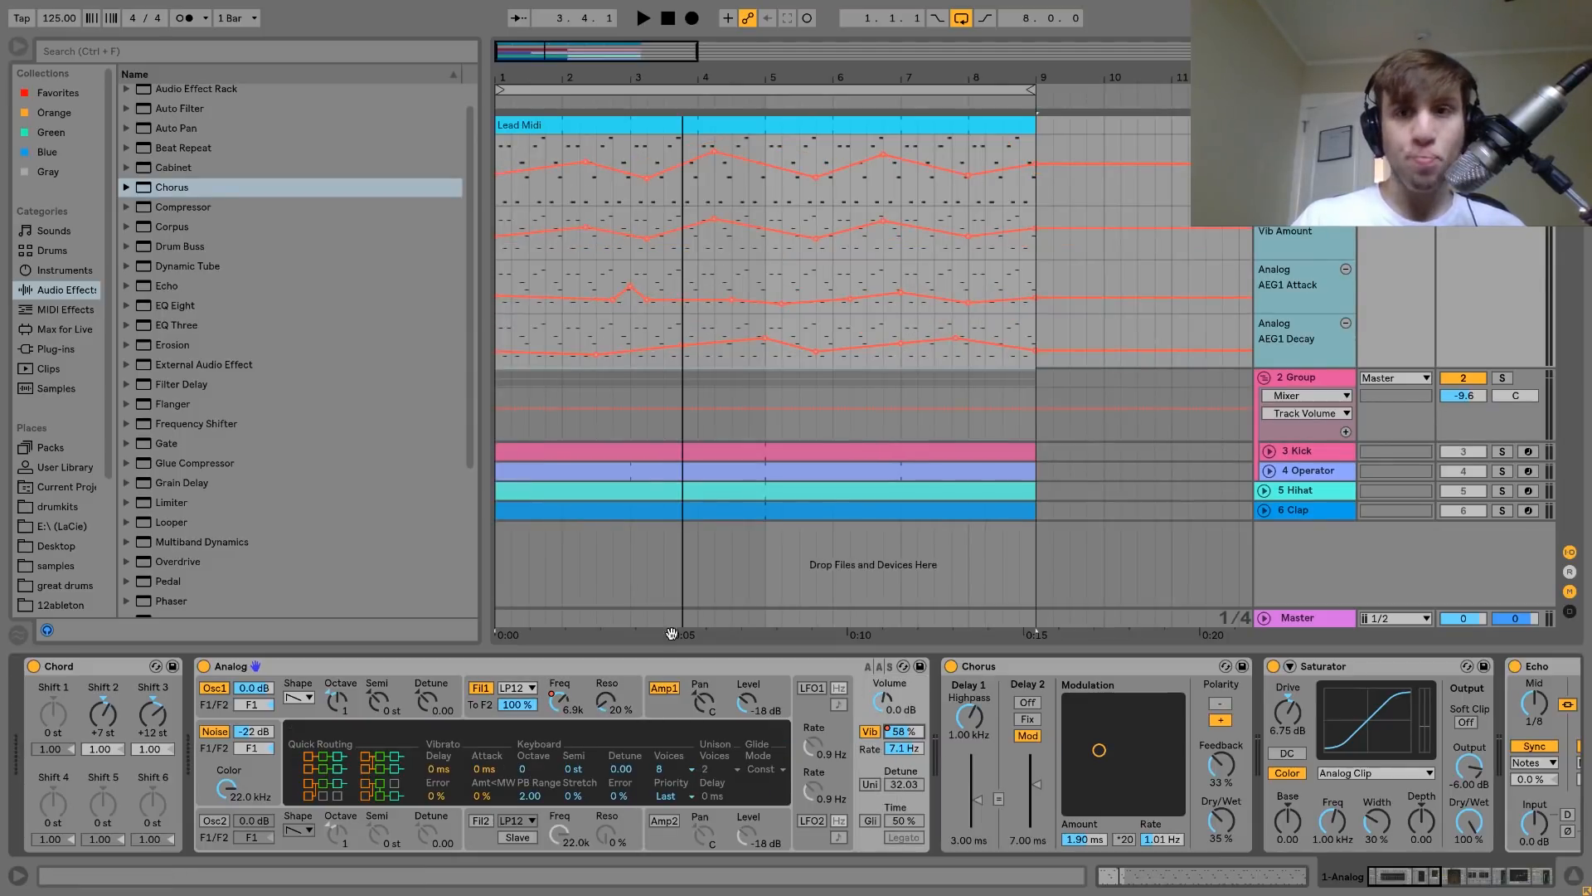
{"action": "left_click", "coordinate": [570, 703]}
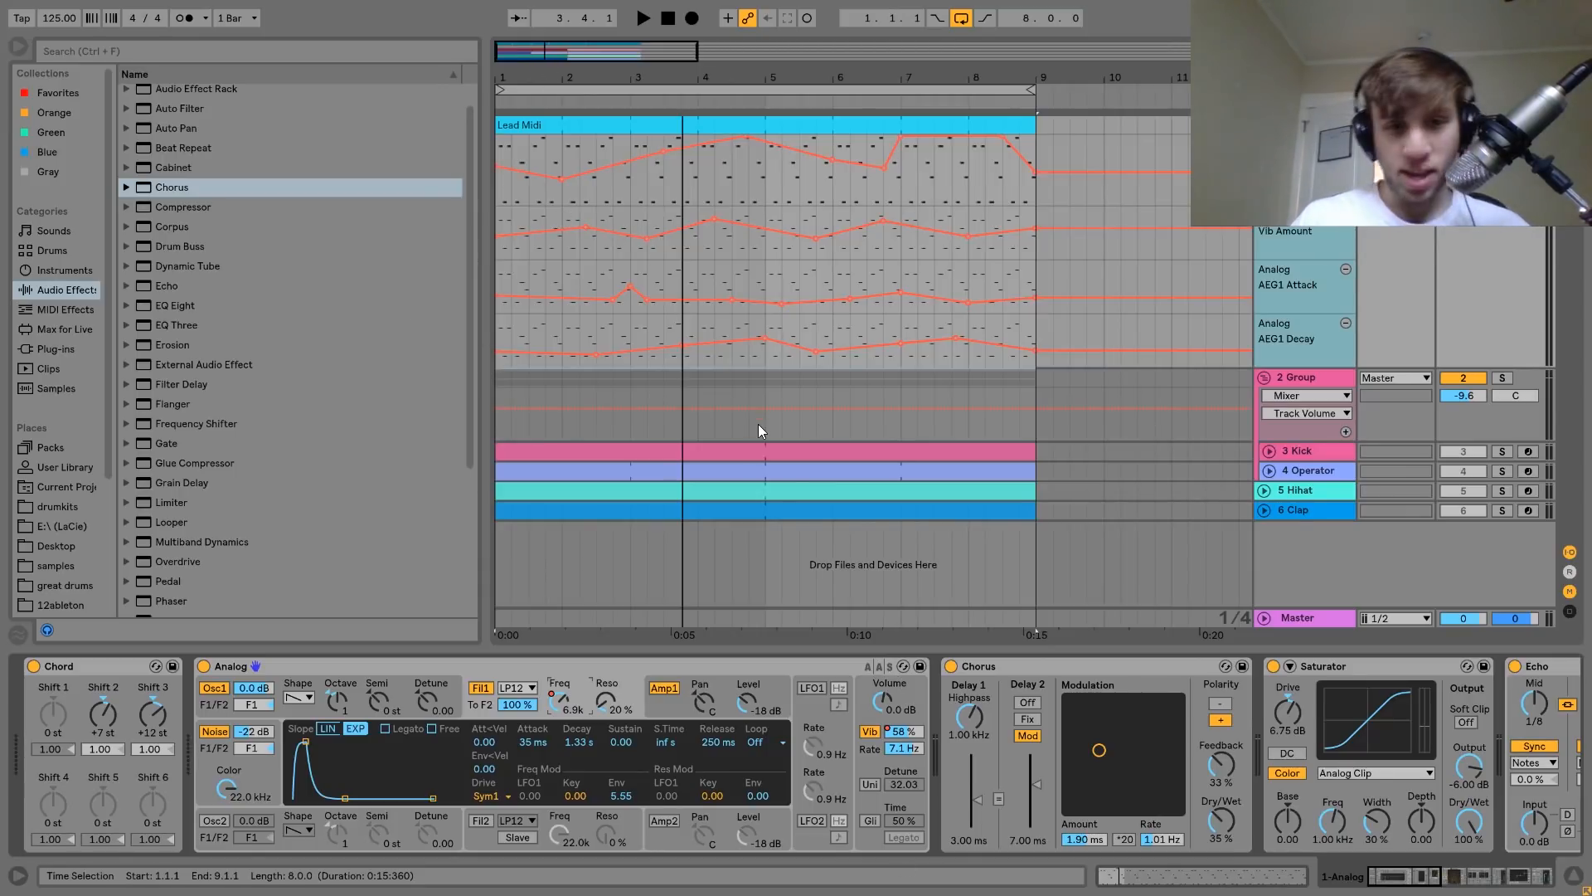
{"action": "left_click", "coordinate": [668, 714]}
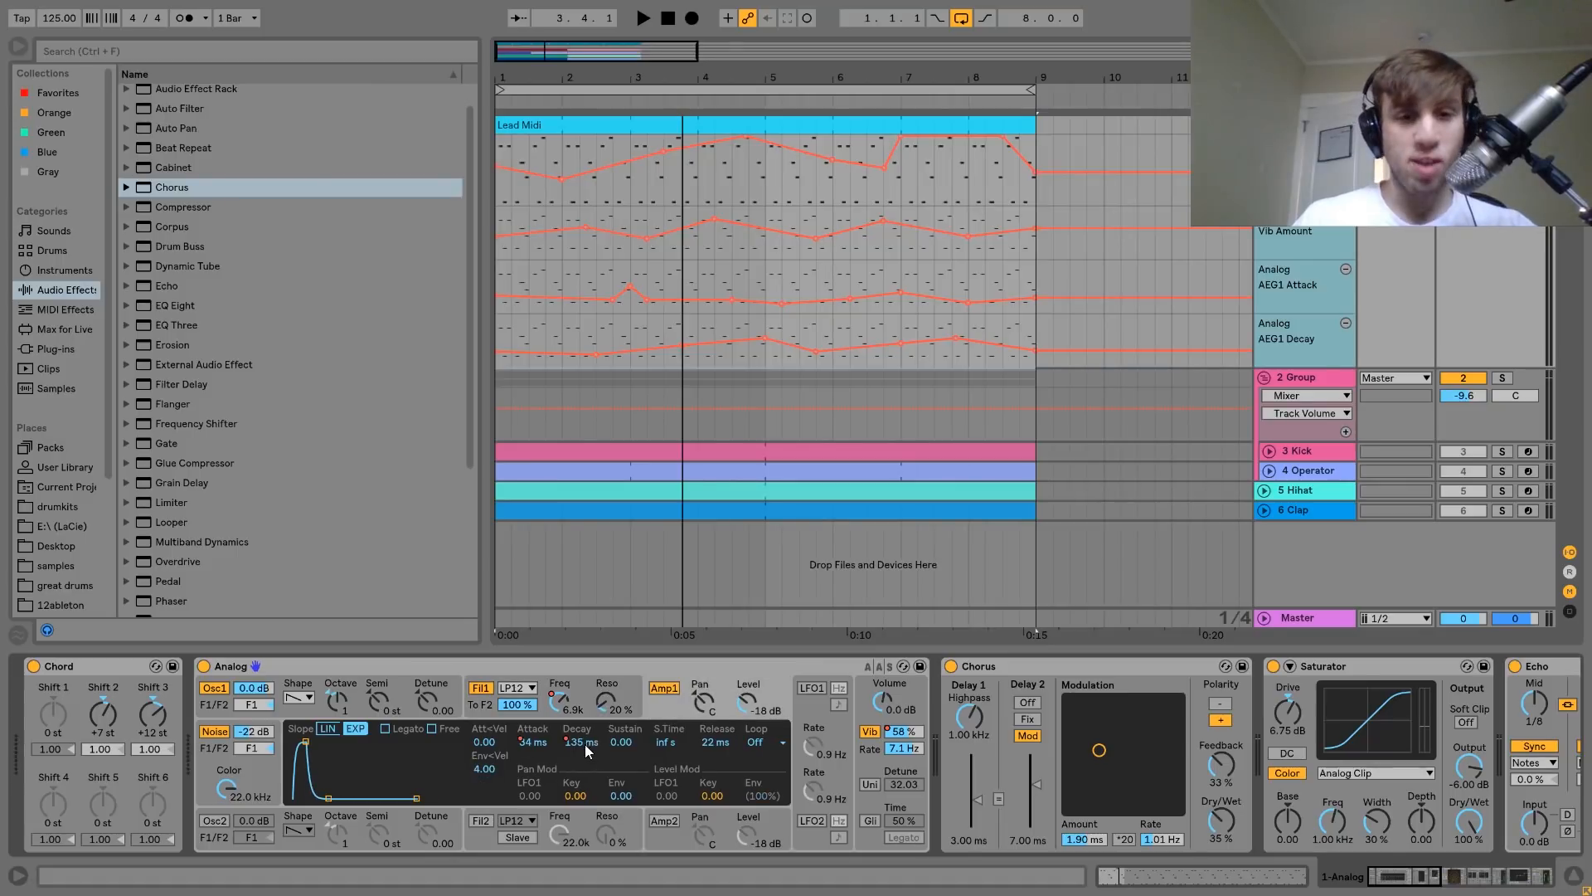
Override the automation of filter 1's frequency and amp 1's envelope in Analog, and play the loop to hear the static sound
{"action": "left_click_drag", "start_coordinate": [585, 742], "coordinate": [559, 693]}
{"action": "key", "text": "space"}
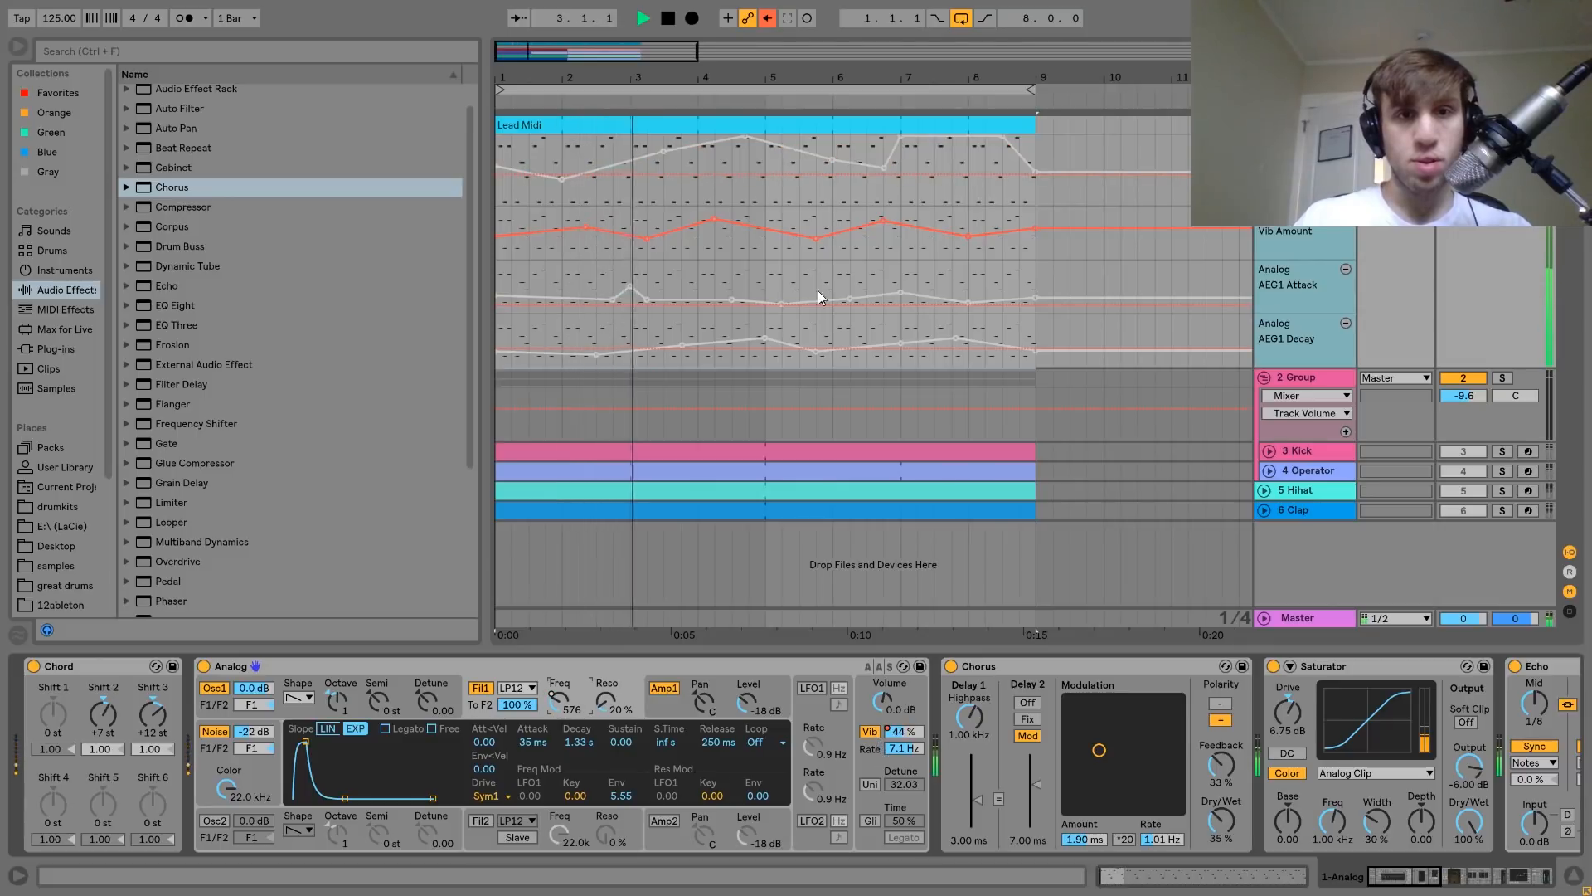
{"action": "key", "text": "space"}
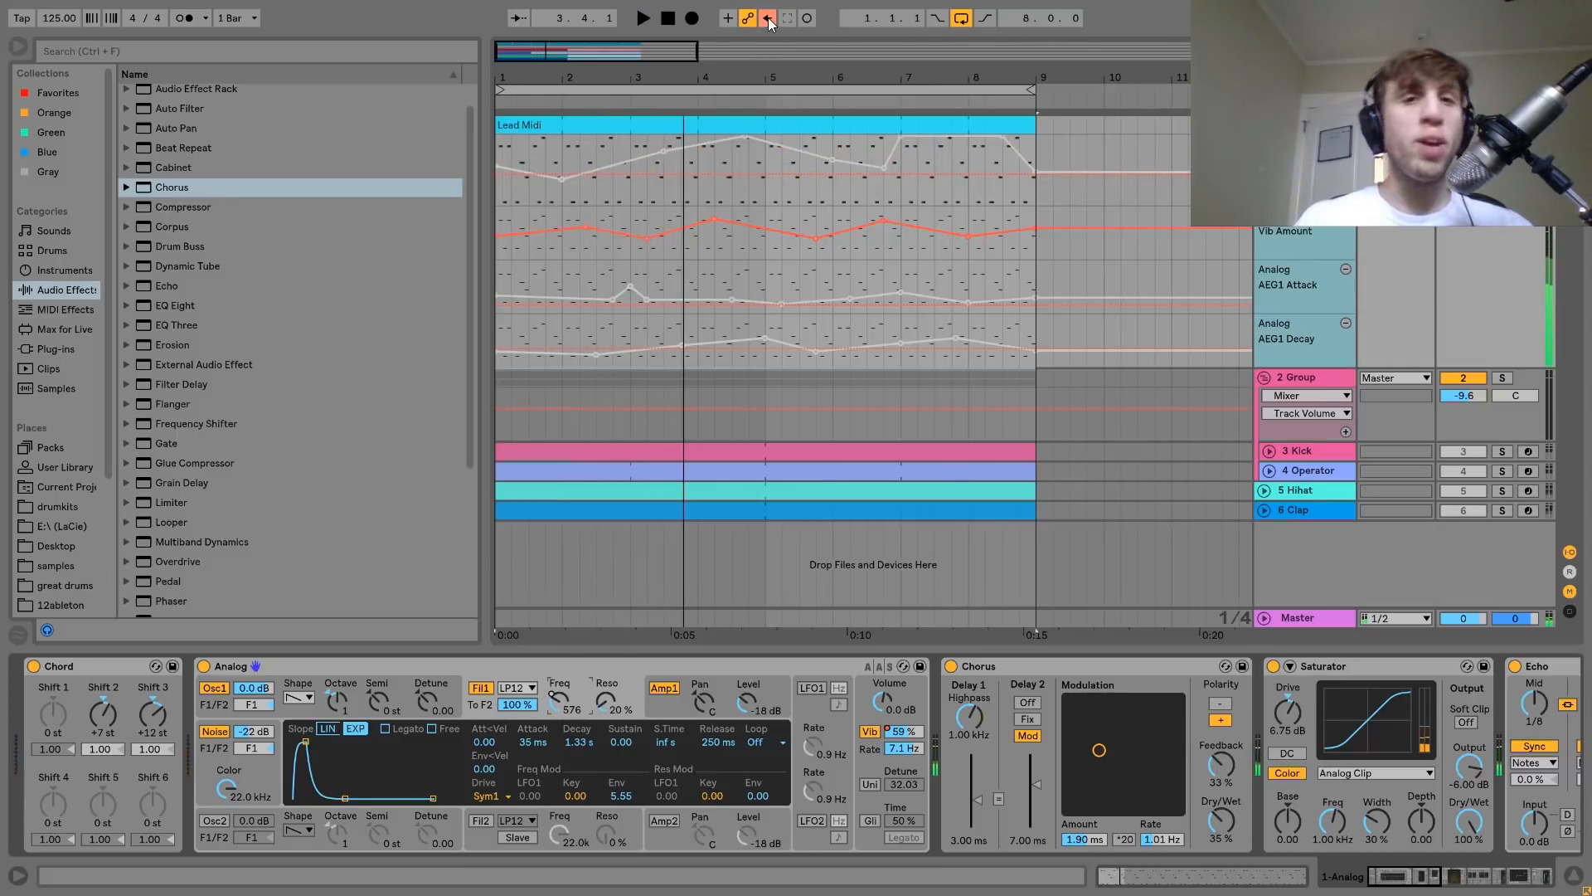
Re-enable the overridden automation and play the loop with Analog's amp 1 envelope settings shown
{"action": "left_click", "coordinate": [768, 18]}
{"action": "key", "text": "space"}
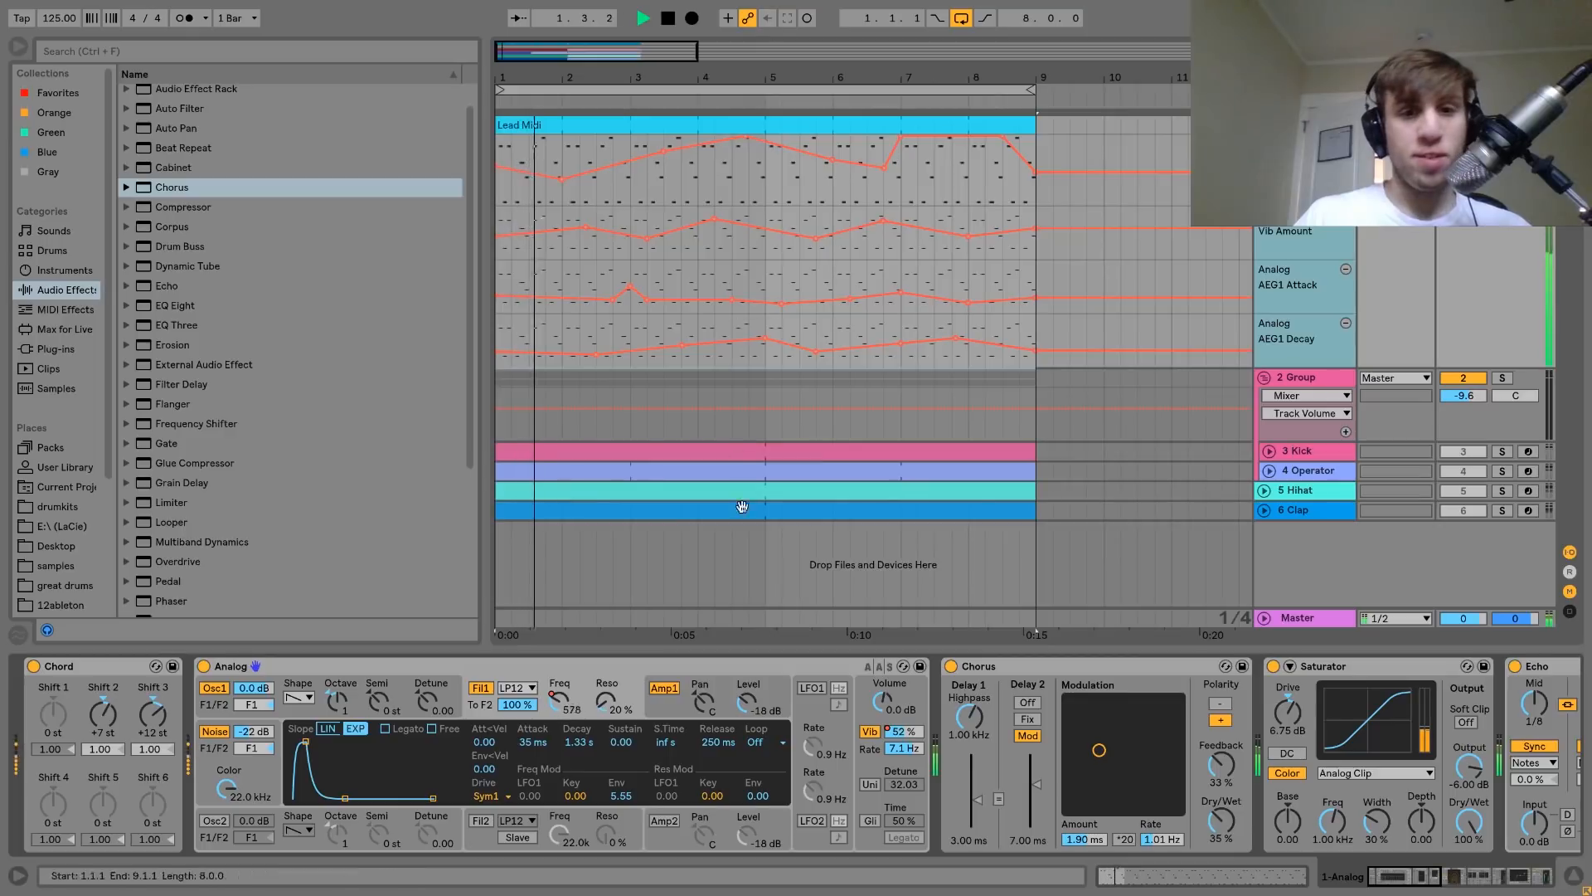
{"action": "left_click", "coordinate": [653, 706]}
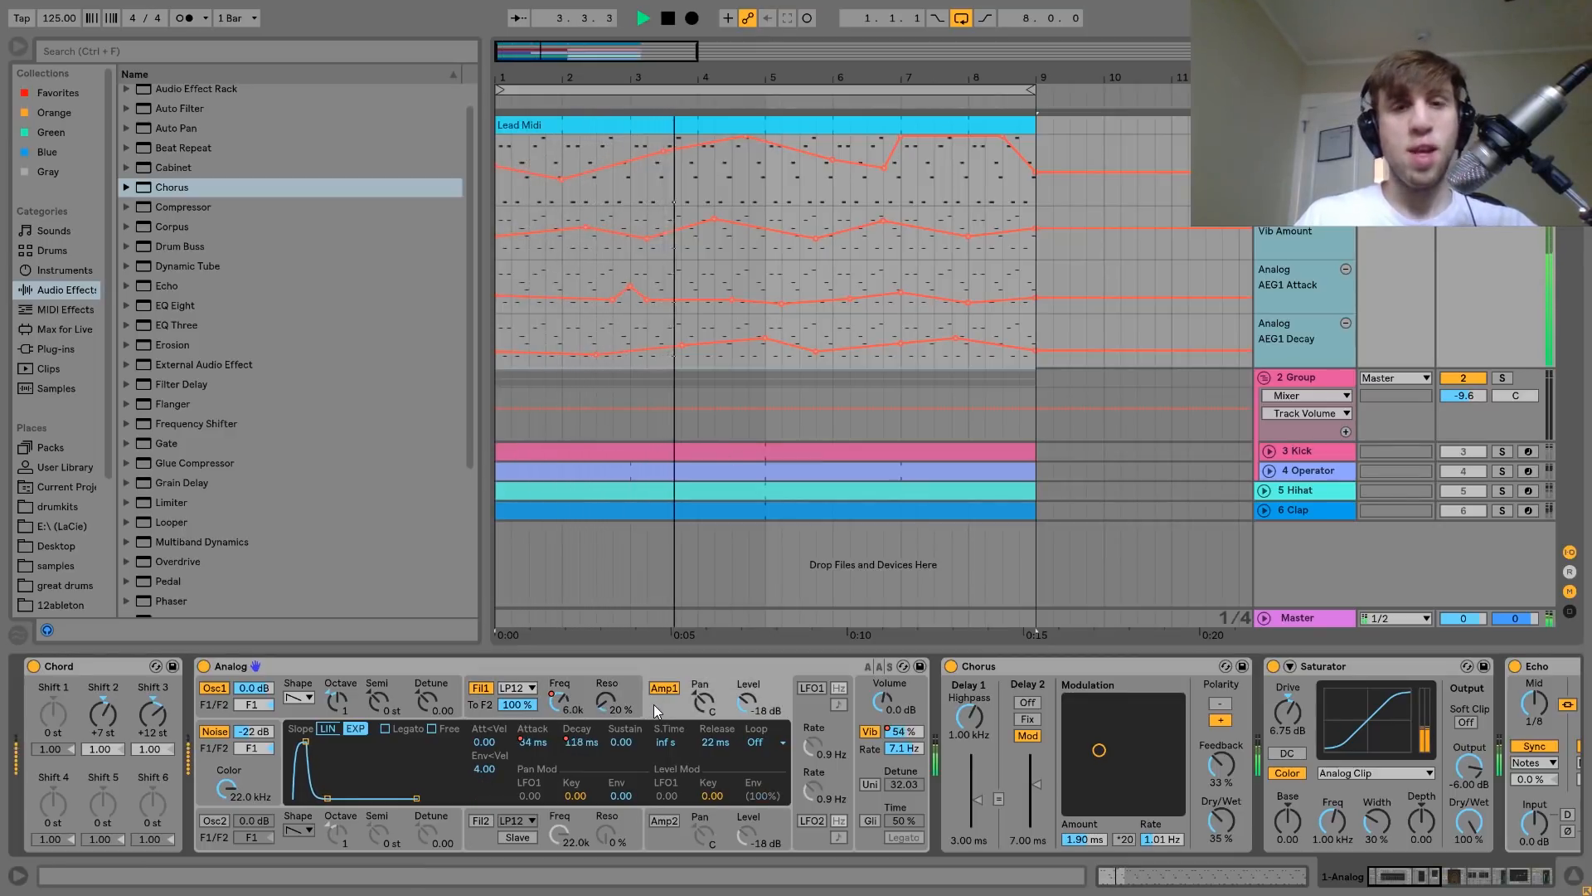
{"action": "key", "text": "space"}
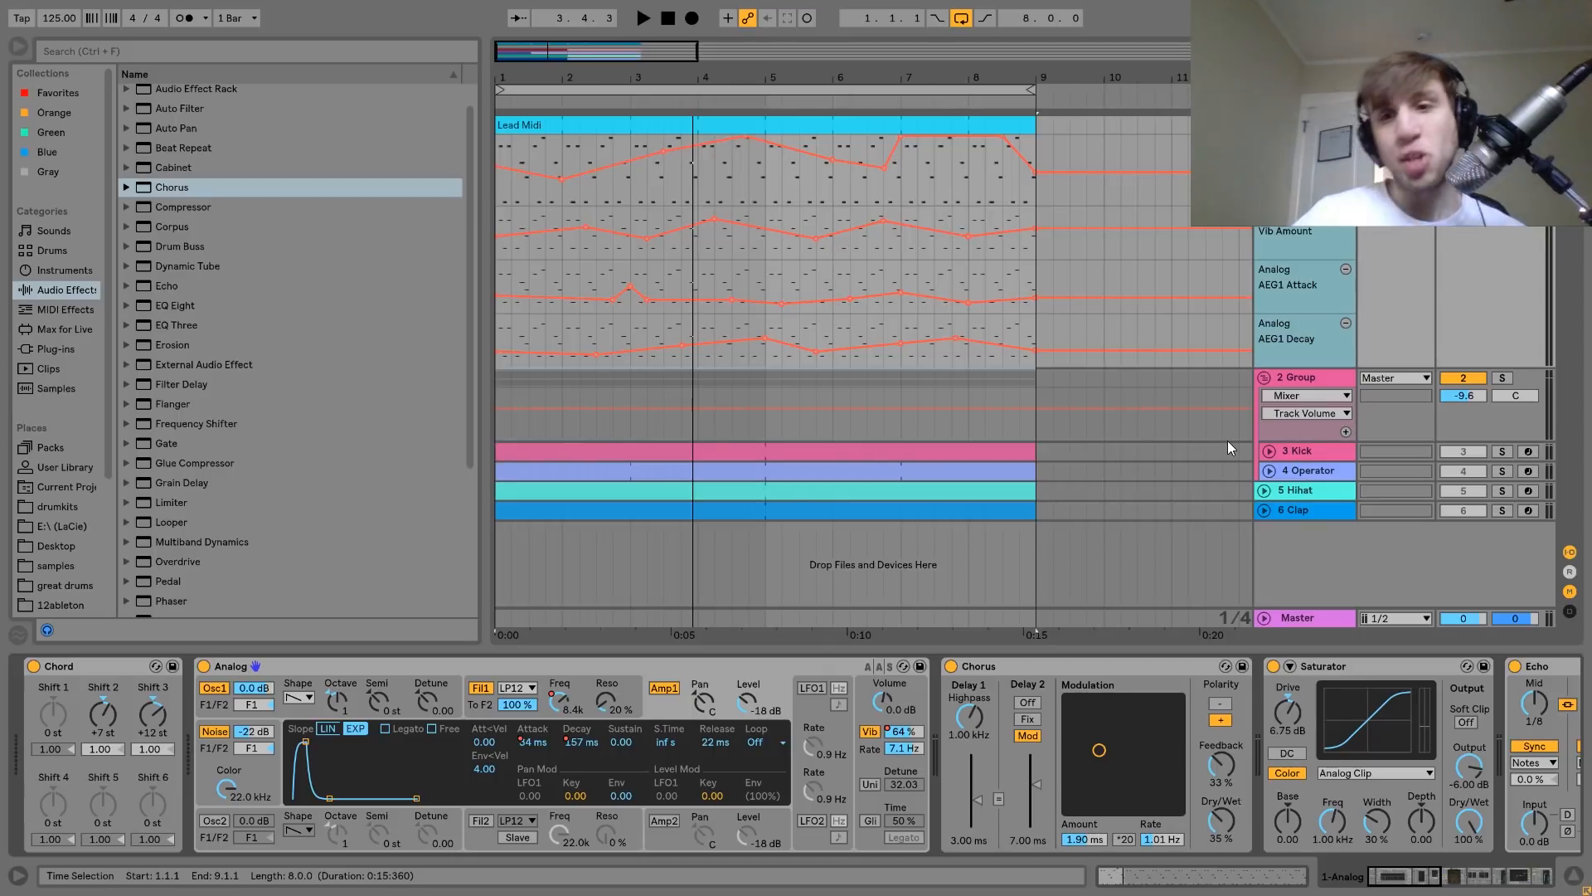
Play the loop and show Analog's vibrato settings with the vibrato amount automation in the track's main lane
{"action": "key", "text": "space"}
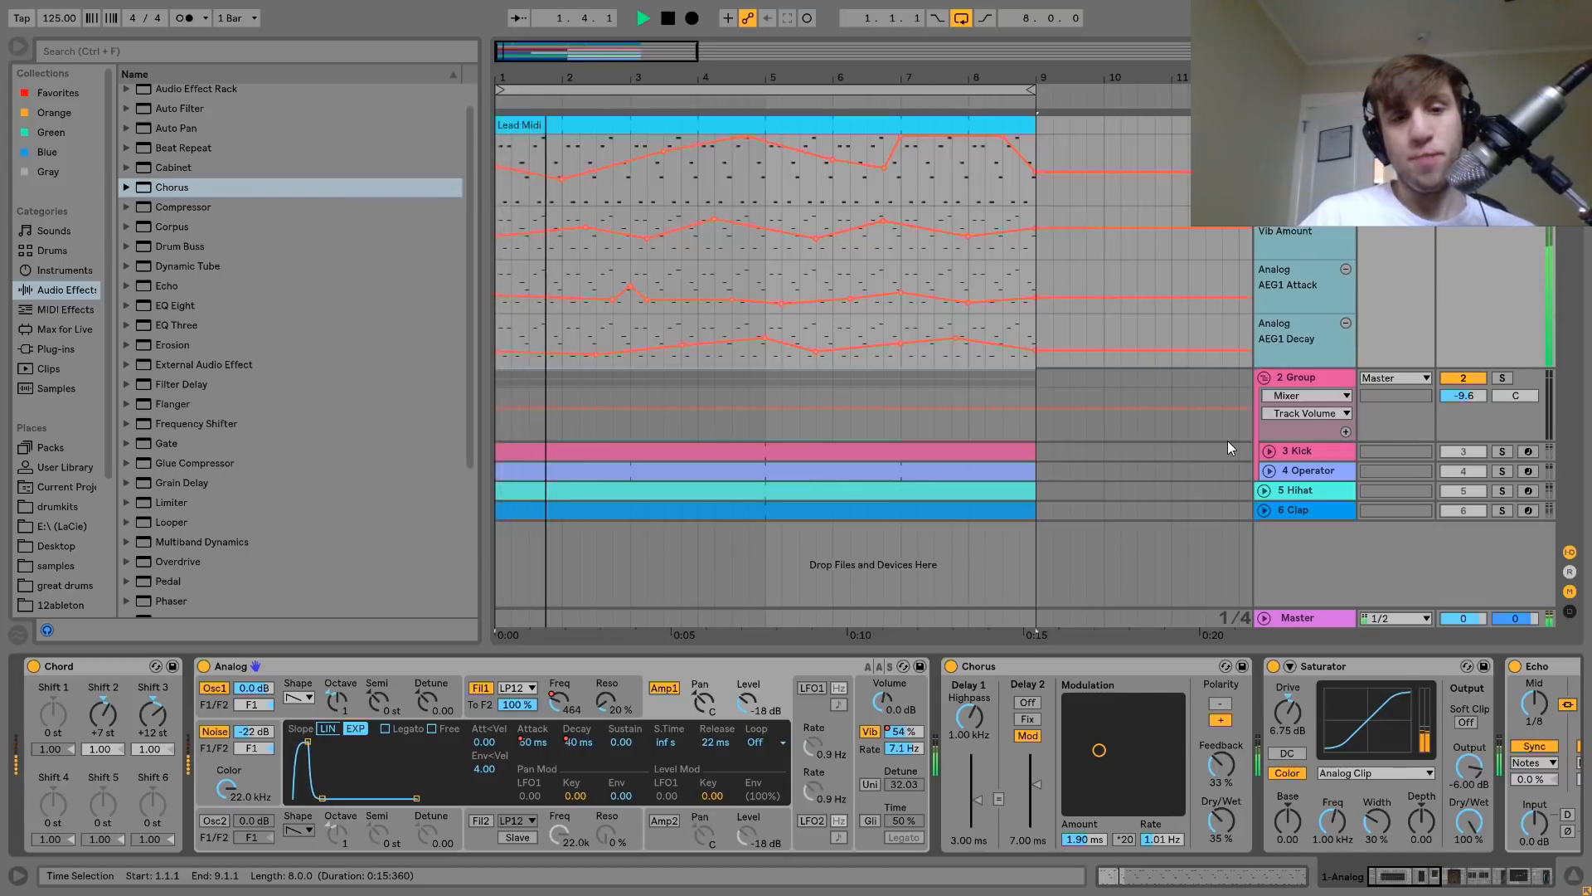
{"action": "key", "text": "space"}
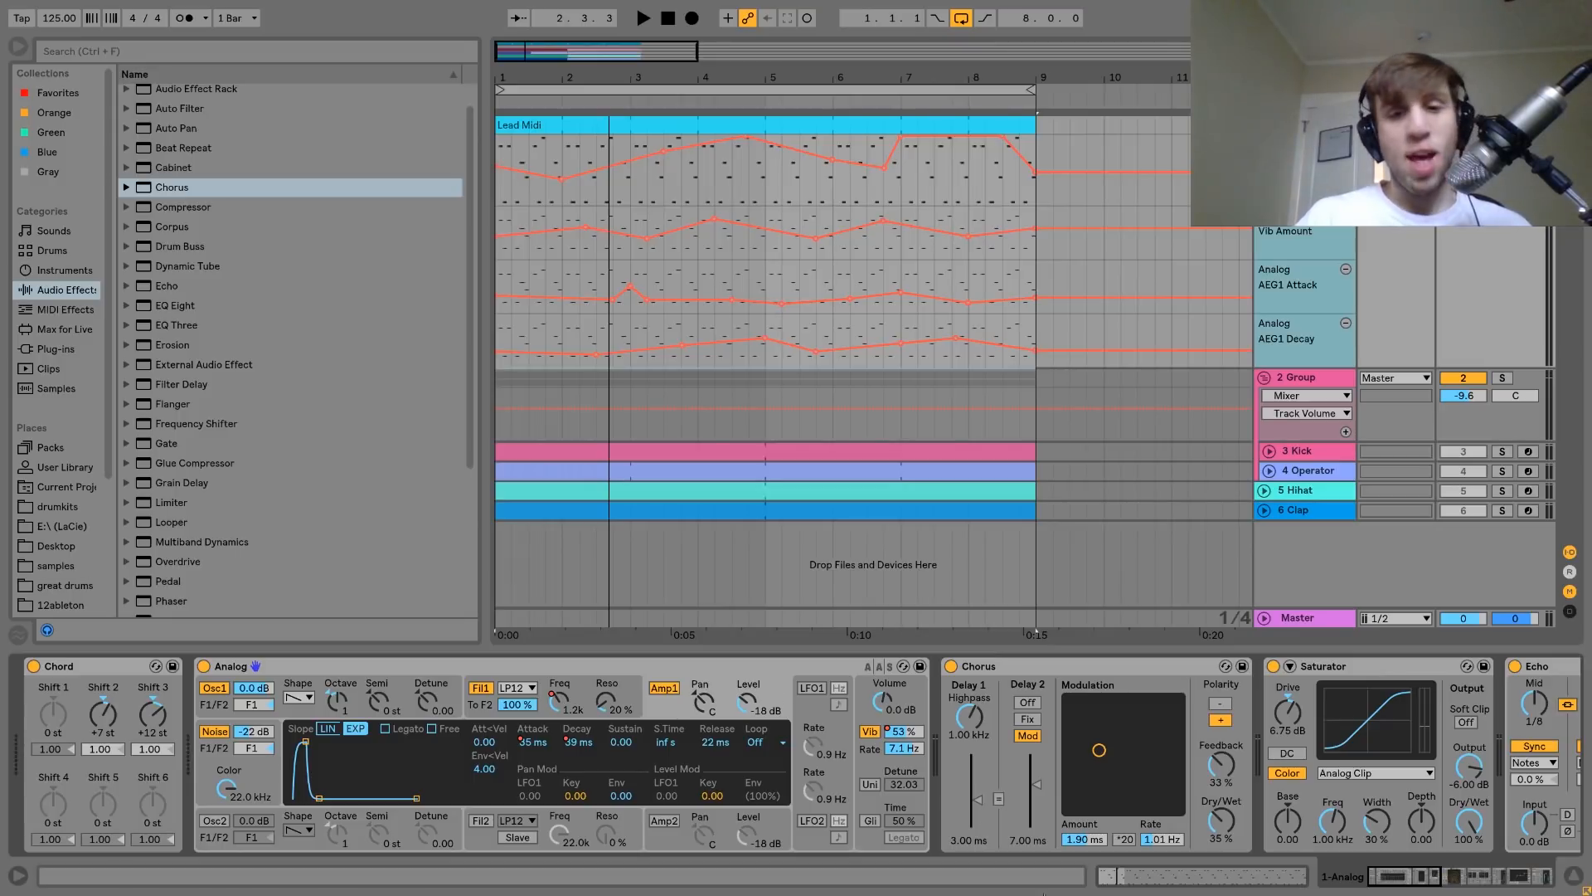
{"action": "left_click", "coordinate": [871, 761]}
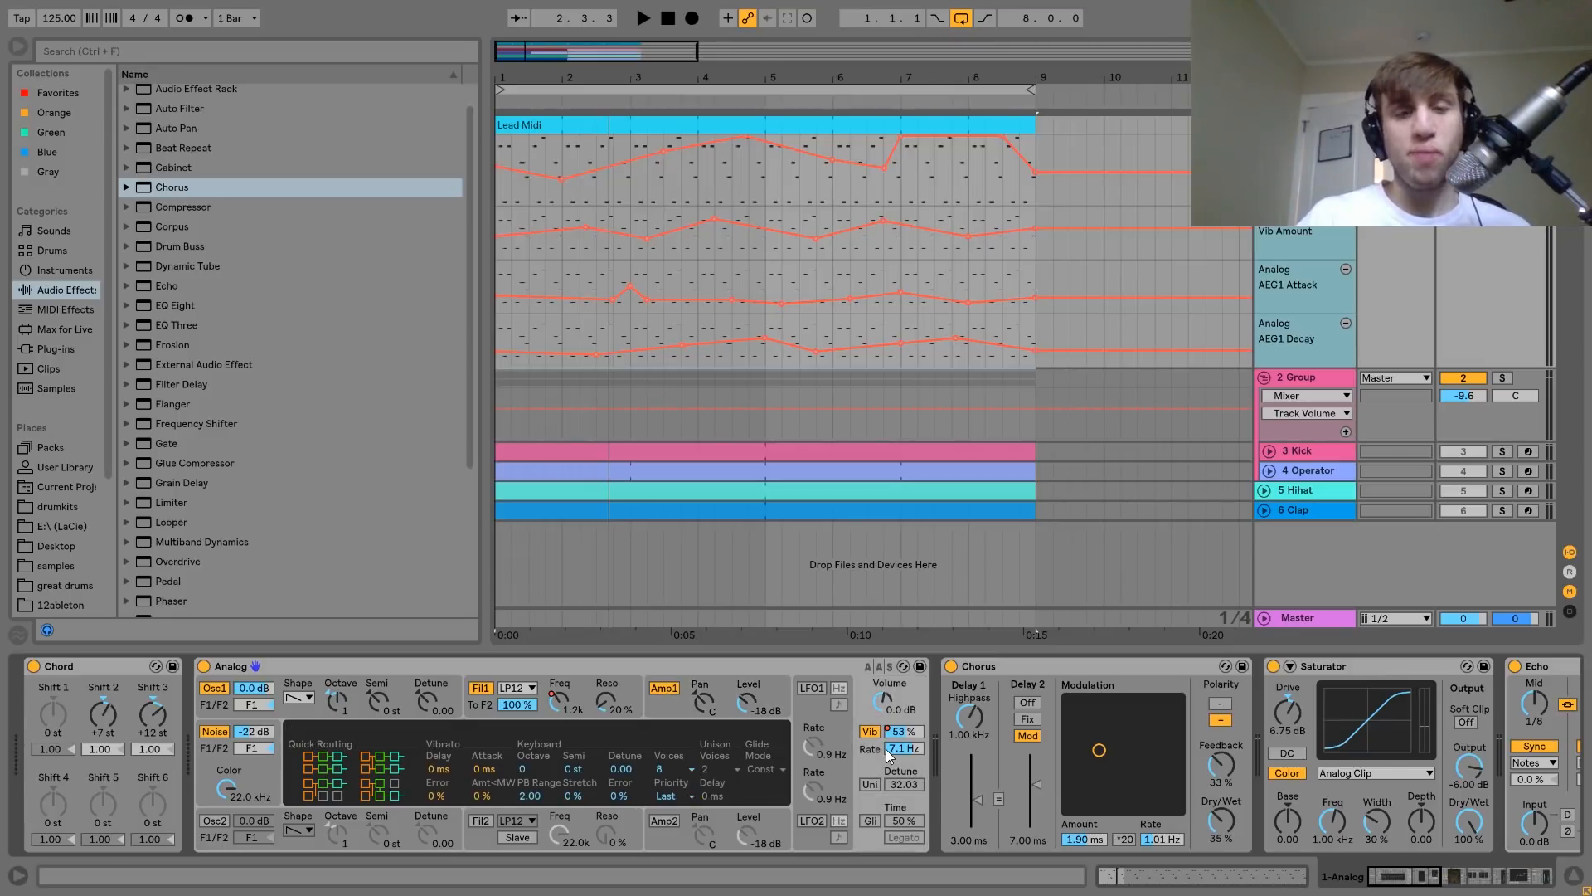
{"action": "key", "text": "space"}
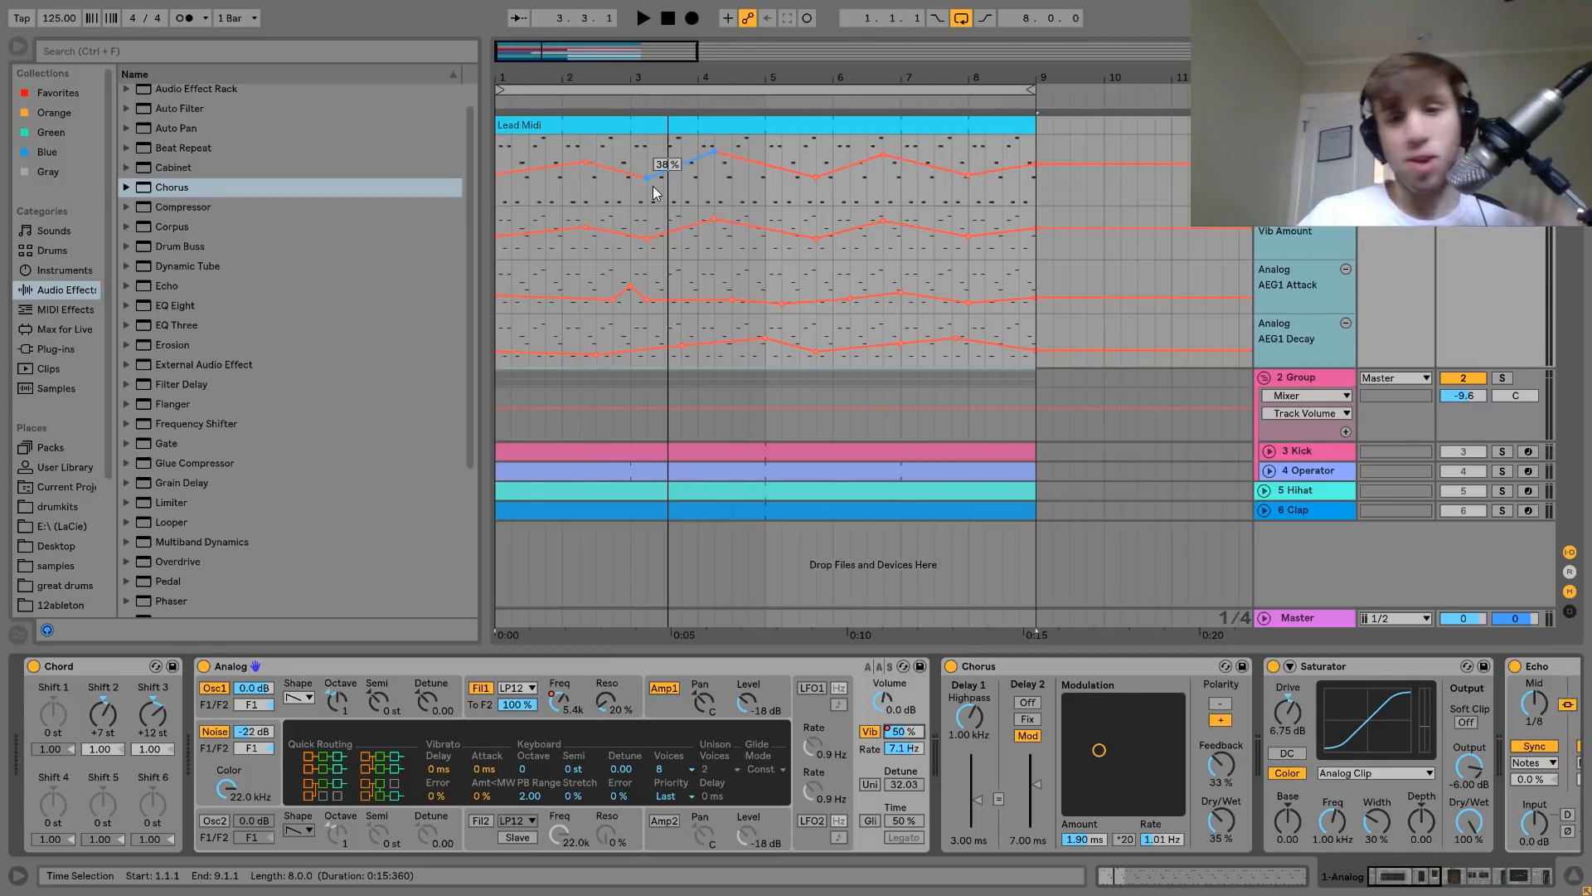
Play the loop and toggle the Chorus device off and on to compare the lead's sound
{"action": "scroll", "coordinate": [1067, 775], "scroll_direction": "down", "scroll_amount": 4}
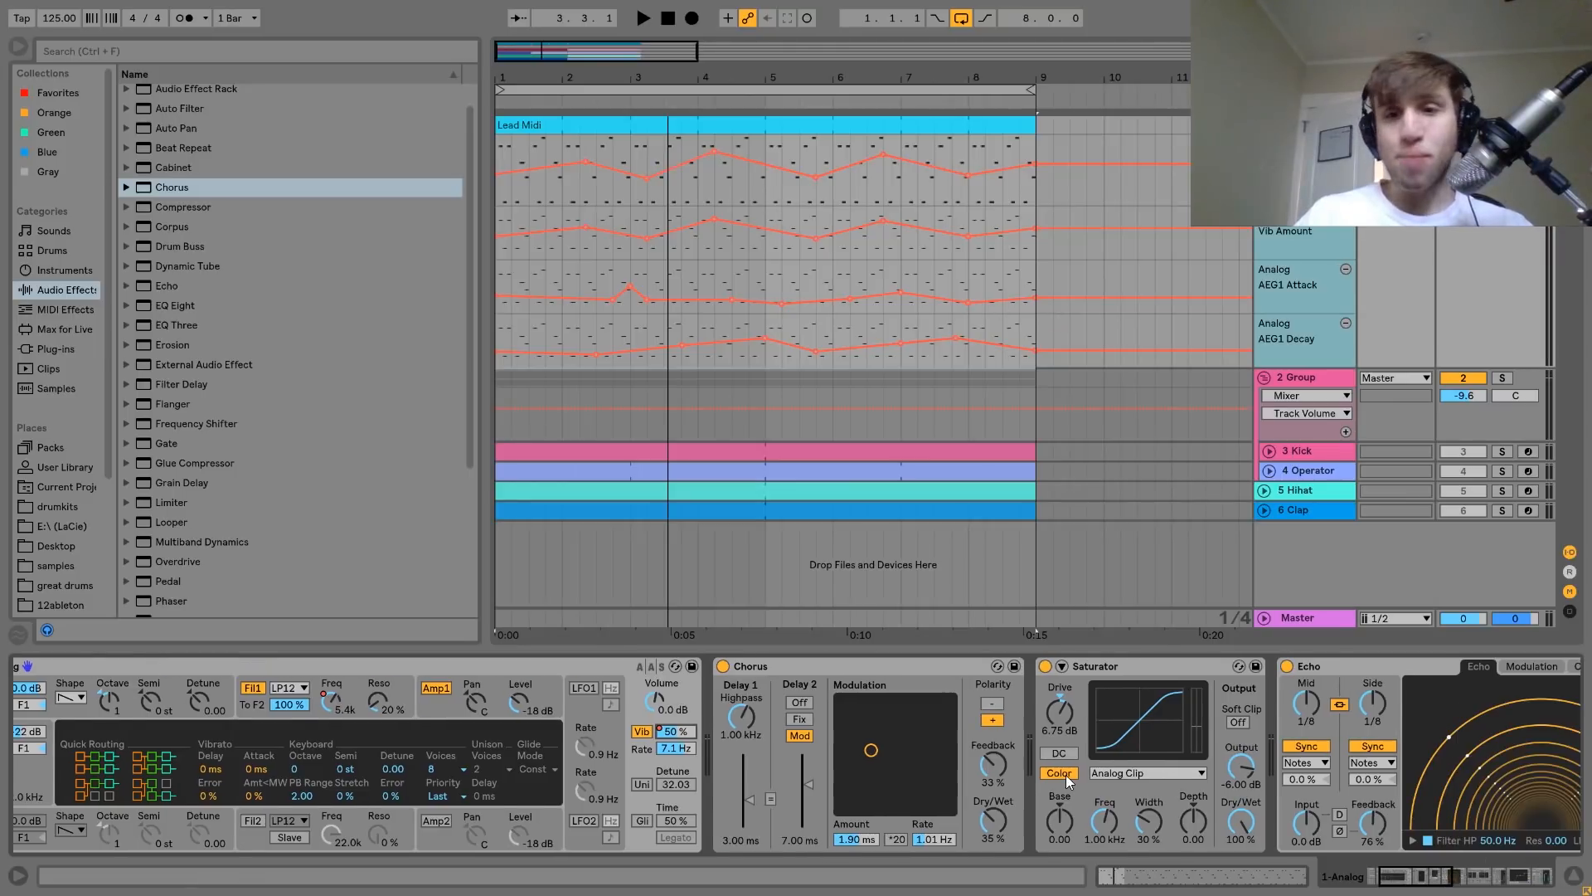
{"action": "key", "text": "space"}
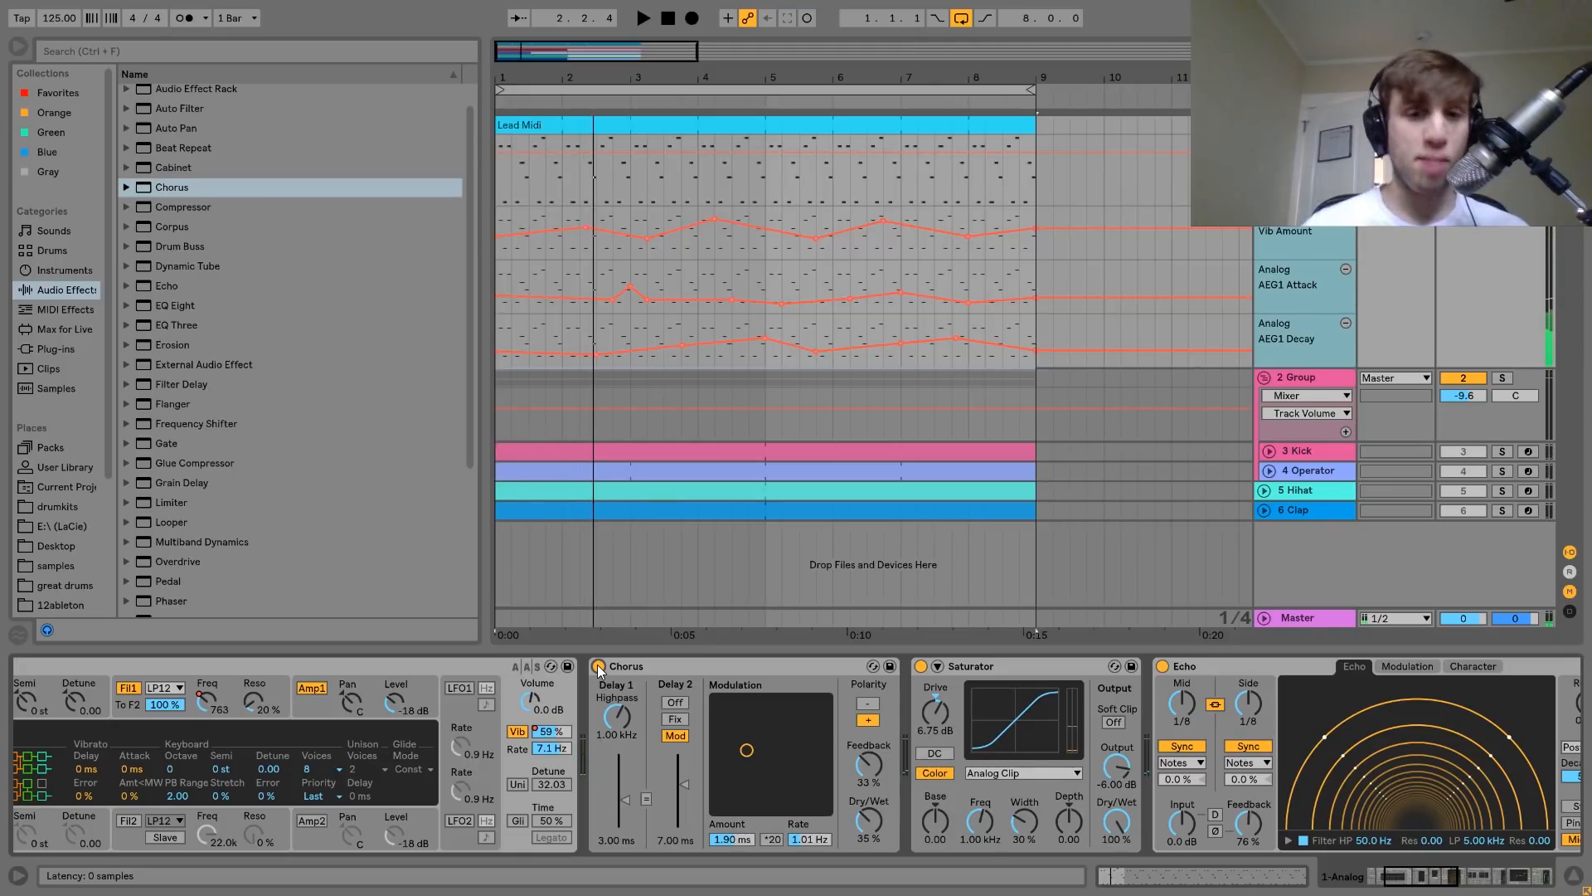
Toggle the Saturator off and on during playback to compare its effect on the lead
{"action": "scroll", "coordinate": [598, 666], "scroll_direction": "right", "scroll_amount": 6}
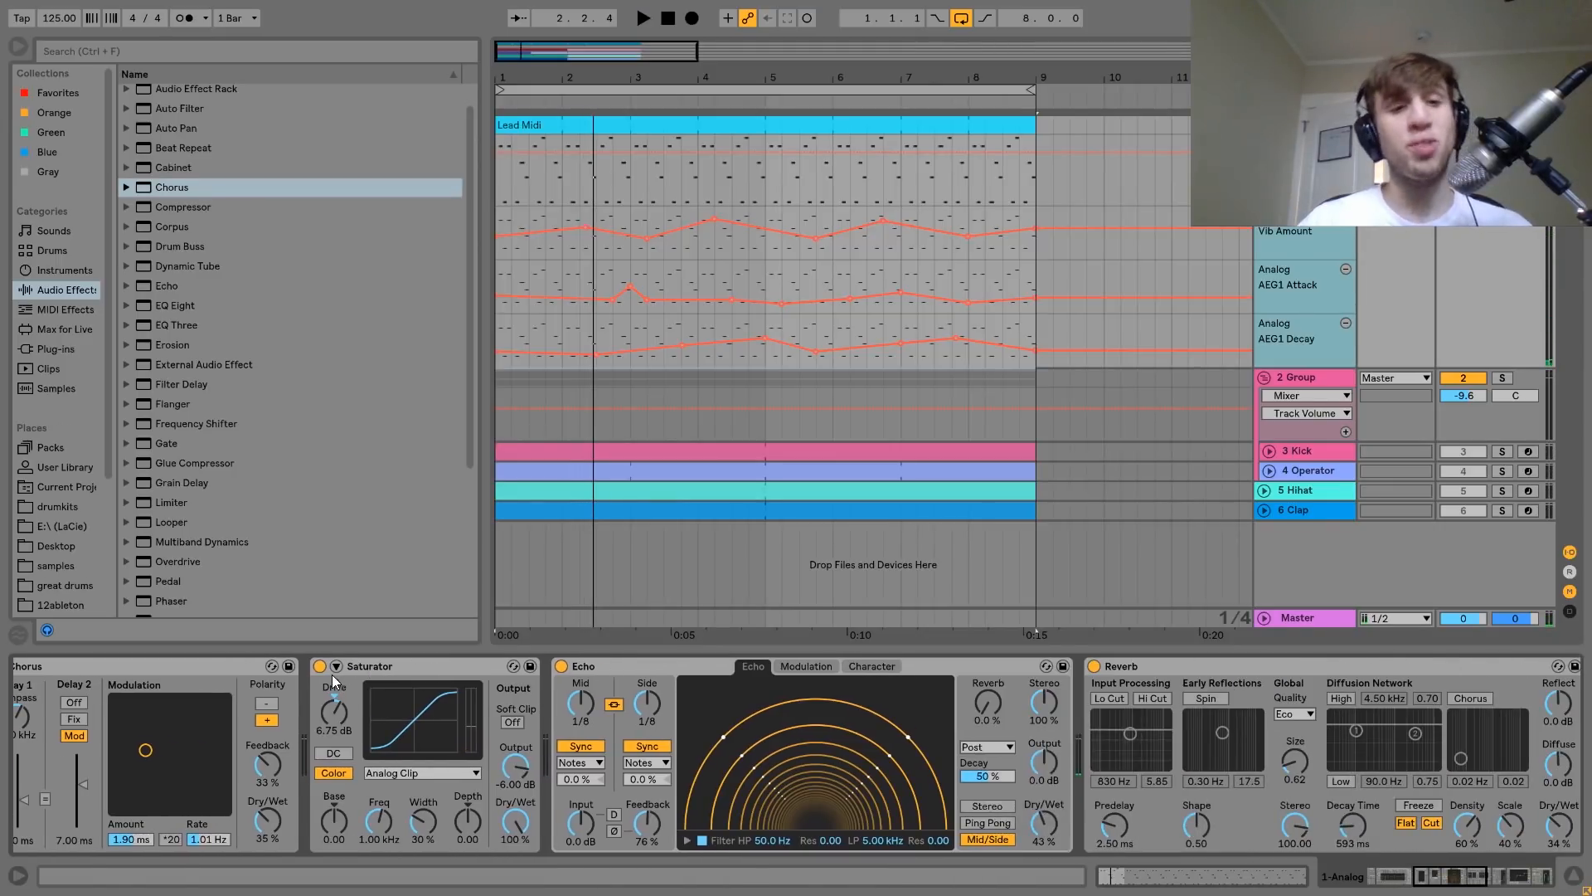
{"action": "left_click", "coordinate": [322, 665]}
{"action": "key", "text": "space"}
{"action": "left_click", "coordinate": [320, 666]}
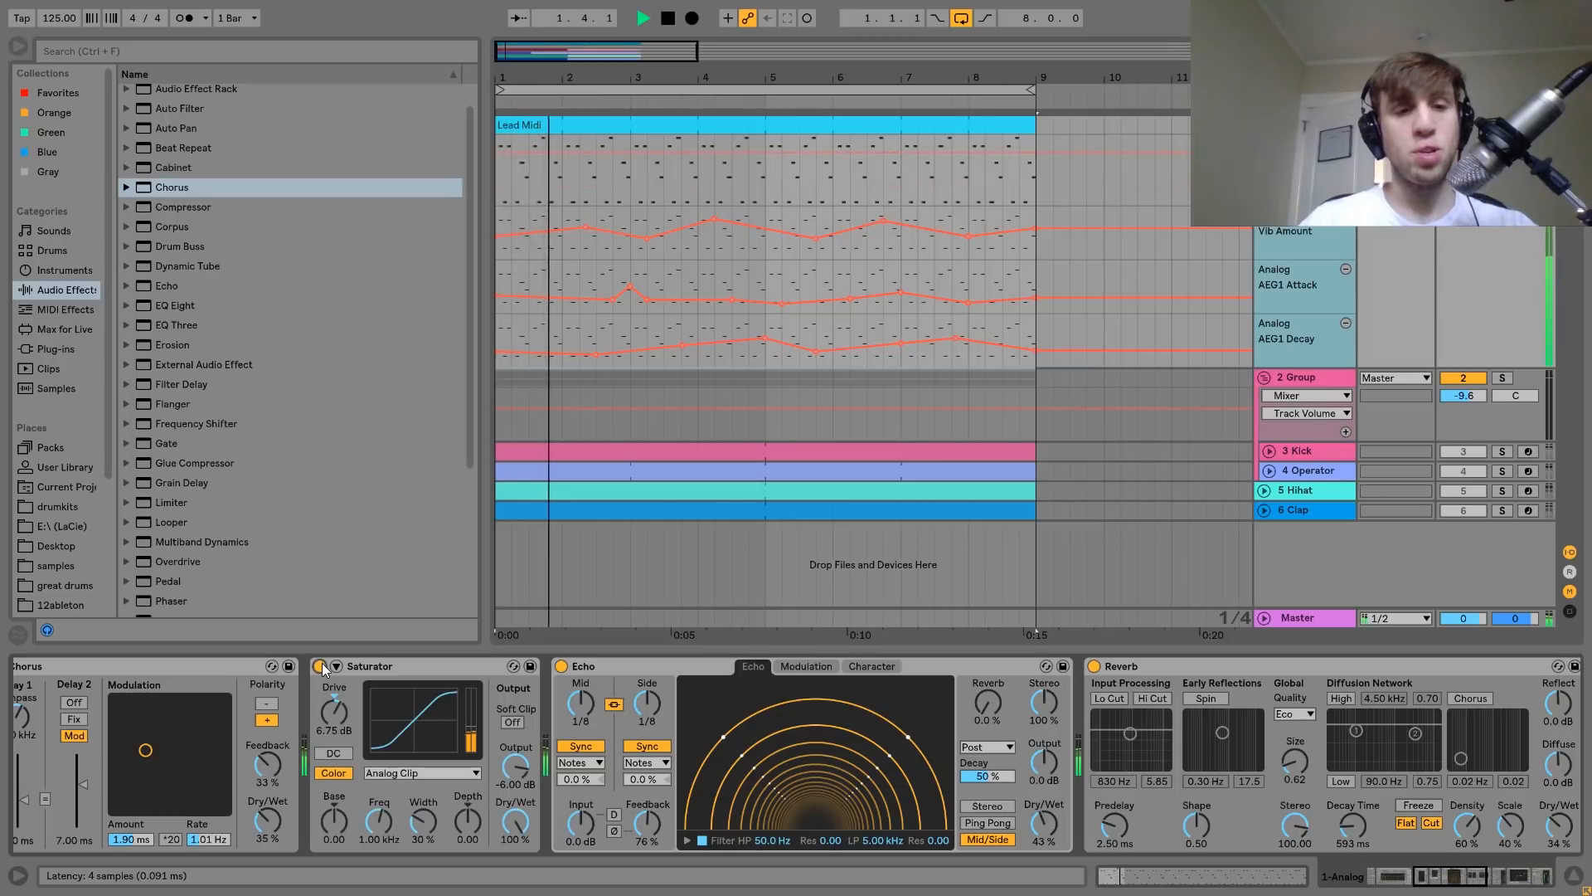
{"action": "left_click", "coordinate": [321, 666]}
{"action": "left_click", "coordinate": [321, 667]}
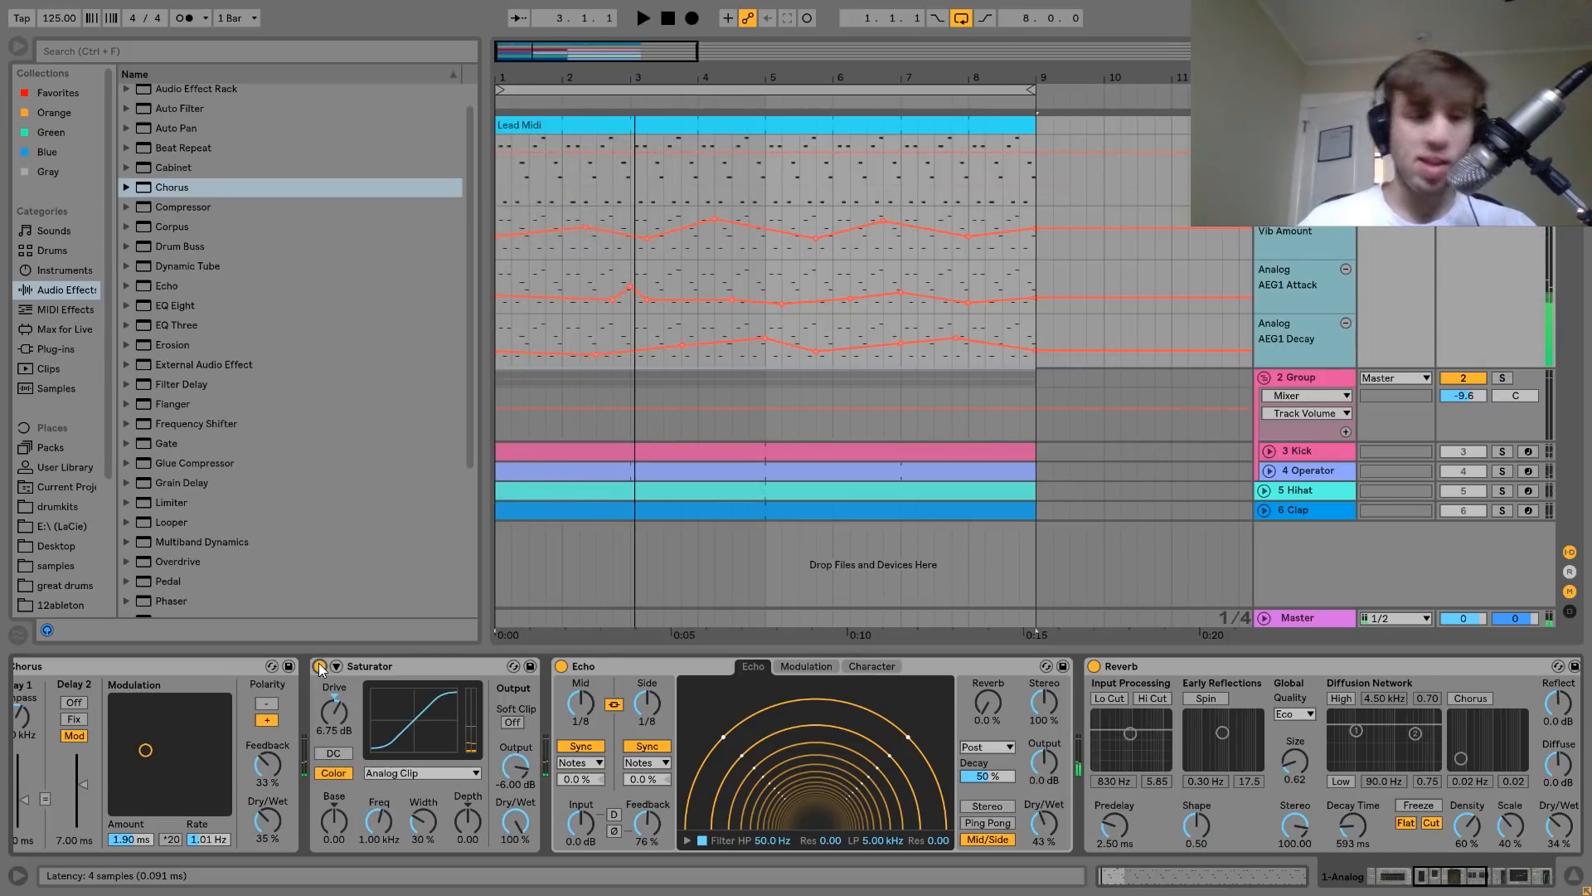
Play the loop and bypass the Echo device, turning it back on to compare the lead with and without delay
{"action": "key", "text": "space"}
{"action": "scroll", "coordinate": [321, 670], "scroll_direction": "right", "scroll_amount": 3}
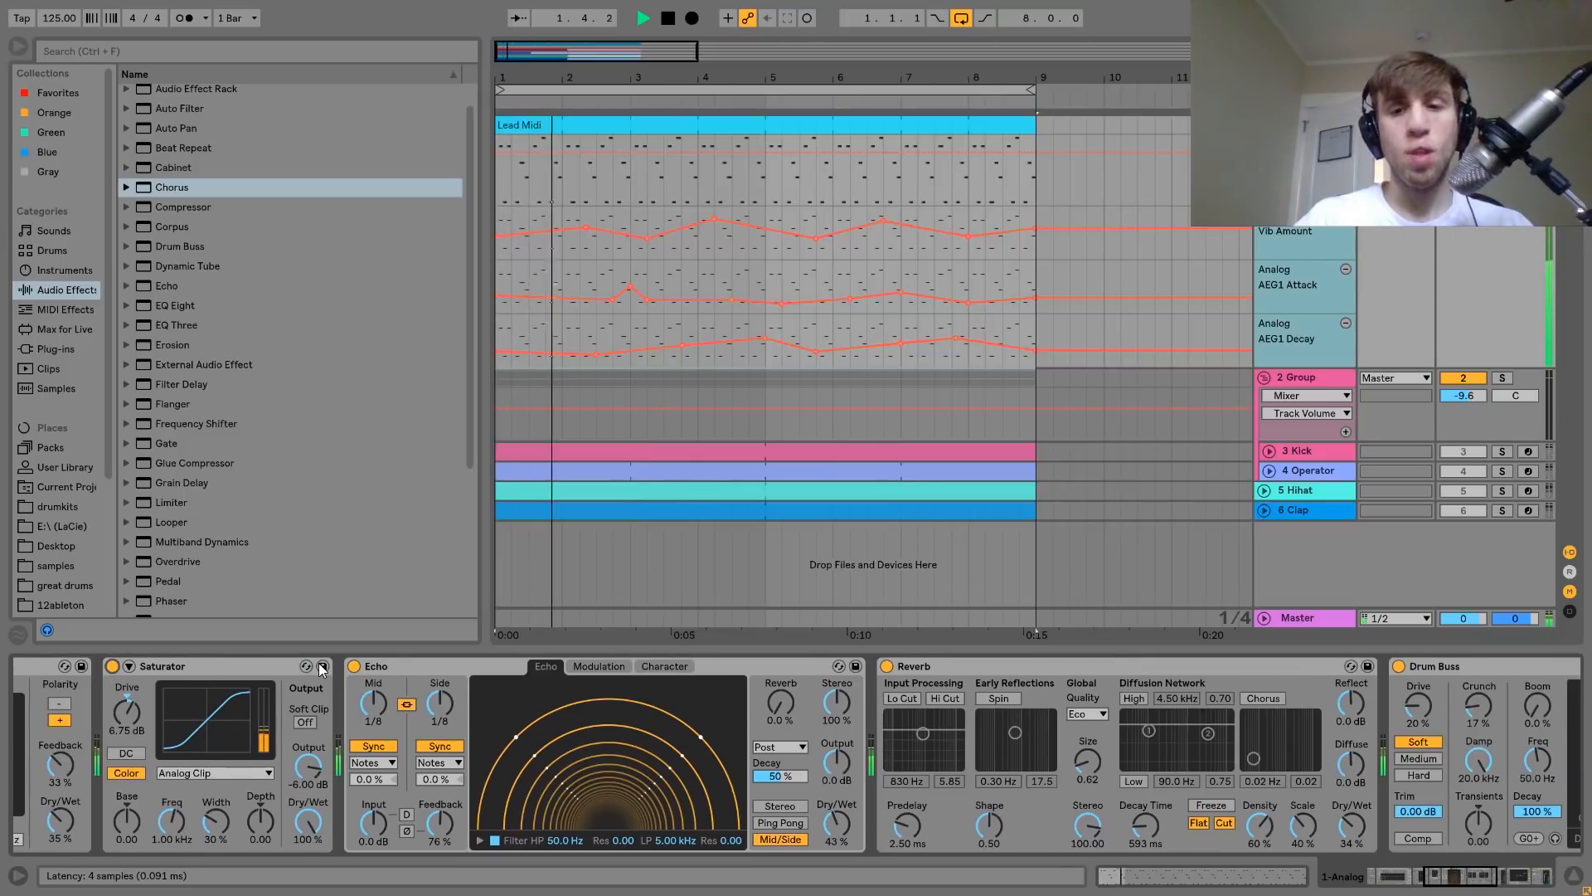
{"action": "scroll", "coordinate": [320, 666], "scroll_direction": "right", "scroll_amount": 3}
{"action": "key", "text": "space"}
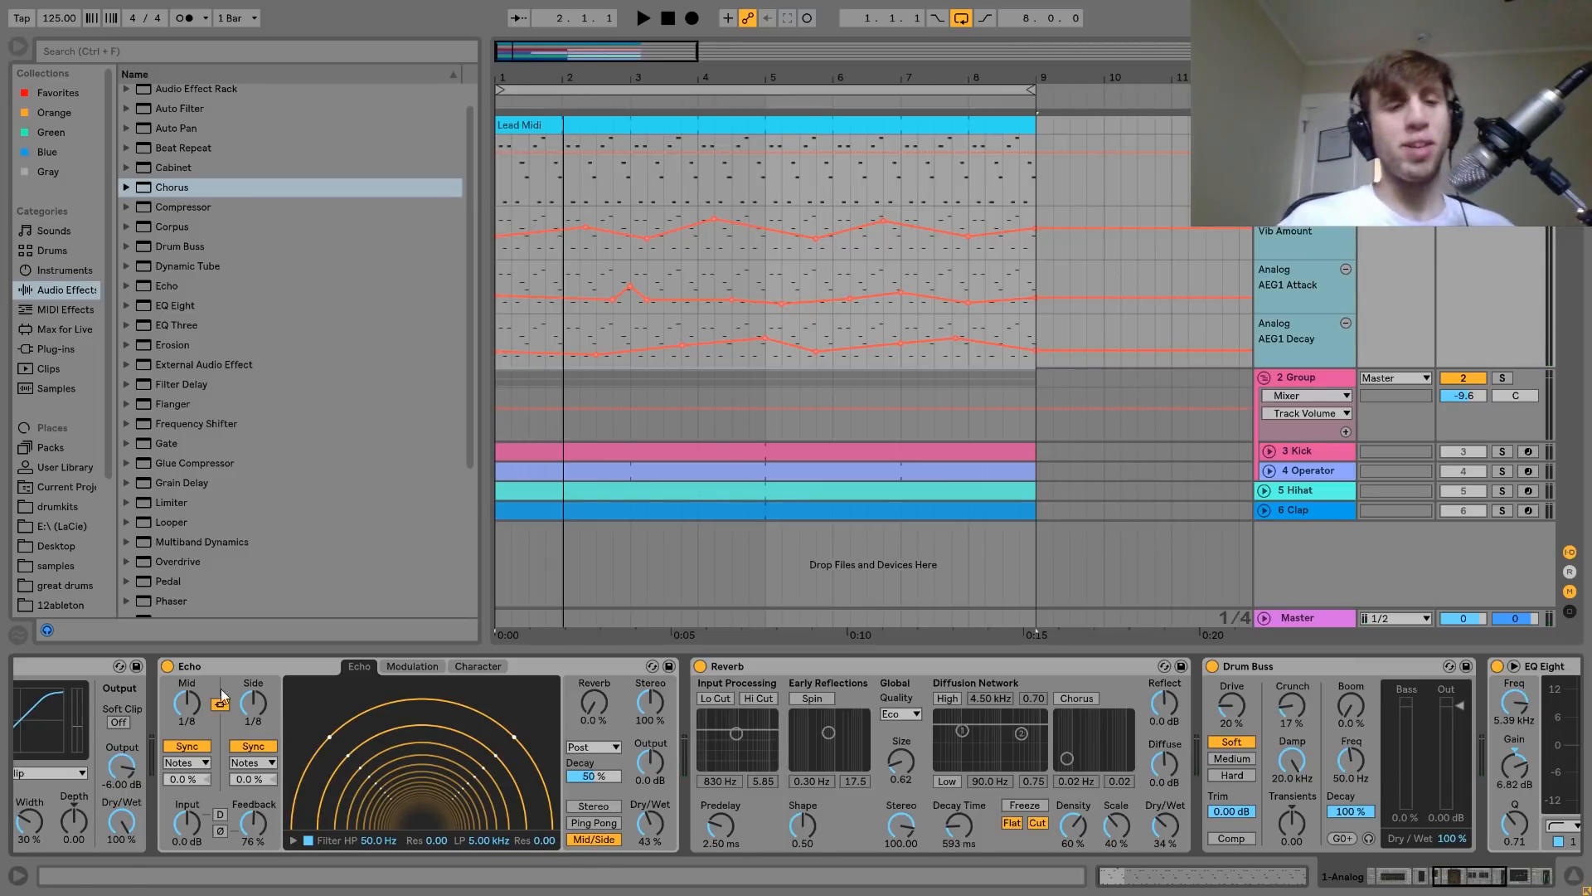
{"action": "left_click", "coordinate": [168, 666]}
{"action": "key", "text": "space"}
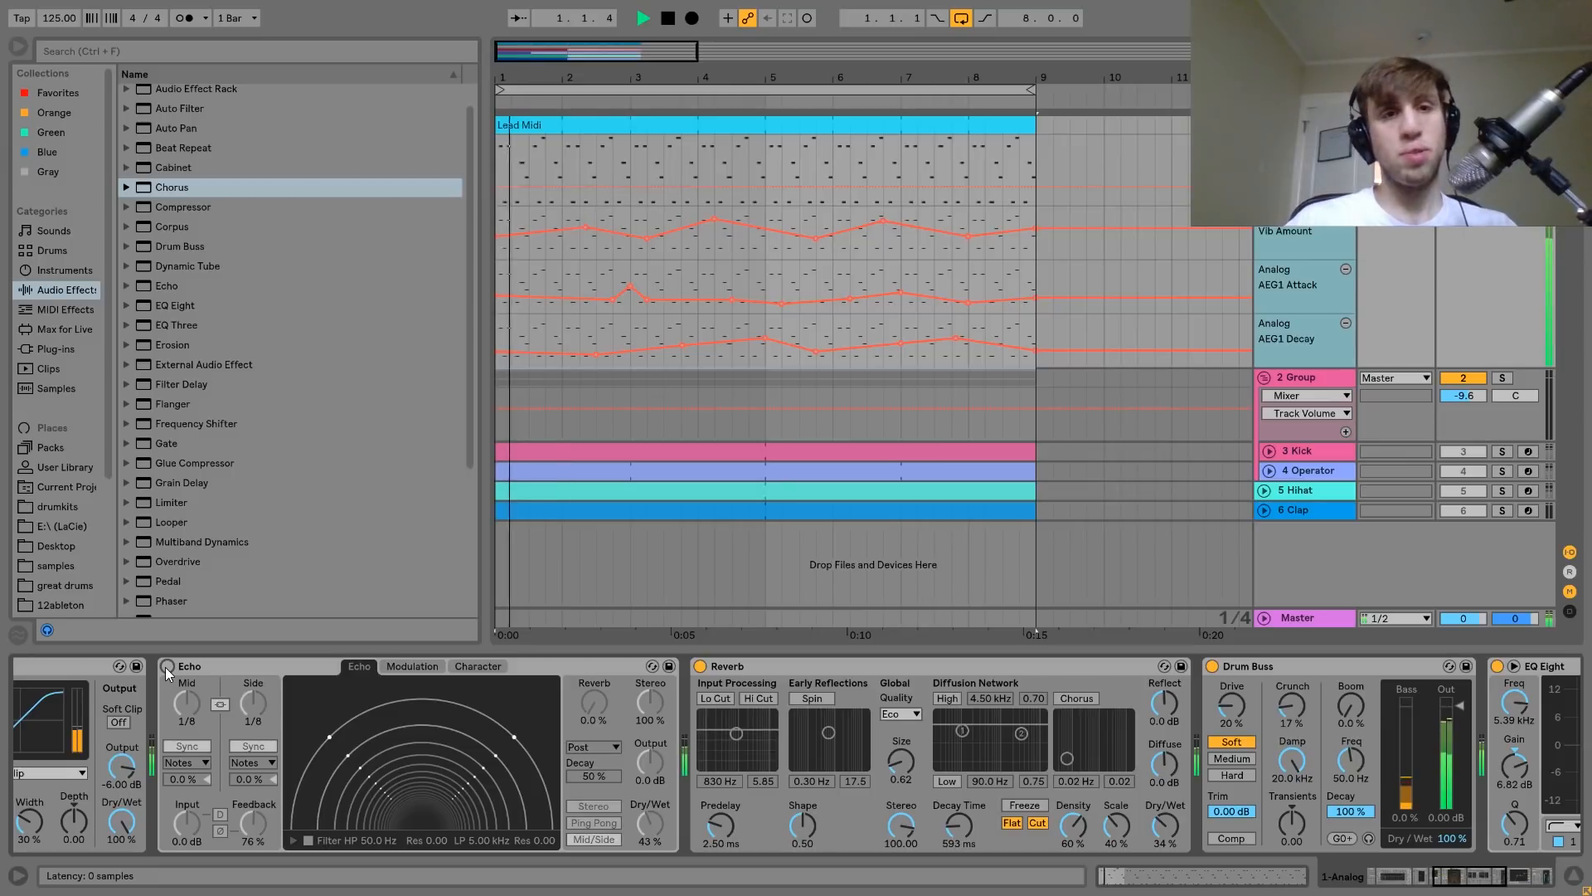
{"action": "left_click", "coordinate": [167, 667]}
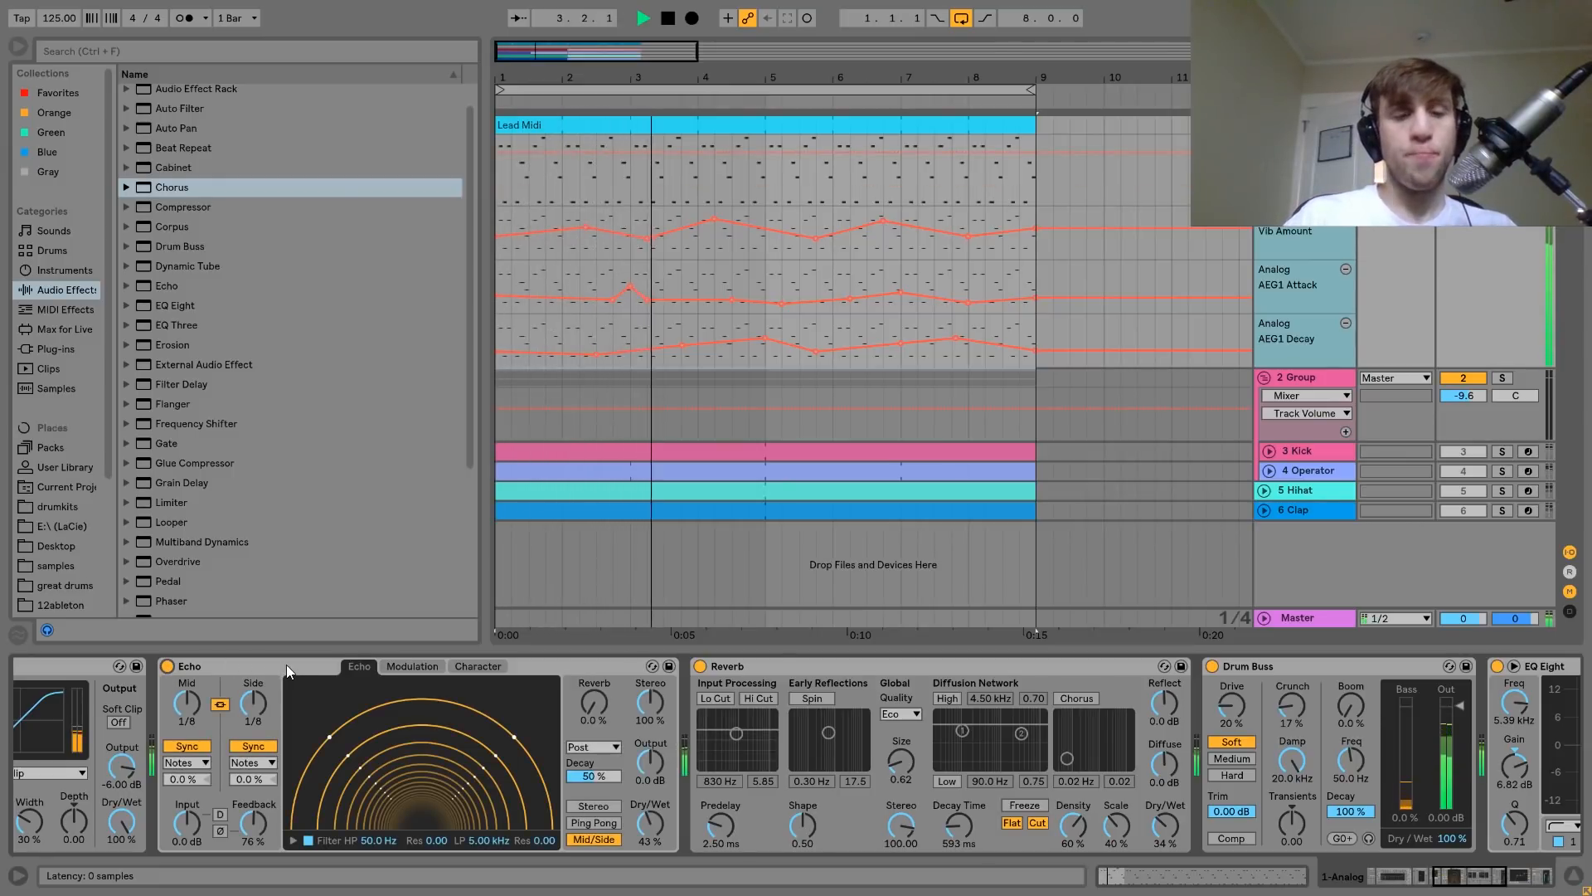
{"action": "key", "text": "space"}
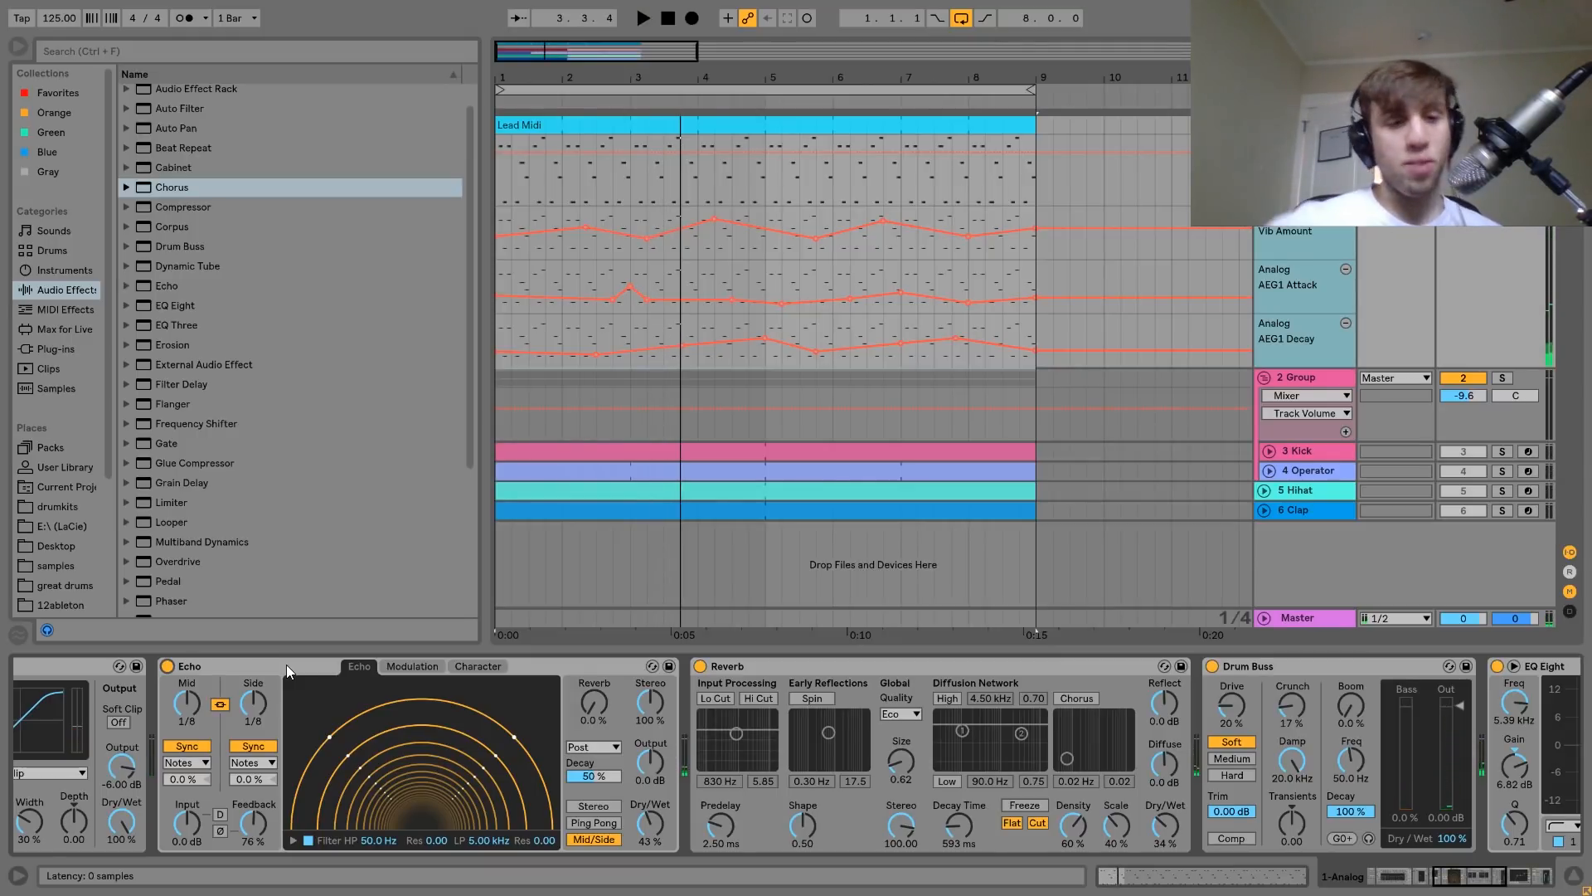
Compare Echo's Stereo channel mode with its Mid/Side mode while the loop plays
{"action": "key", "text": "space"}
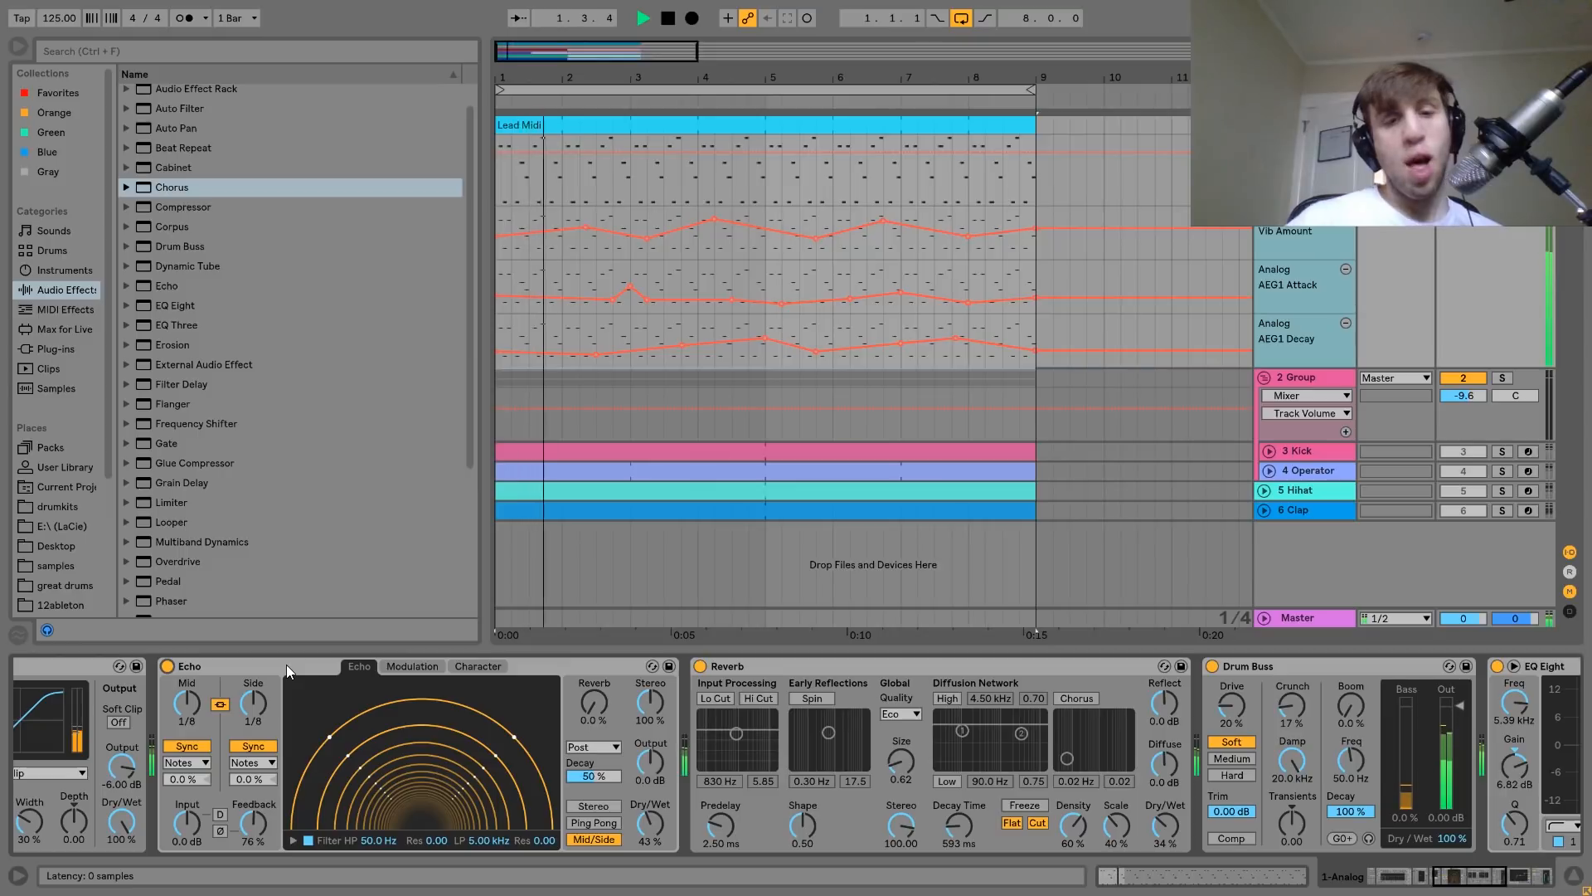
{"action": "key", "text": "space"}
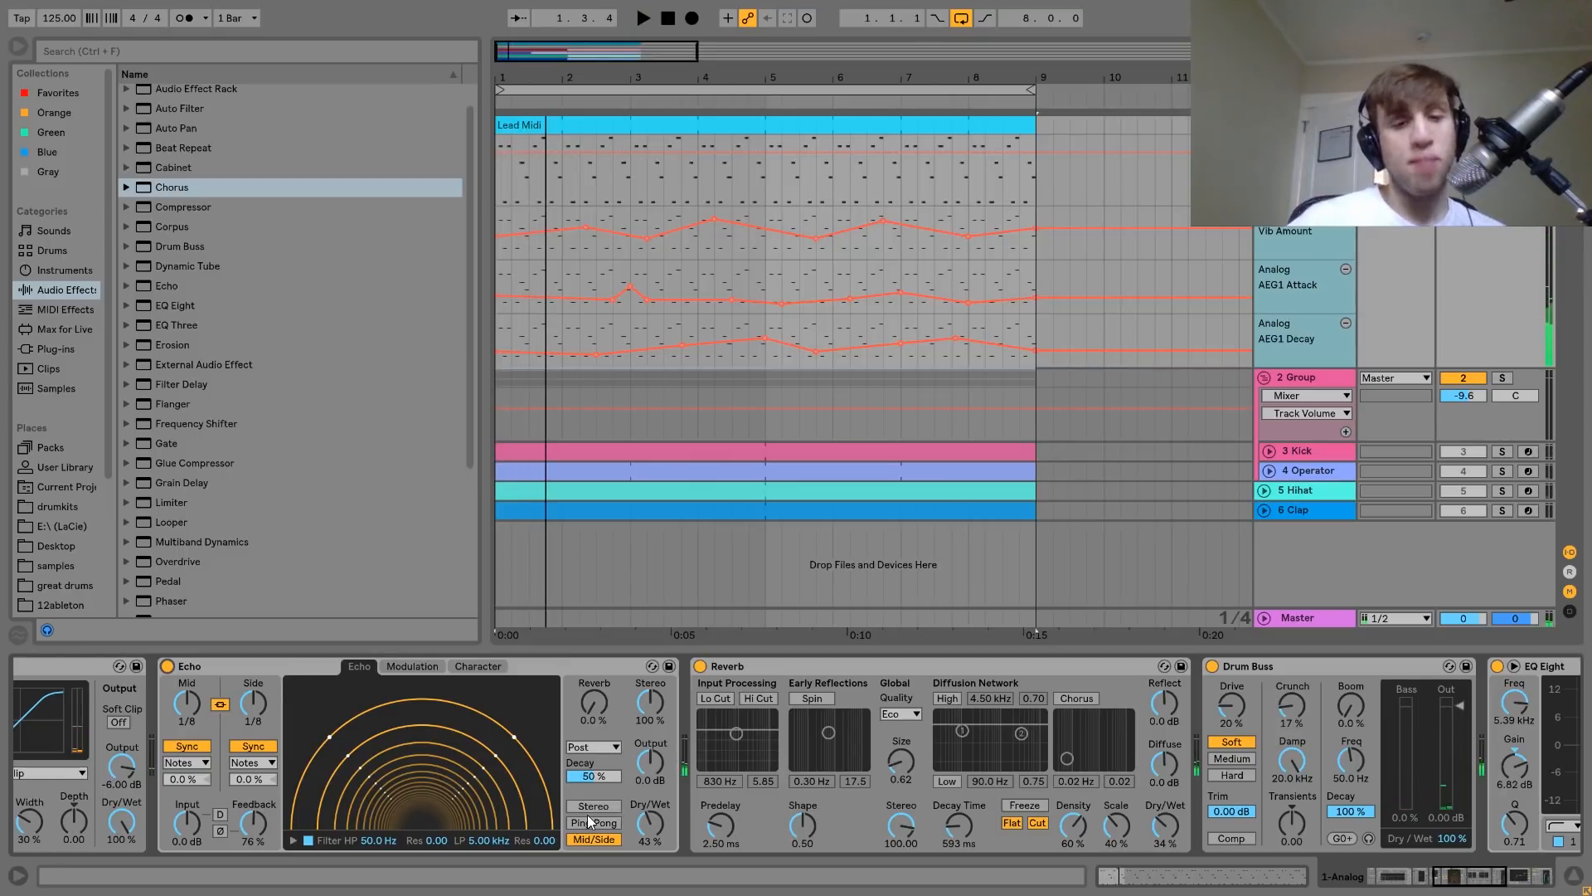
{"action": "key", "text": "space"}
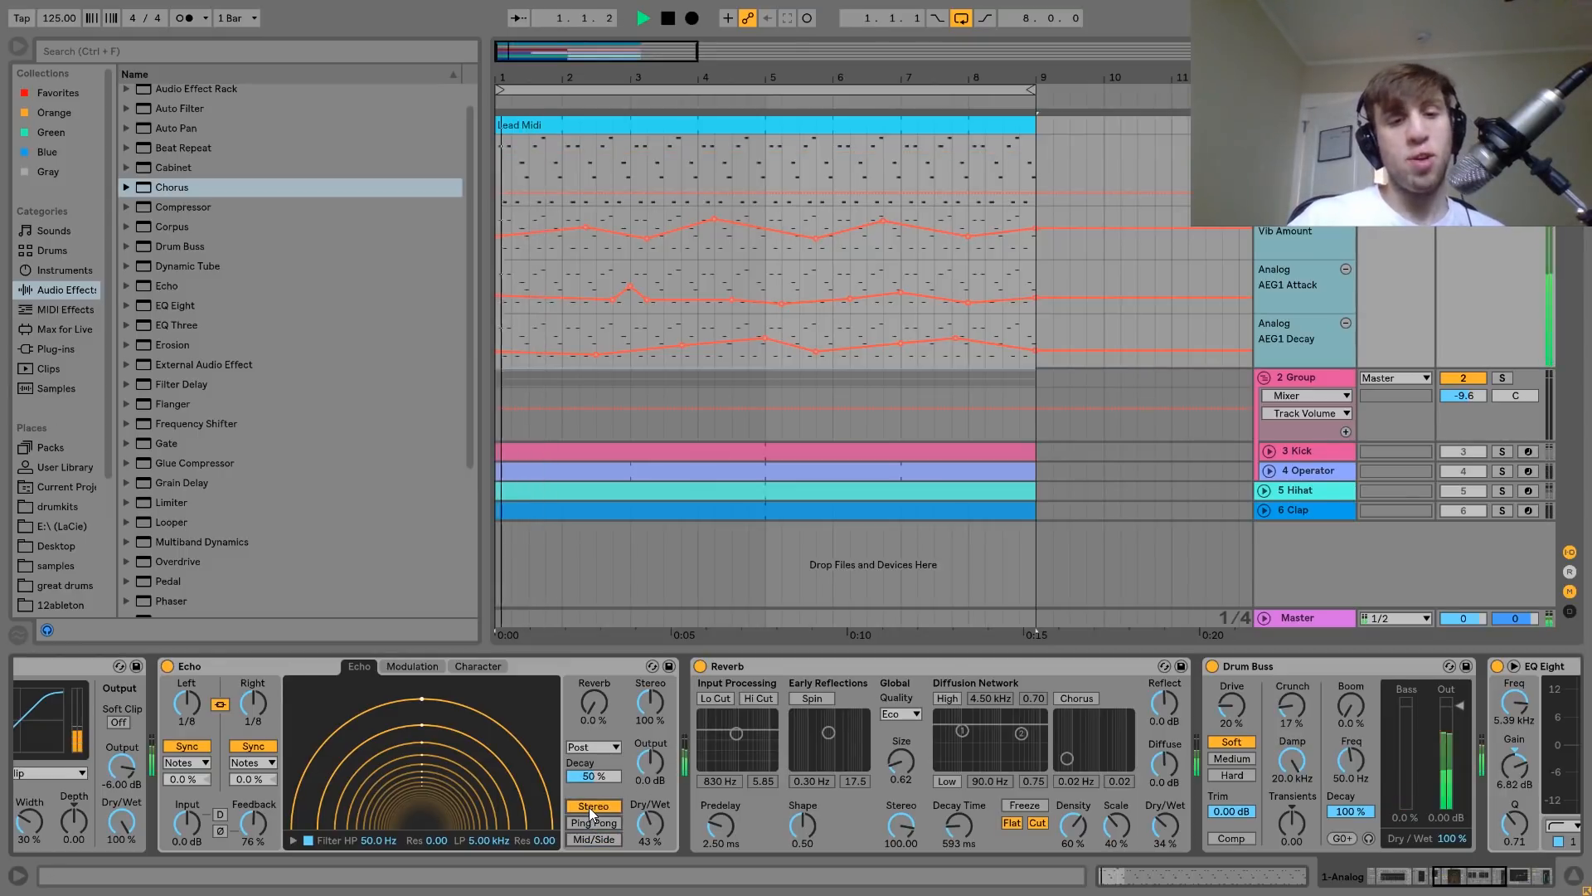
{"action": "left_click", "coordinate": [595, 839]}
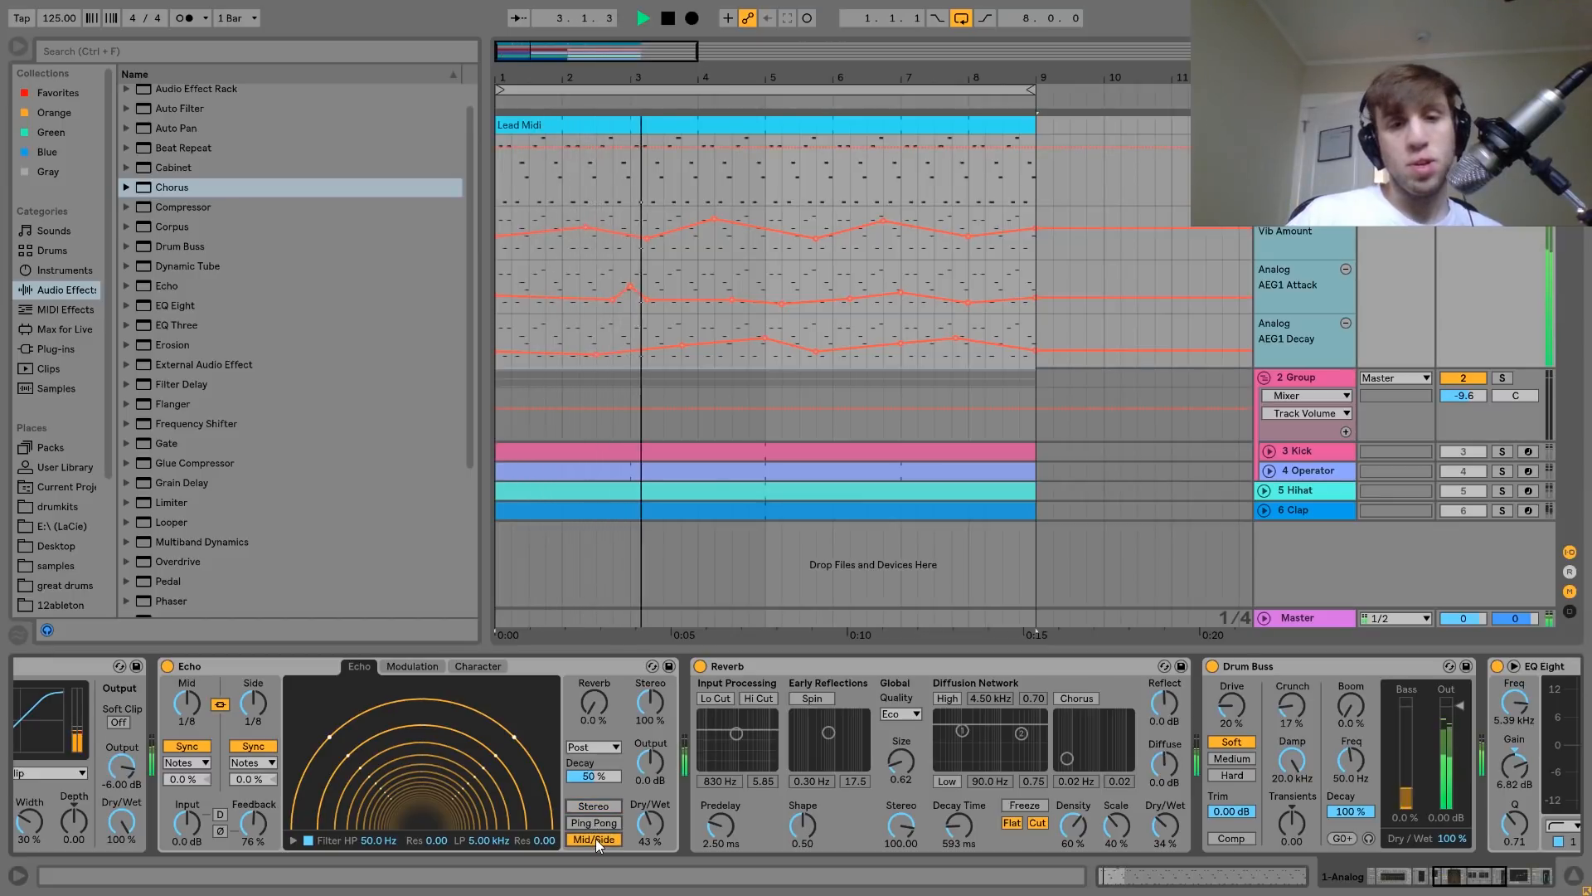
{"action": "key", "text": "space"}
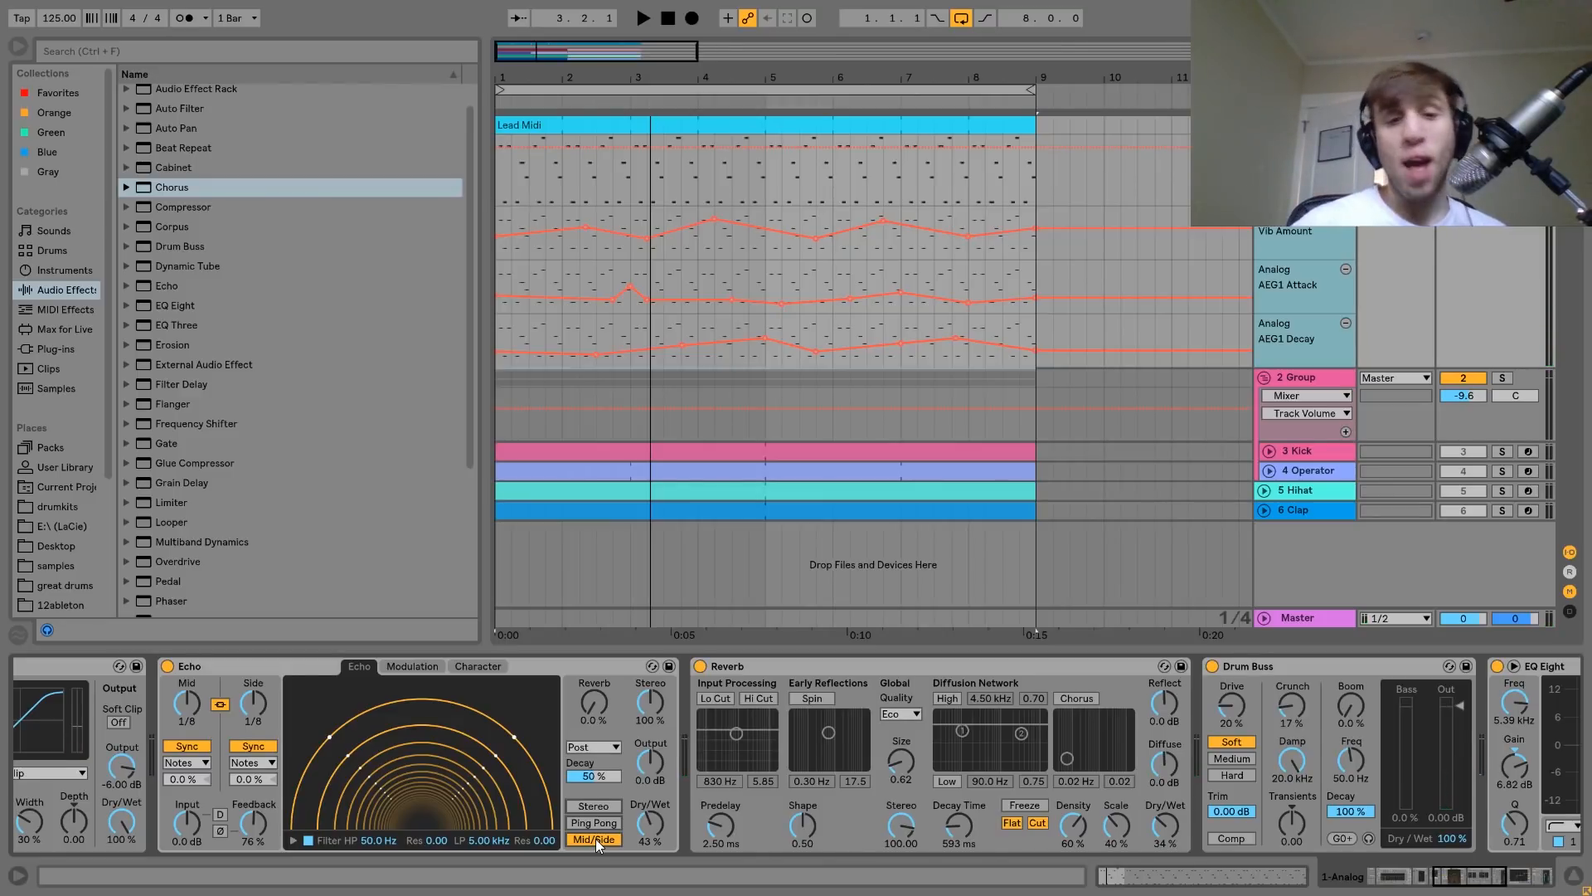
Select the Reverb device and play short sections of the loop to listen to its decay
{"action": "scroll", "coordinate": [475, 729], "scroll_direction": "down", "scroll_amount": 5}
{"action": "left_click", "coordinate": [402, 670]}
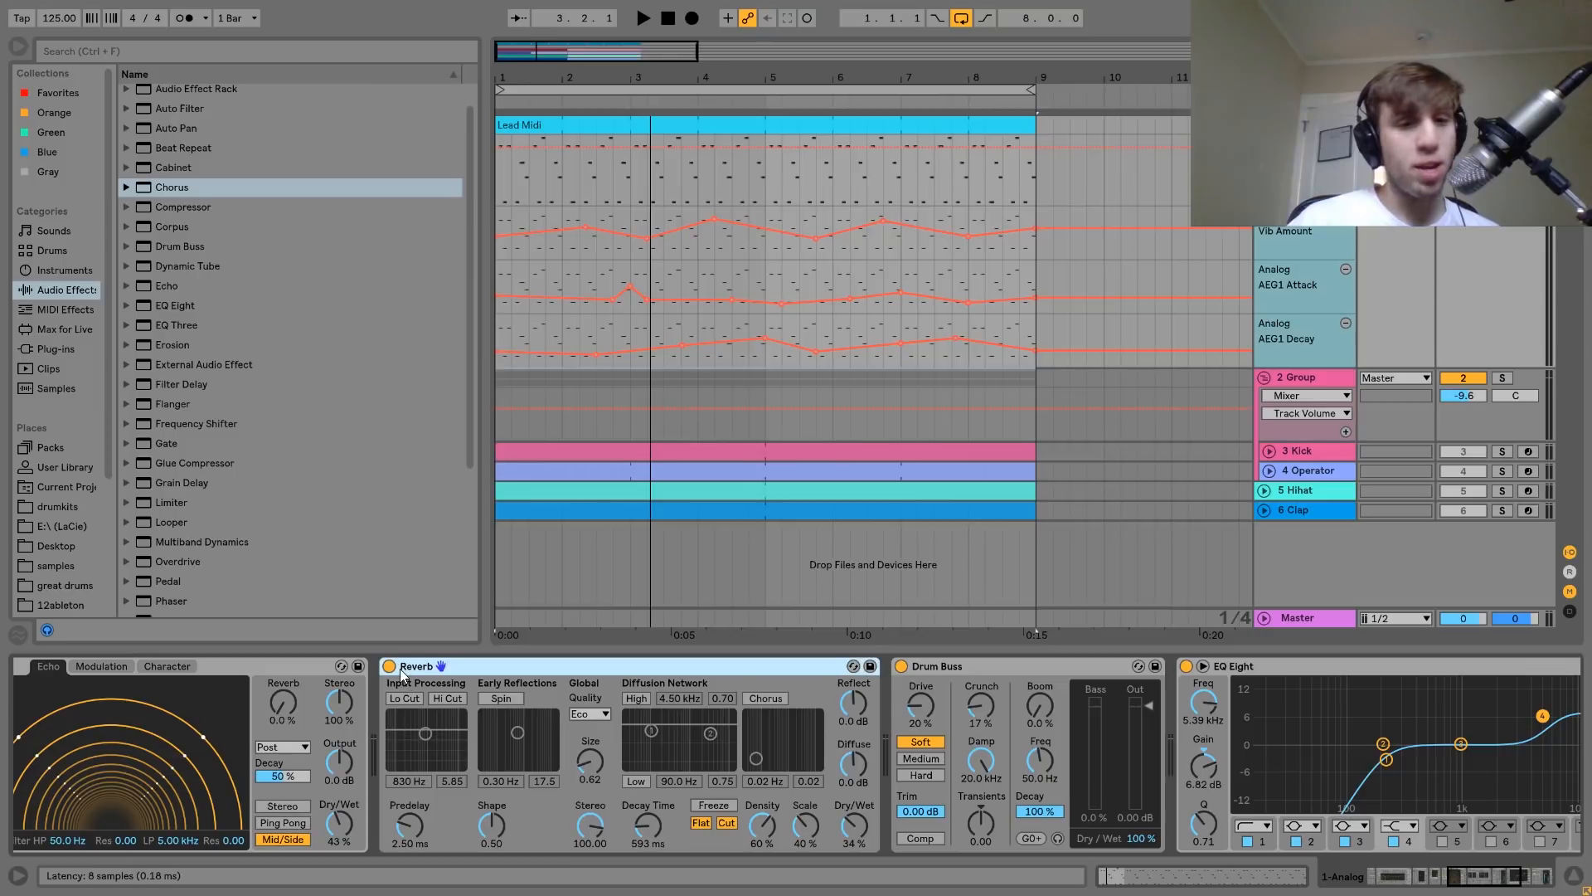
{"action": "key", "text": "space"}
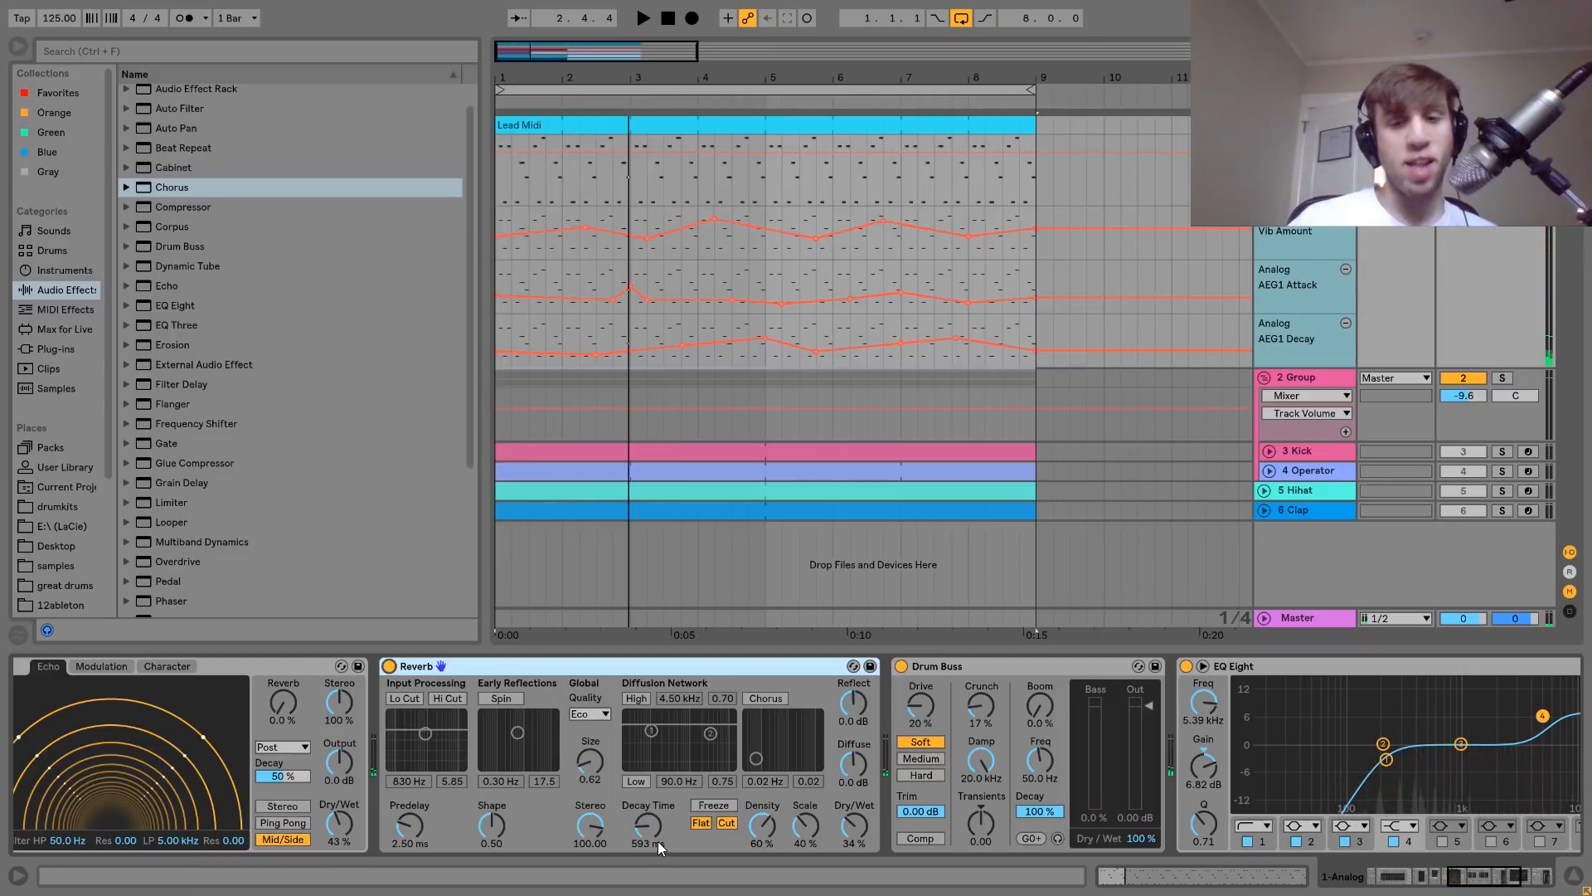
{"action": "key", "text": "space"}
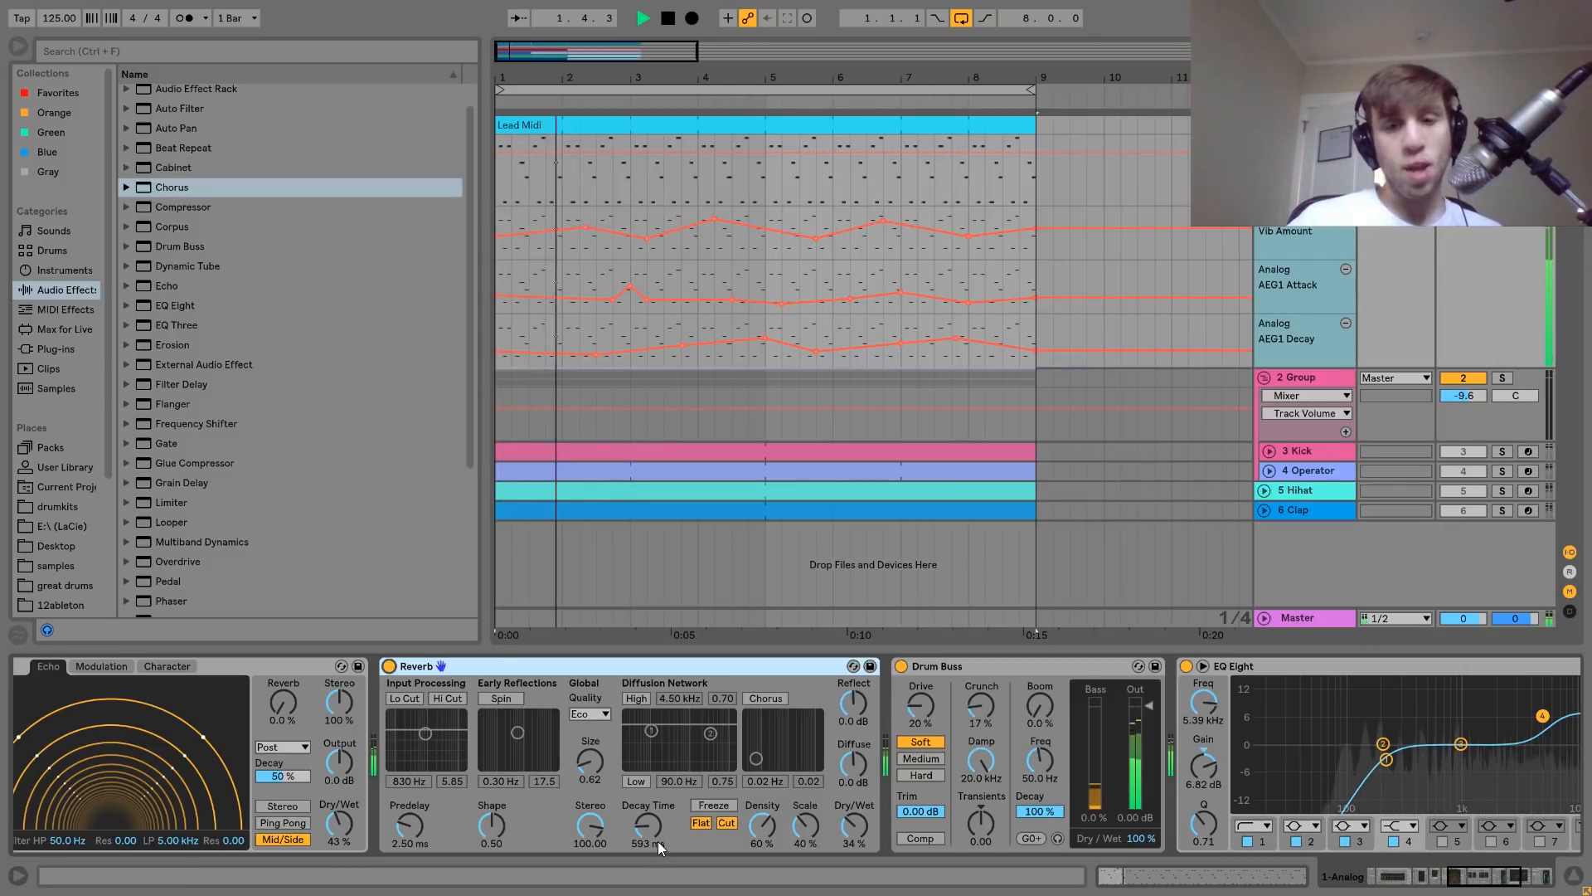
{"action": "key", "text": "space"}
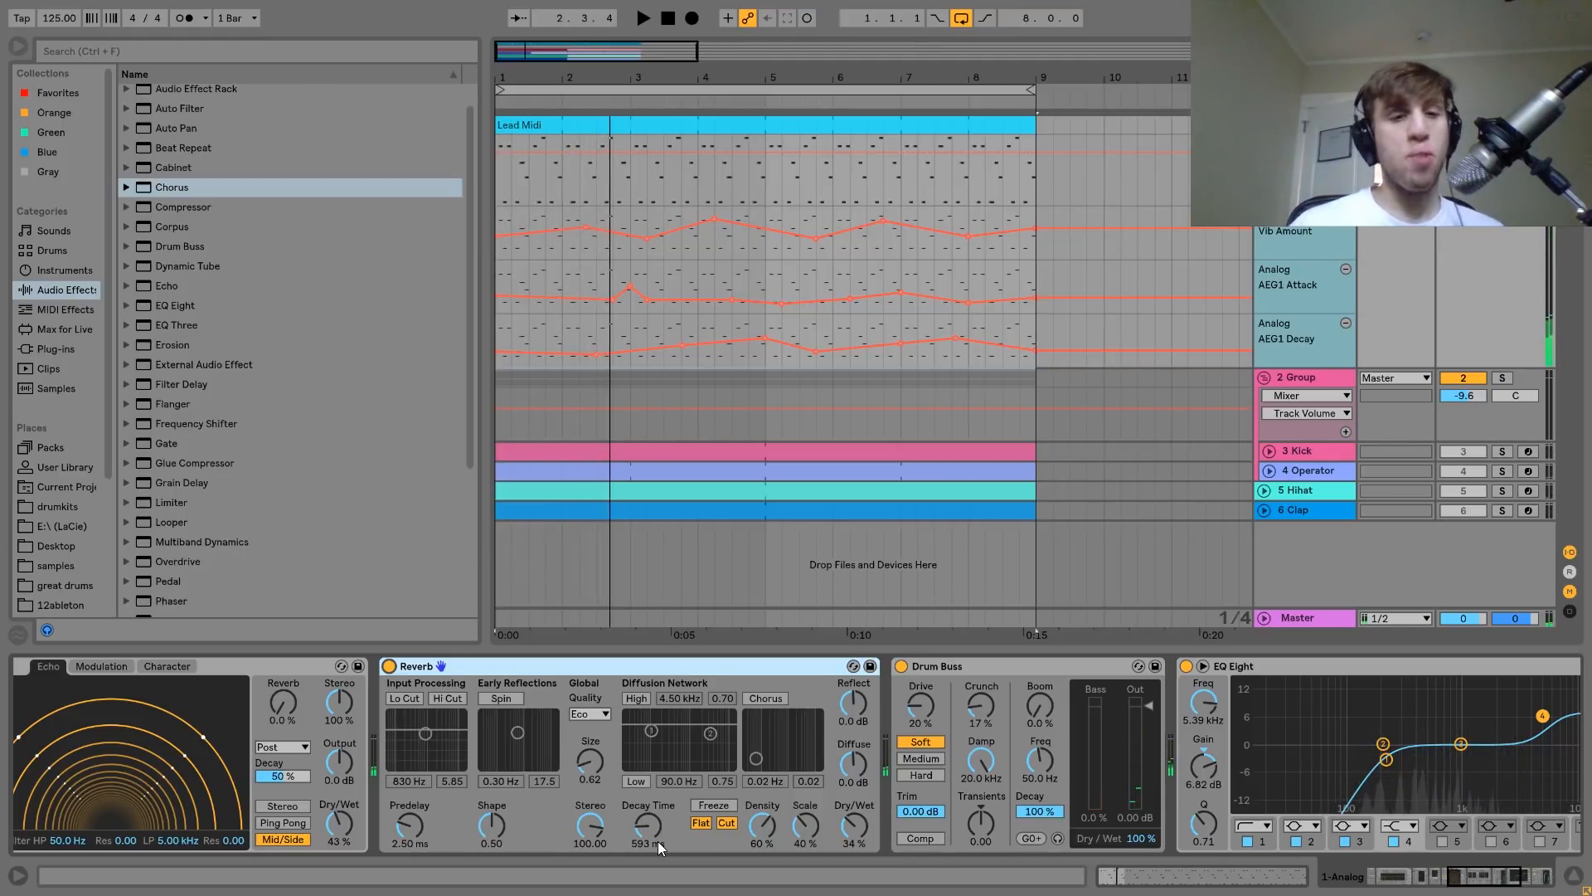
{"action": "key", "text": "space"}
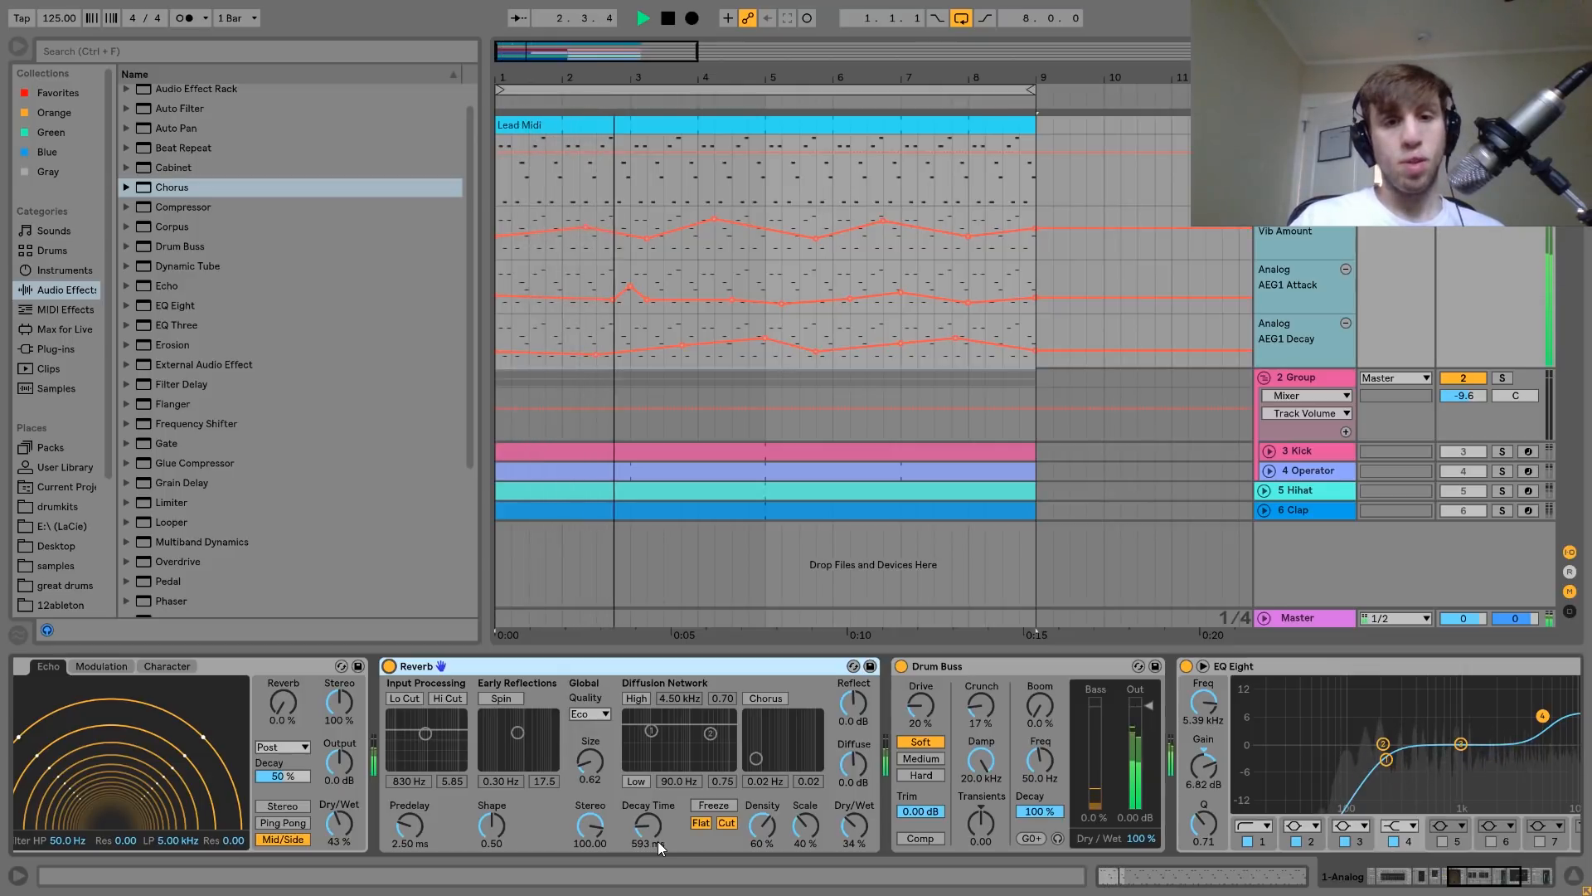
{"action": "key", "text": "space"}
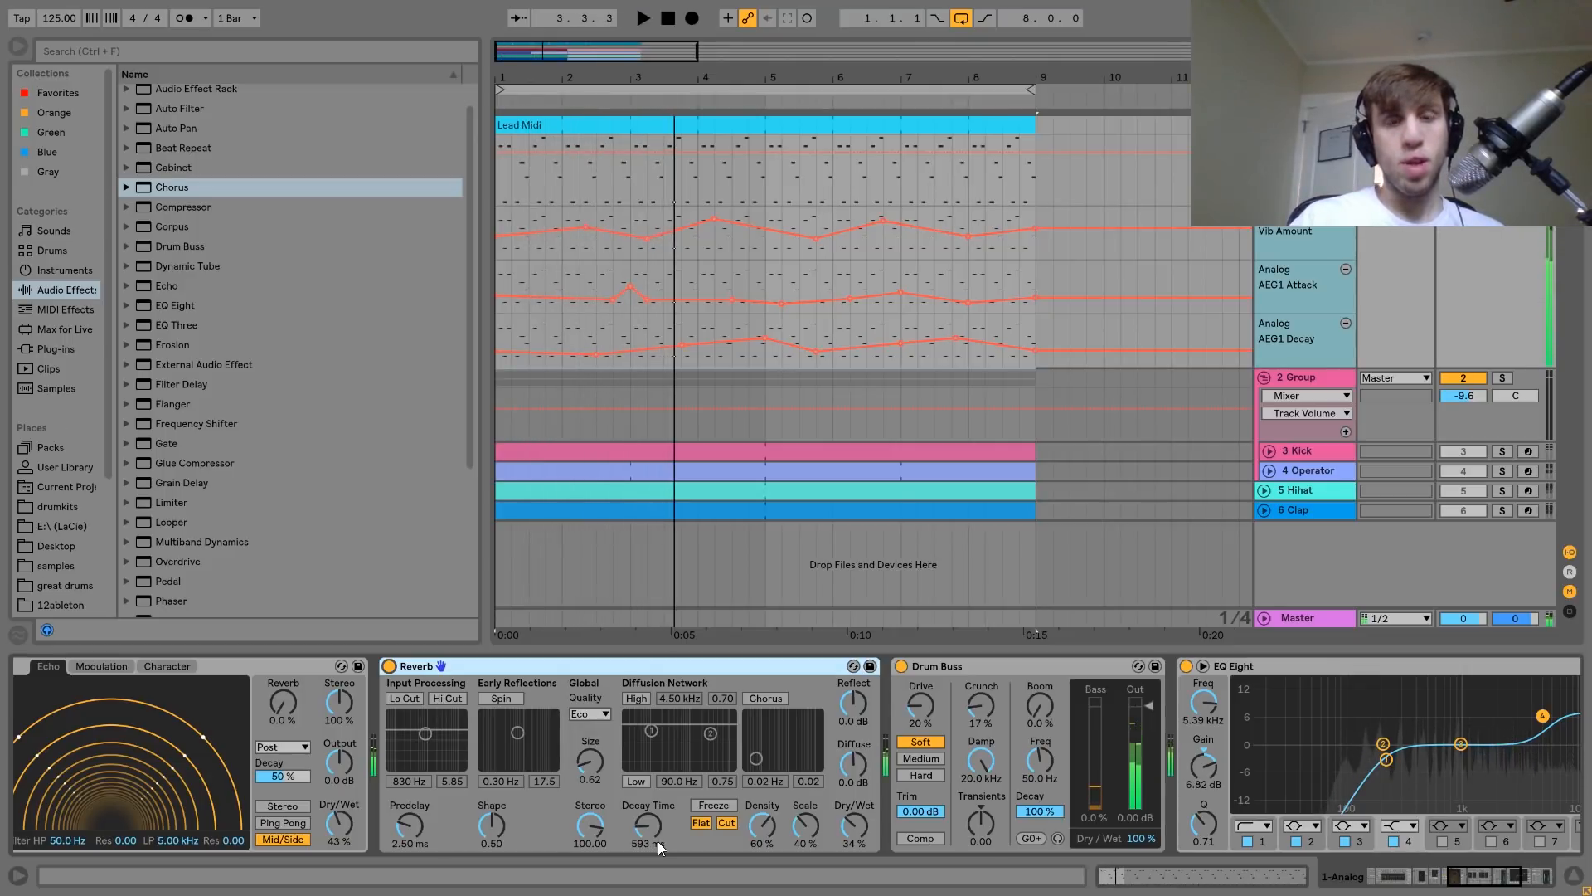
Activate the Kick, Operator, Hihat and Clap tracks, and toggle the Reverb off and on during playback to compare the mix
{"action": "left_click", "coordinate": [389, 666]}
{"action": "key", "text": "space"}
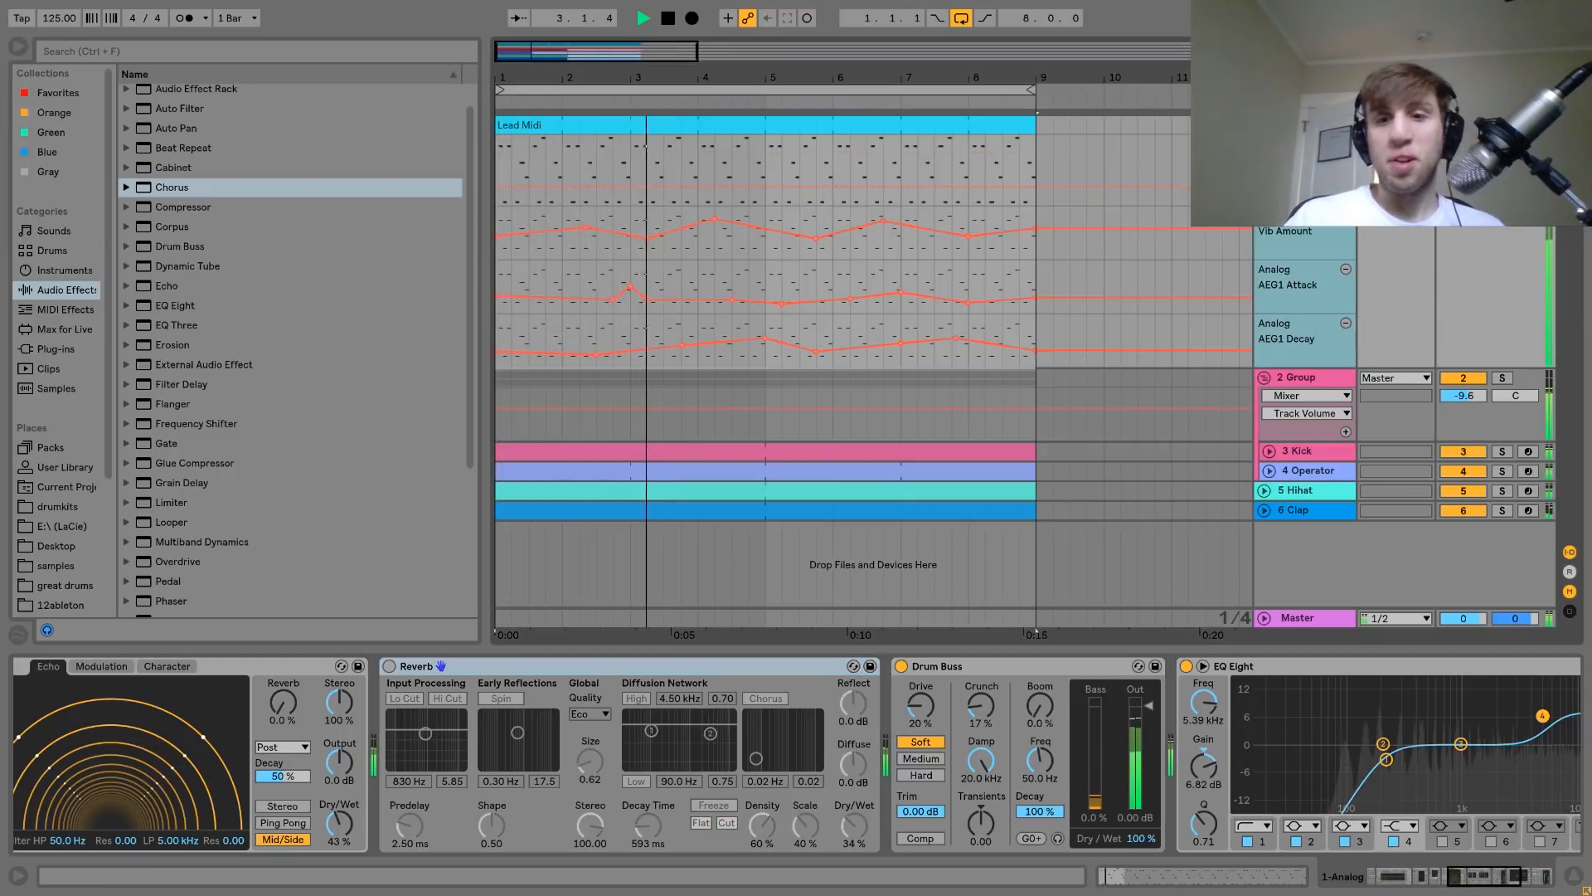
{"action": "left_click", "coordinate": [387, 667]}
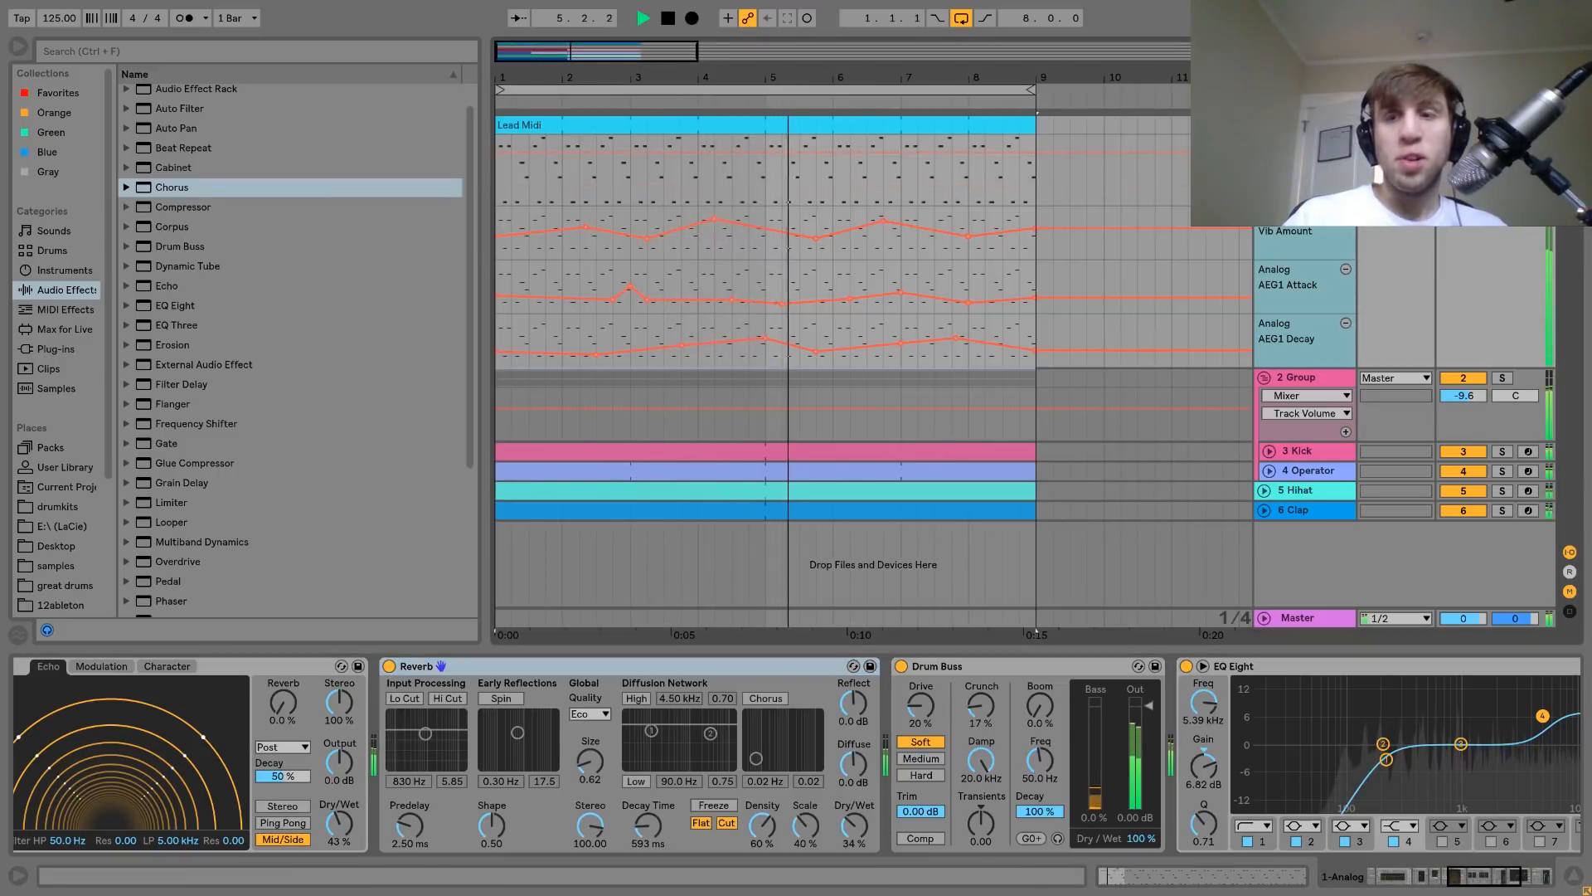
{"action": "key", "text": "space"}
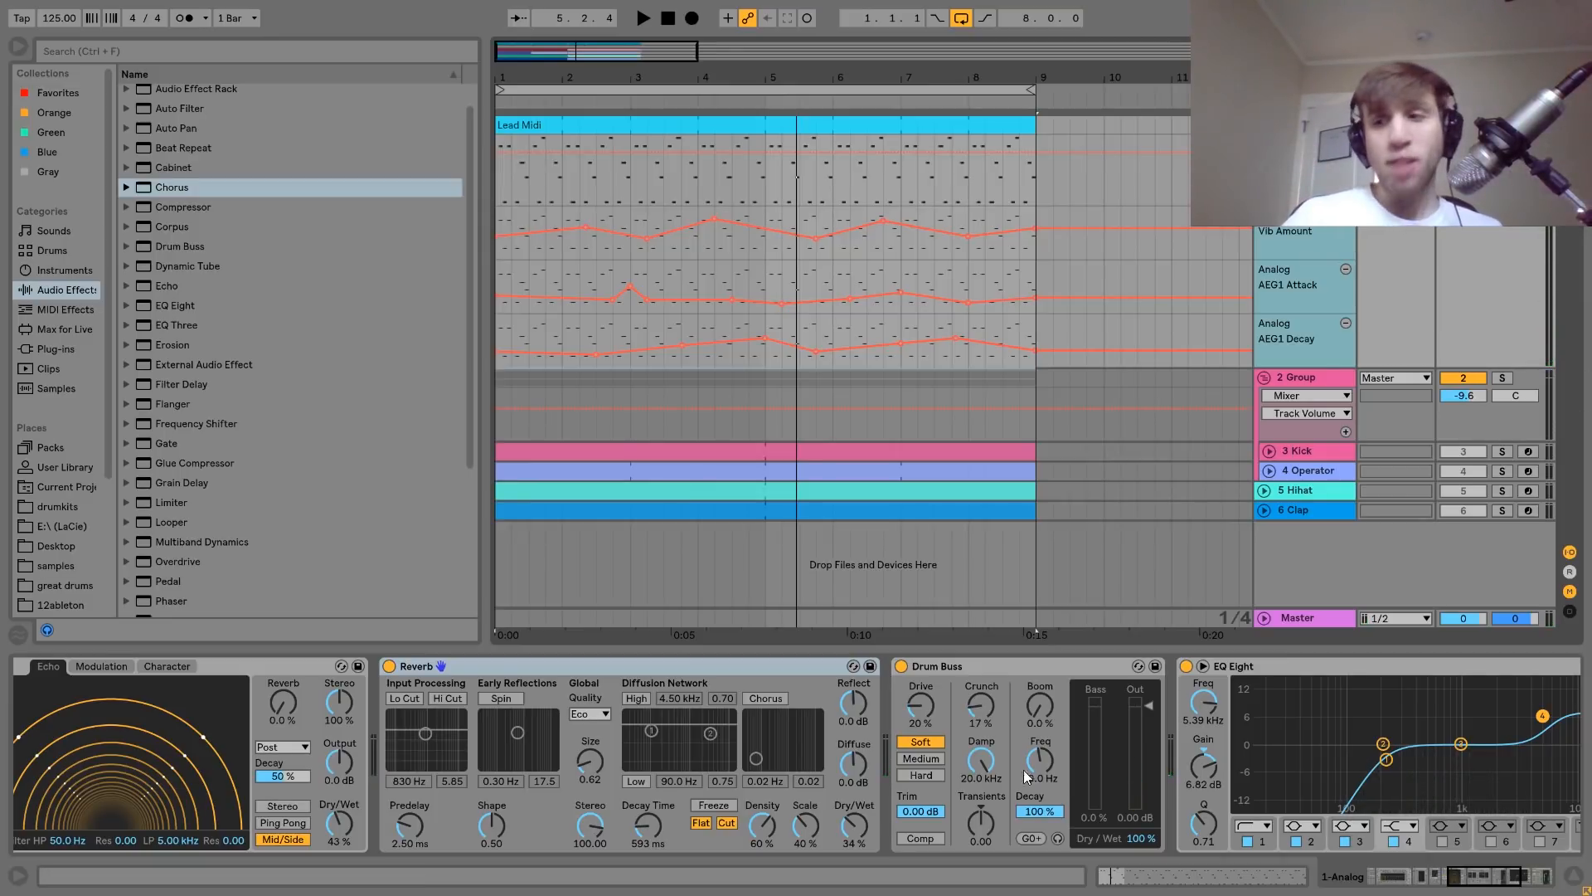
Bypass the Drum Buss on the lead track, play the loop, and switch it back on to compare the sound
{"action": "scroll", "coordinate": [1028, 788], "scroll_direction": "right", "scroll_amount": 3}
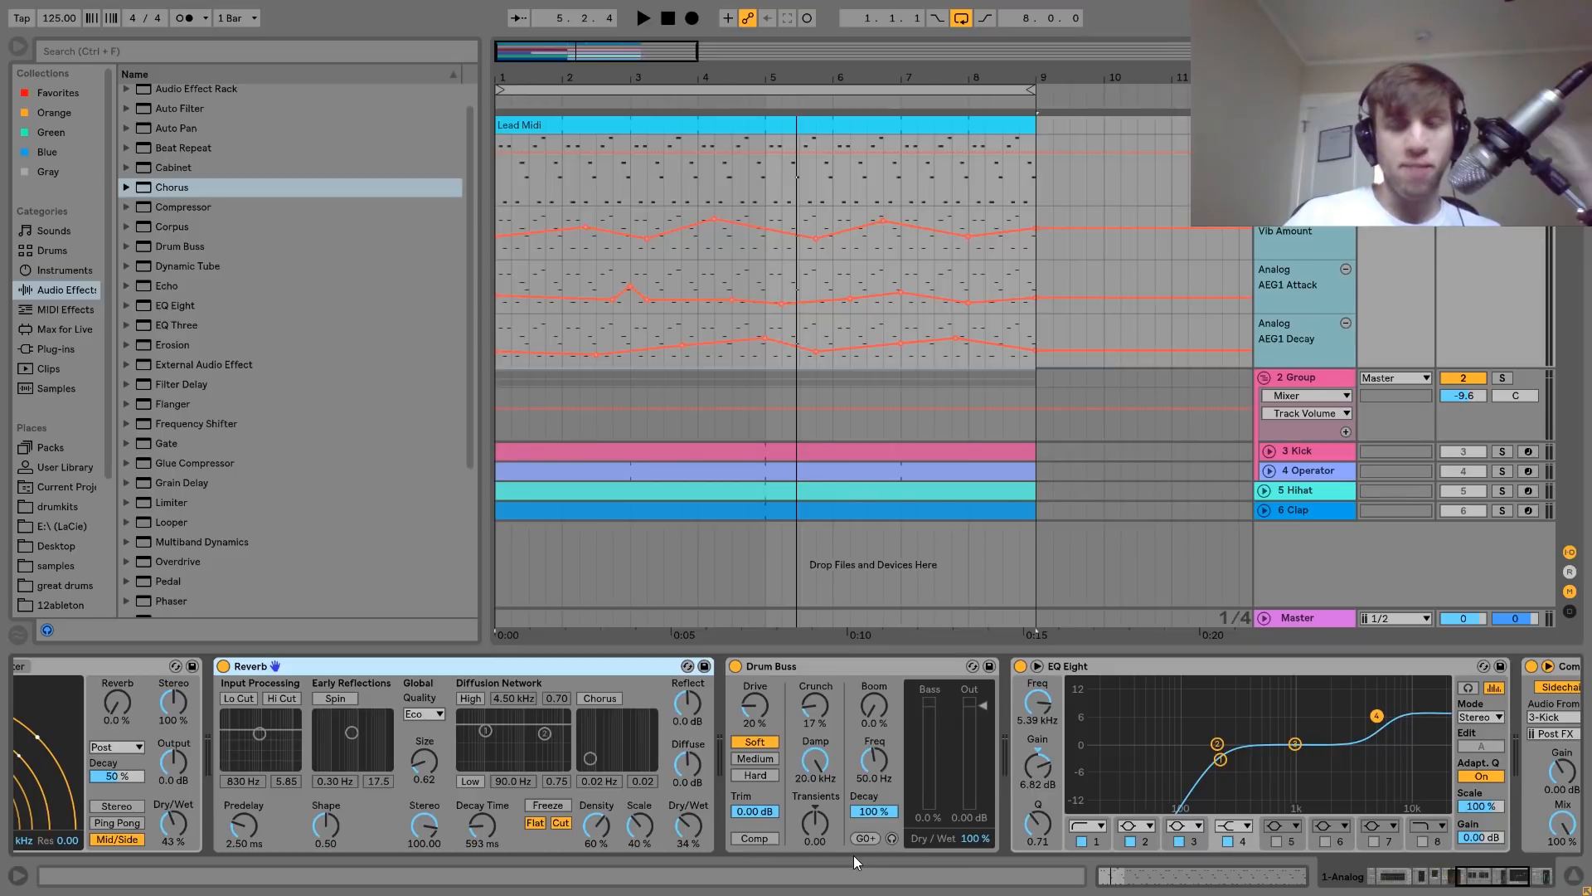
{"action": "left_click", "coordinate": [734, 667]}
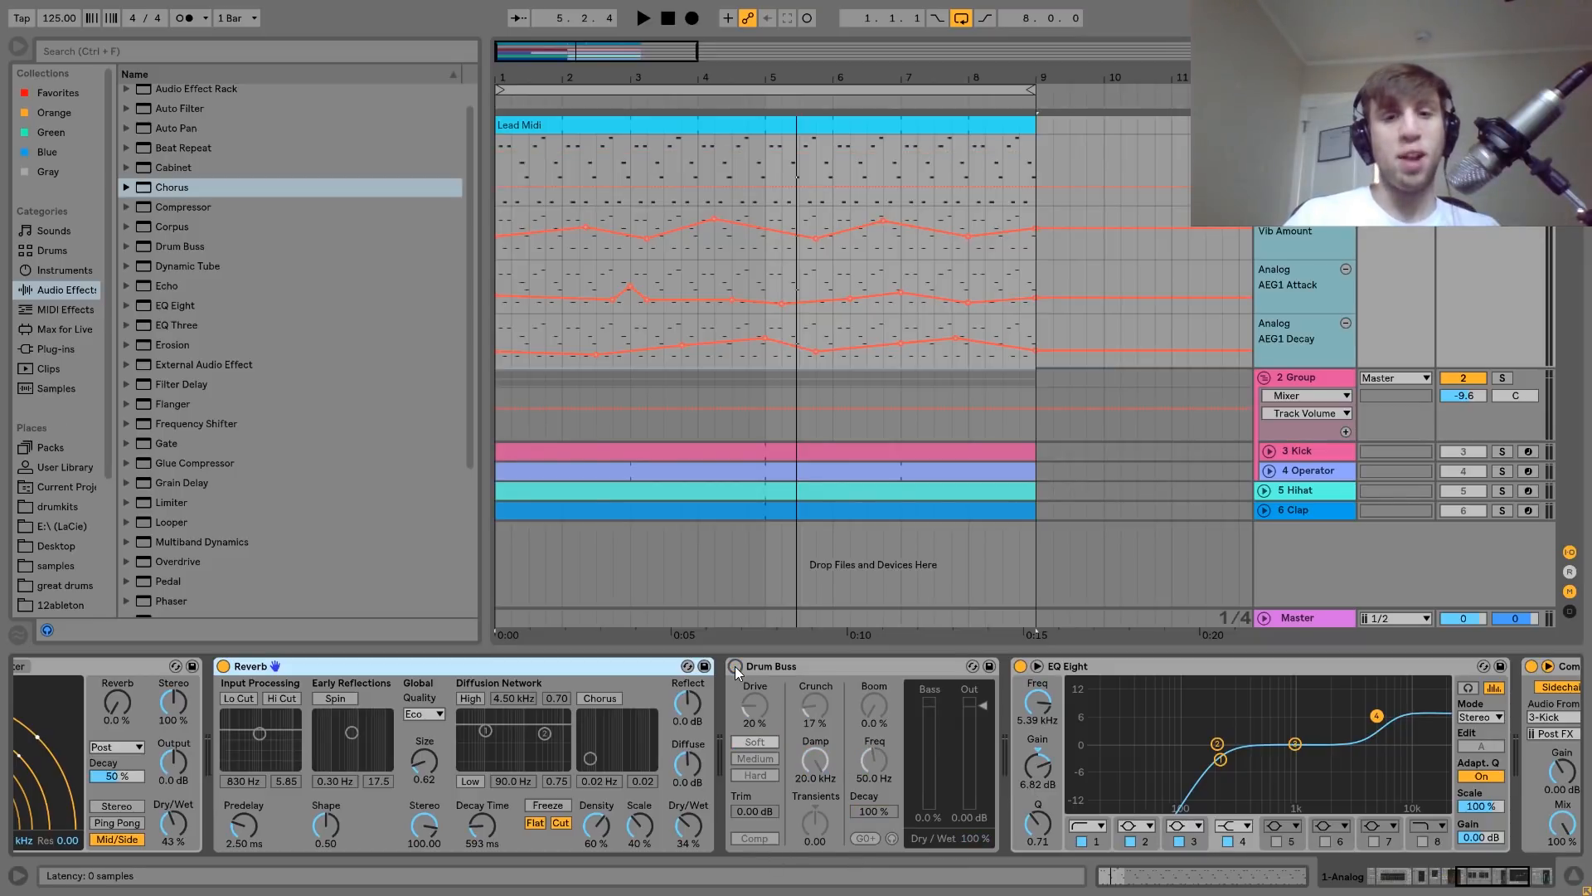
{"action": "key", "text": "space"}
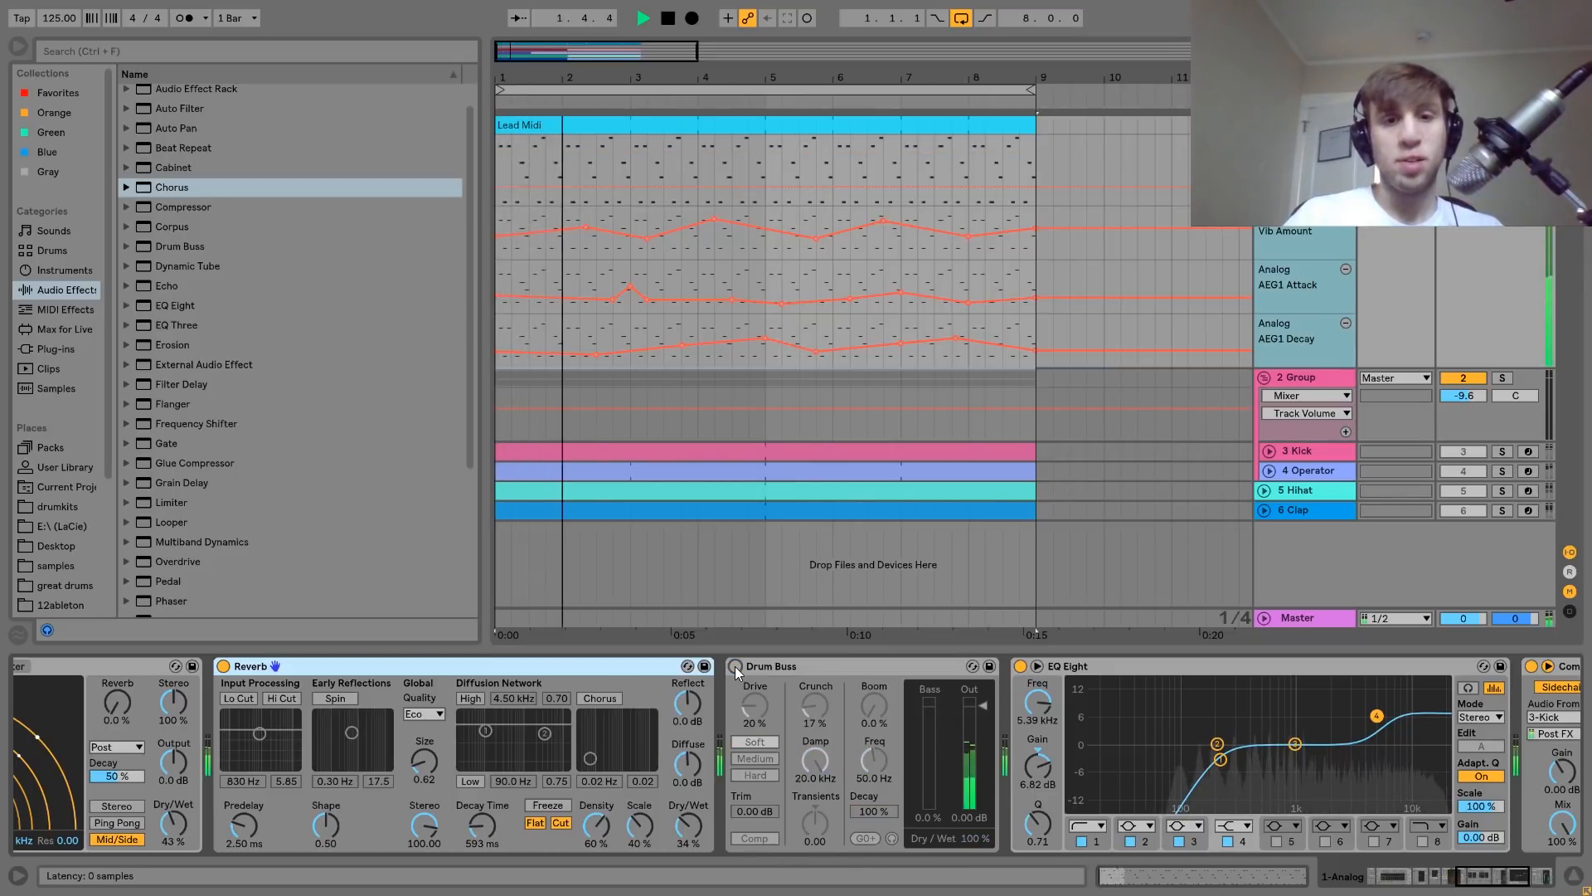
{"action": "left_click", "coordinate": [735, 667]}
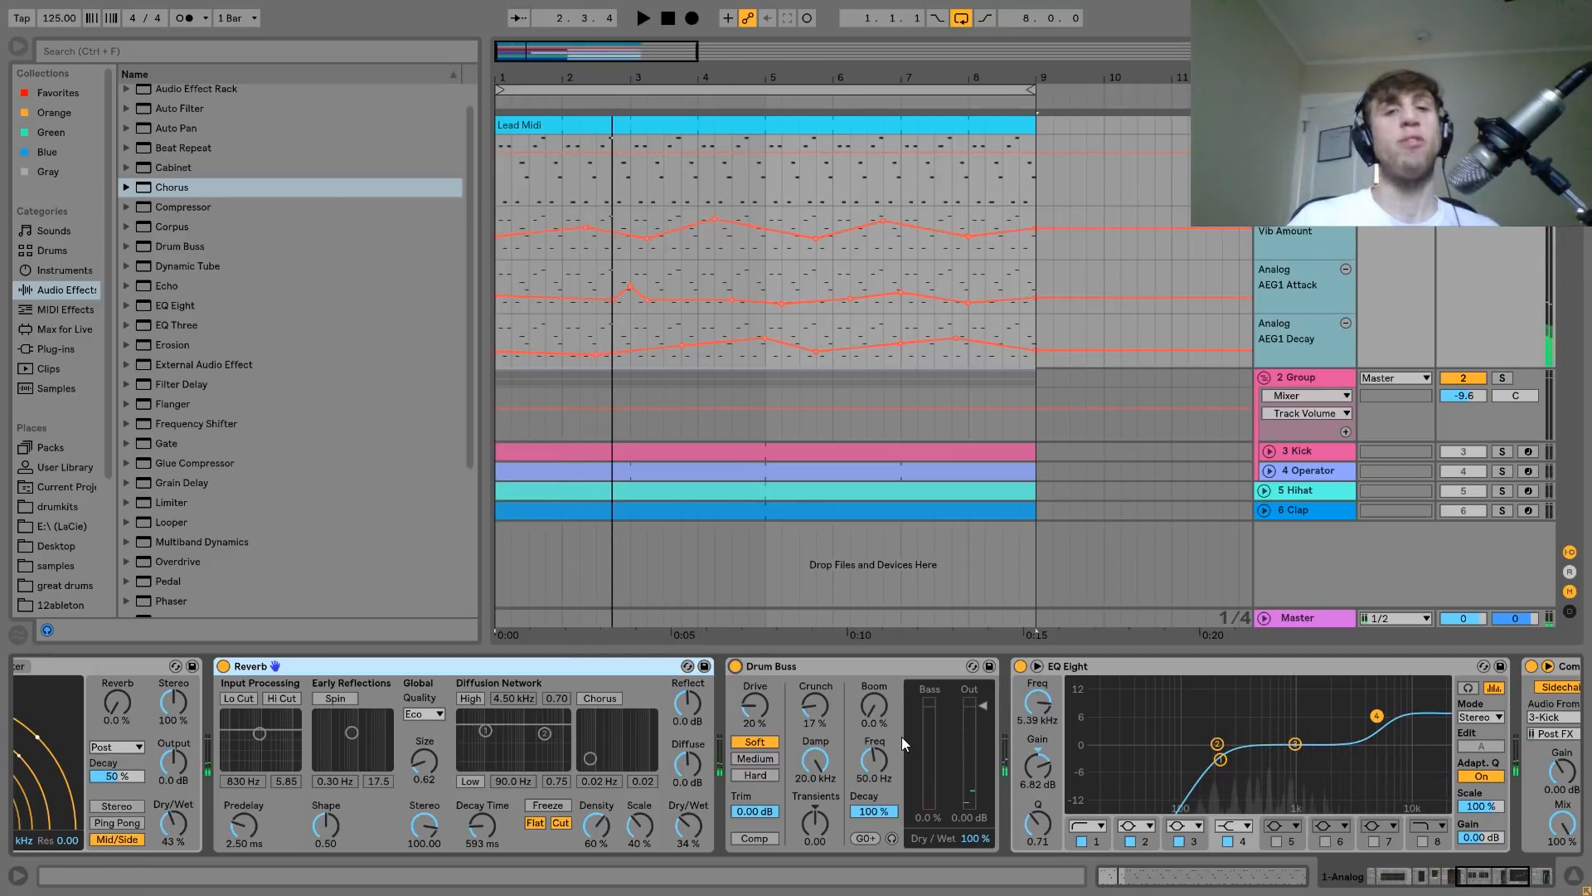
Review the lead's device chain from Analog to Compressor and replay a short section with Drum Buss on
{"action": "scroll", "coordinate": [723, 720], "scroll_direction": "up", "scroll_amount": 10}
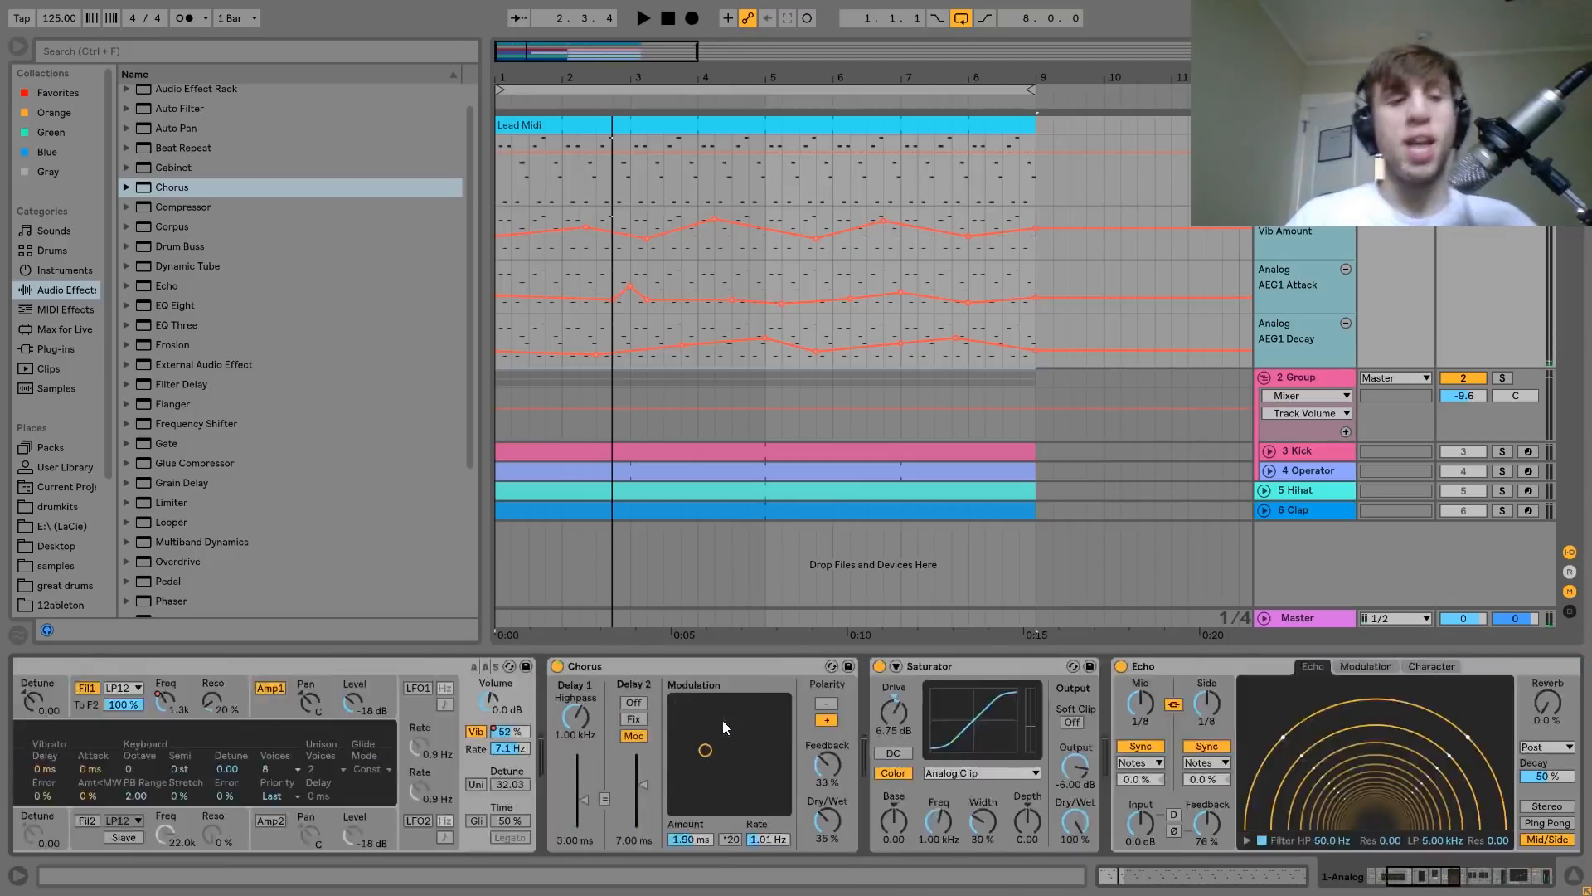
{"action": "scroll", "coordinate": [723, 720], "scroll_direction": "up", "scroll_amount": 3}
{"action": "scroll", "coordinate": [991, 796], "scroll_direction": "down", "scroll_amount": 12}
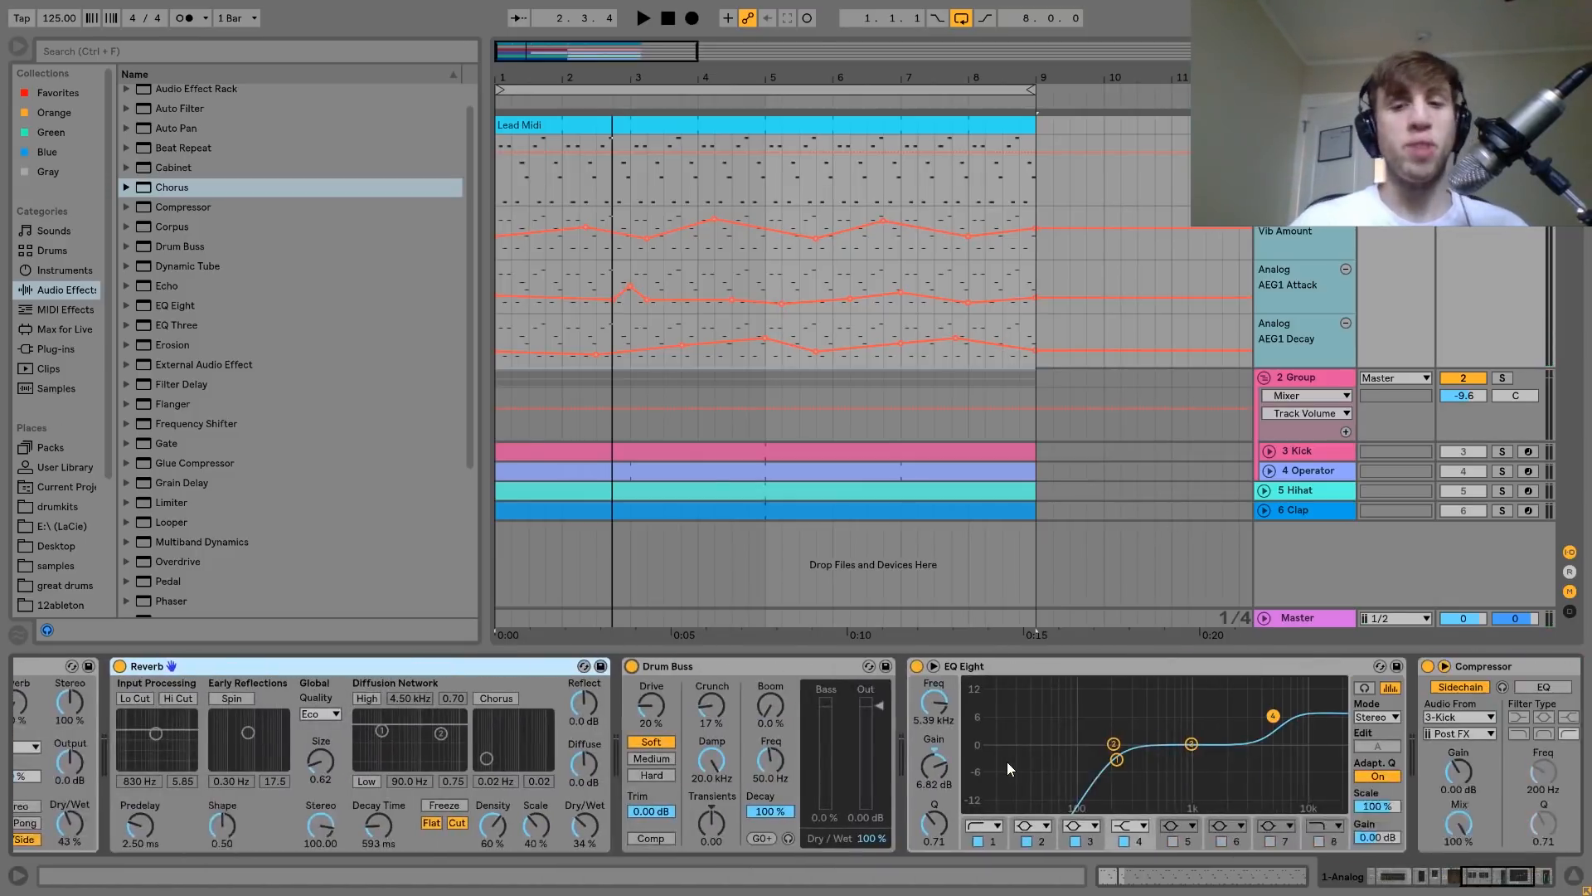
{"action": "scroll", "coordinate": [1007, 767], "scroll_direction": "down", "scroll_amount": 2}
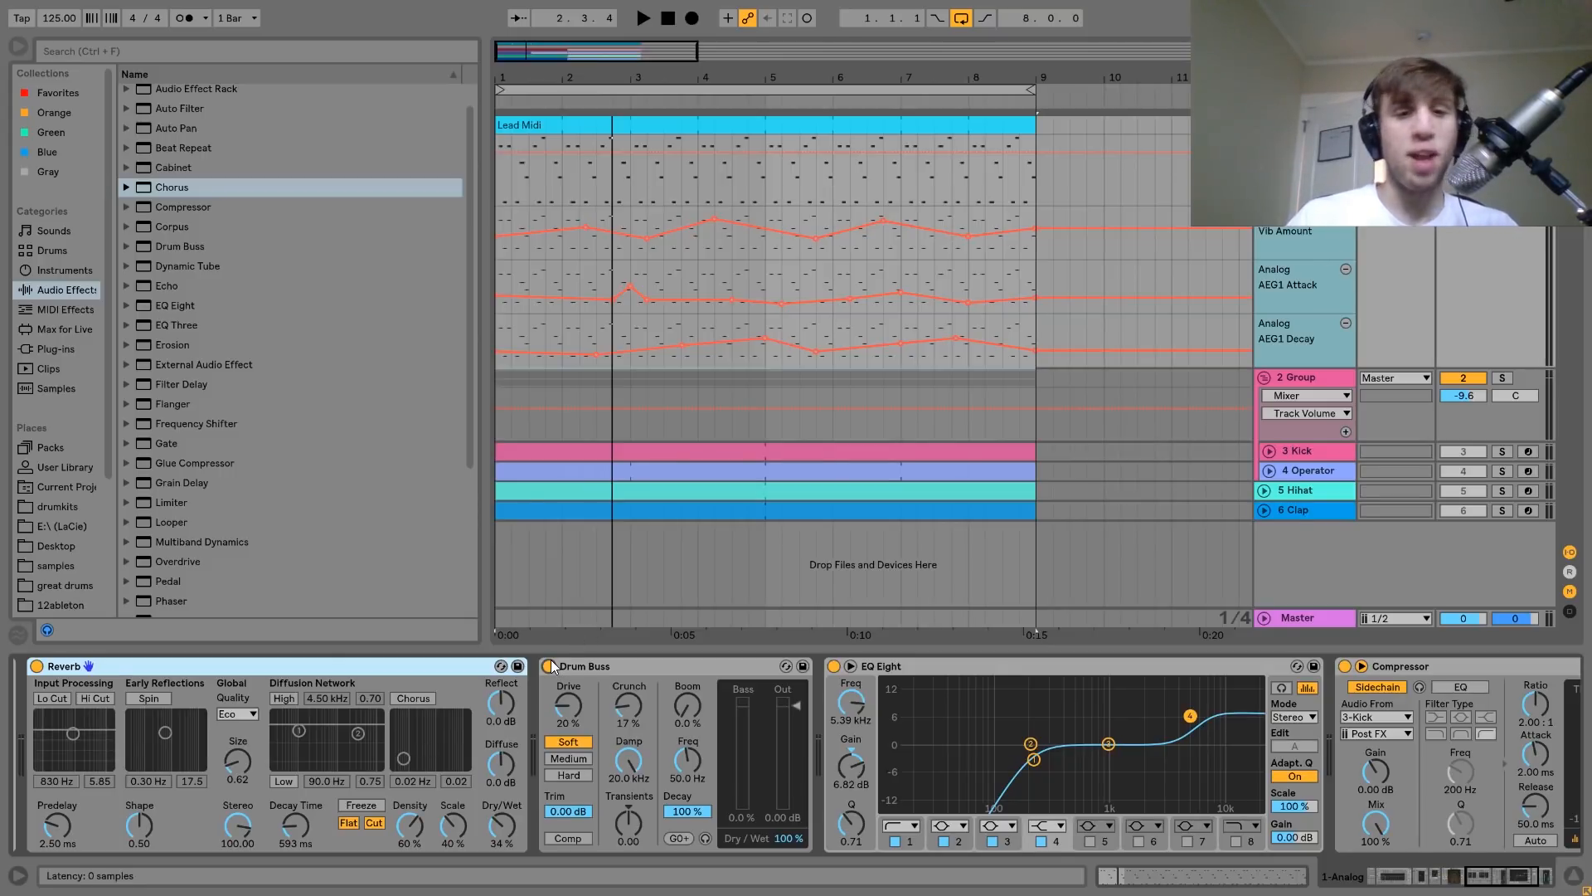
{"action": "key", "text": "space"}
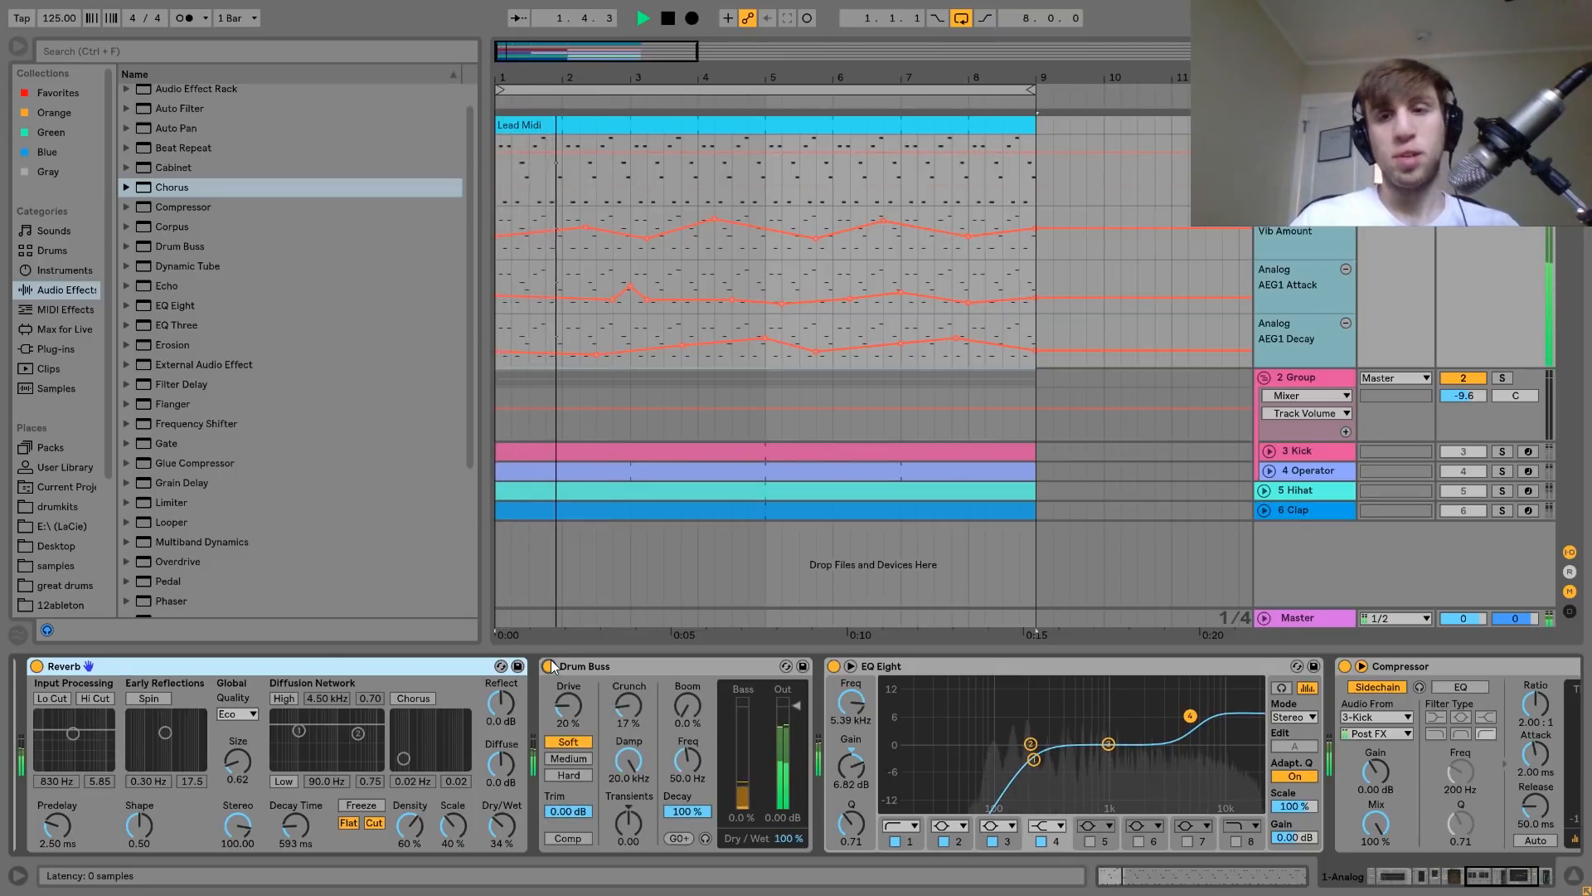
{"action": "key", "text": "space"}
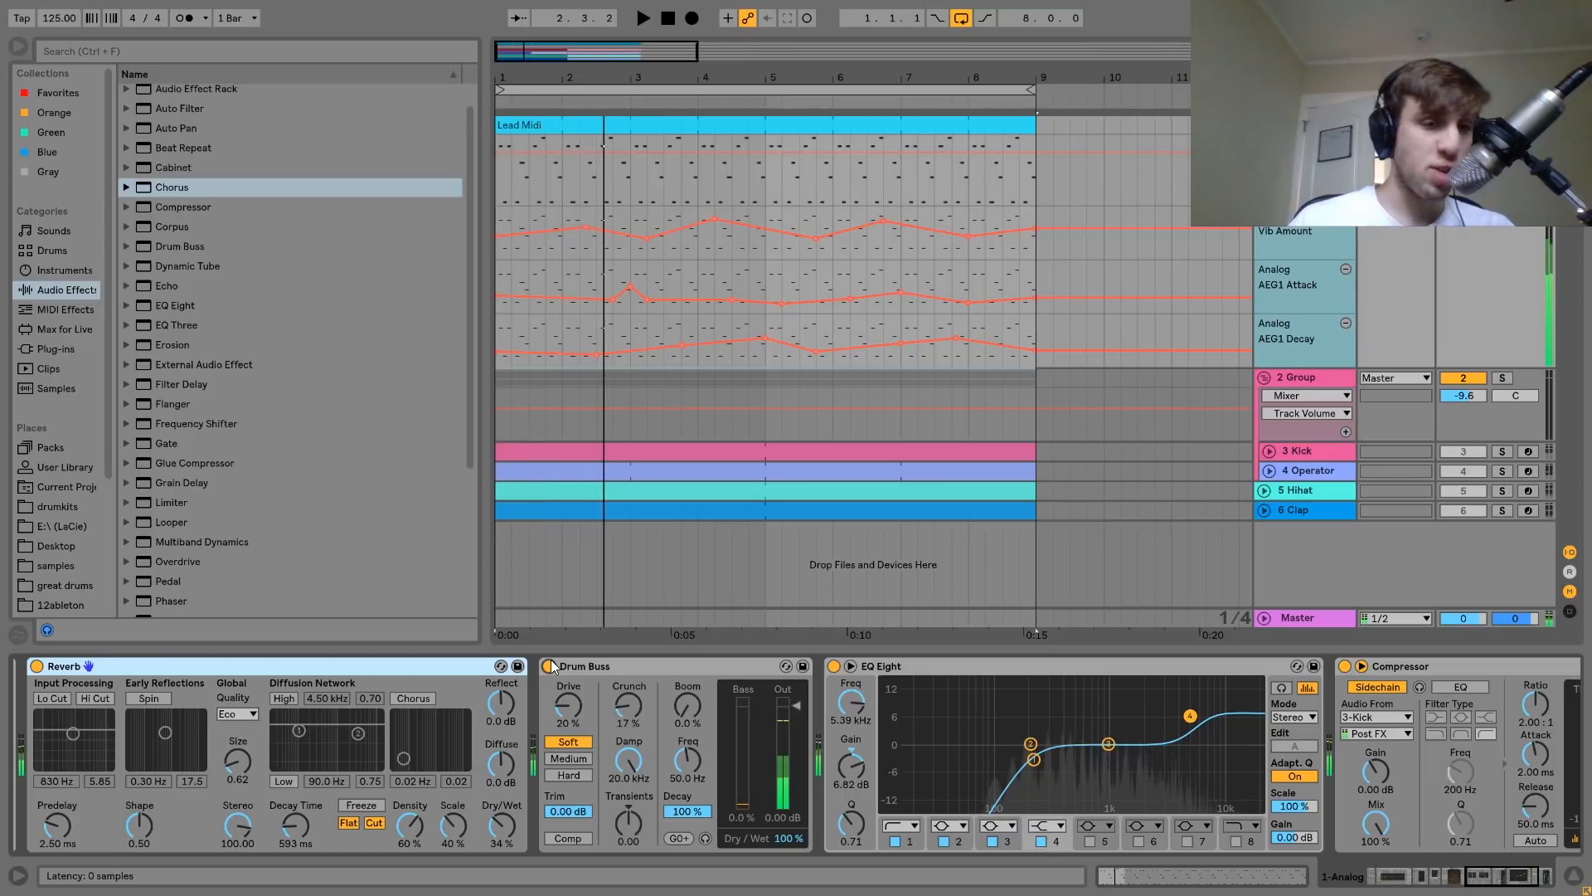
Play the loop with the EQ Eight bypassed, turning it back on to compare the lead with and without EQ
{"action": "scroll", "coordinate": [675, 733], "scroll_direction": "down", "scroll_amount": 3}
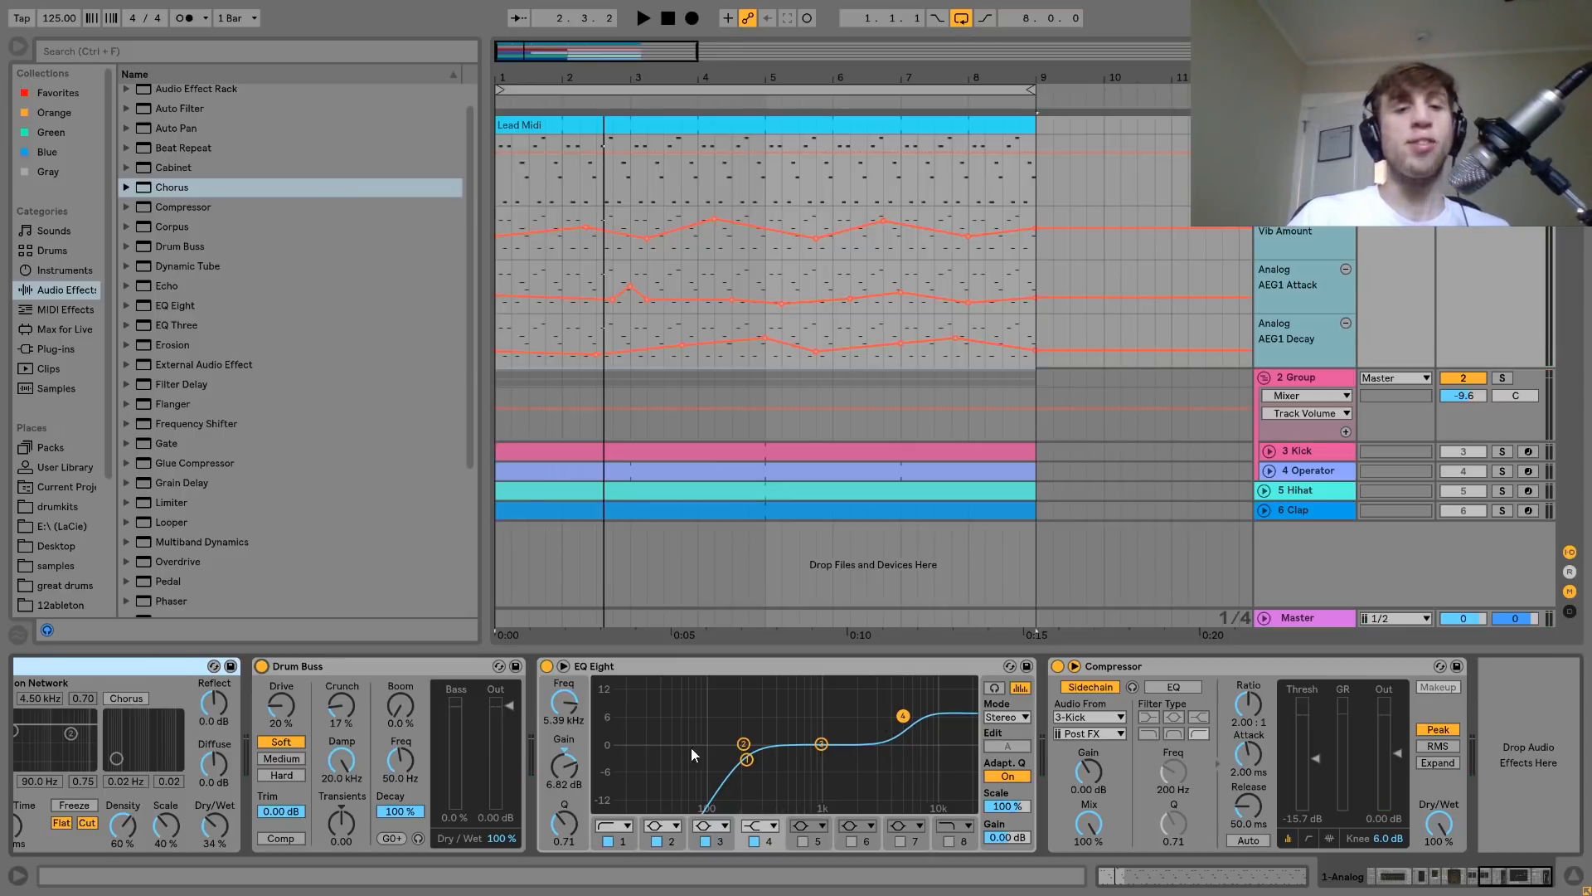
{"action": "left_click", "coordinate": [546, 666]}
{"action": "key", "text": "space"}
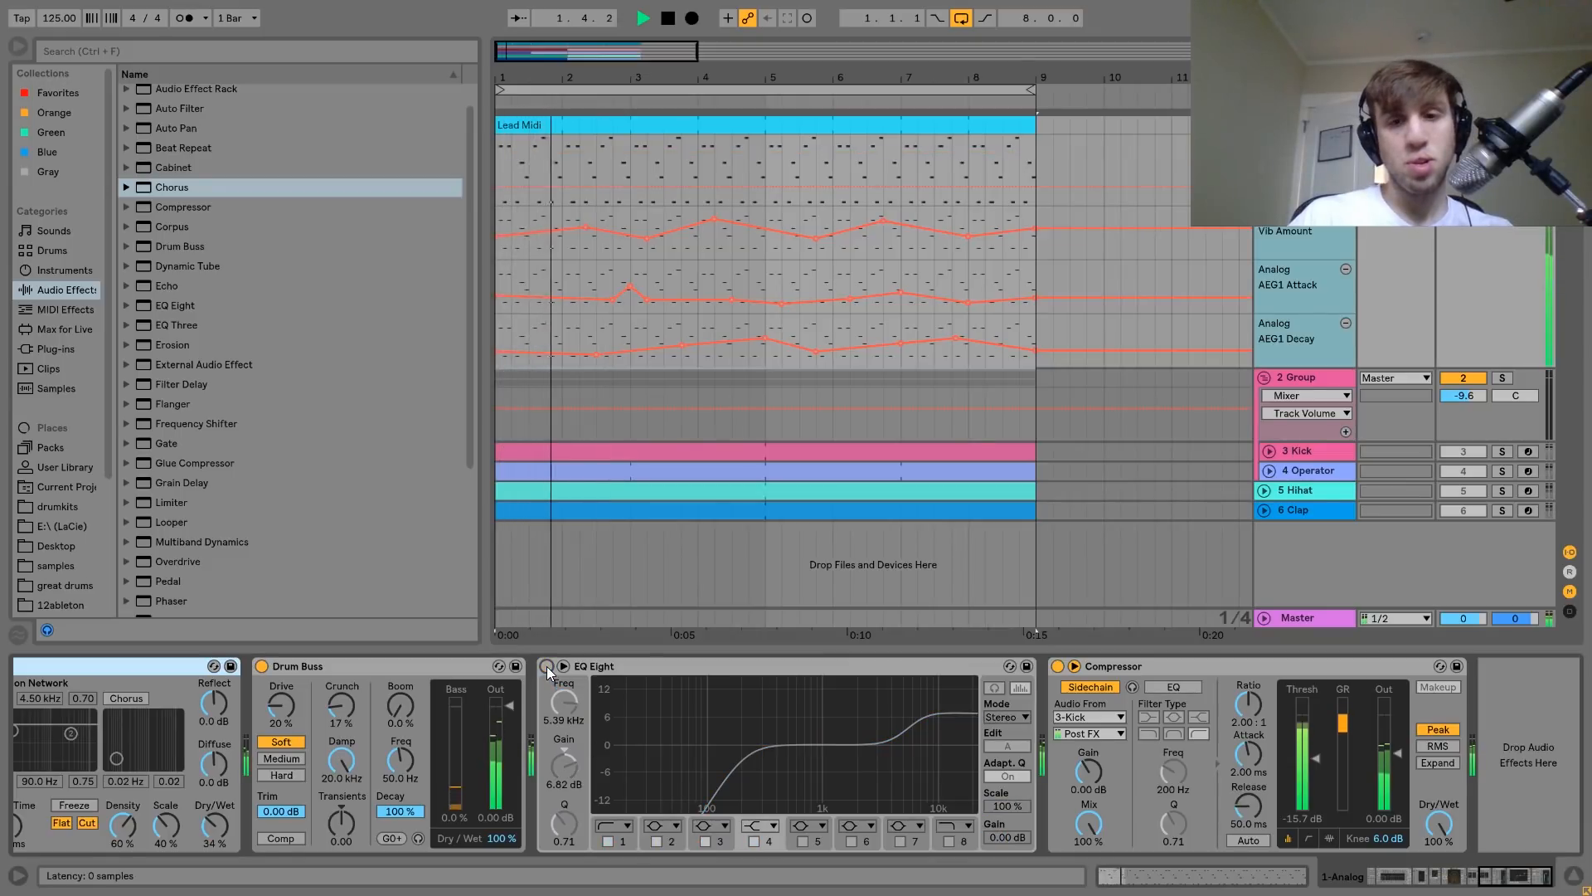
{"action": "left_click", "coordinate": [547, 667]}
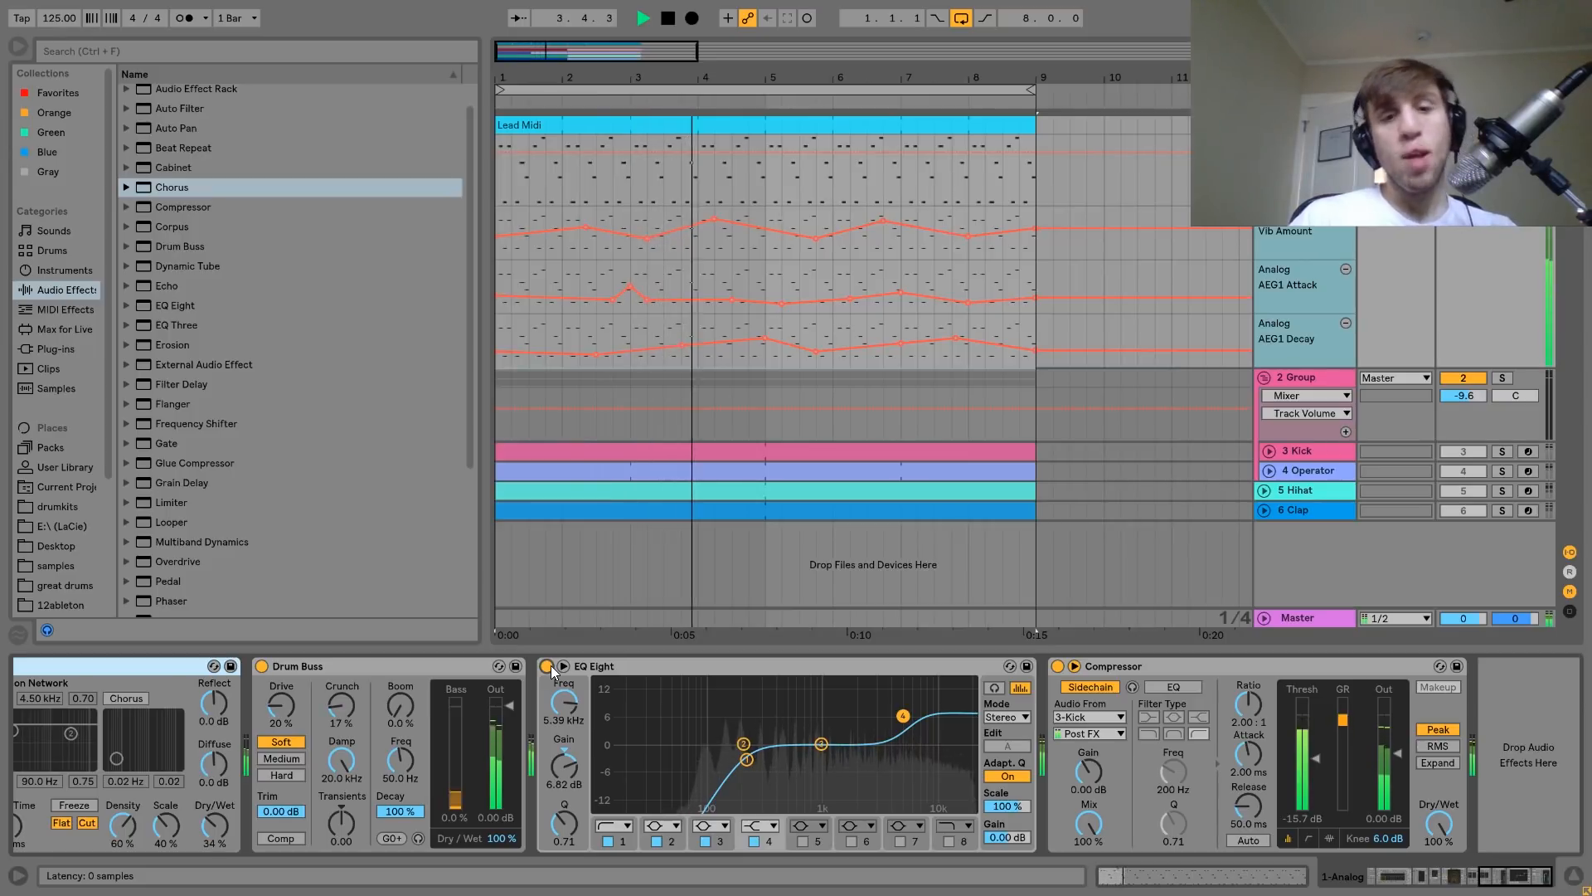
{"action": "key", "text": "space"}
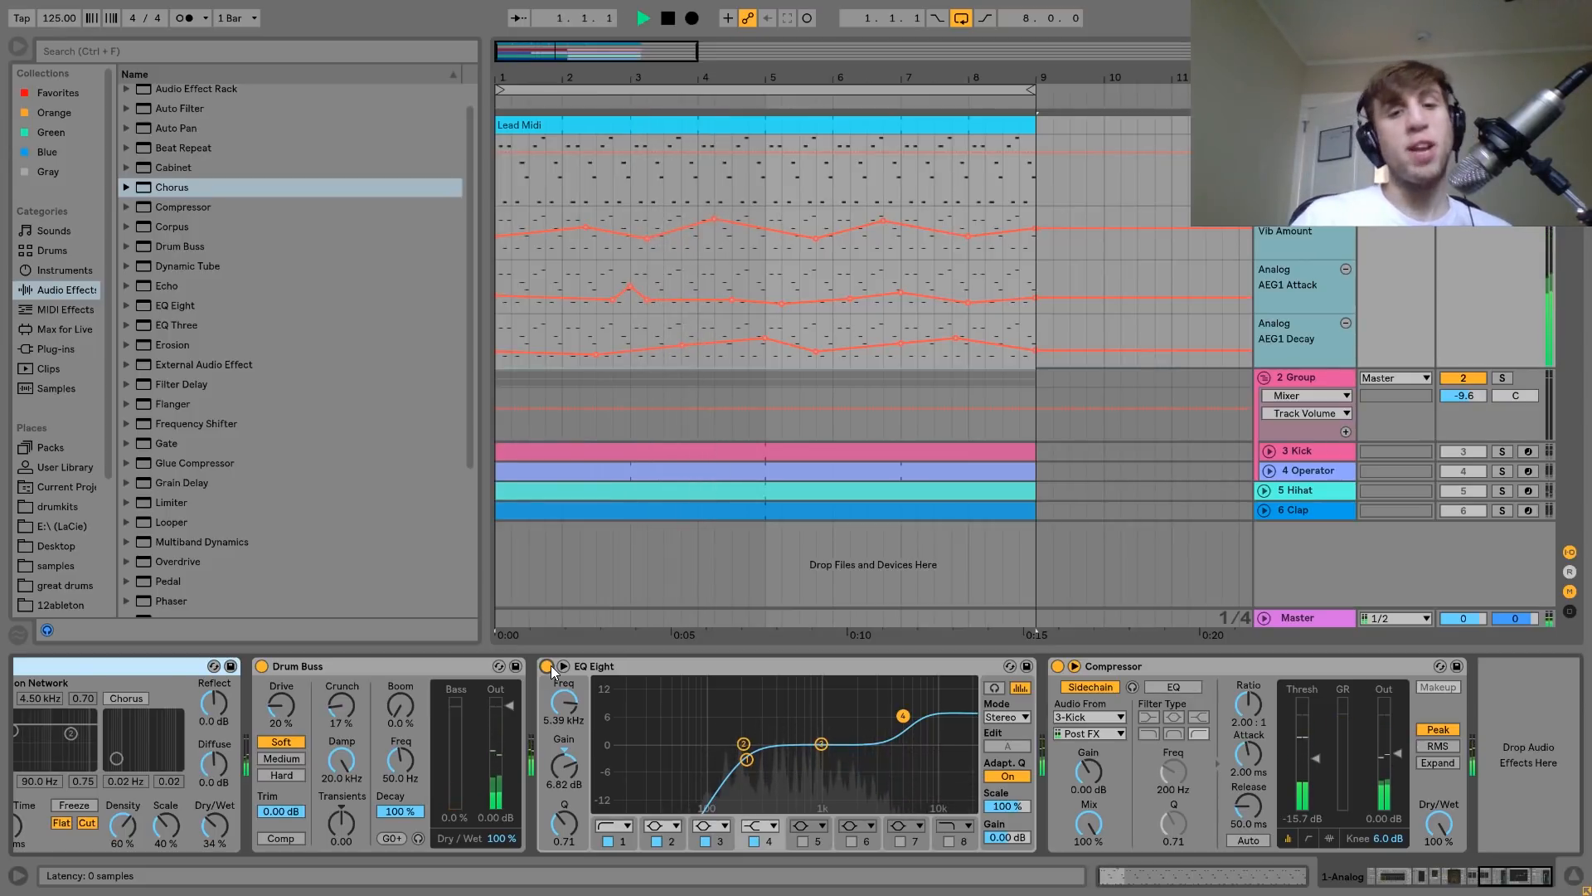
{"action": "key", "text": "space"}
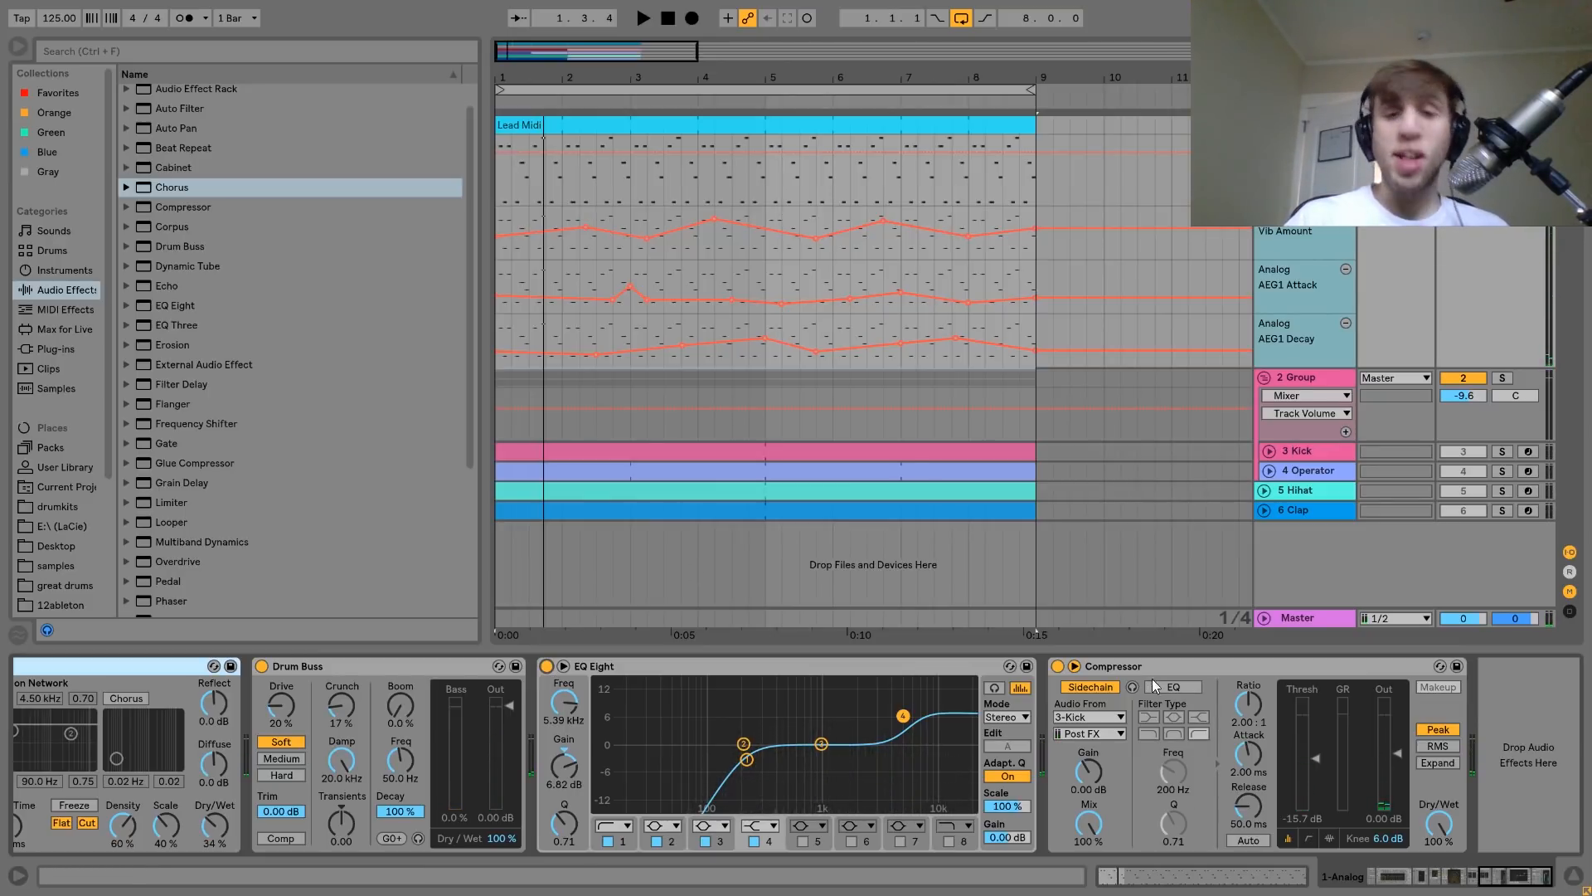
Select the lead's Compressor and play the loop with the Kick, Operator, Hihat and Clap tracks active
{"action": "left_click", "coordinate": [1132, 665]}
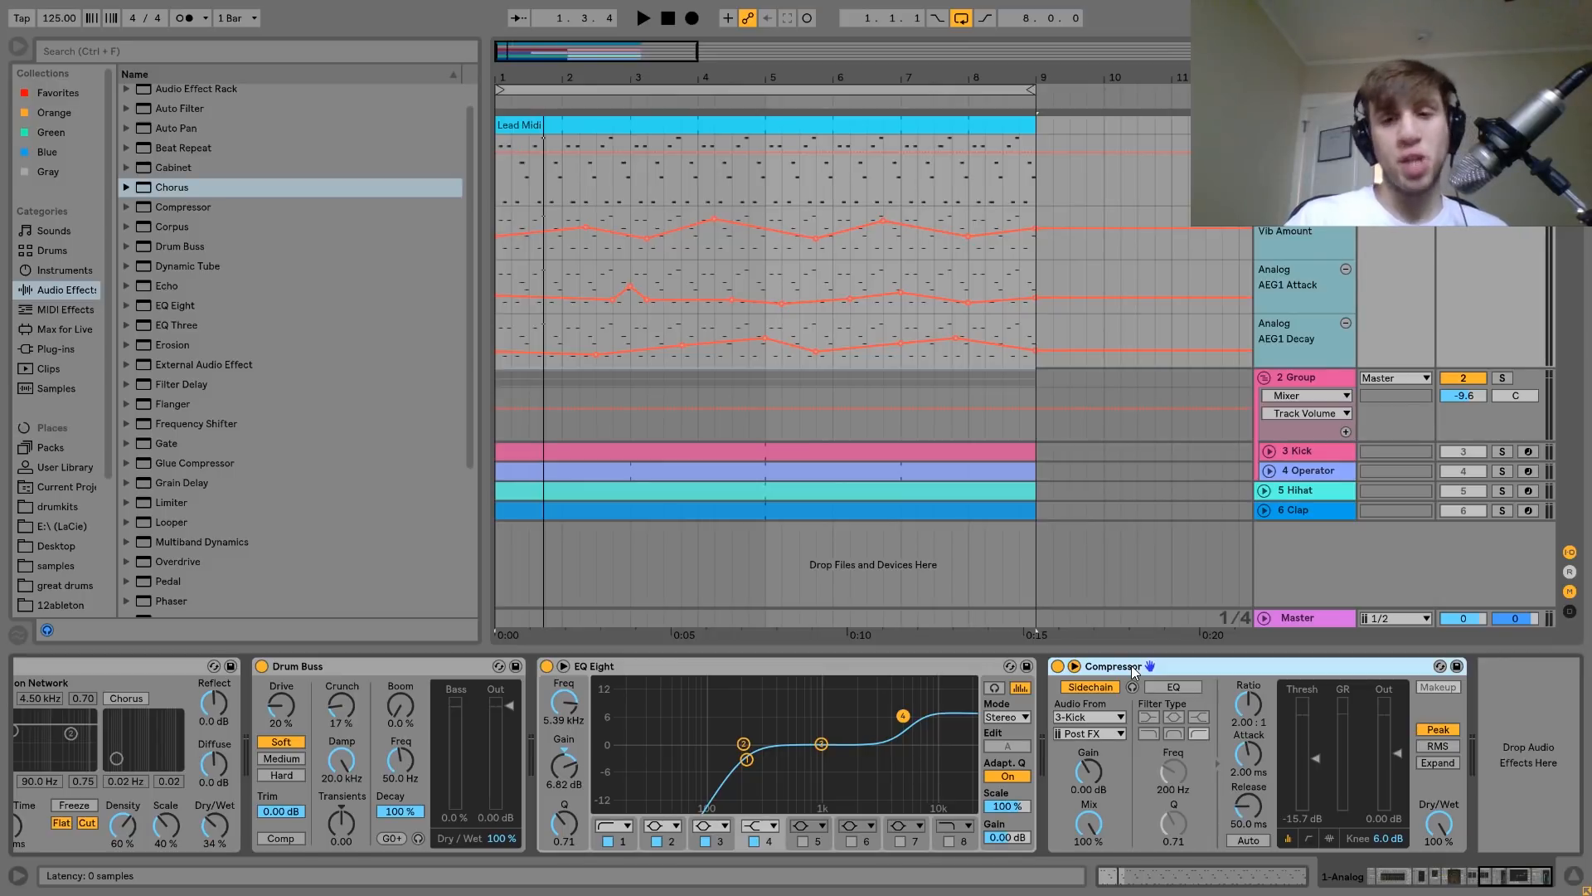
{"action": "key", "text": "space"}
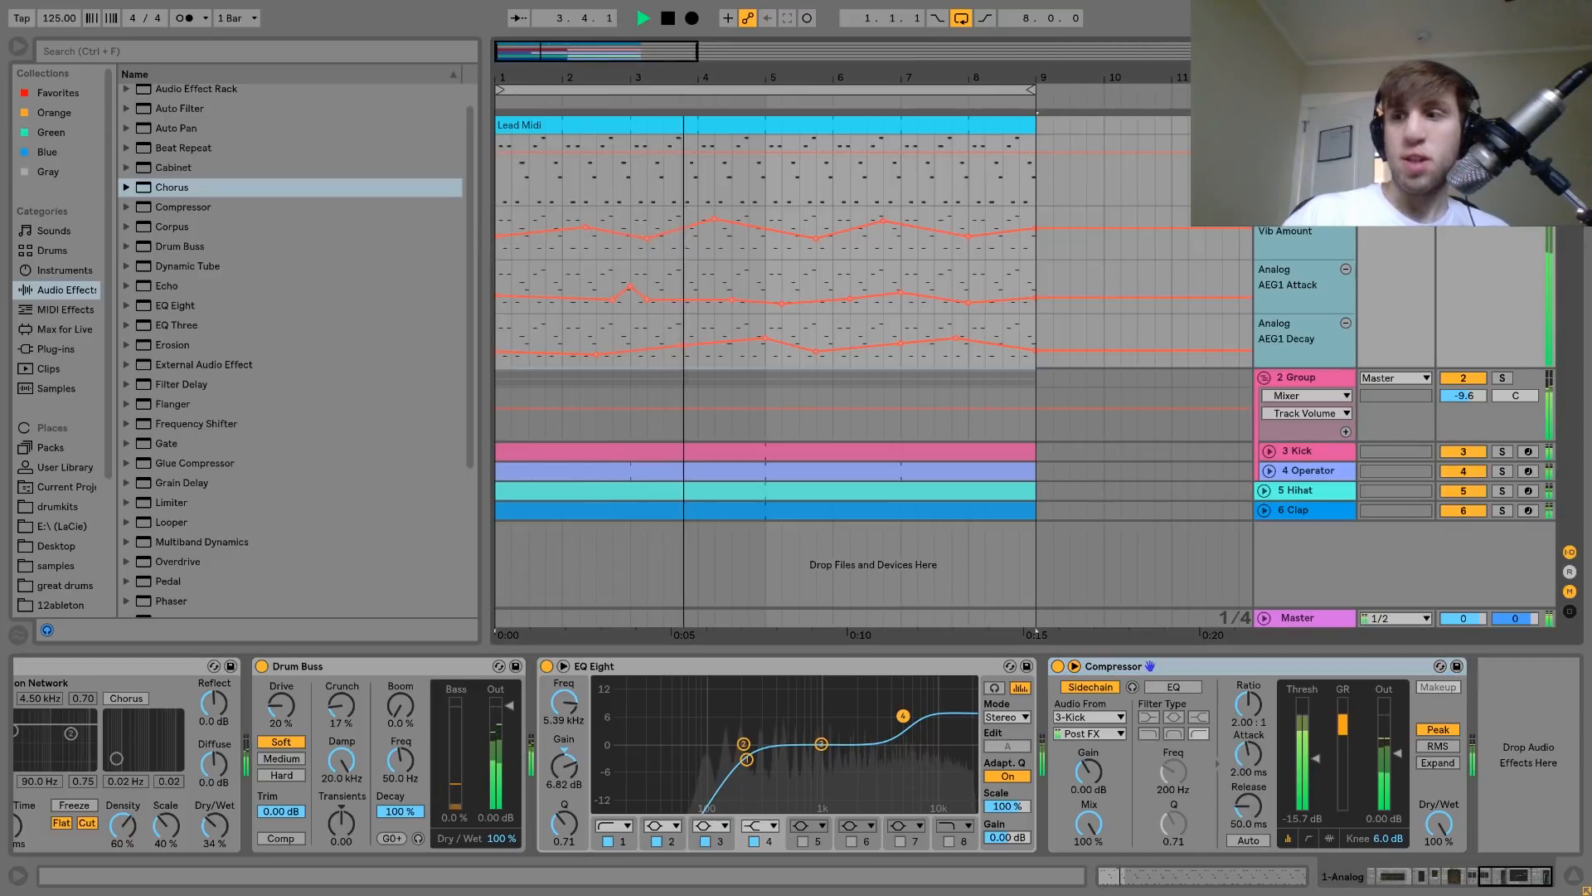
{"action": "key", "text": "space"}
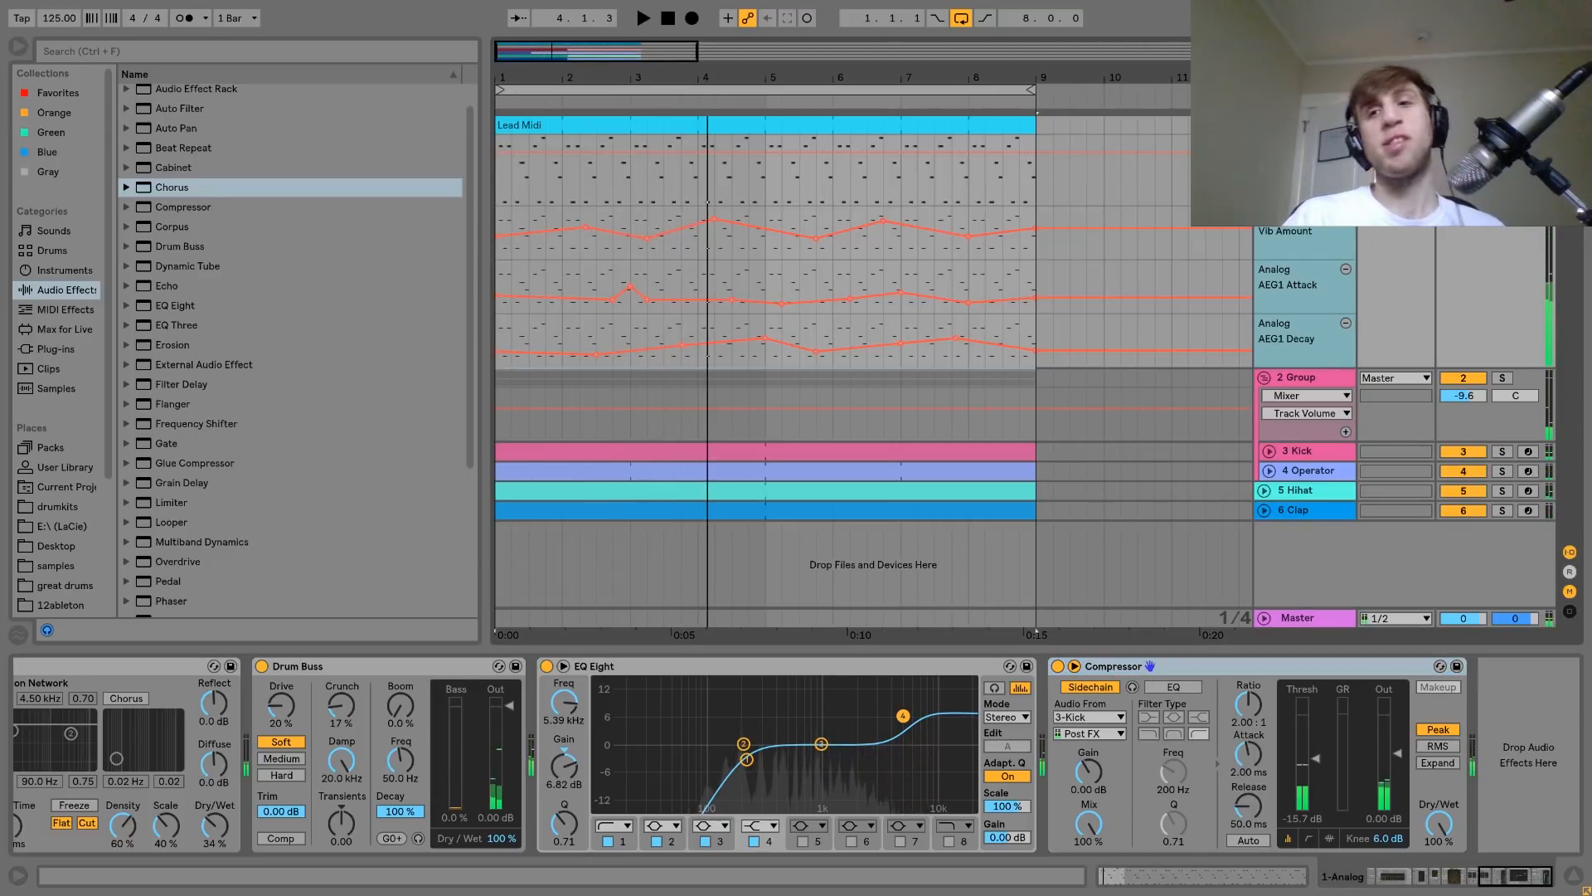
Play short sections of the lead with the drum tracks deactivated to examine the Compressor's sidechain gain reduction from the kick
{"action": "key", "text": "space"}
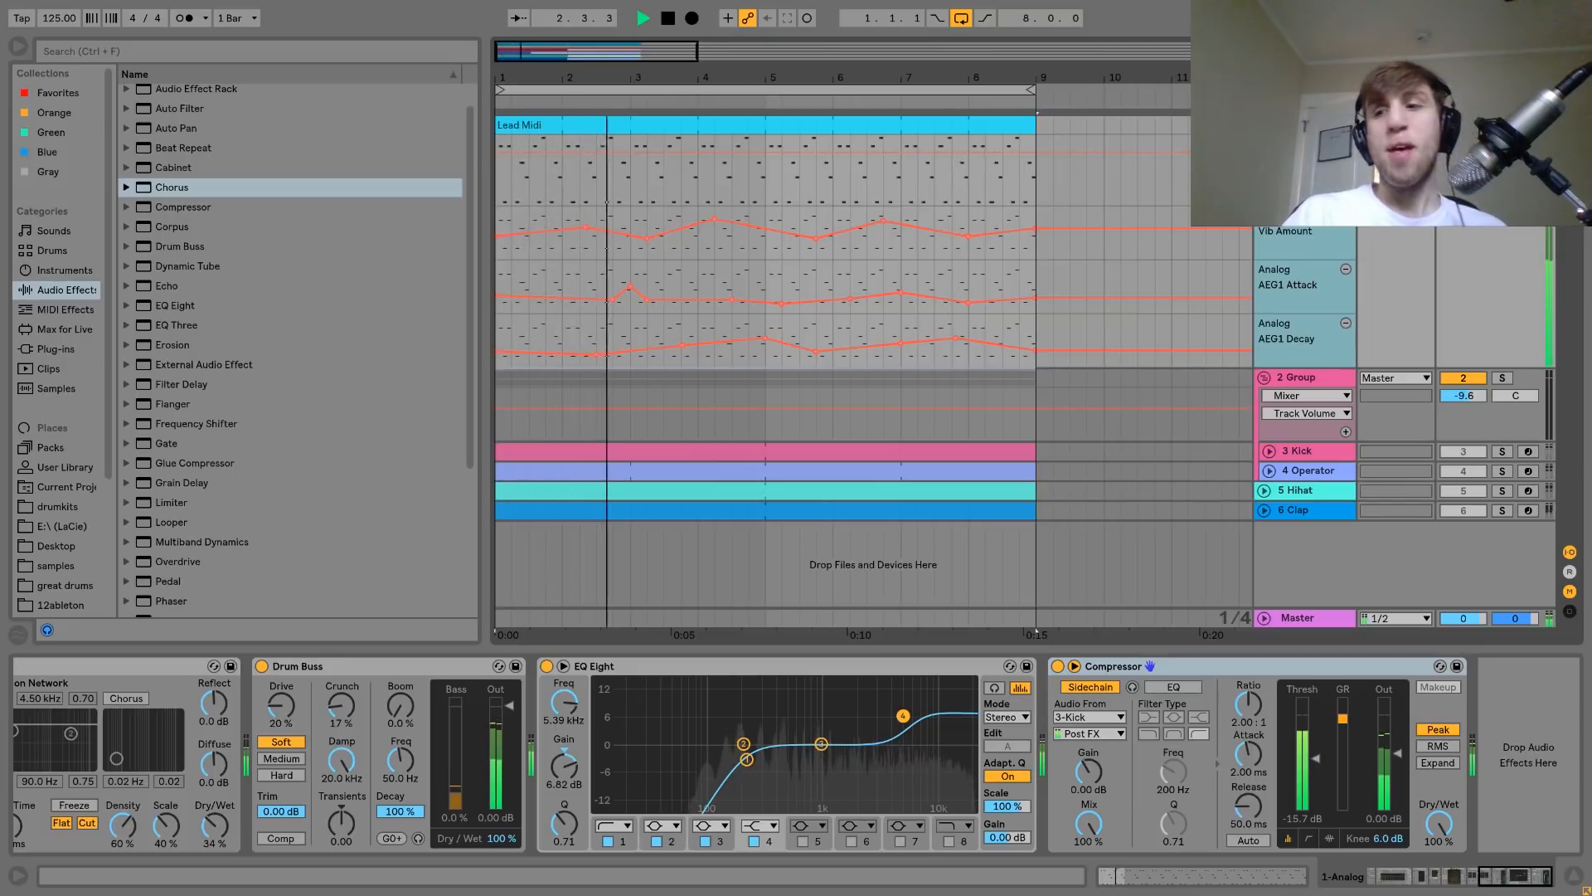
{"action": "key", "text": "space"}
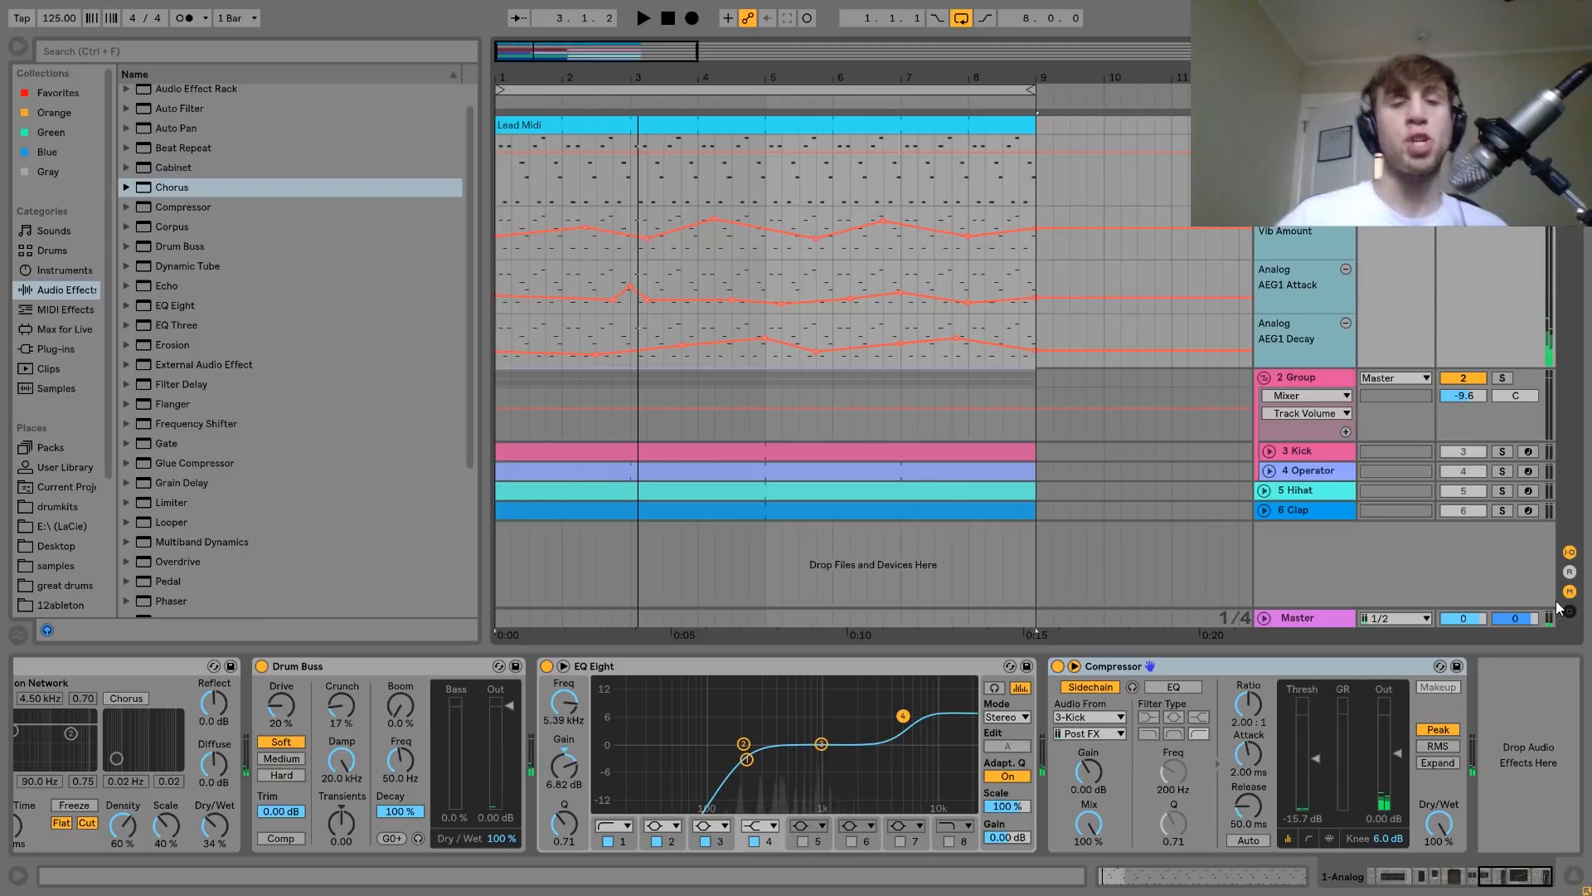
{"action": "key", "text": "space"}
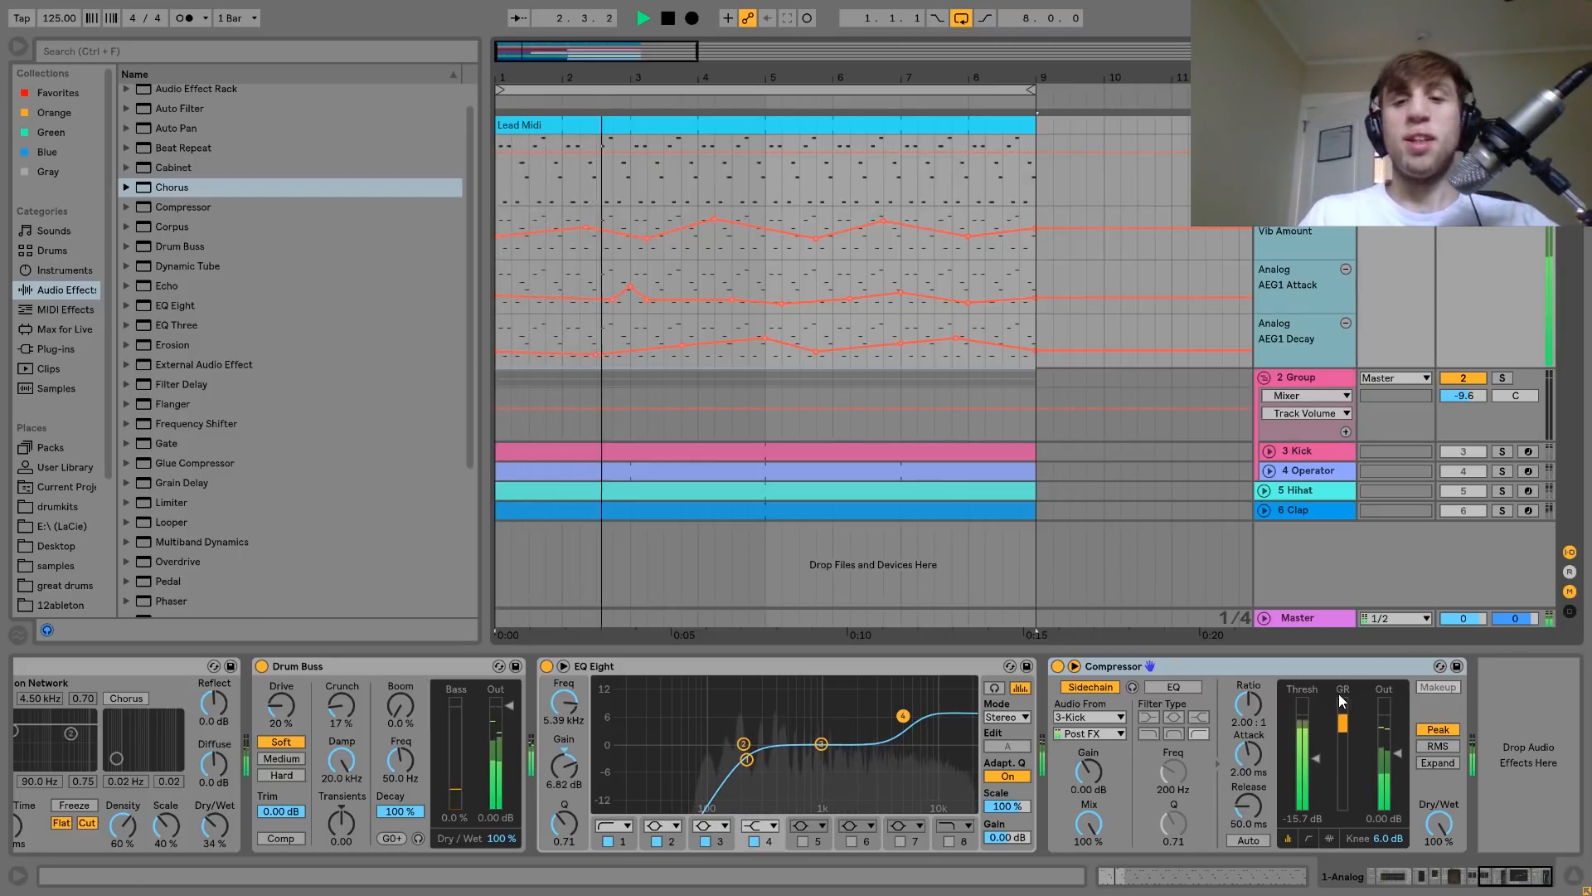
{"action": "key", "text": "space"}
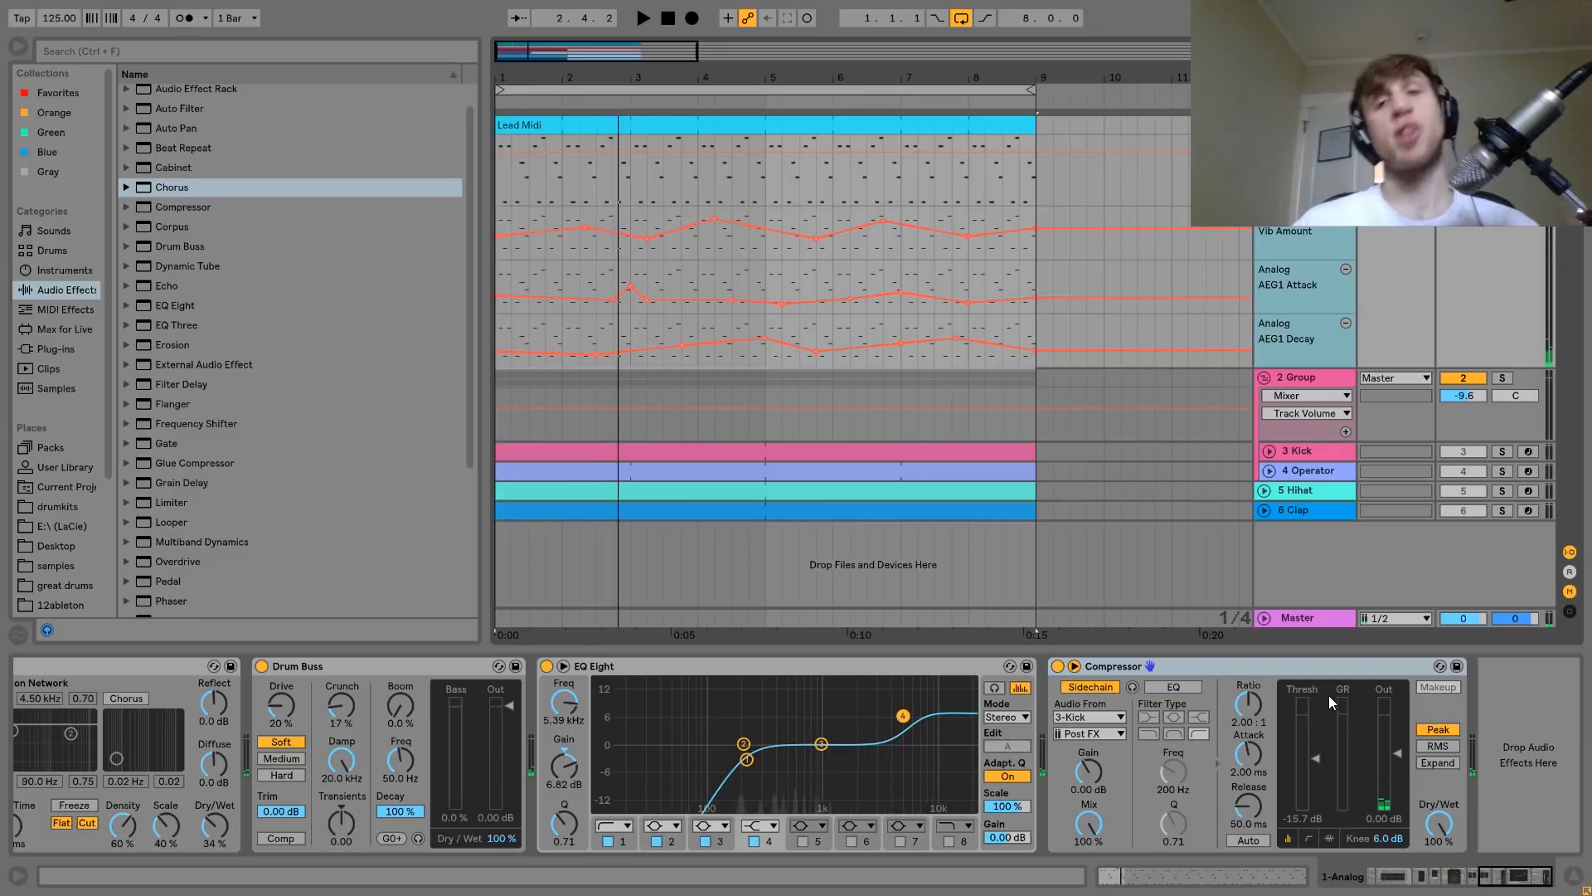
{"action": "key", "text": "space"}
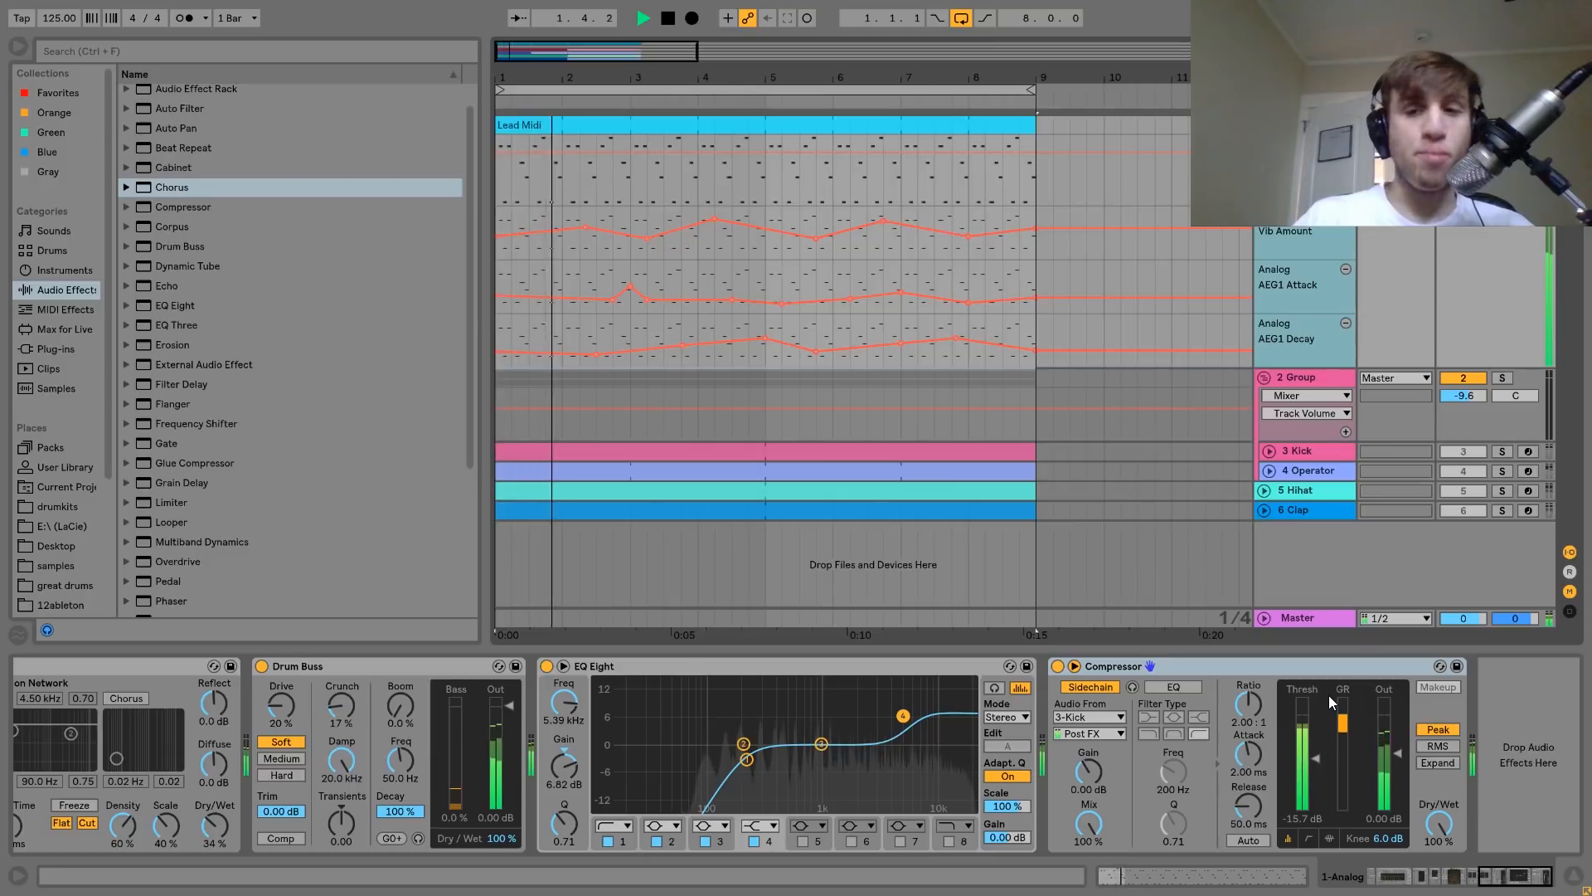
{"action": "left_click", "coordinate": [1301, 662]}
{"action": "key", "text": "space"}
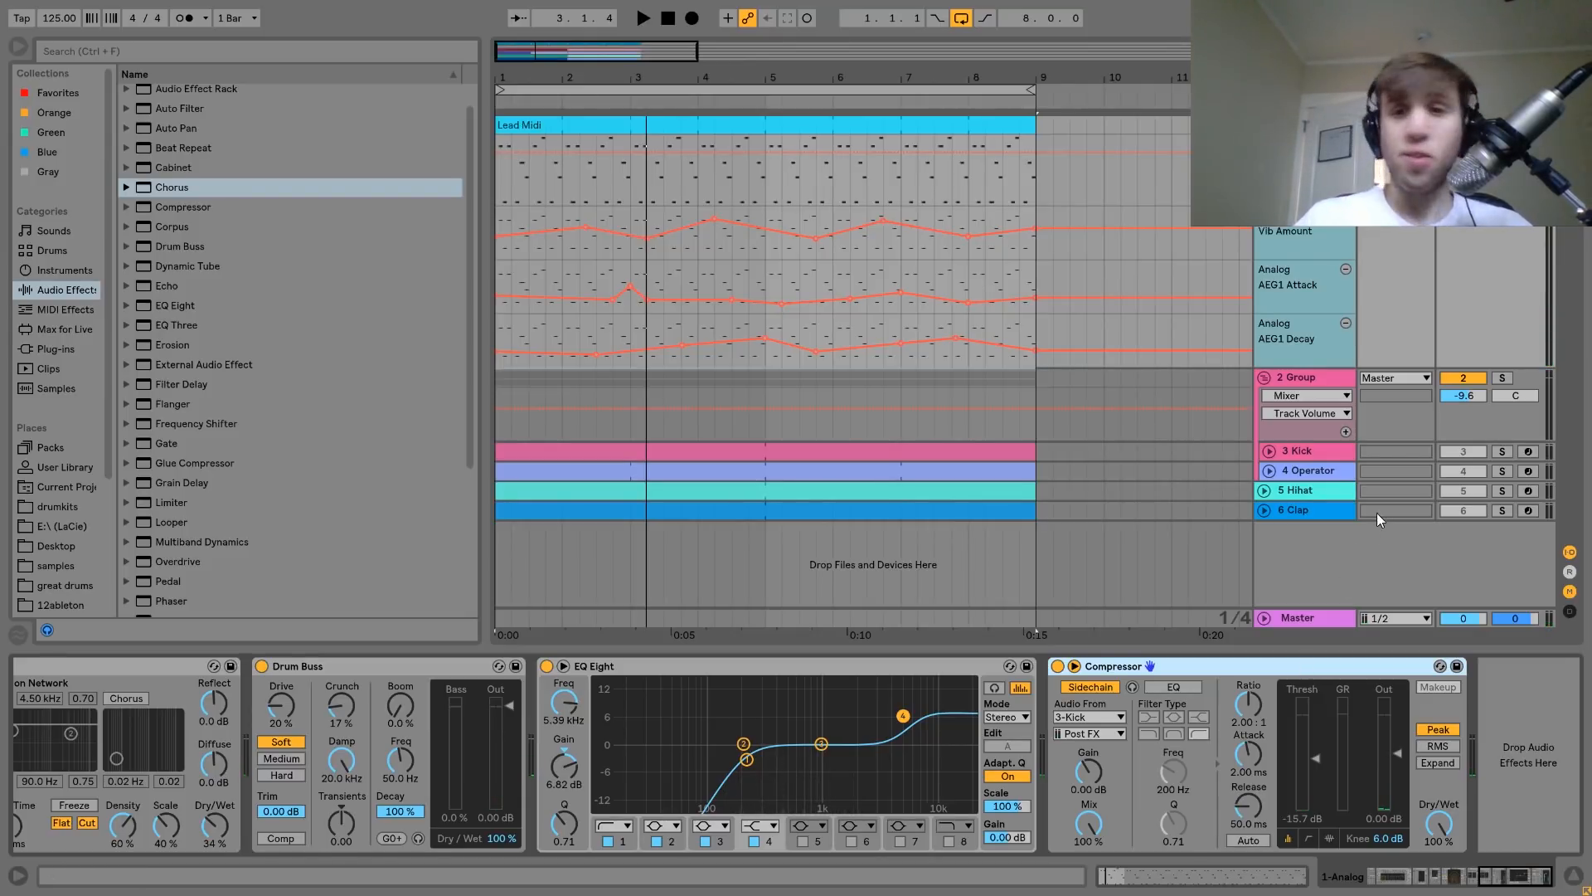
Unfold the Kick track, solo it and start playback
{"action": "left_click", "coordinate": [1288, 449]}
{"action": "left_click", "coordinate": [1270, 451]}
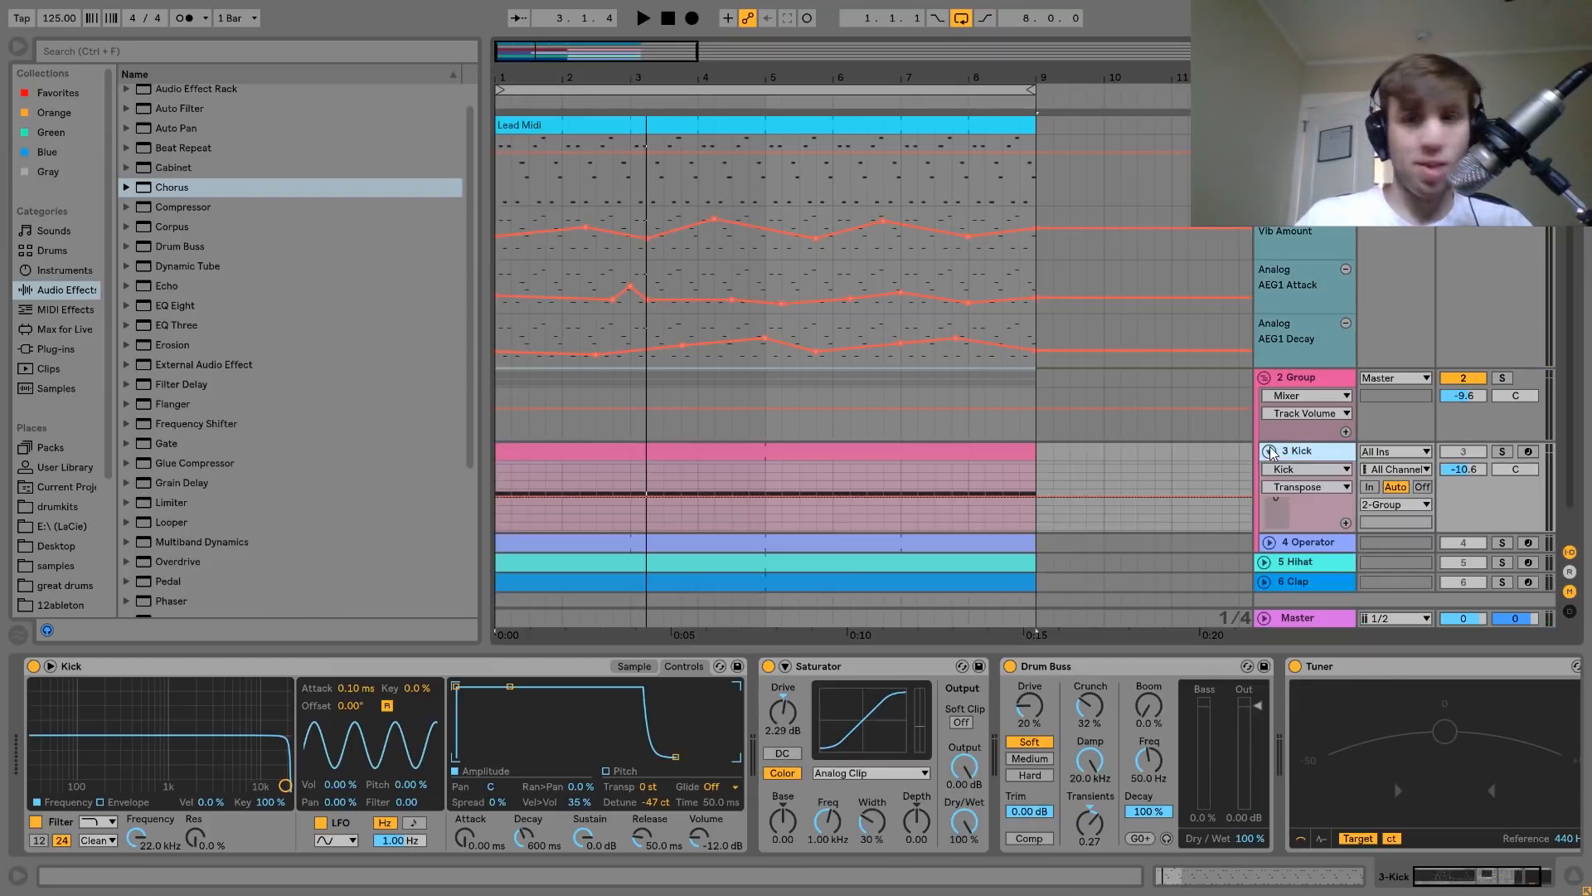
{"action": "left_click", "coordinate": [1507, 453]}
{"action": "key", "text": "space"}
{"action": "left_click", "coordinate": [858, 454]}
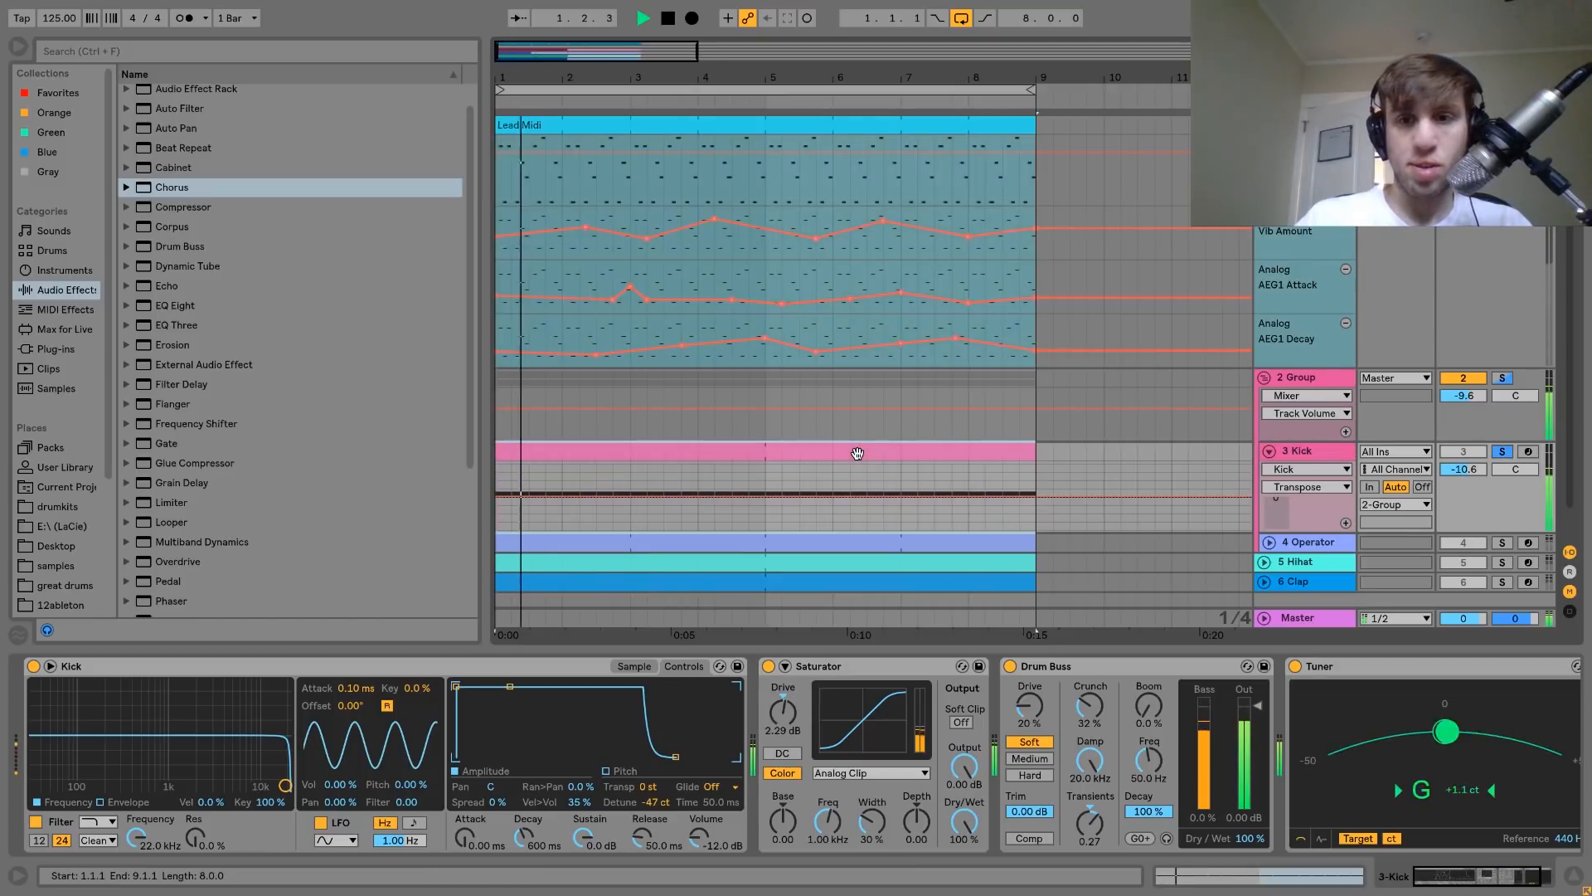
{"action": "scroll", "coordinate": [857, 454], "scroll_direction": "down", "scroll_amount": 1}
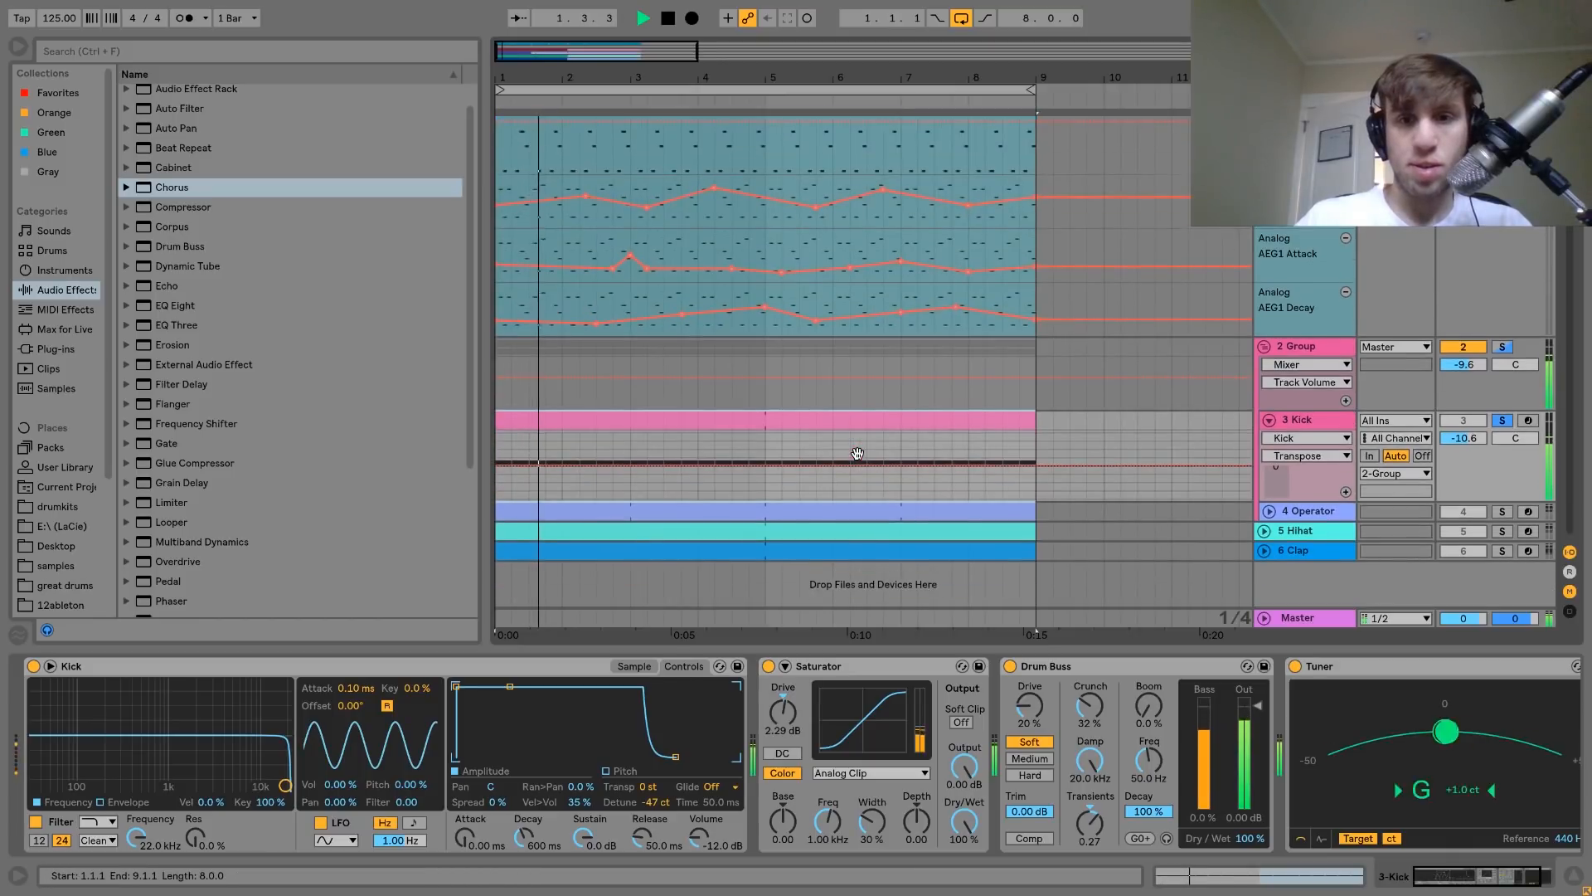
Examine the Kick instrument's controls, pitch envelope and sample waveform while playing the soloed kick
{"action": "left_click", "coordinate": [642, 667]}
{"action": "left_click", "coordinate": [664, 665]}
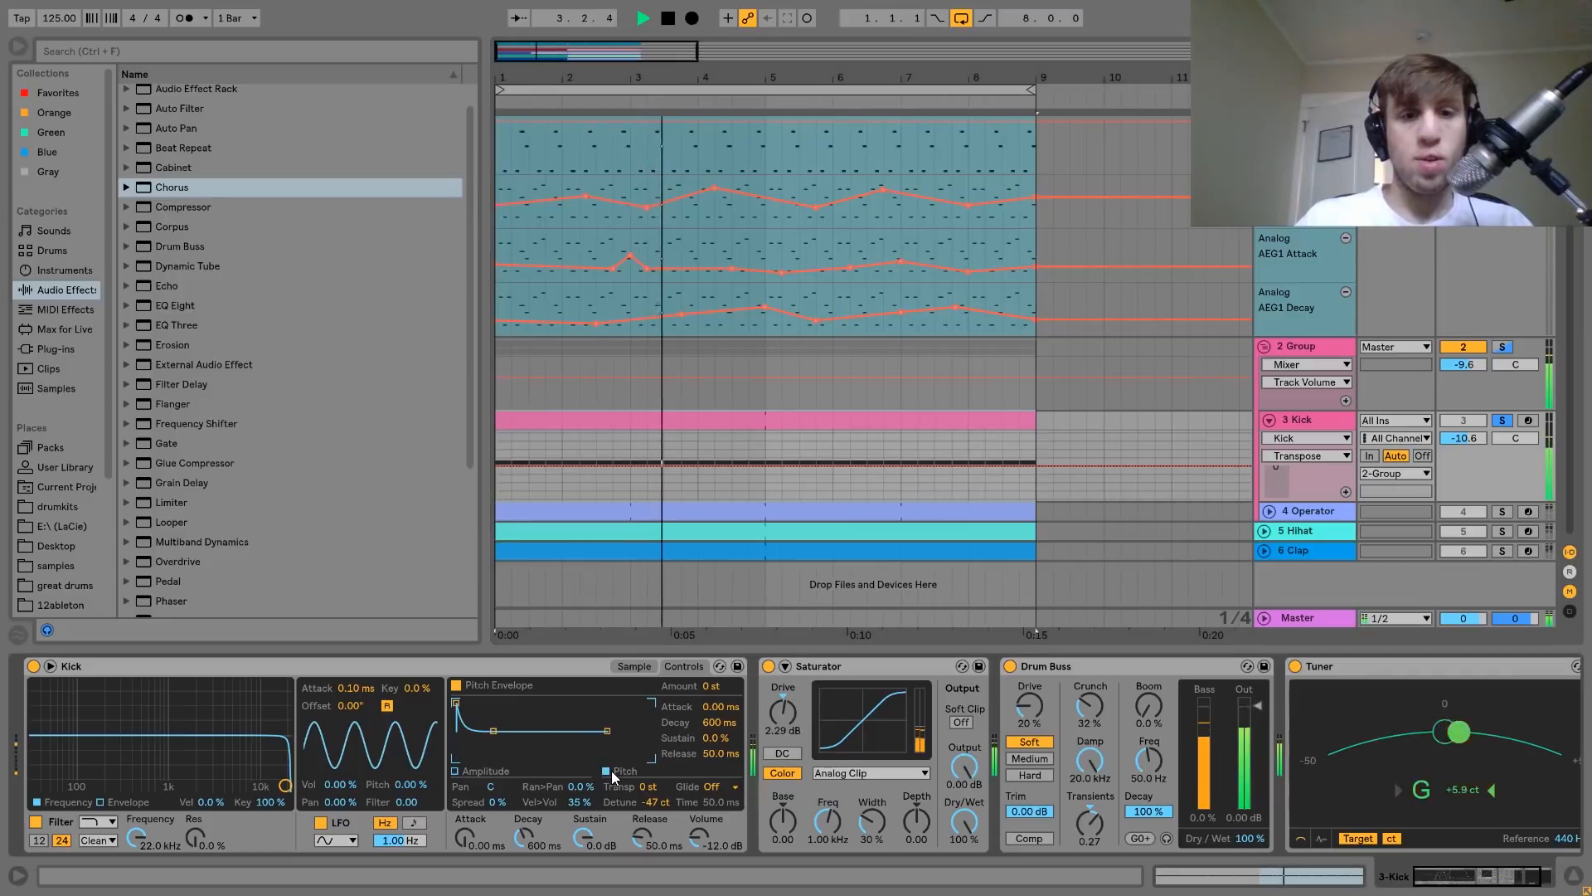
{"action": "left_click", "coordinate": [622, 669]}
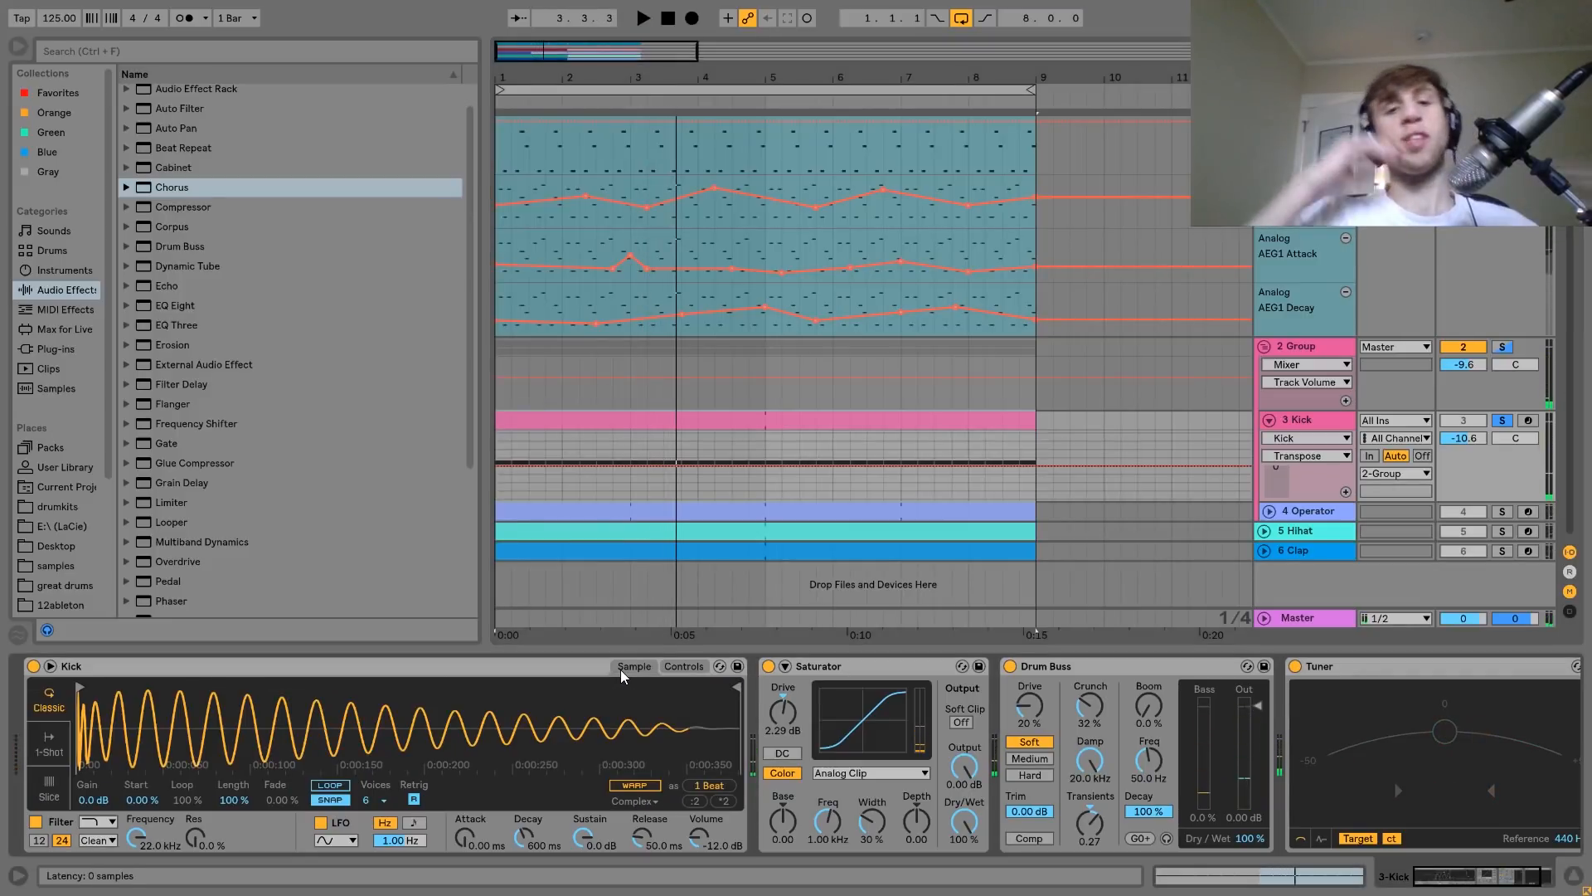
{"action": "key", "text": "space"}
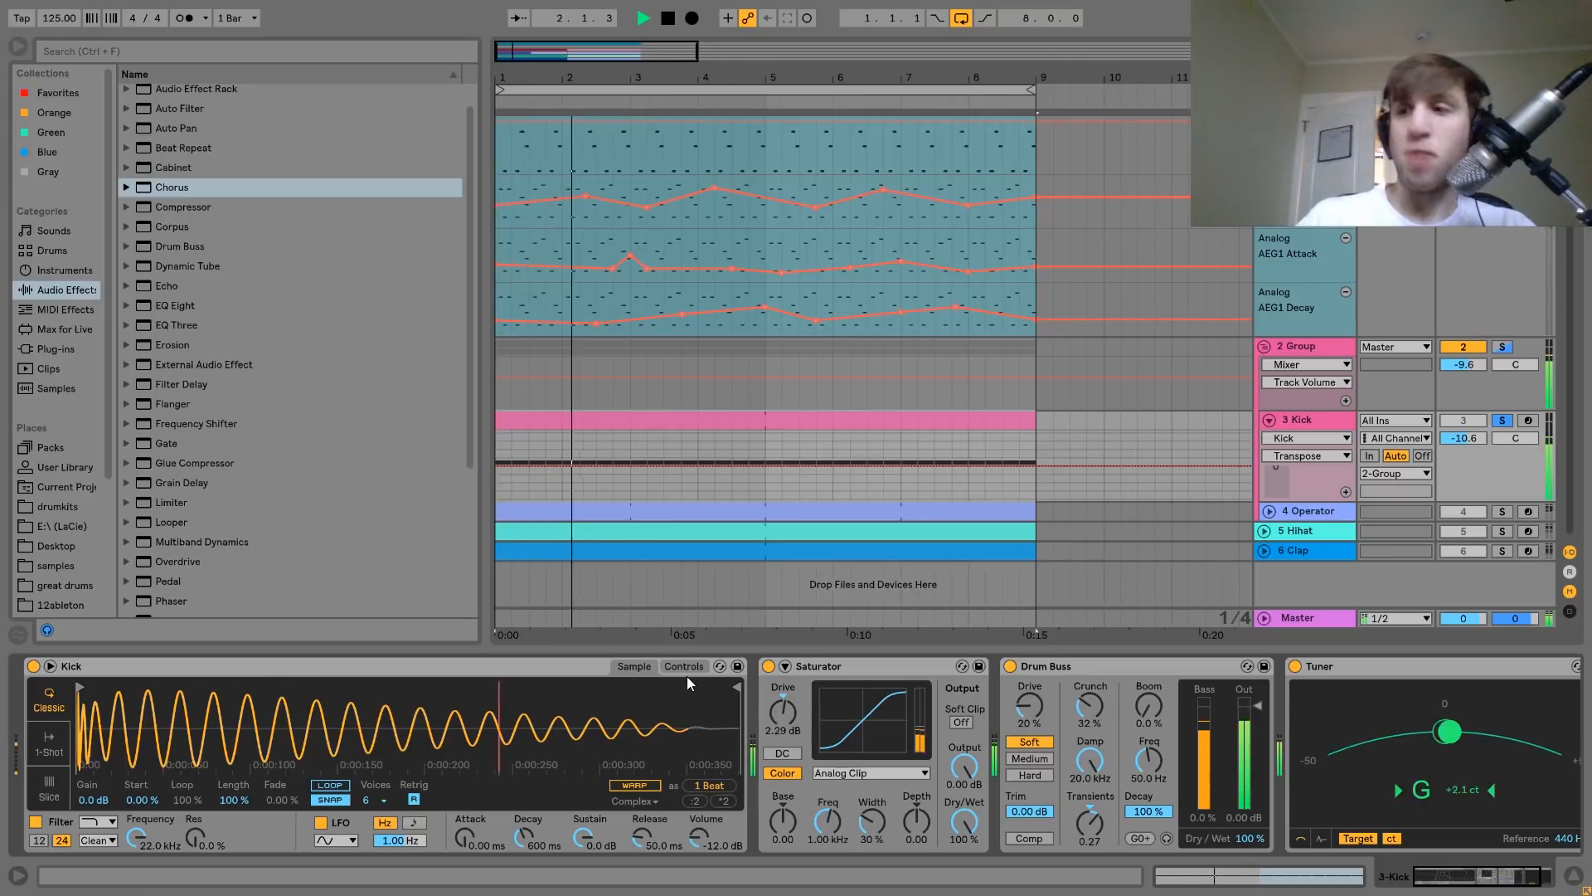
{"action": "key", "text": "space"}
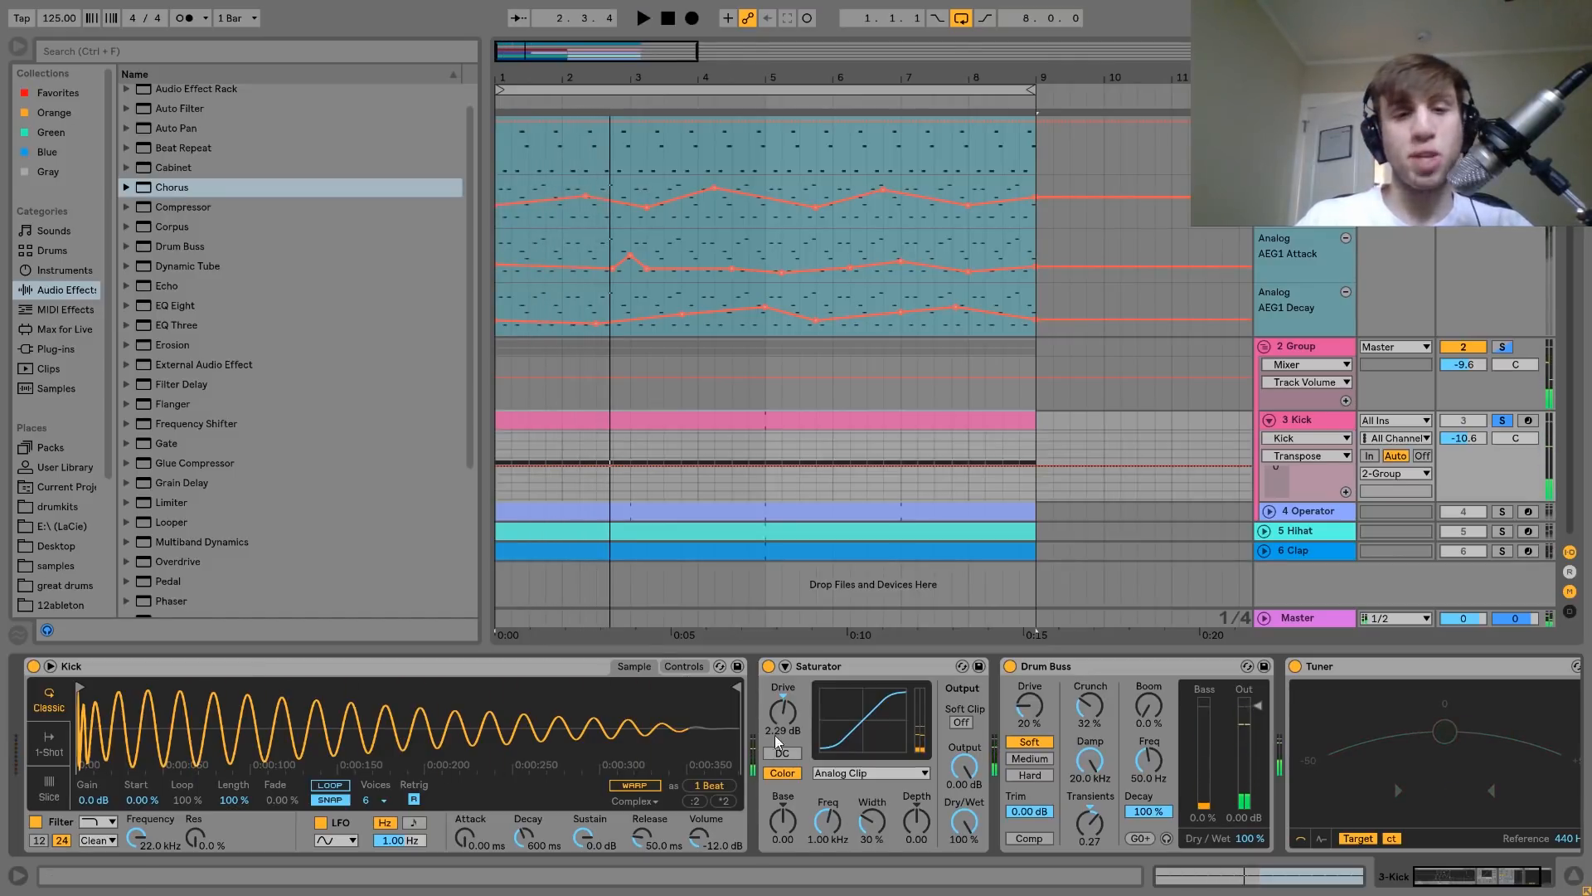
Show the Kick instrument's controls again and play the loop to check the kick's pitch in the Tuner
{"action": "left_click", "coordinate": [681, 668]}
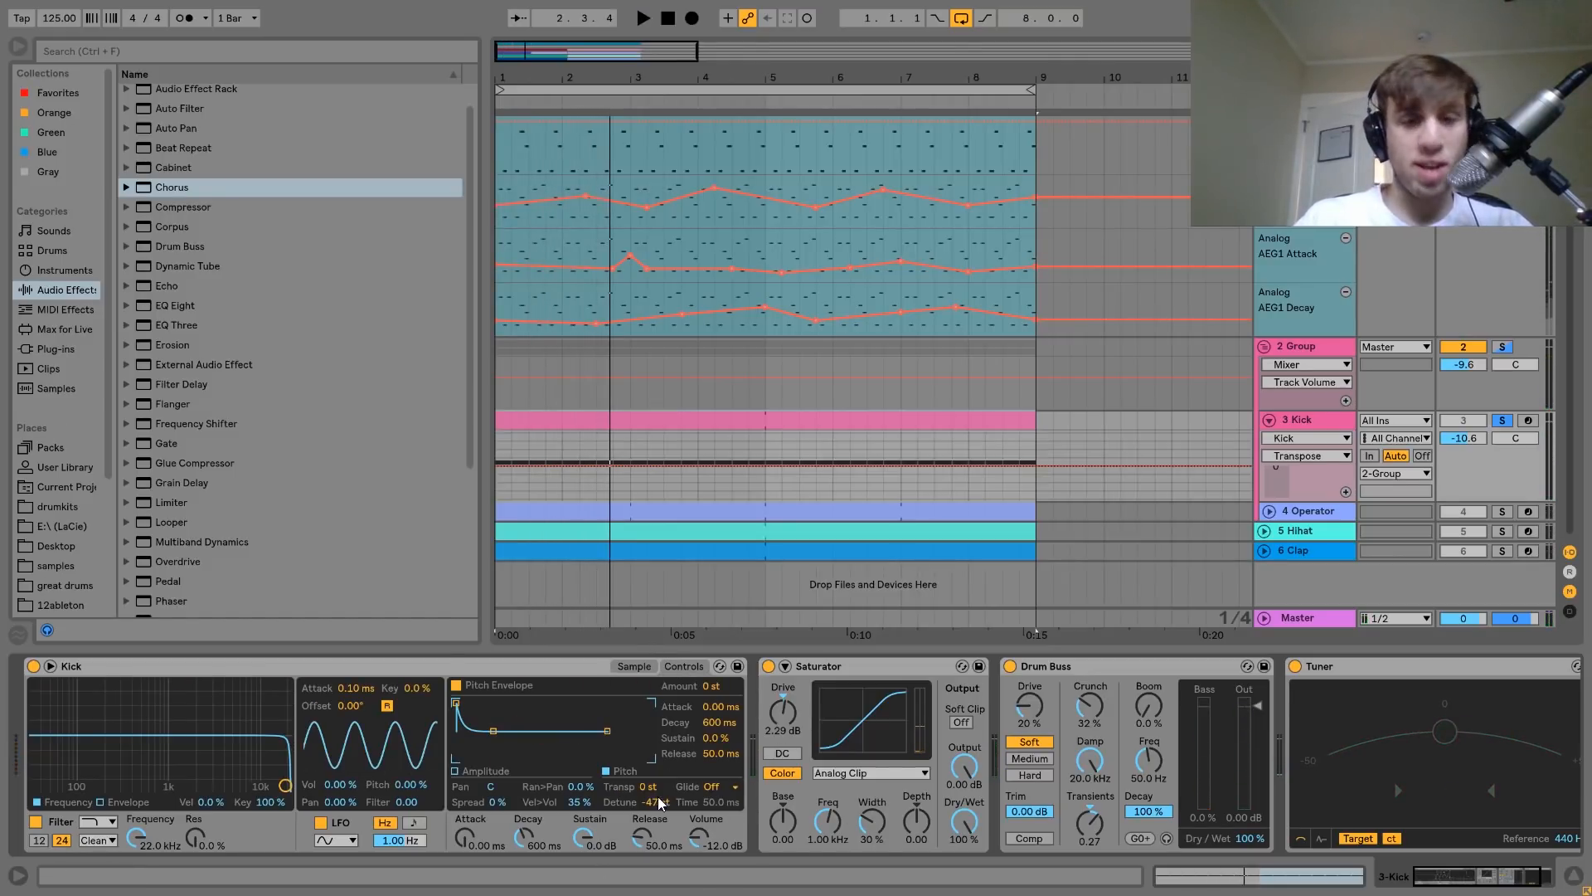
{"action": "scroll", "coordinate": [661, 807], "scroll_direction": "right", "scroll_amount": 3}
{"action": "key", "text": "space"}
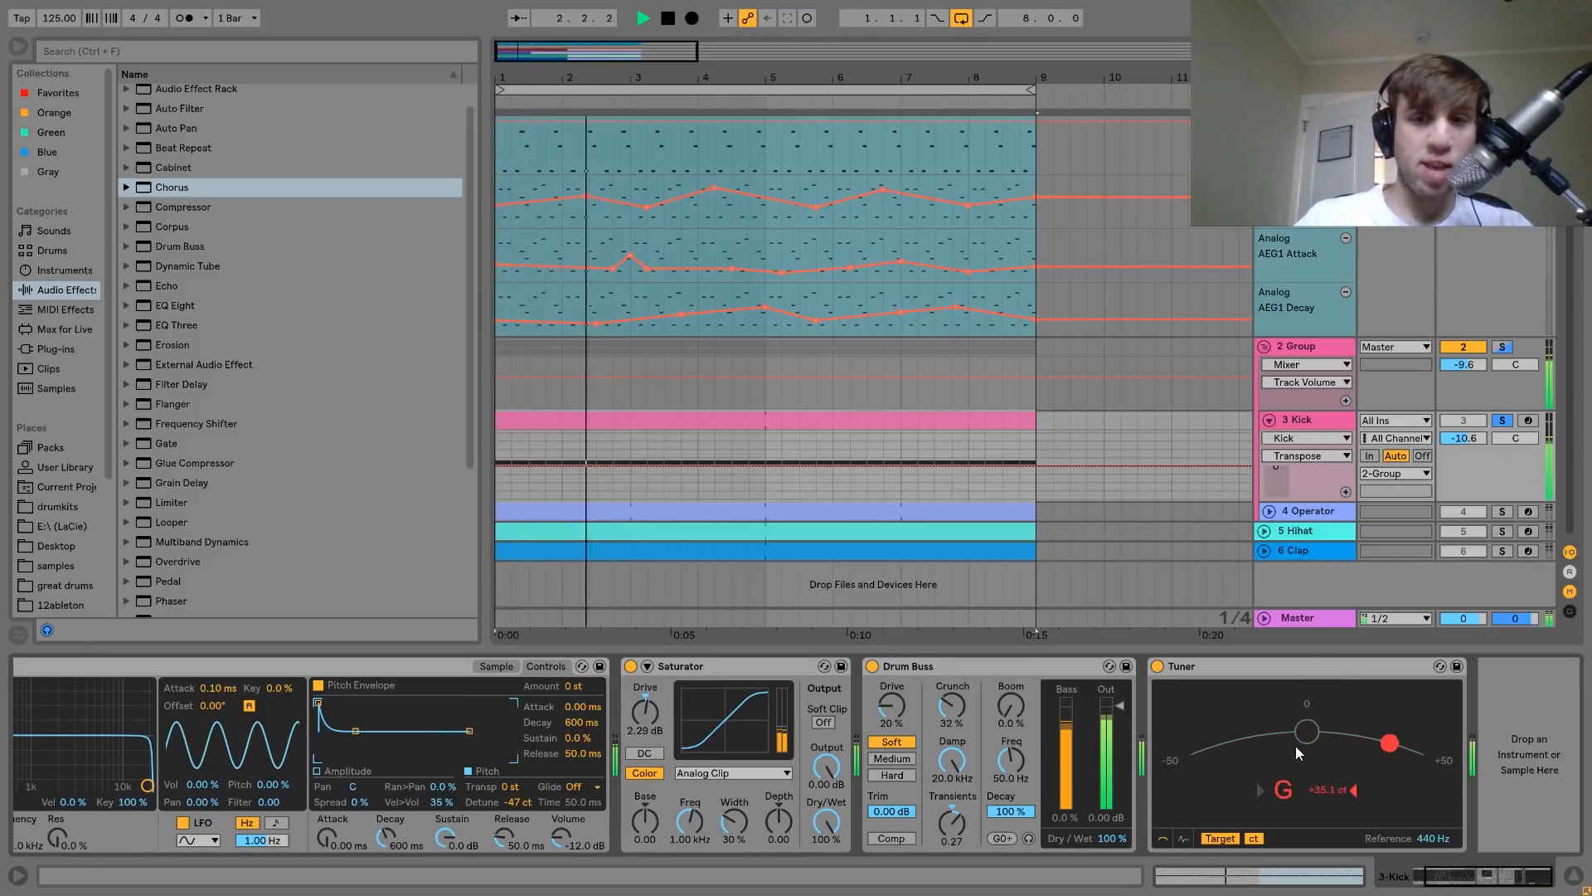
{"action": "key", "text": "space"}
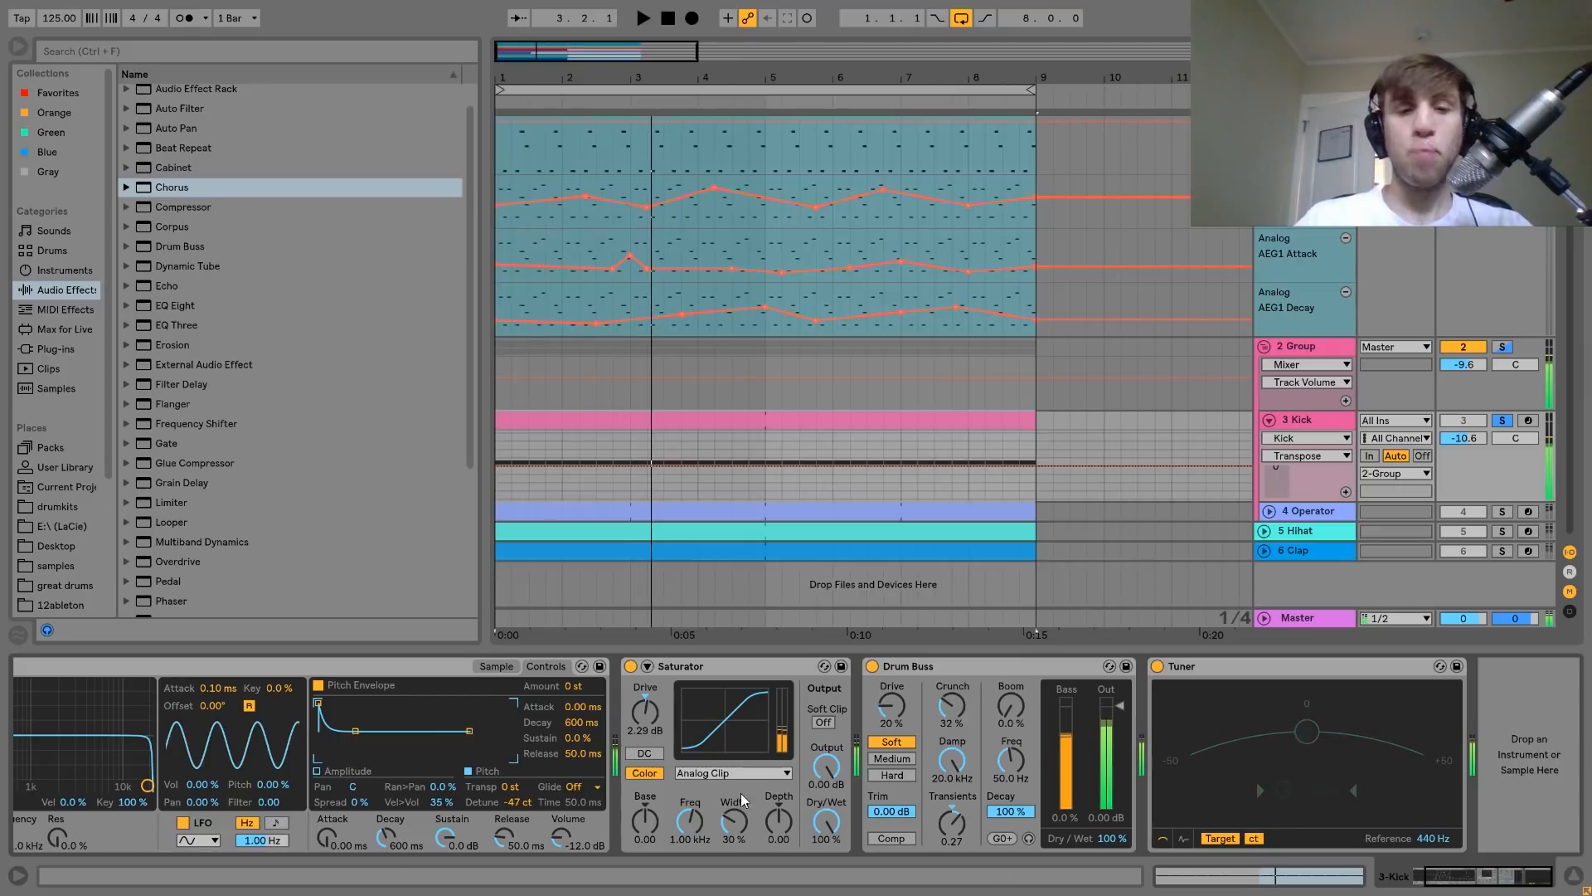
Reset the Kick instrument's Detune to 0 ct and play the loop to check the pitch in the Tuner
{"action": "left_click", "coordinate": [518, 804]}
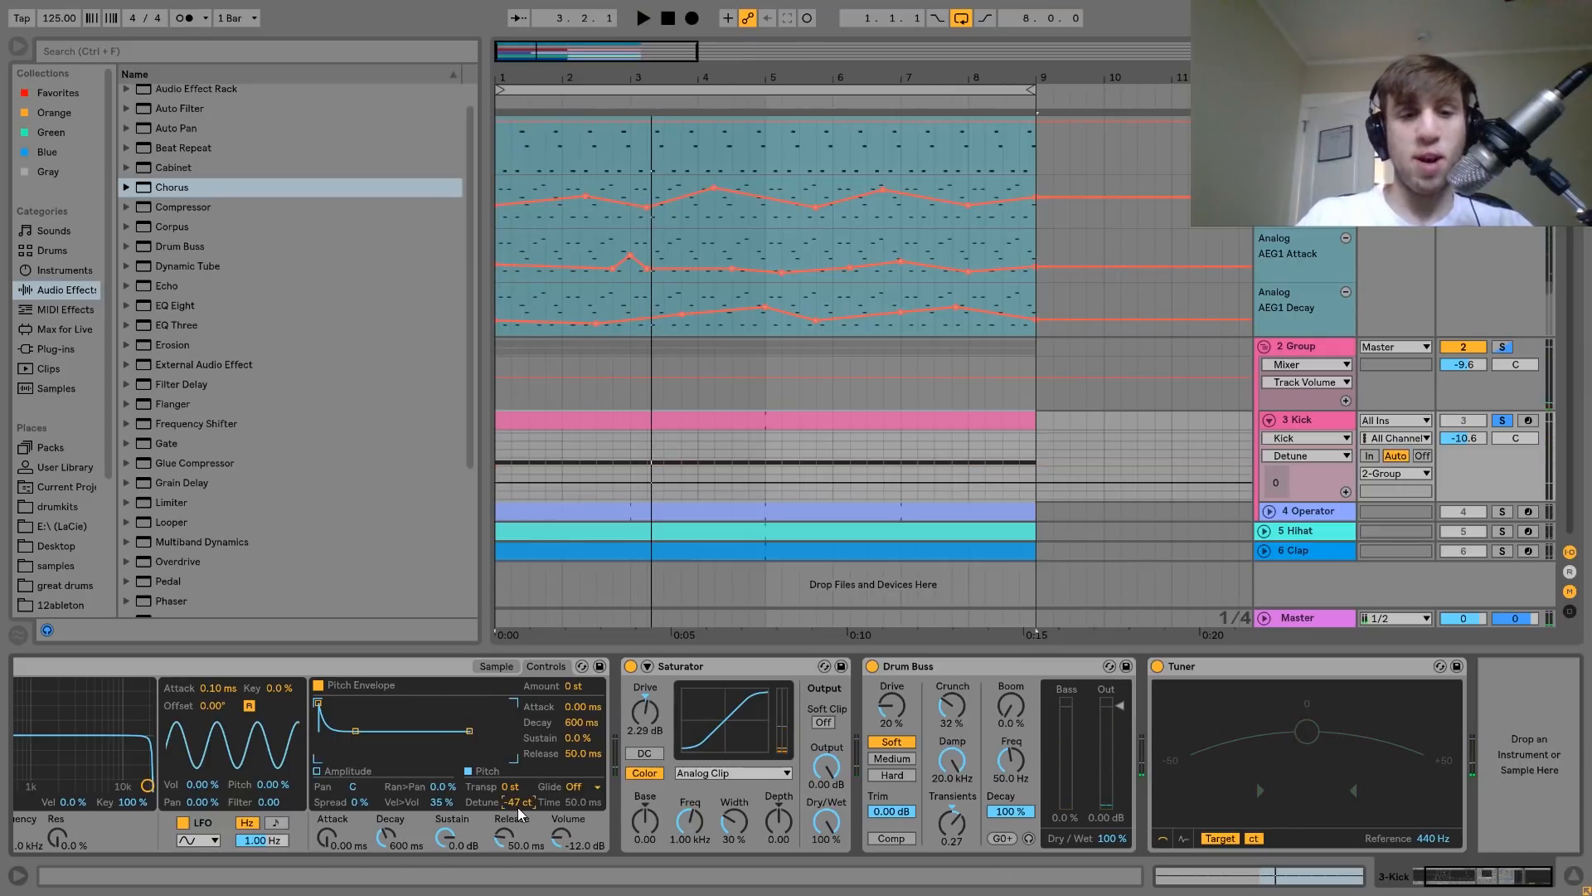
{"action": "key", "text": "Delete"}
{"action": "key", "text": "space"}
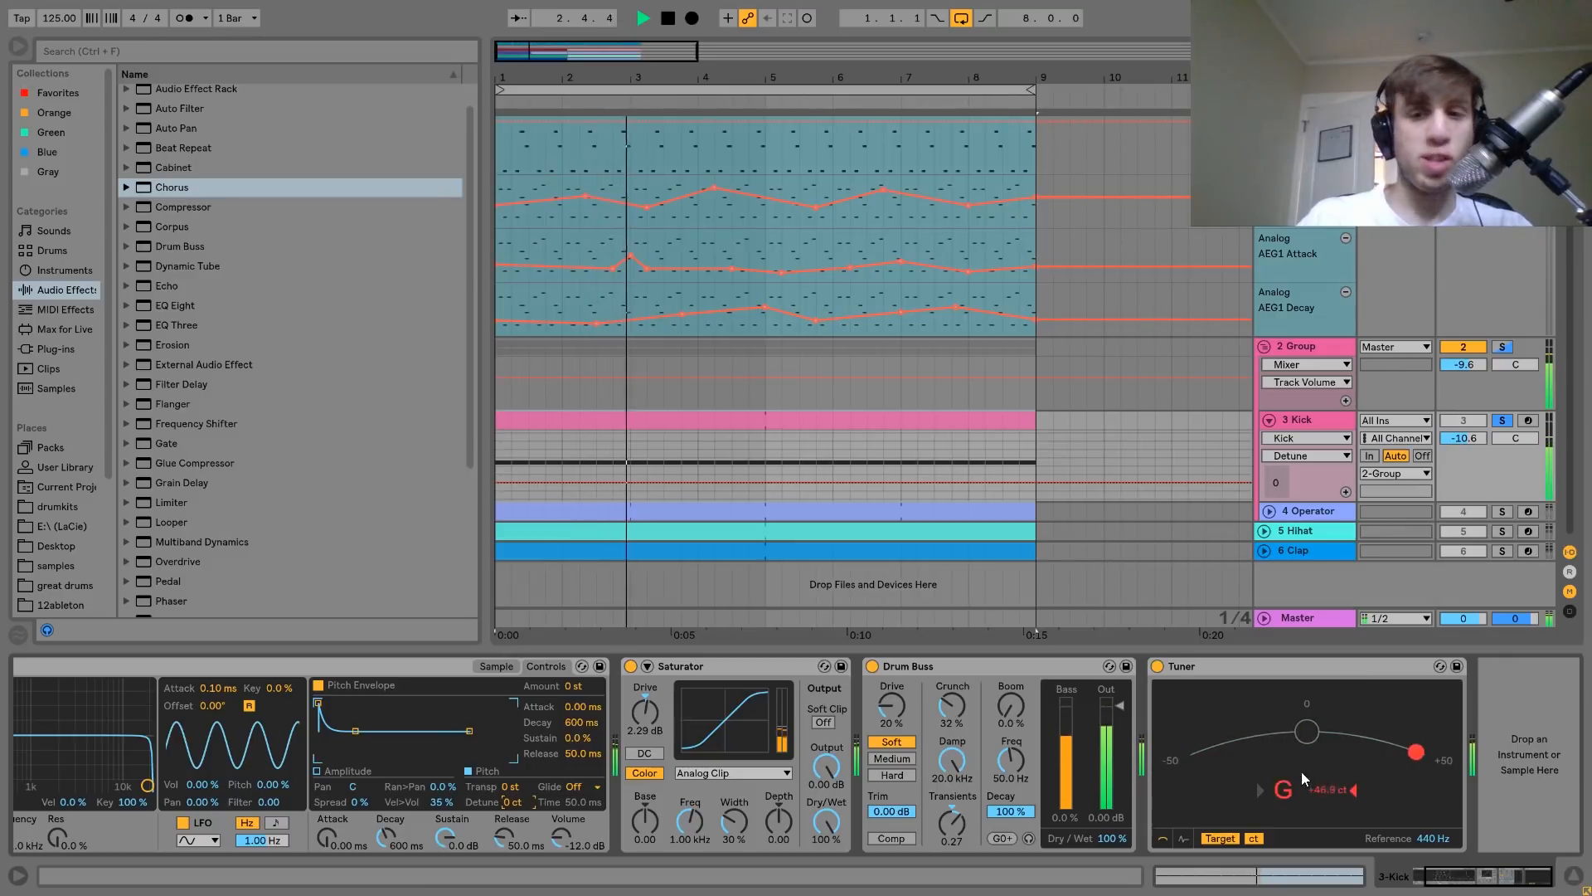
Solo the Operator track alongside the kick, set the Kick instrument's Detune to -47 ct and play the loop
{"action": "left_click", "coordinate": [1500, 512]}
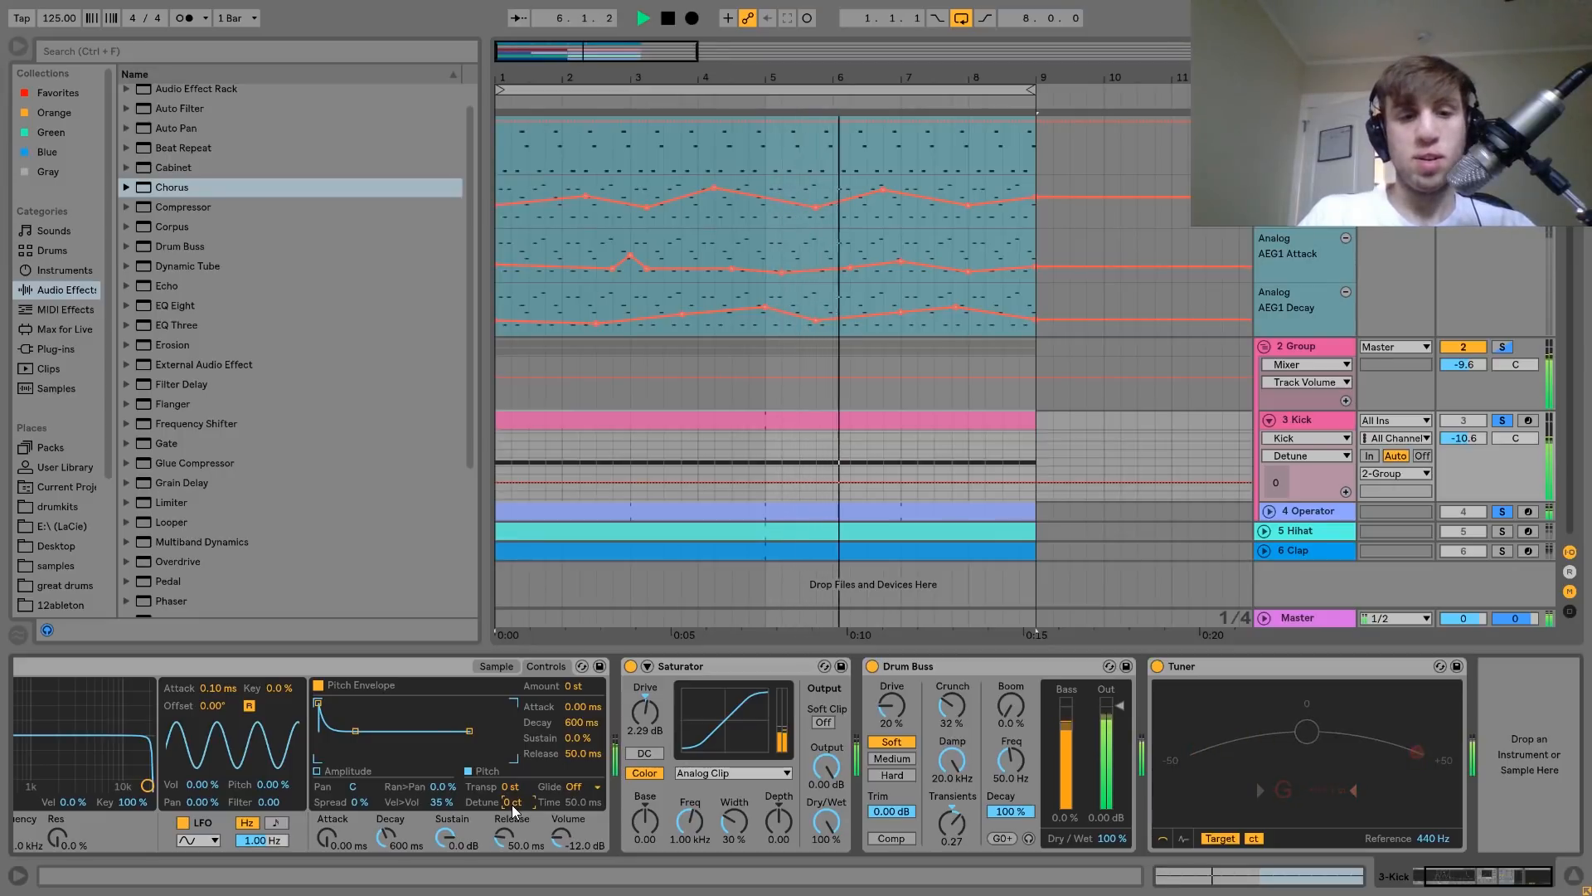
{"action": "left_click_drag", "start_coordinate": [511, 804], "coordinate": [511, 844]}
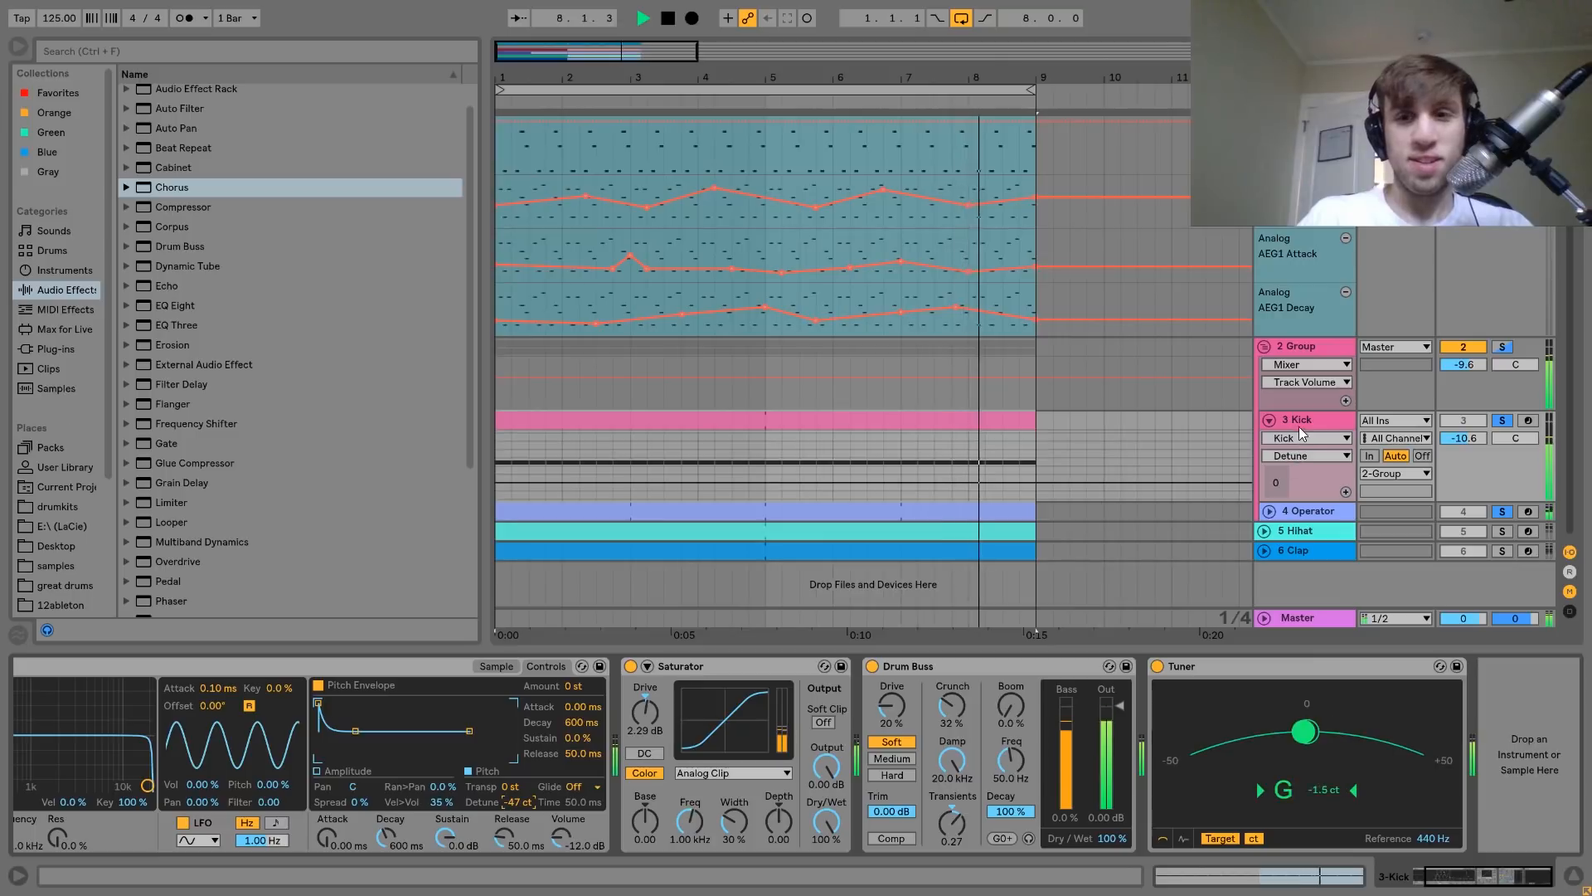
{"action": "key", "text": "space"}
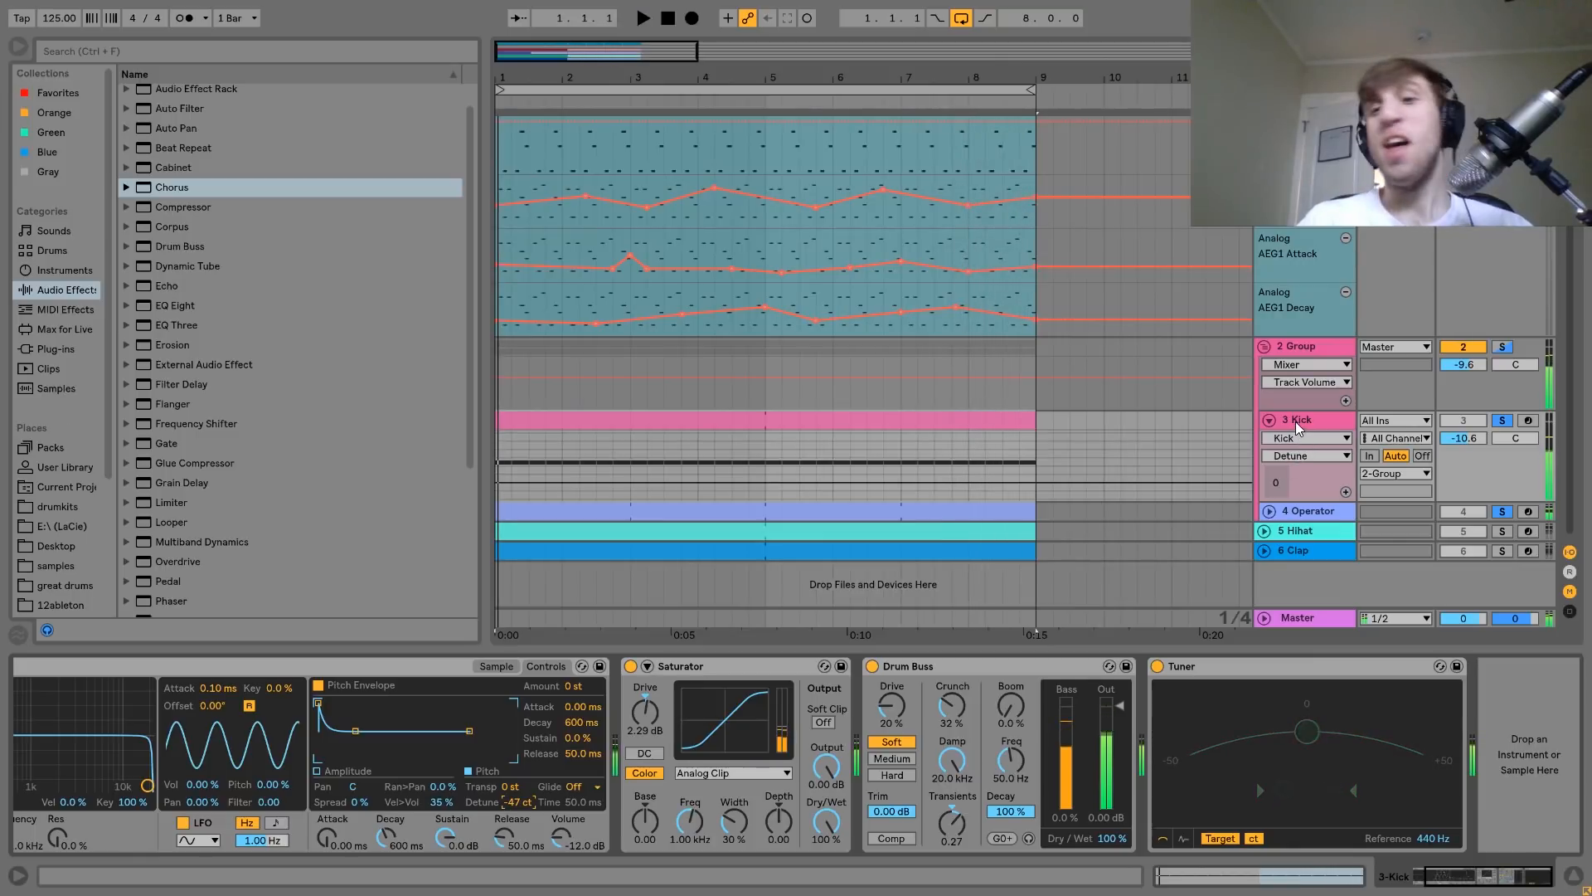
{"action": "key", "text": "space"}
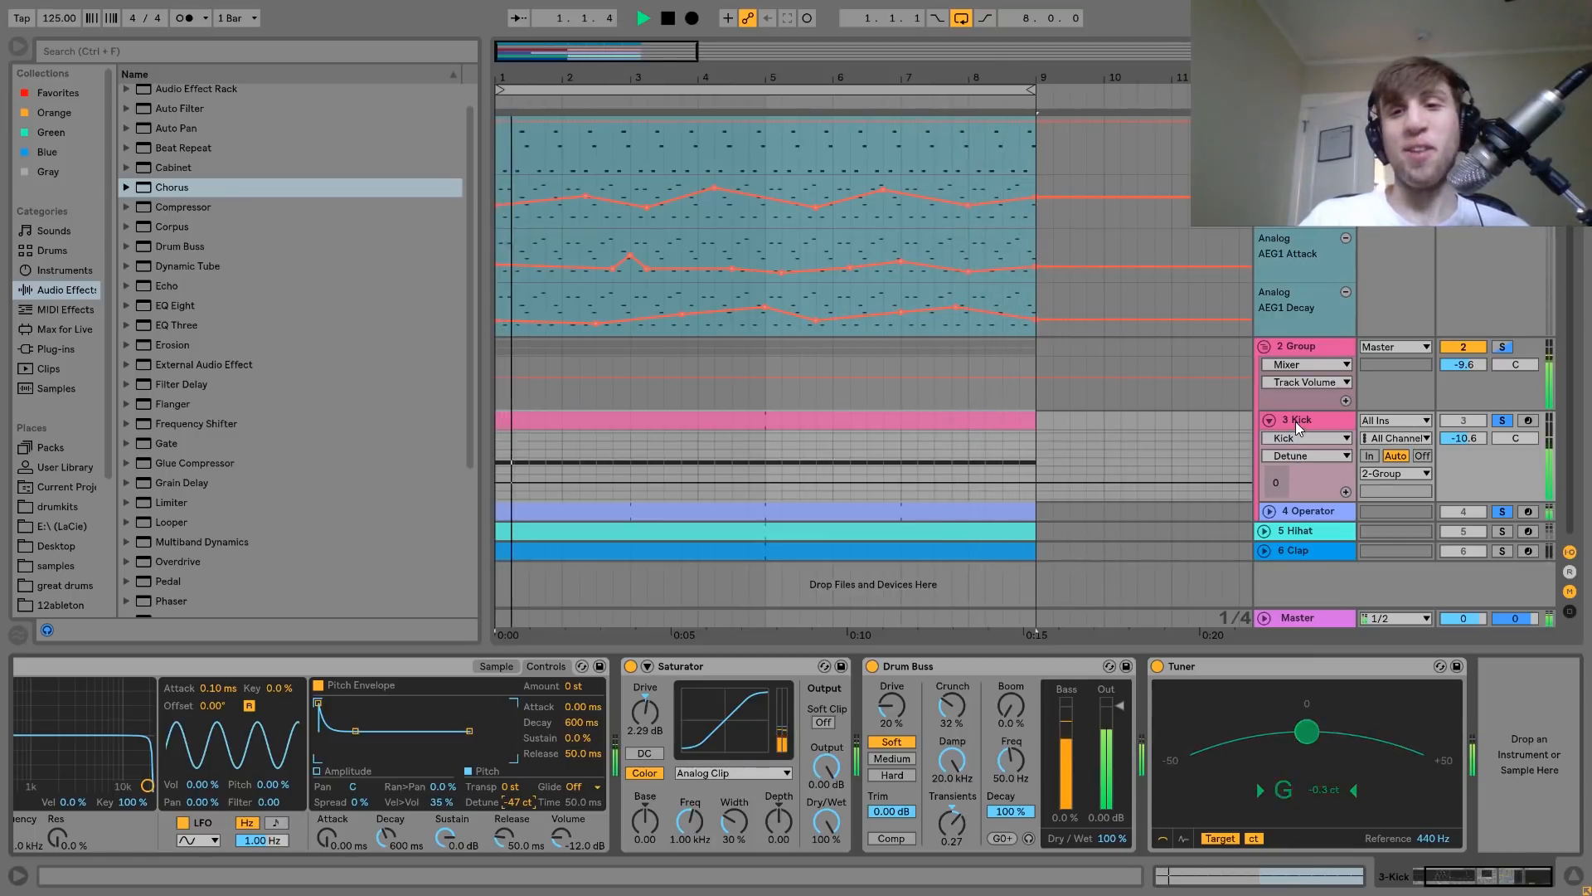
{"action": "key", "text": "space"}
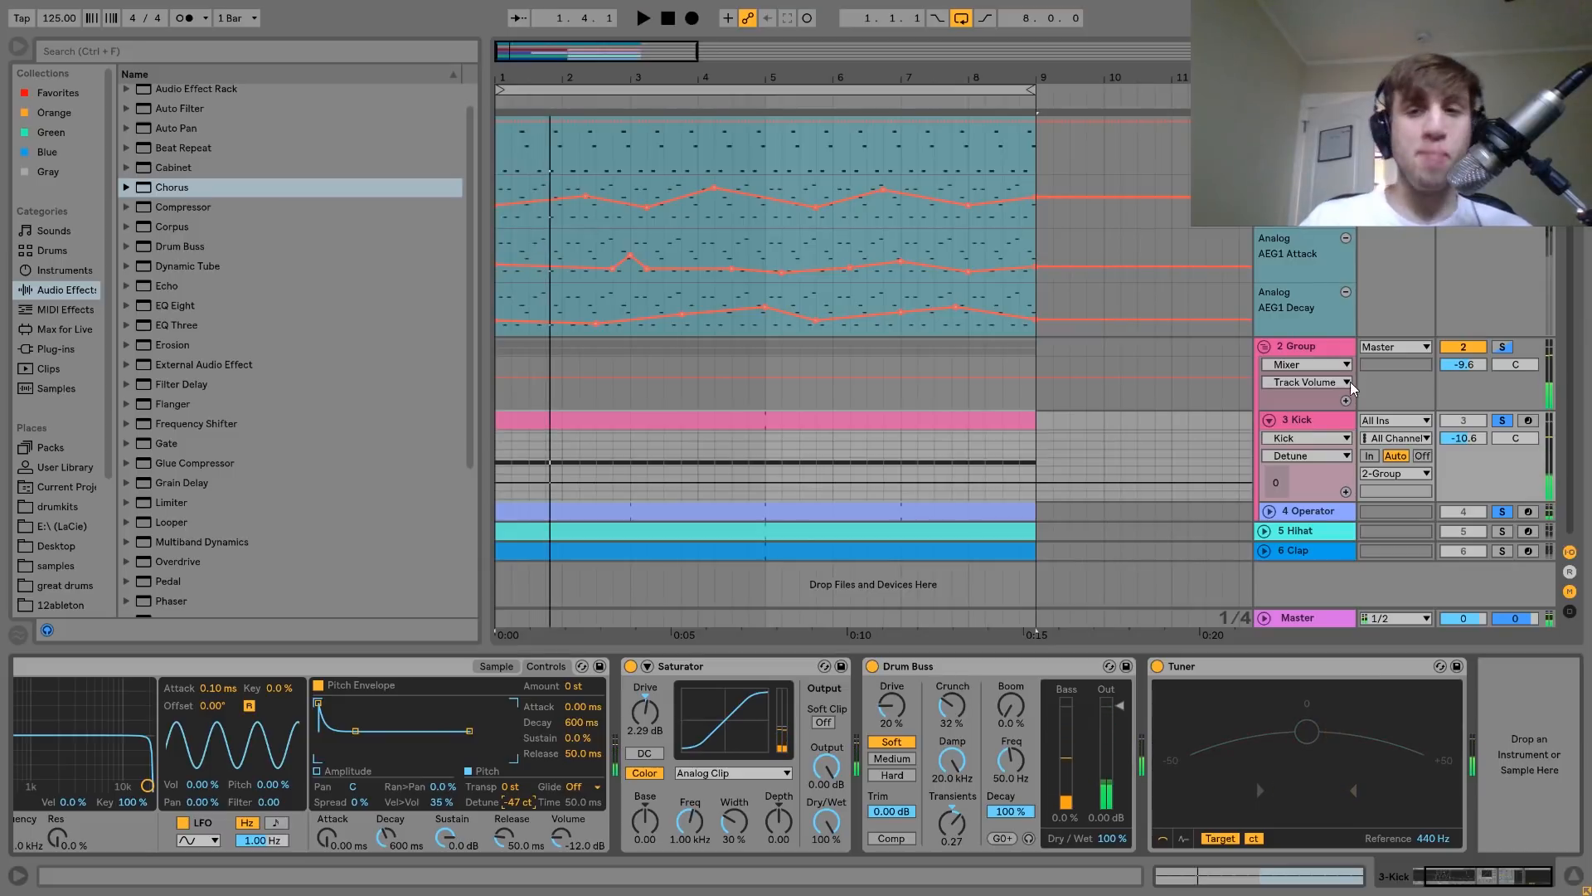
Unsolo the kick to play the full beat, stop playback and solo the kick again
{"action": "left_click", "coordinate": [1504, 418]}
{"action": "key", "text": "space"}
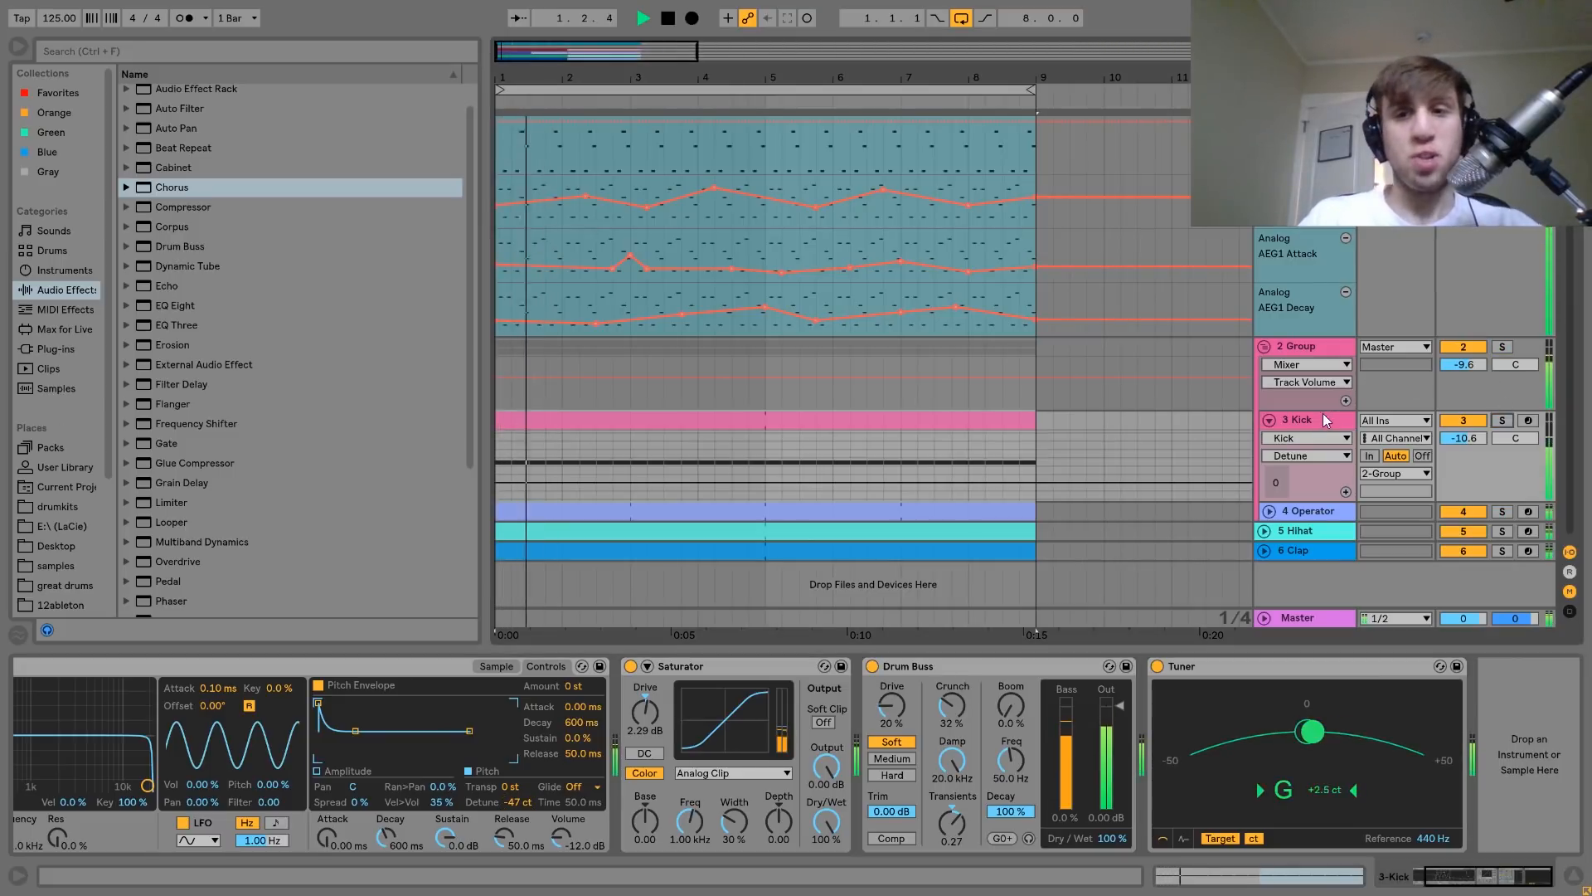
{"action": "key", "text": "space"}
{"action": "left_click", "coordinate": [1502, 420]}
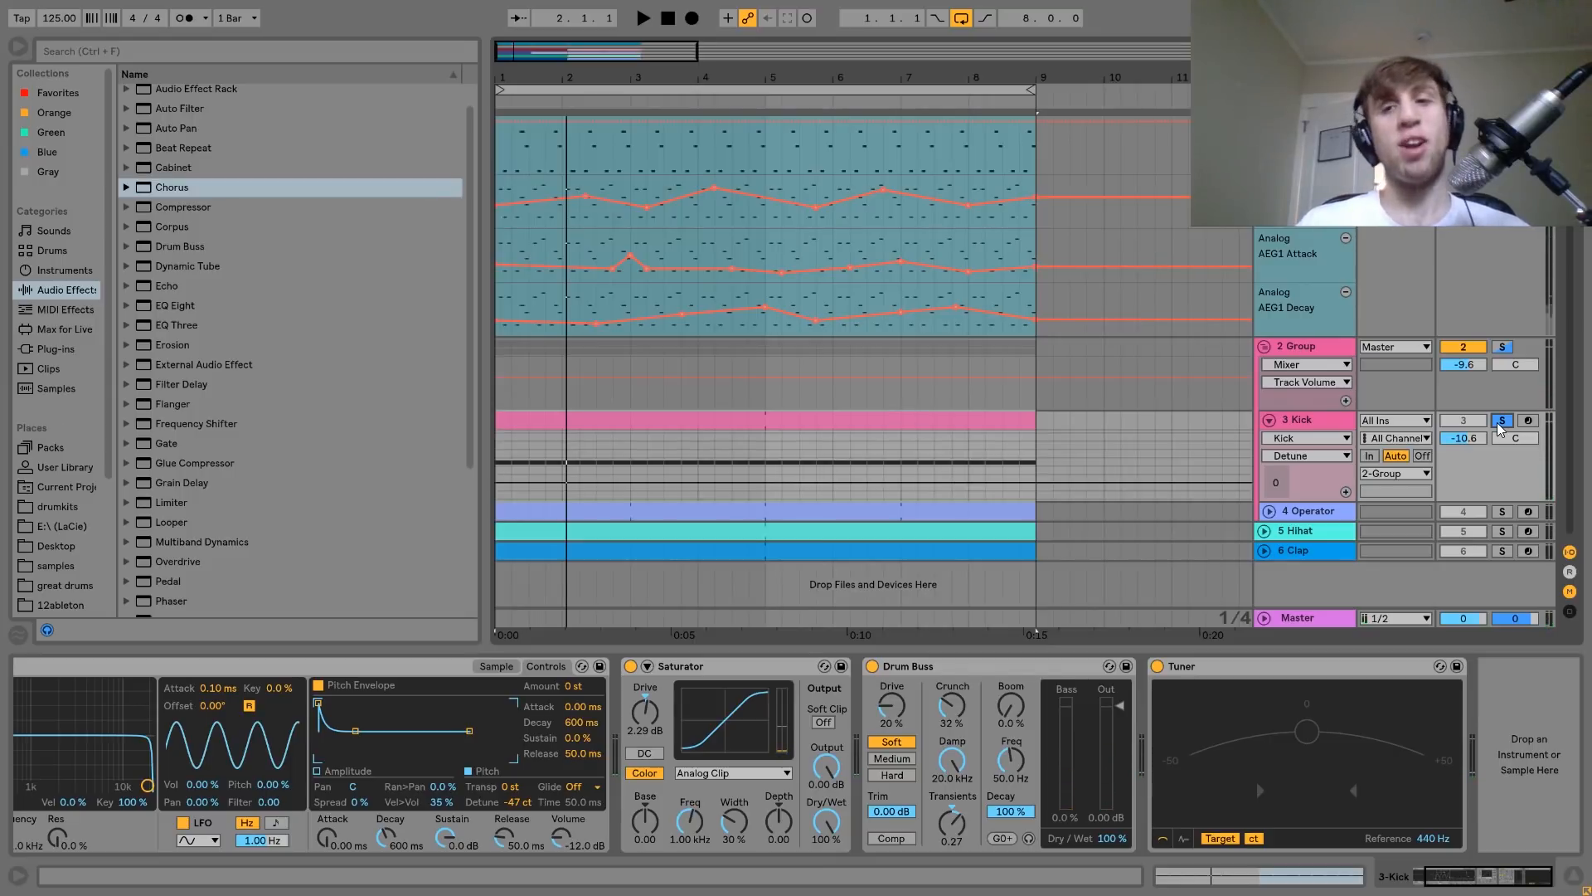
Show the Analog lead track's device chain, then return to the Kick track's devices
{"action": "scroll", "coordinate": [1500, 425], "scroll_direction": "up", "scroll_amount": 1}
{"action": "left_click", "coordinate": [1309, 125]}
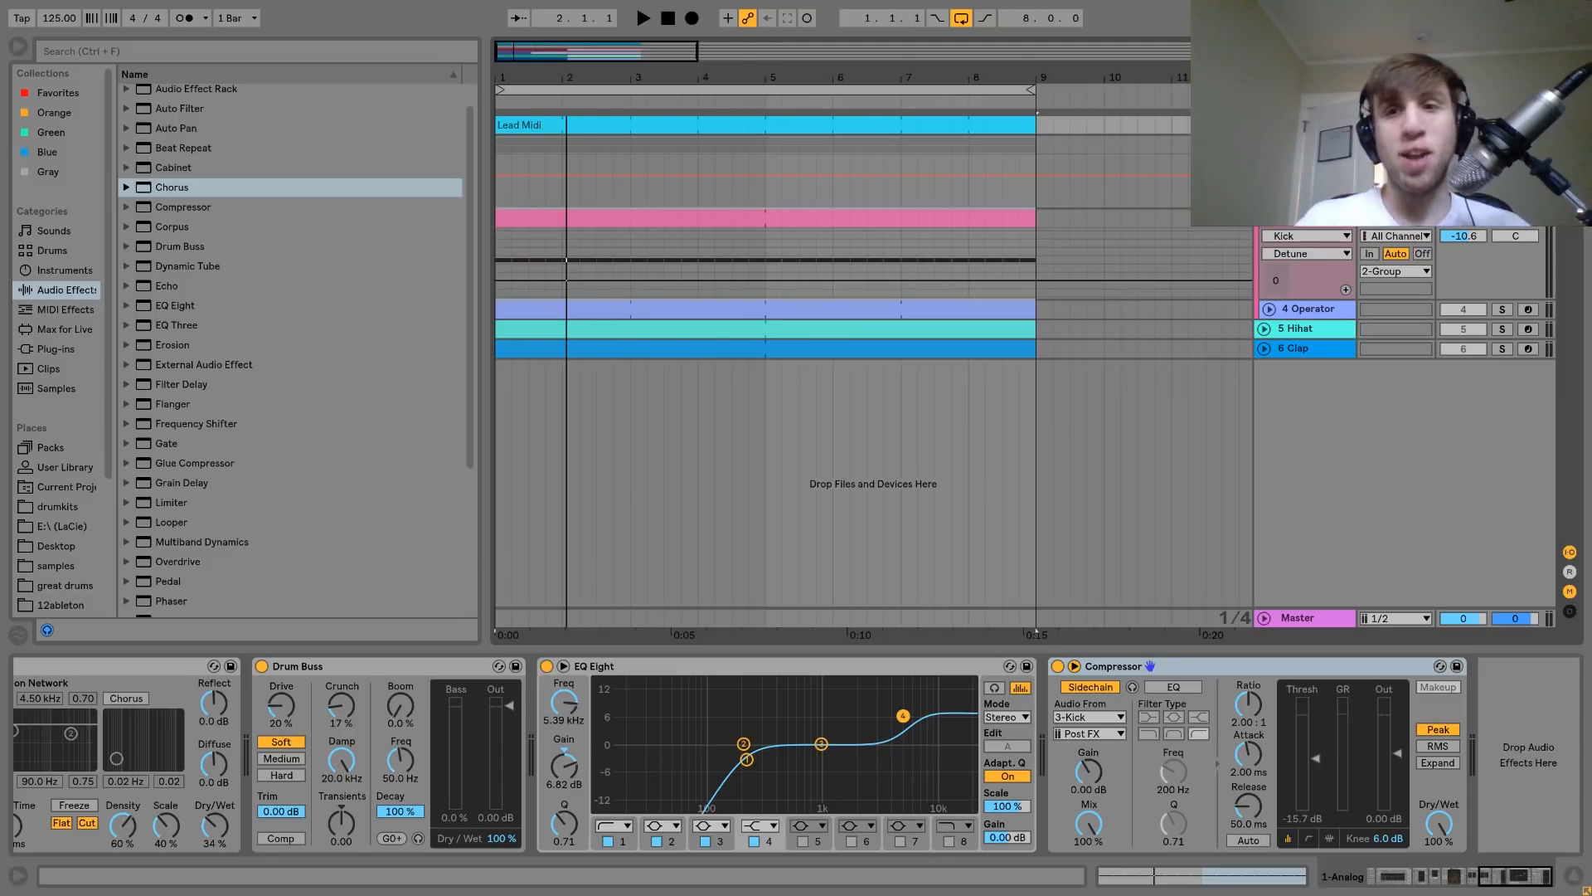
{"action": "left_click", "coordinate": [1302, 224]}
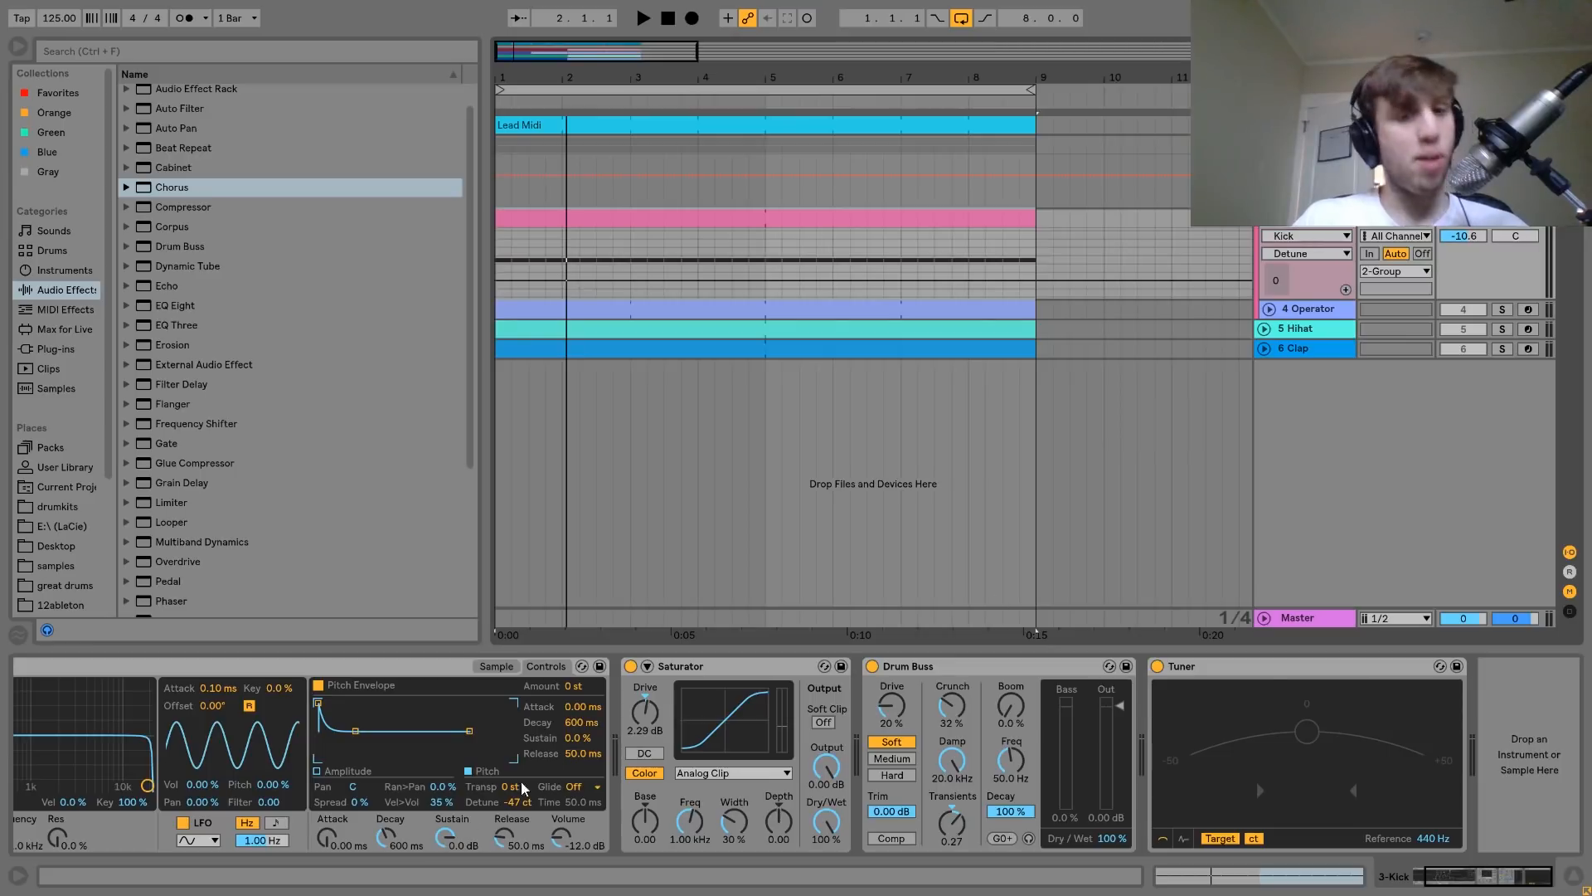
{"action": "scroll", "coordinate": [469, 818], "scroll_direction": "left", "scroll_amount": 3}
{"action": "scroll", "coordinate": [469, 818], "scroll_direction": "right", "scroll_amount": 3}
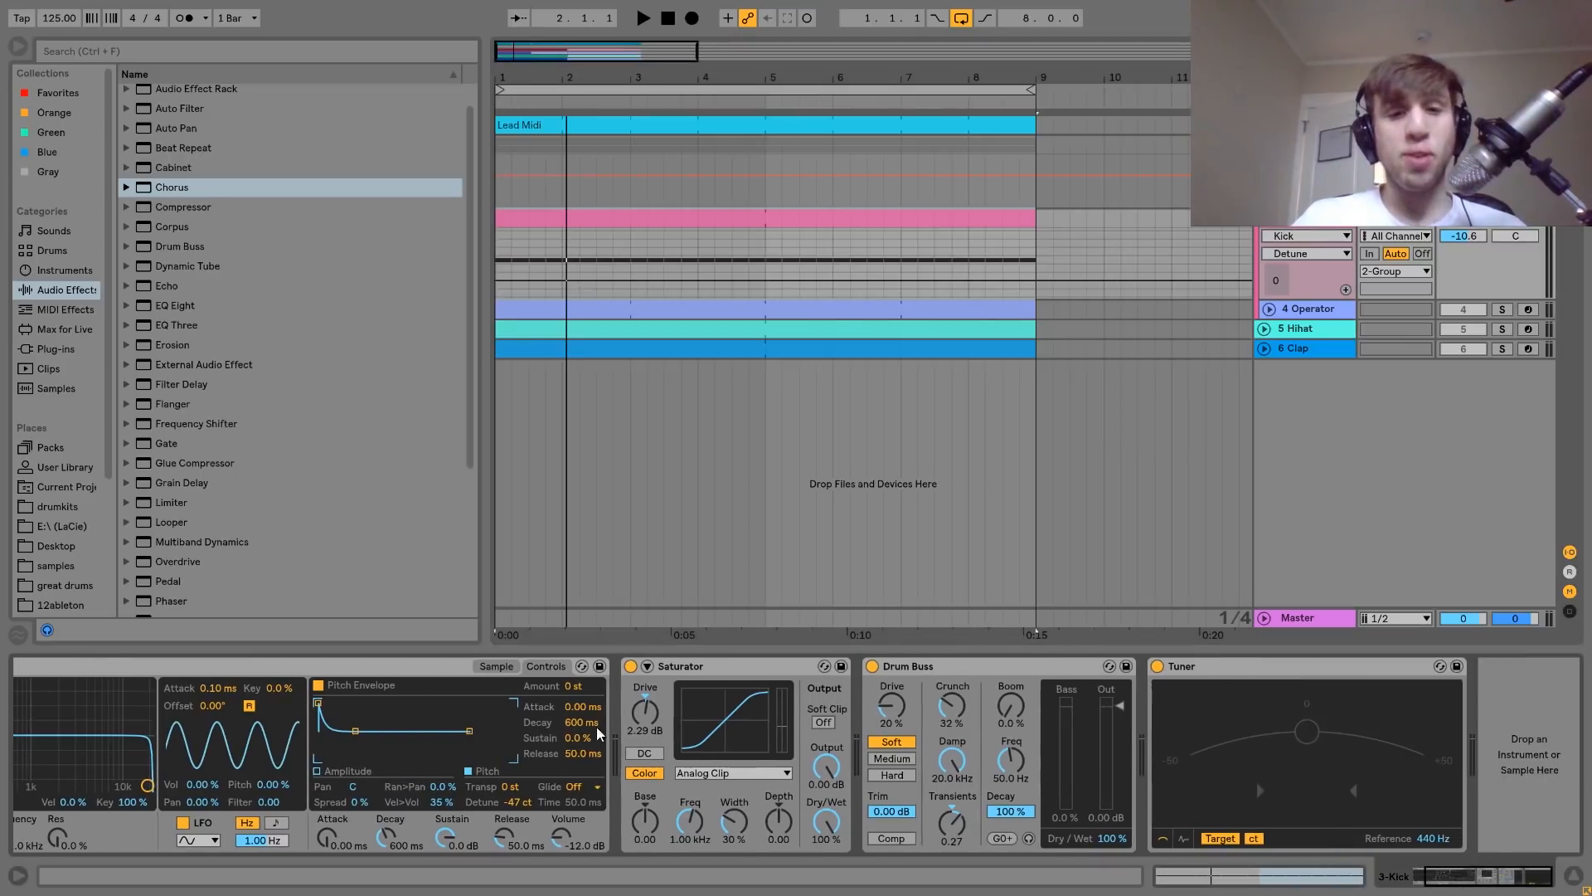
Compare the soloed kick with Drum Buss and Saturator bypassed and switched back on during playback
{"action": "left_click", "coordinate": [872, 667]}
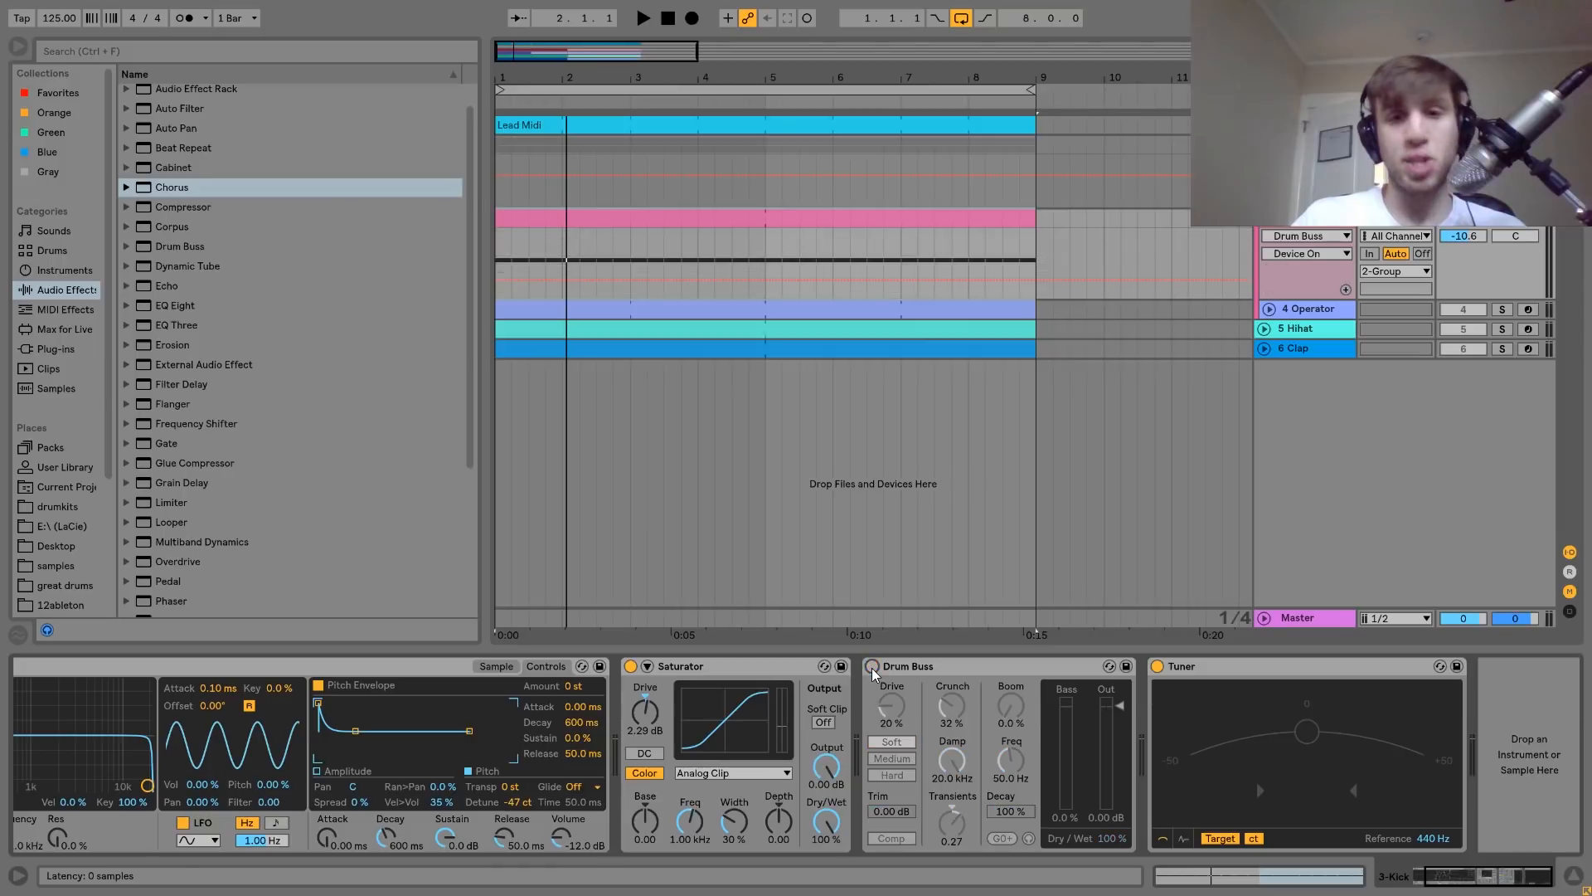
{"action": "left_click", "coordinate": [631, 666]}
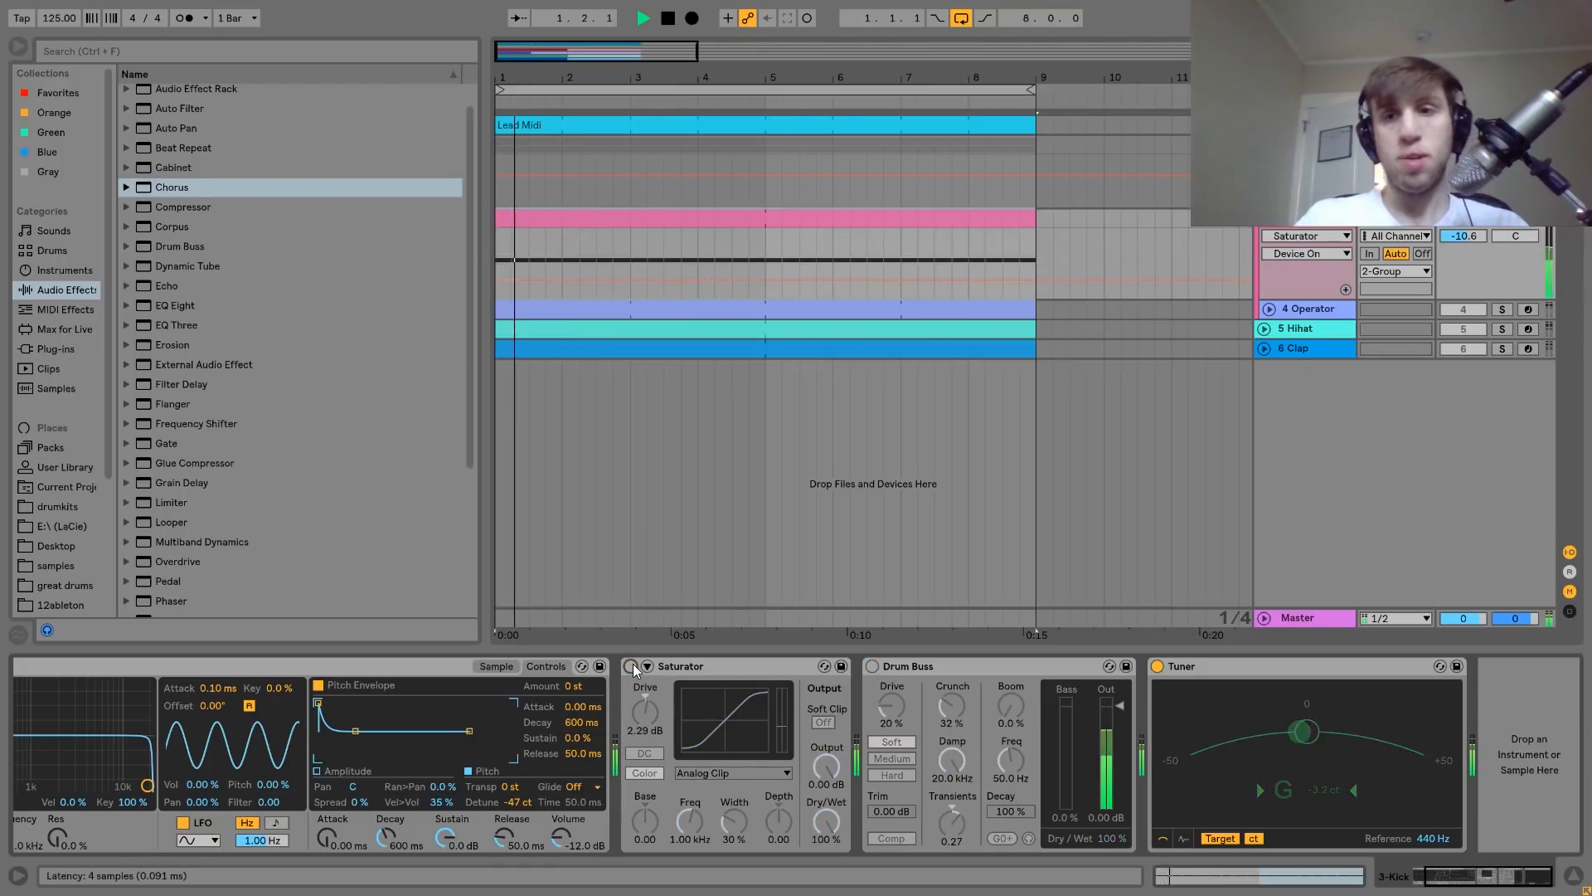
{"action": "left_click", "coordinate": [631, 667]}
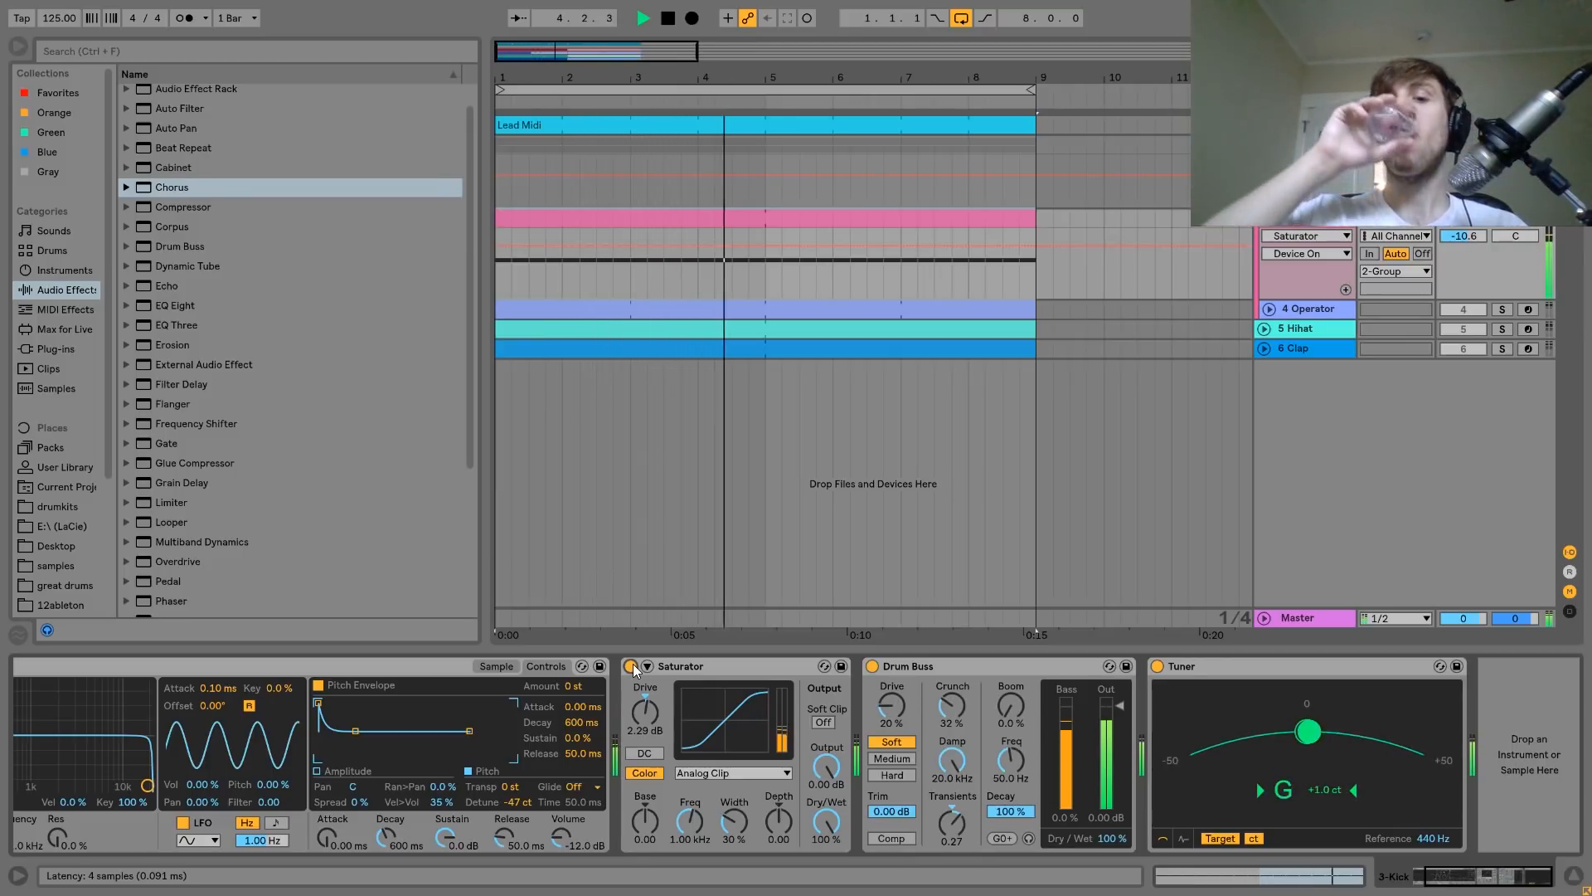
{"action": "key", "text": "space"}
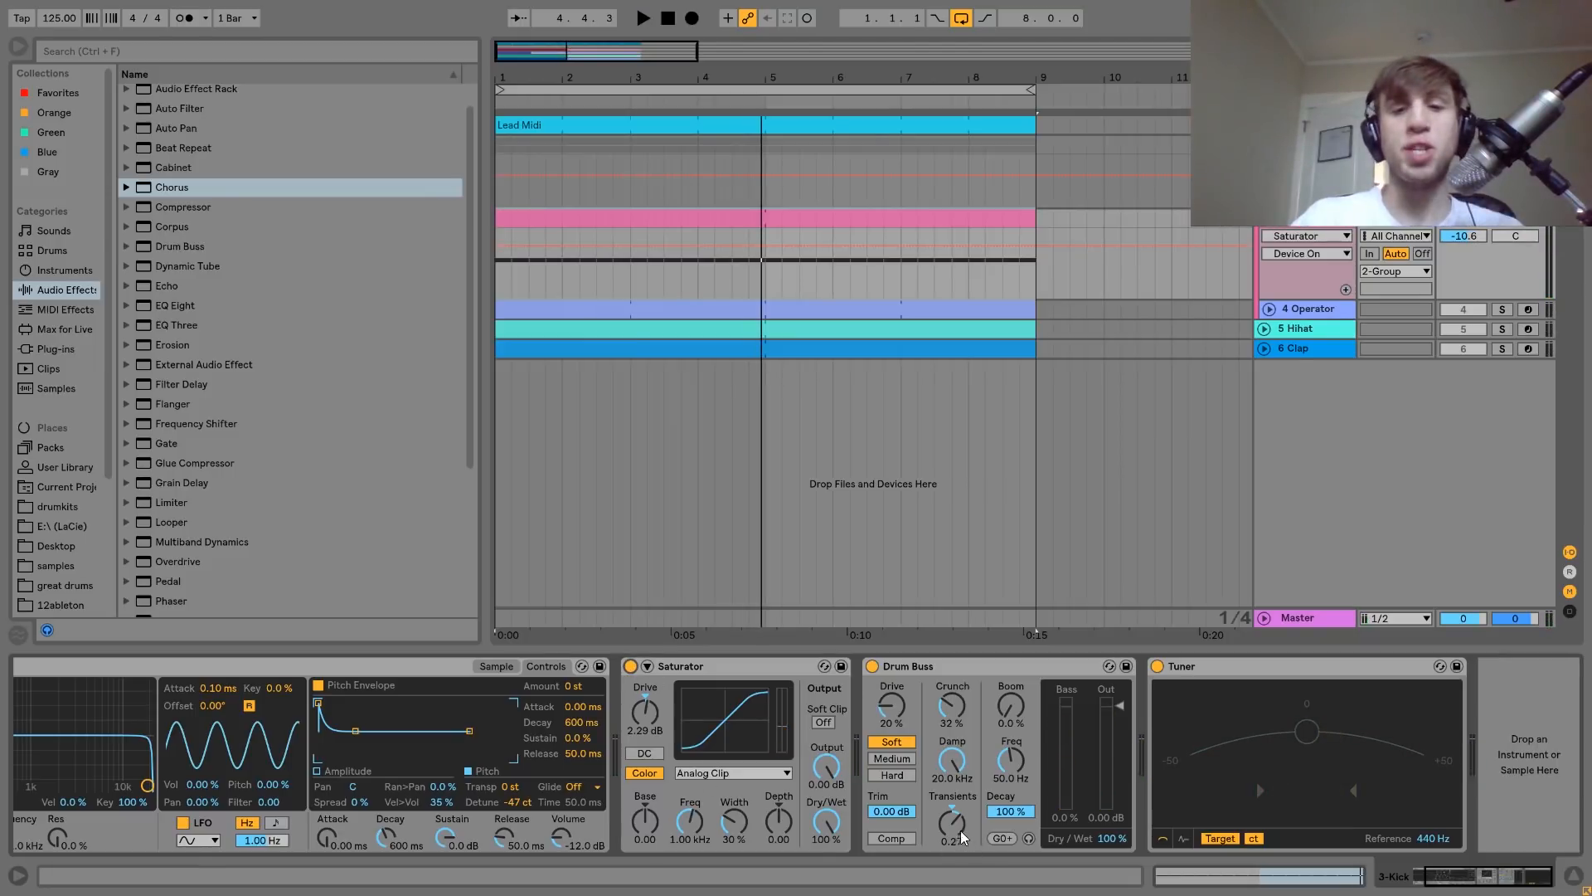
Show the kick's sample waveform and examine the Drum Buss Transients control while playing the soloed kick
{"action": "left_click", "coordinate": [496, 667]}
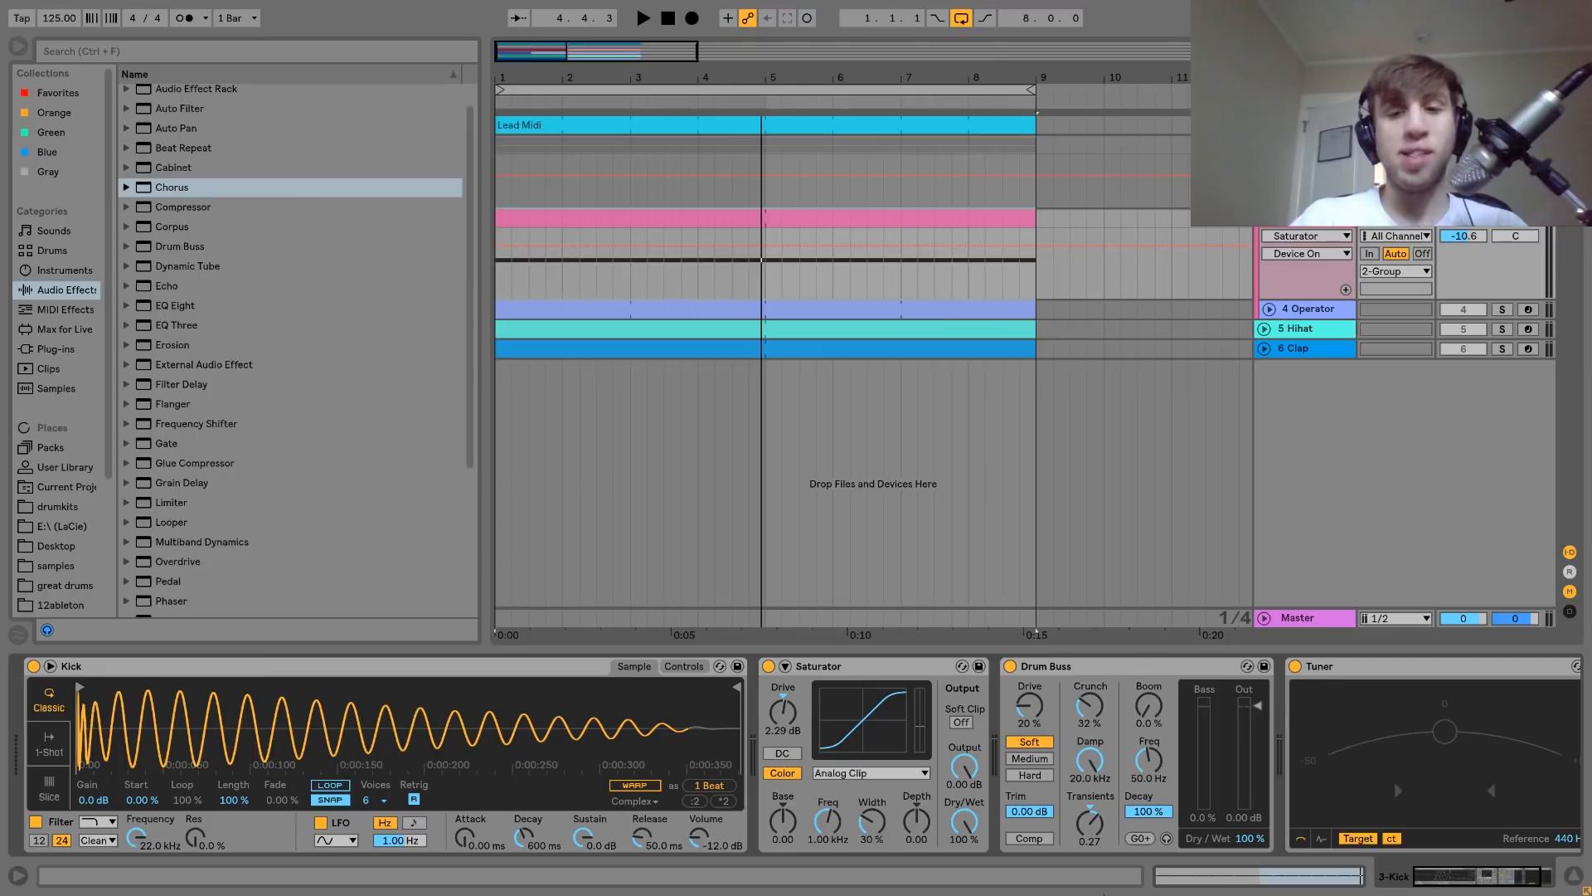
{"action": "key", "text": "space"}
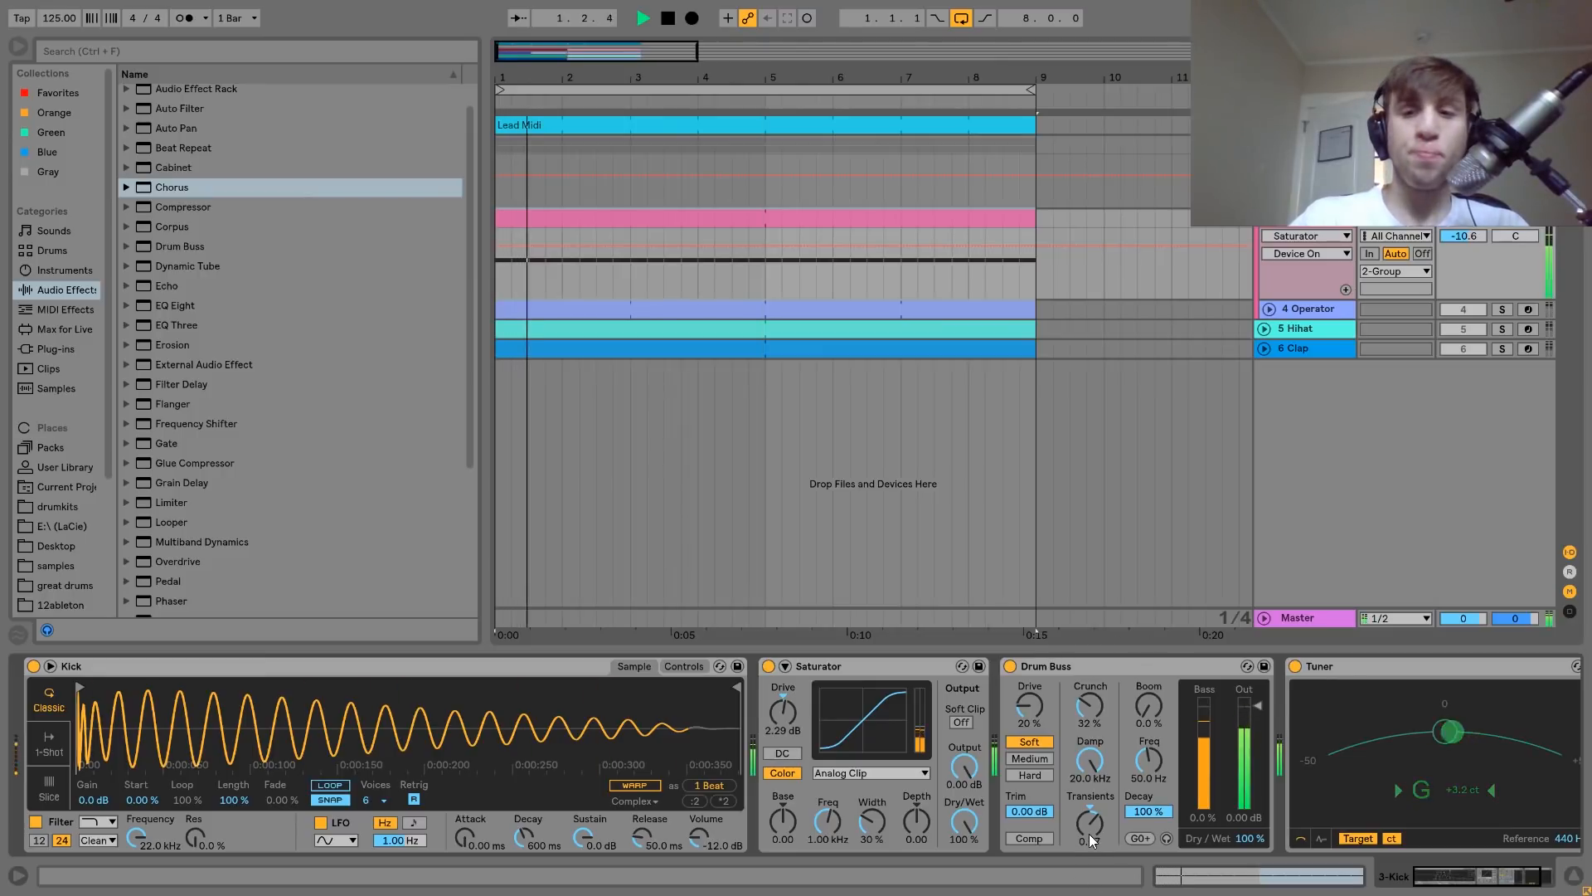
{"action": "left_click", "coordinate": [1086, 835]}
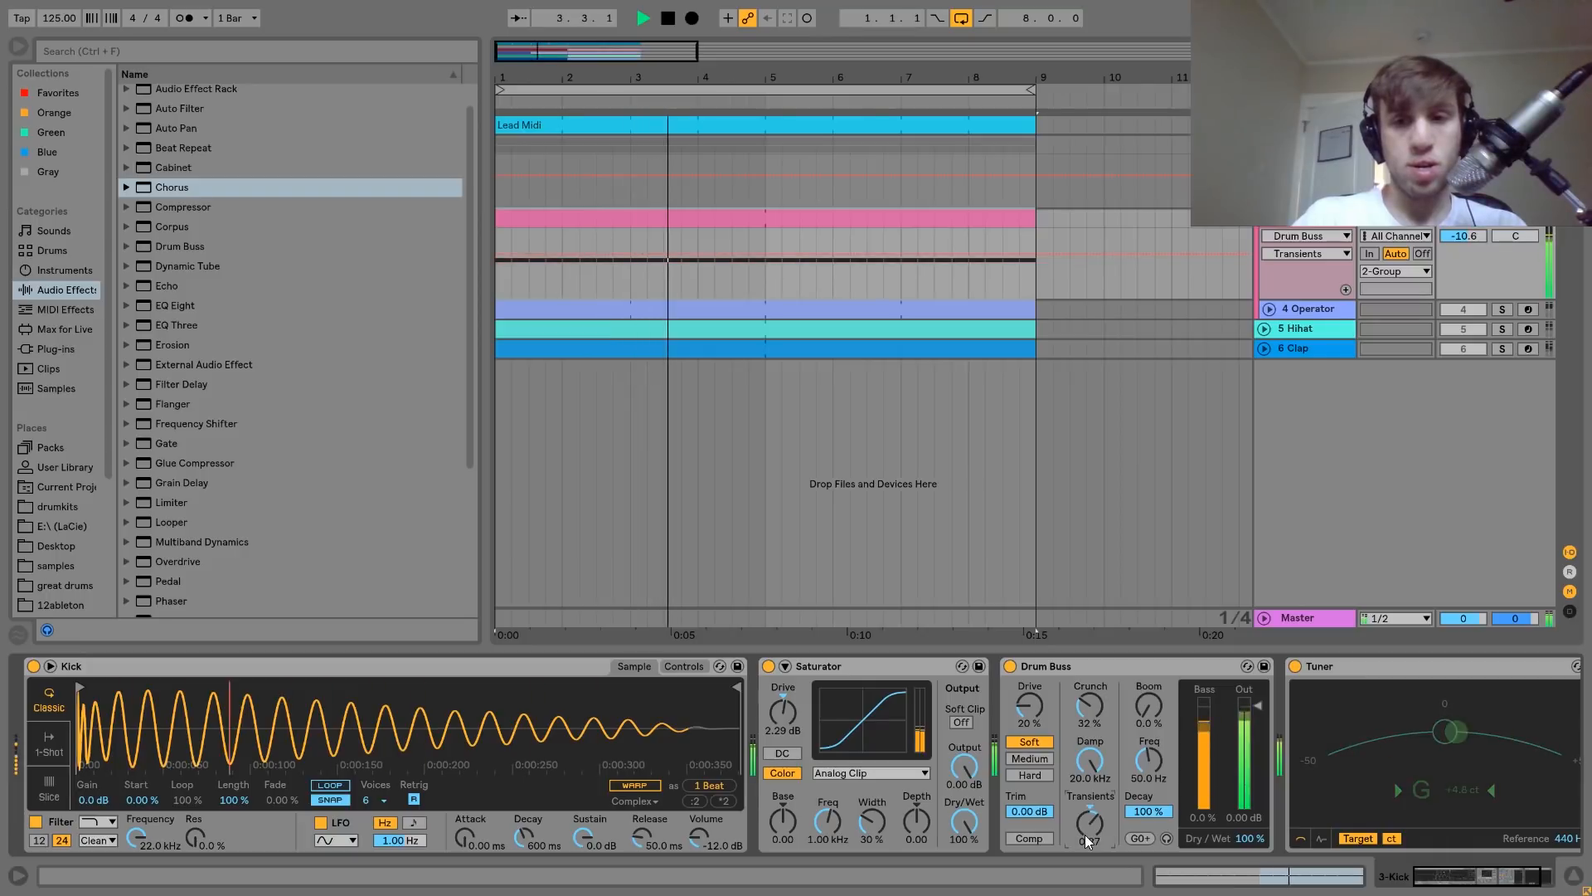
{"action": "key", "text": "space"}
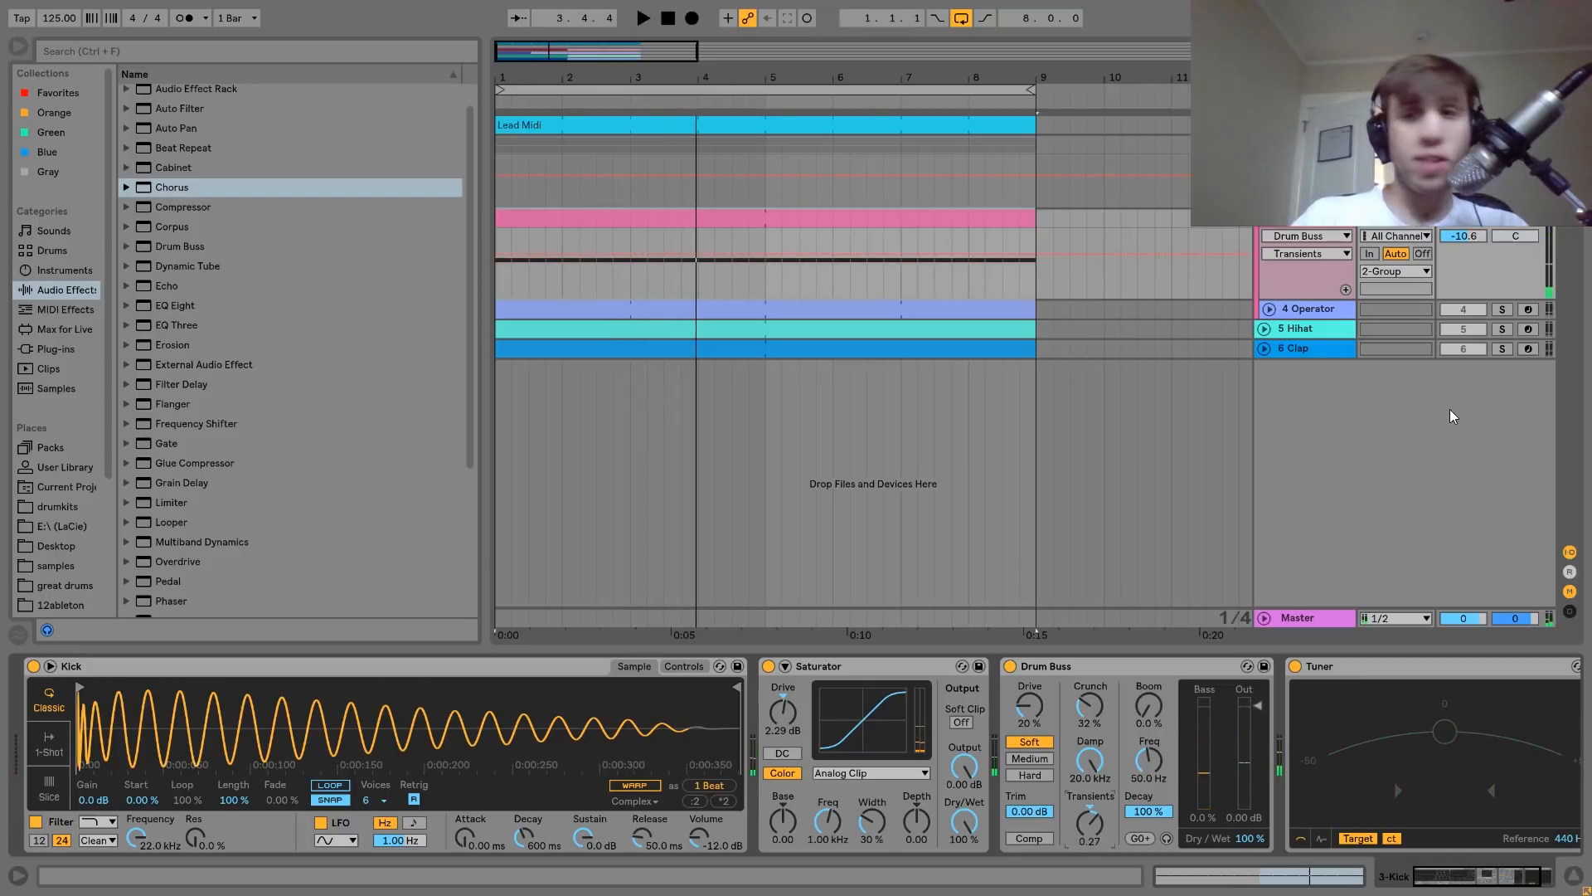
Solo and unfold the Operator track, select its clip and play it on its own
{"action": "left_click", "coordinate": [1319, 309]}
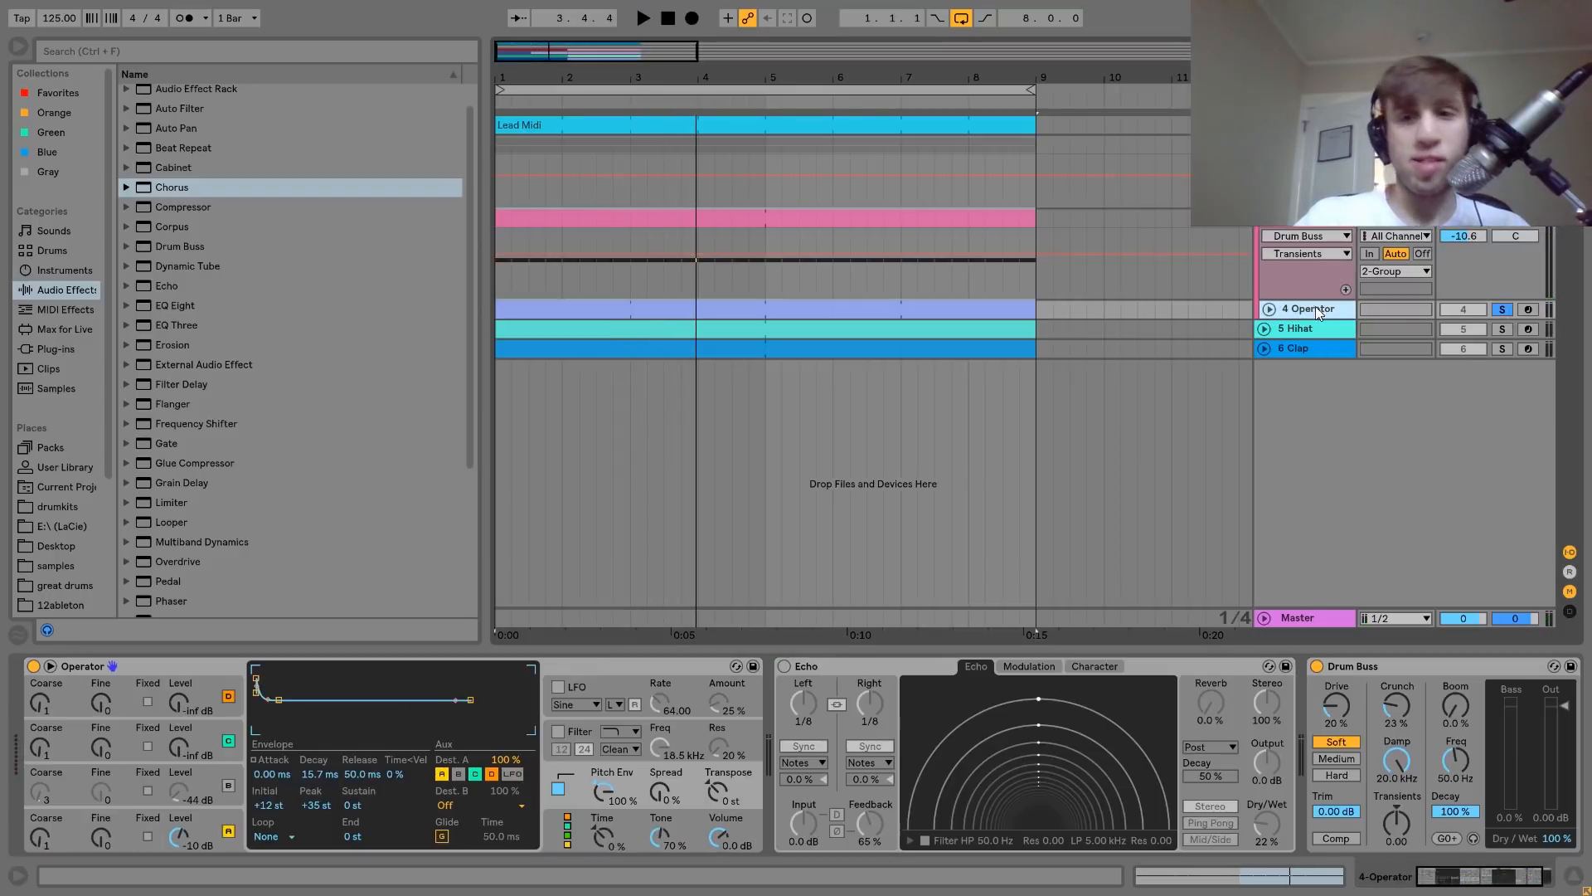
{"action": "left_click", "coordinate": [1269, 308]}
{"action": "left_click", "coordinate": [928, 313]}
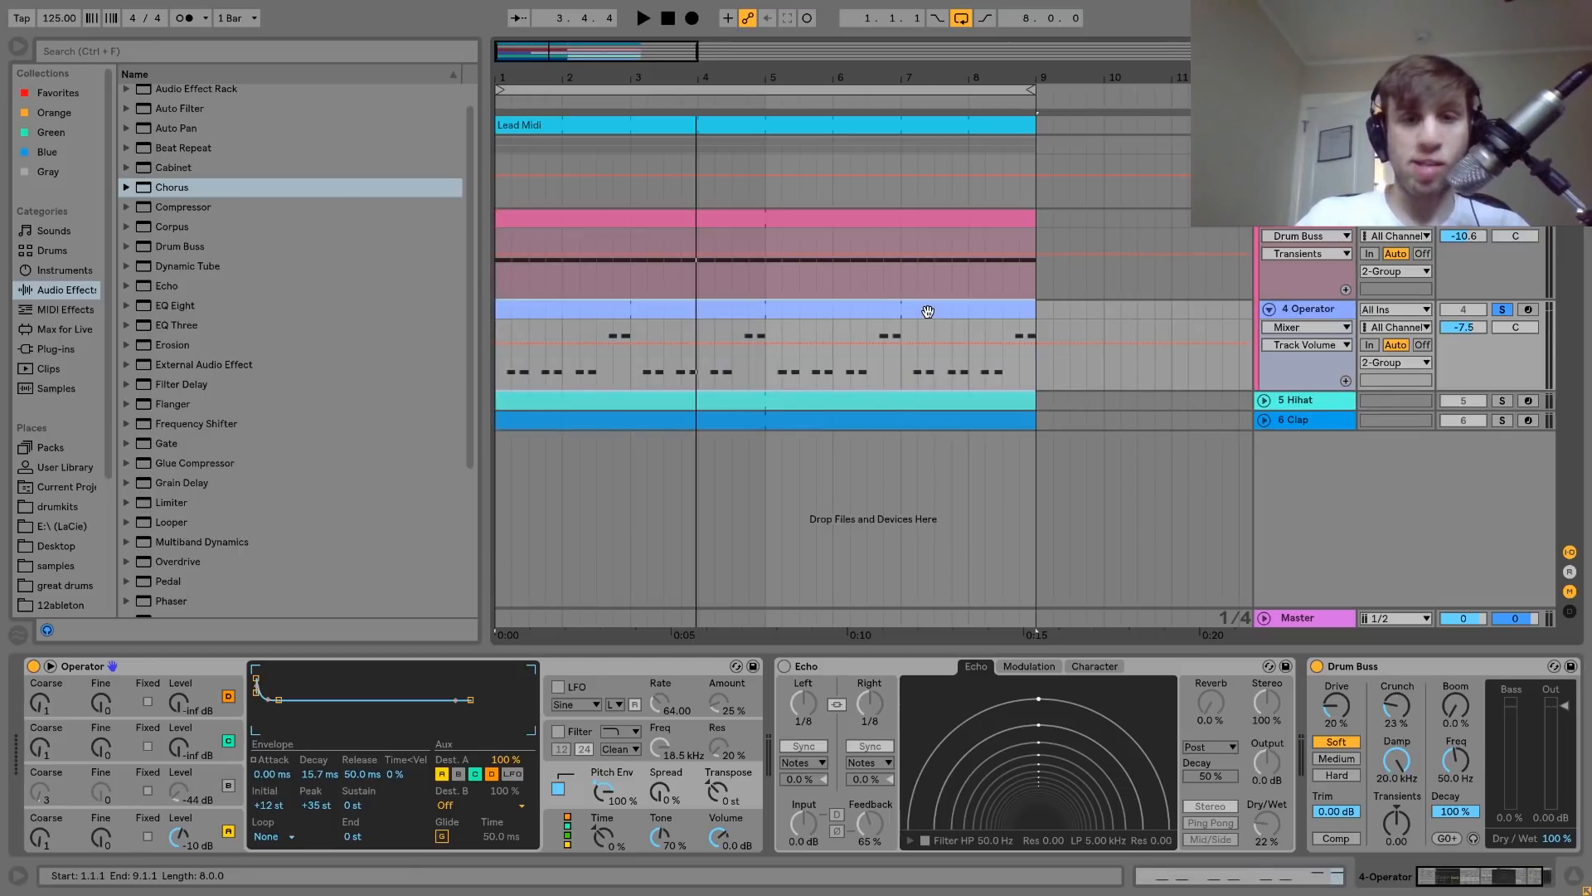
{"action": "key", "text": "space"}
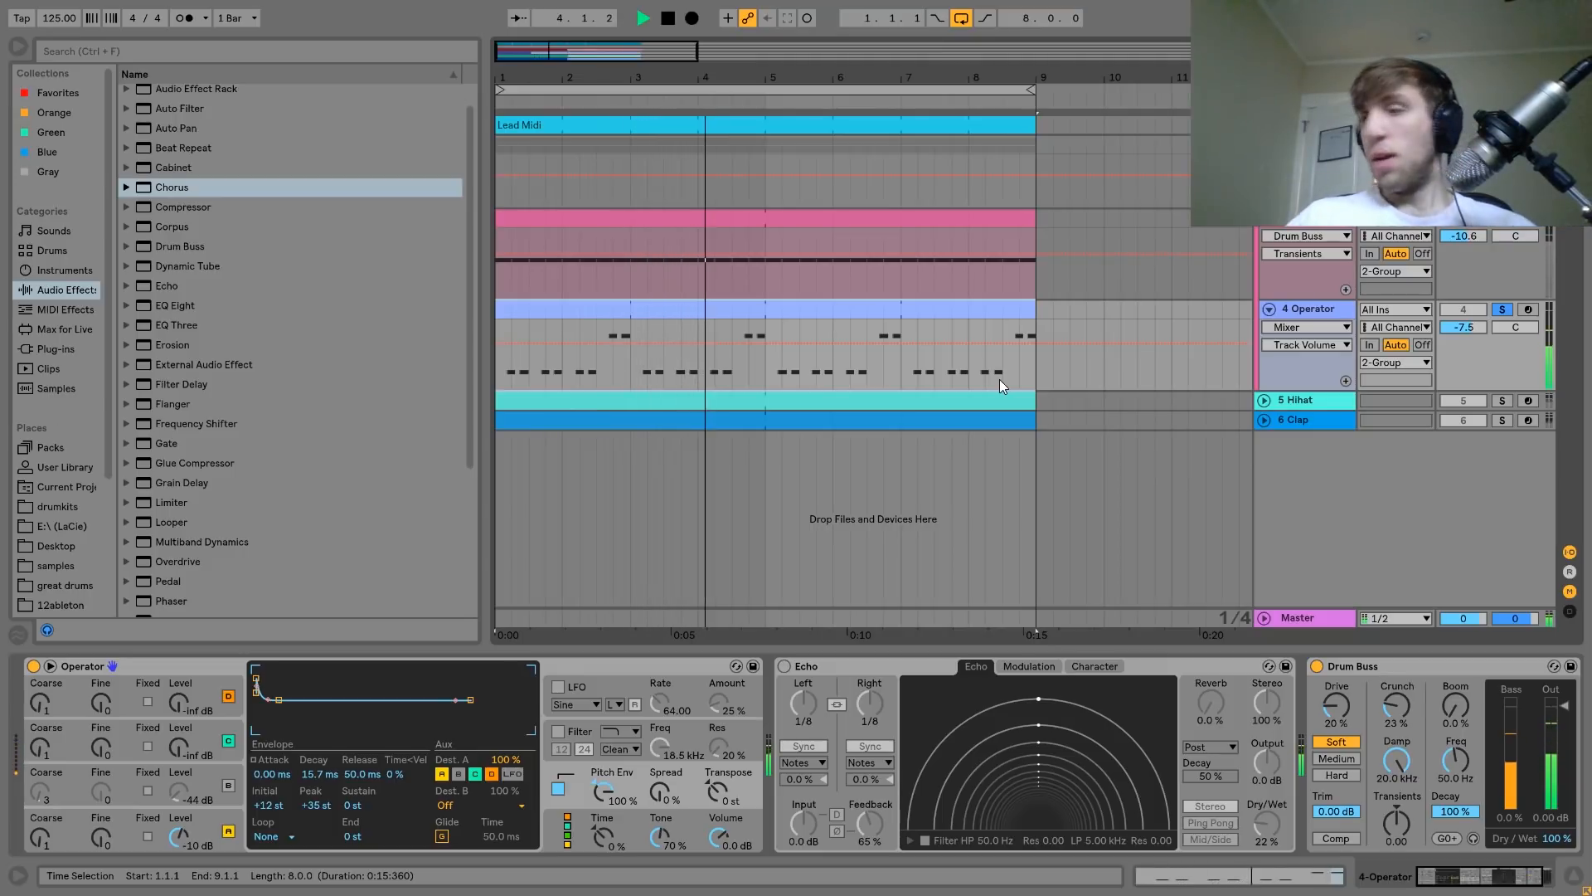
{"action": "key", "text": "space"}
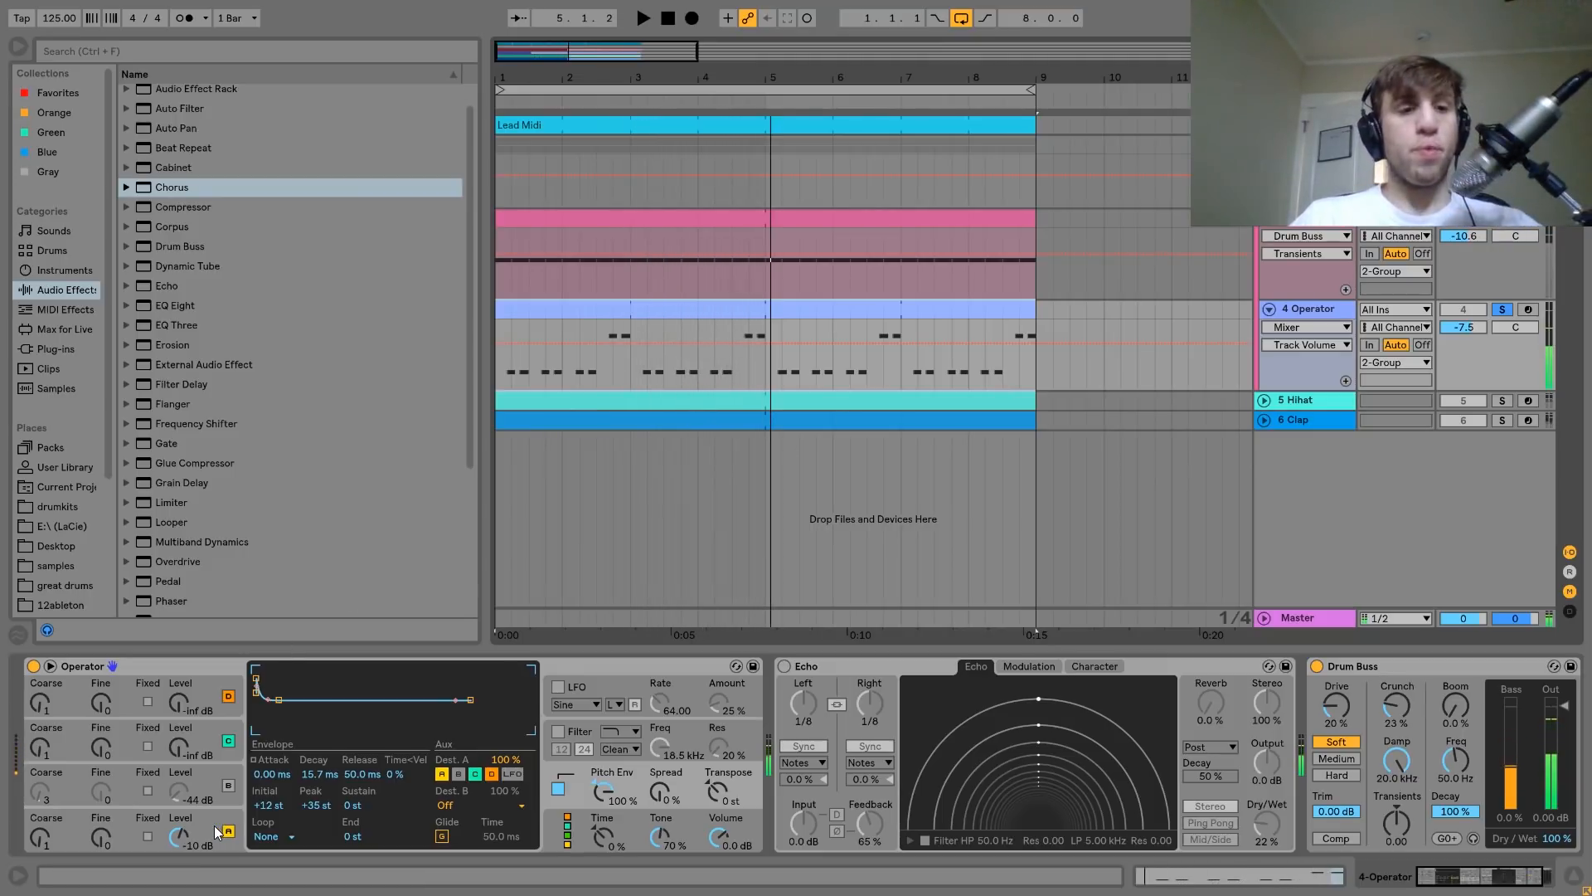
Open the Operator clip's MIDI notes and play the loop with only the kick and Operator sounding
{"action": "double_click", "coordinate": [568, 310]}
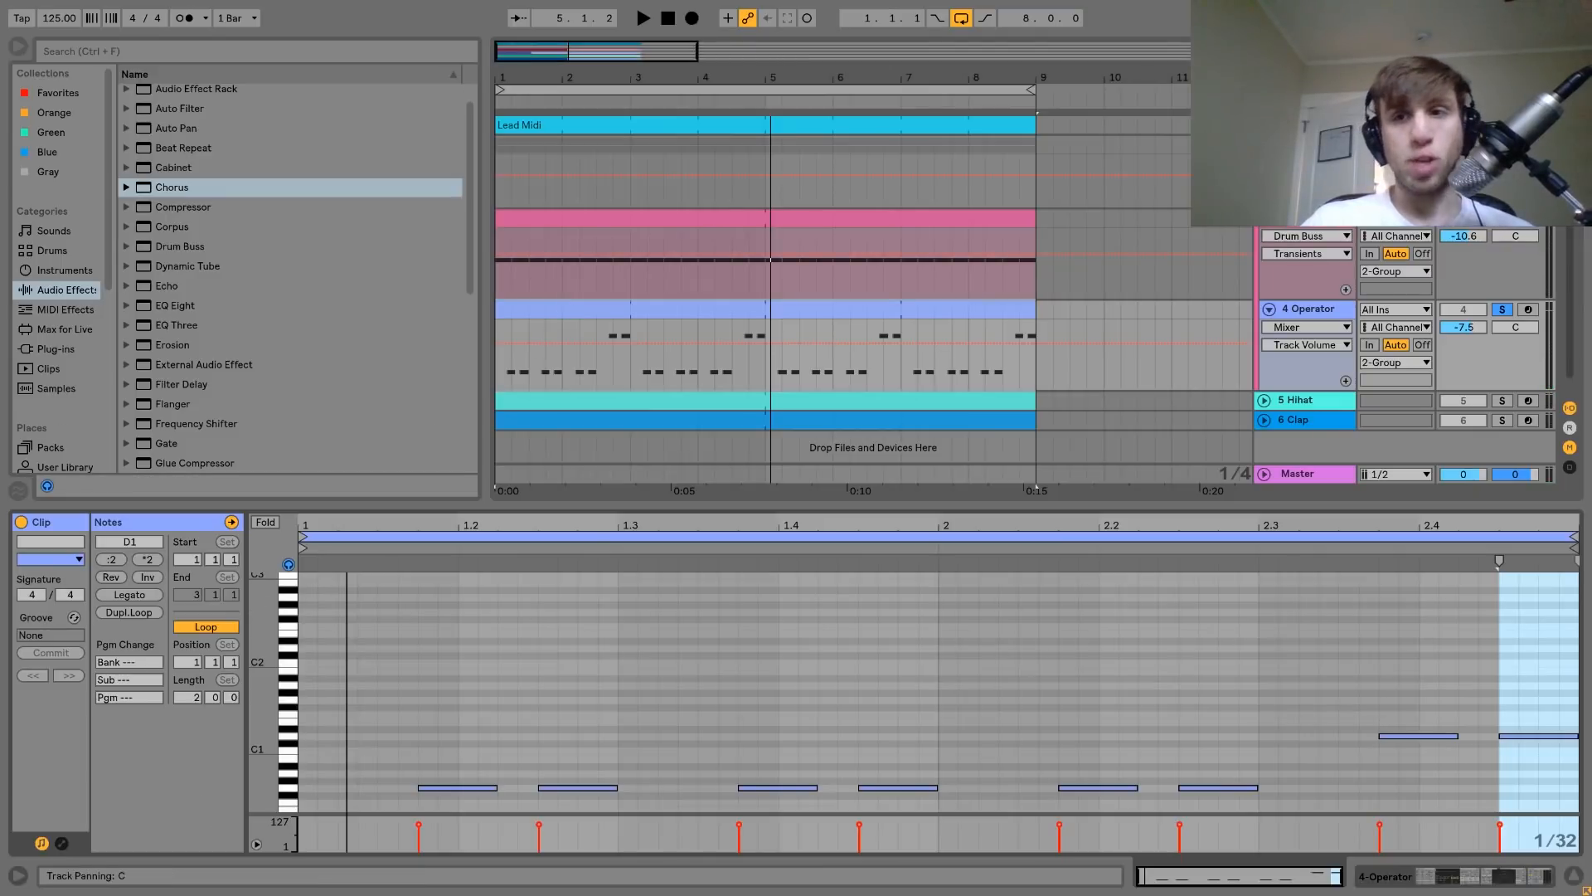
{"action": "key", "text": "ctrl+s"}
{"action": "key", "text": "space"}
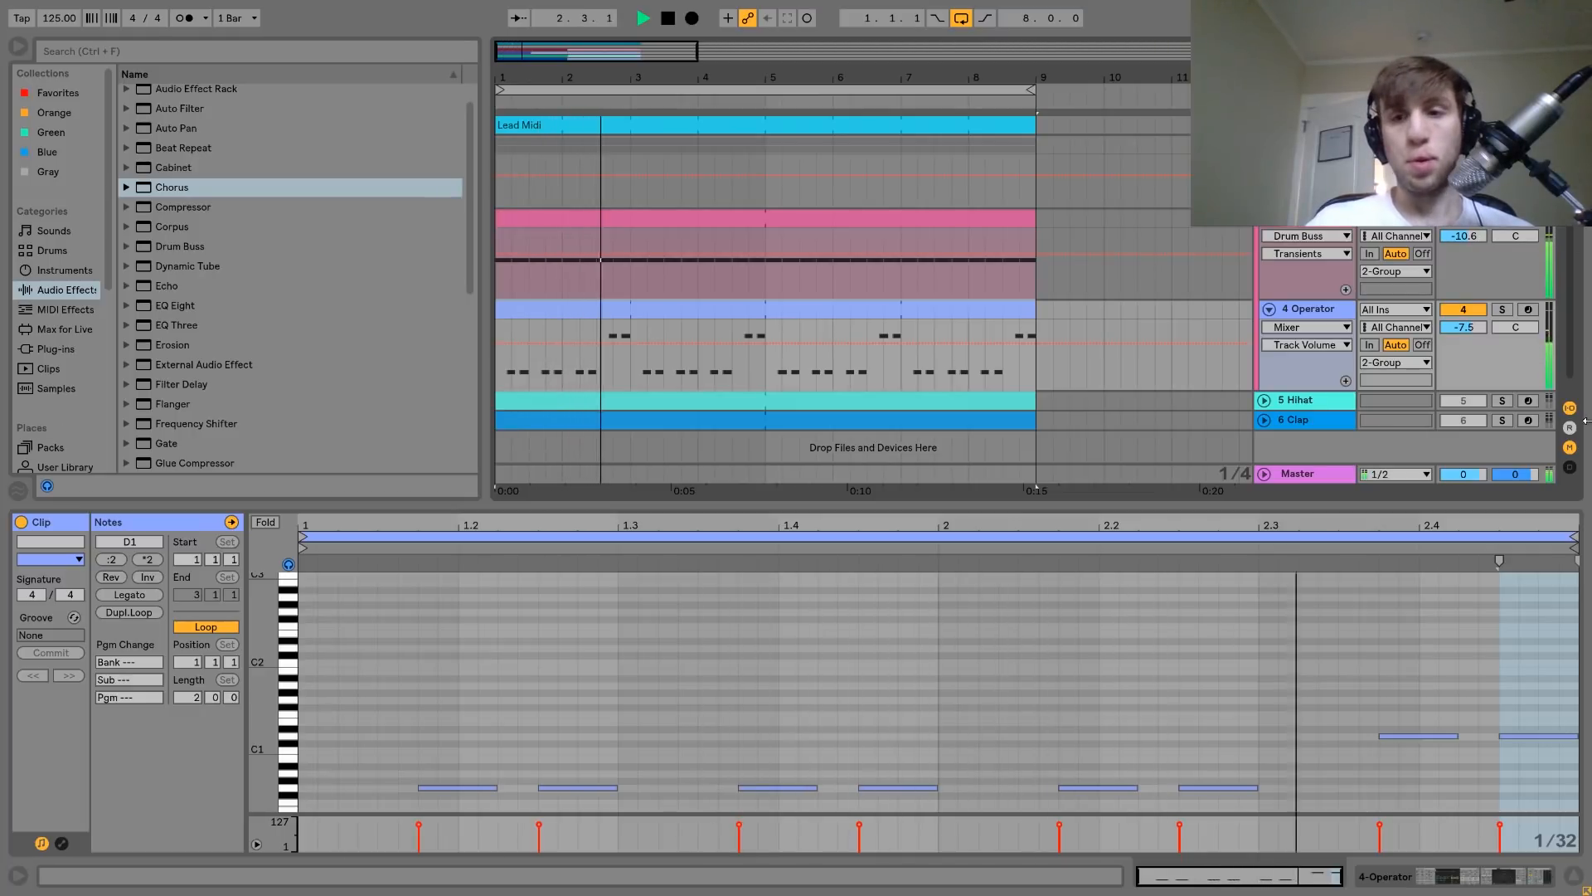
{"action": "key", "text": "space"}
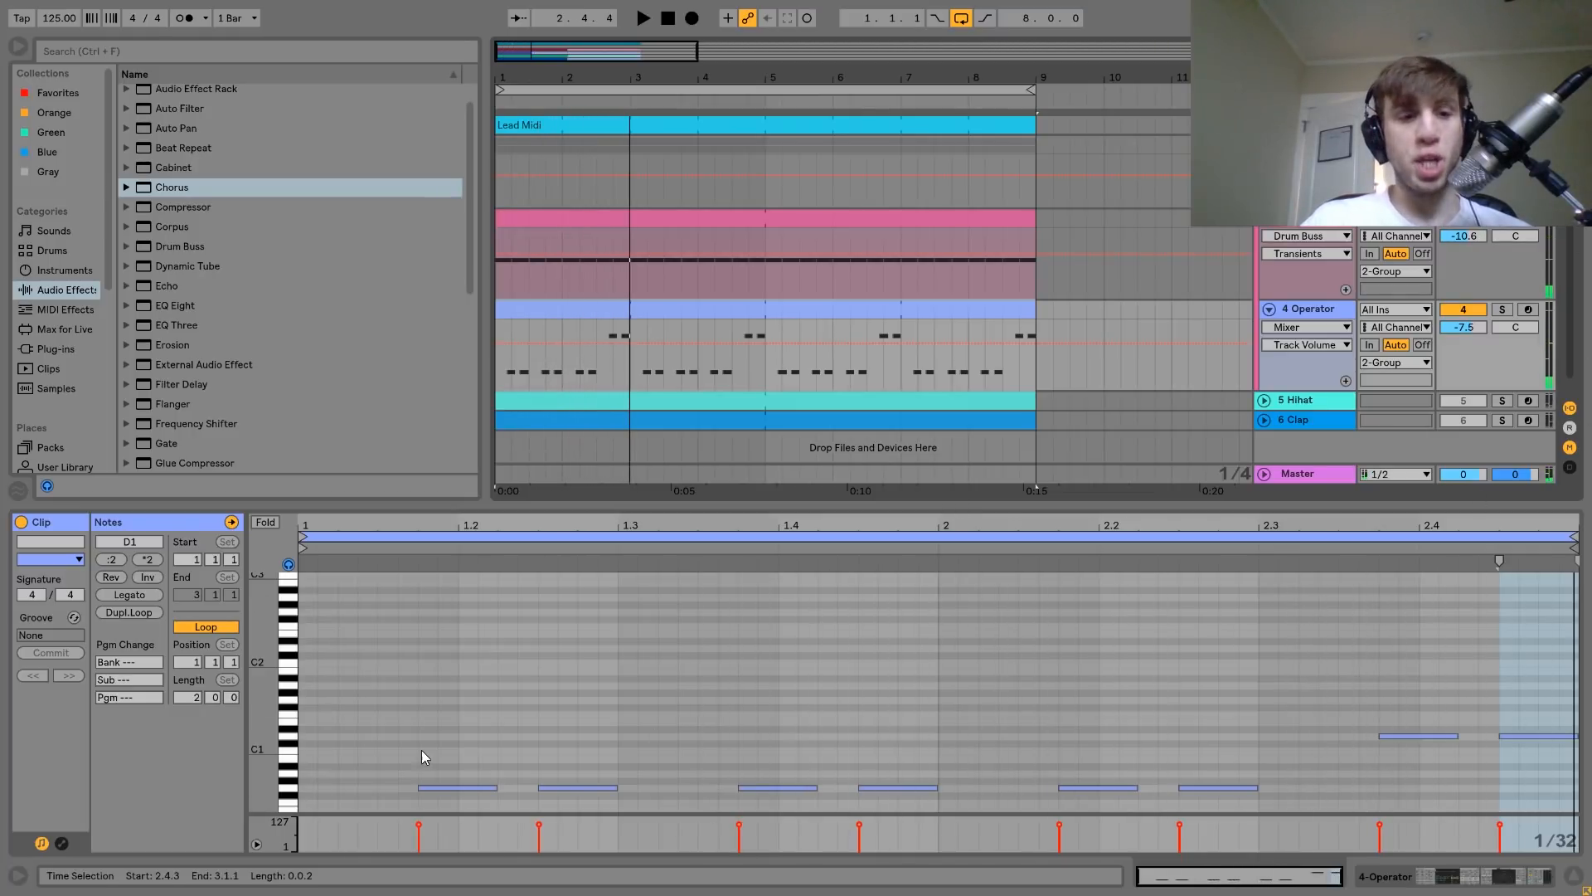
Select the low G0 notes in the Operator clip, then the two higher D1 notes at its end
{"action": "left_click_drag", "start_coordinate": [422, 750], "coordinate": [1173, 792]}
{"action": "left_click", "coordinate": [1264, 791]}
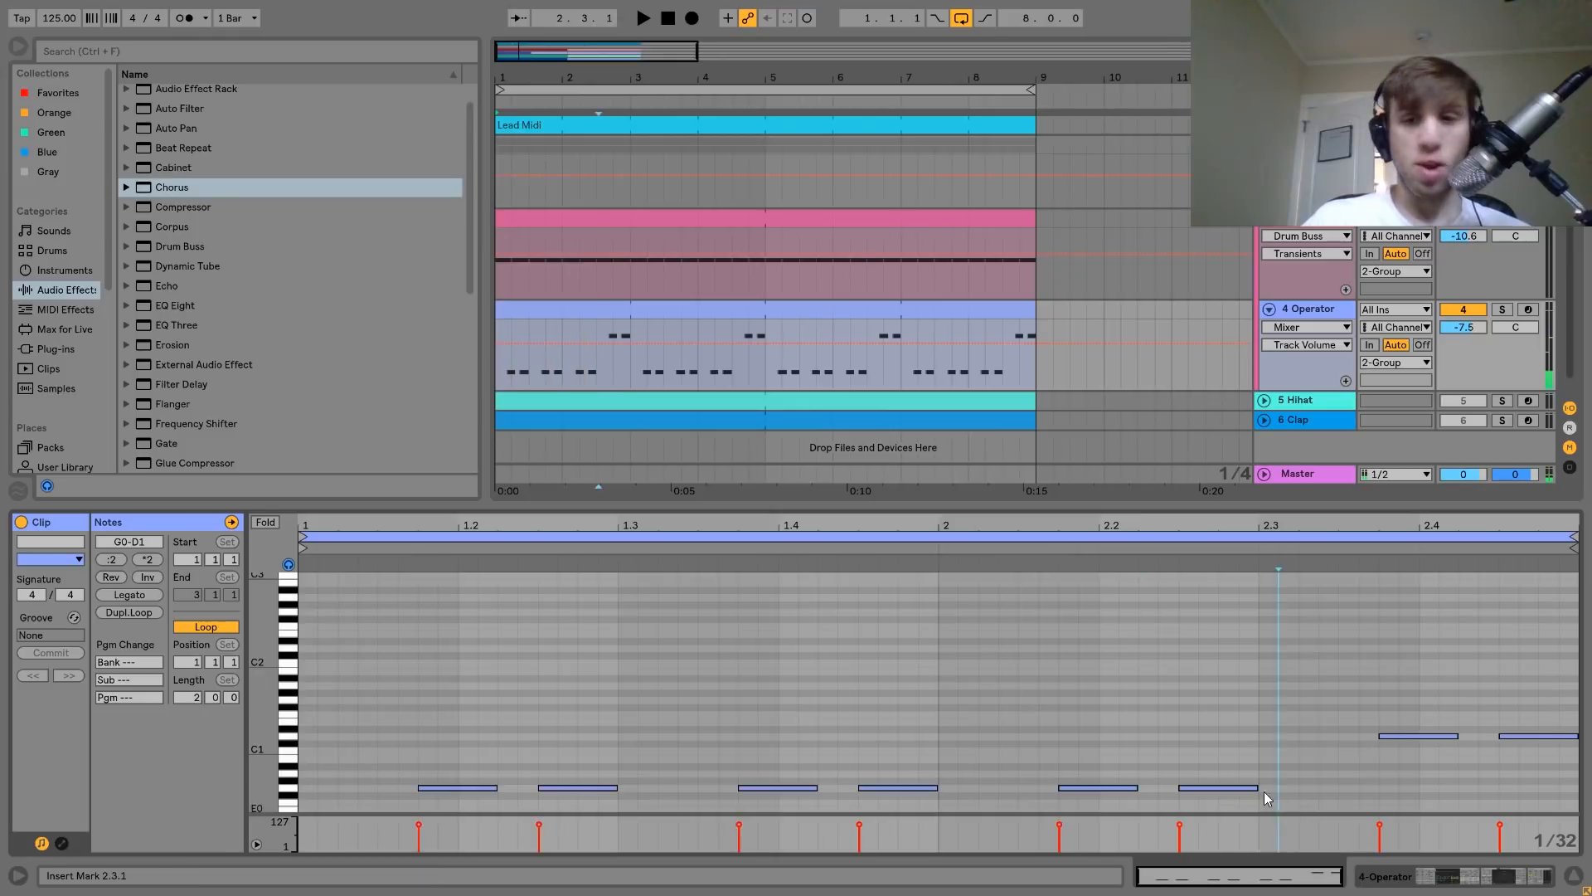
{"action": "left_click_drag", "start_coordinate": [1284, 806], "coordinate": [1214, 753]}
{"action": "left_click_drag", "start_coordinate": [1351, 782], "coordinate": [1523, 706]}
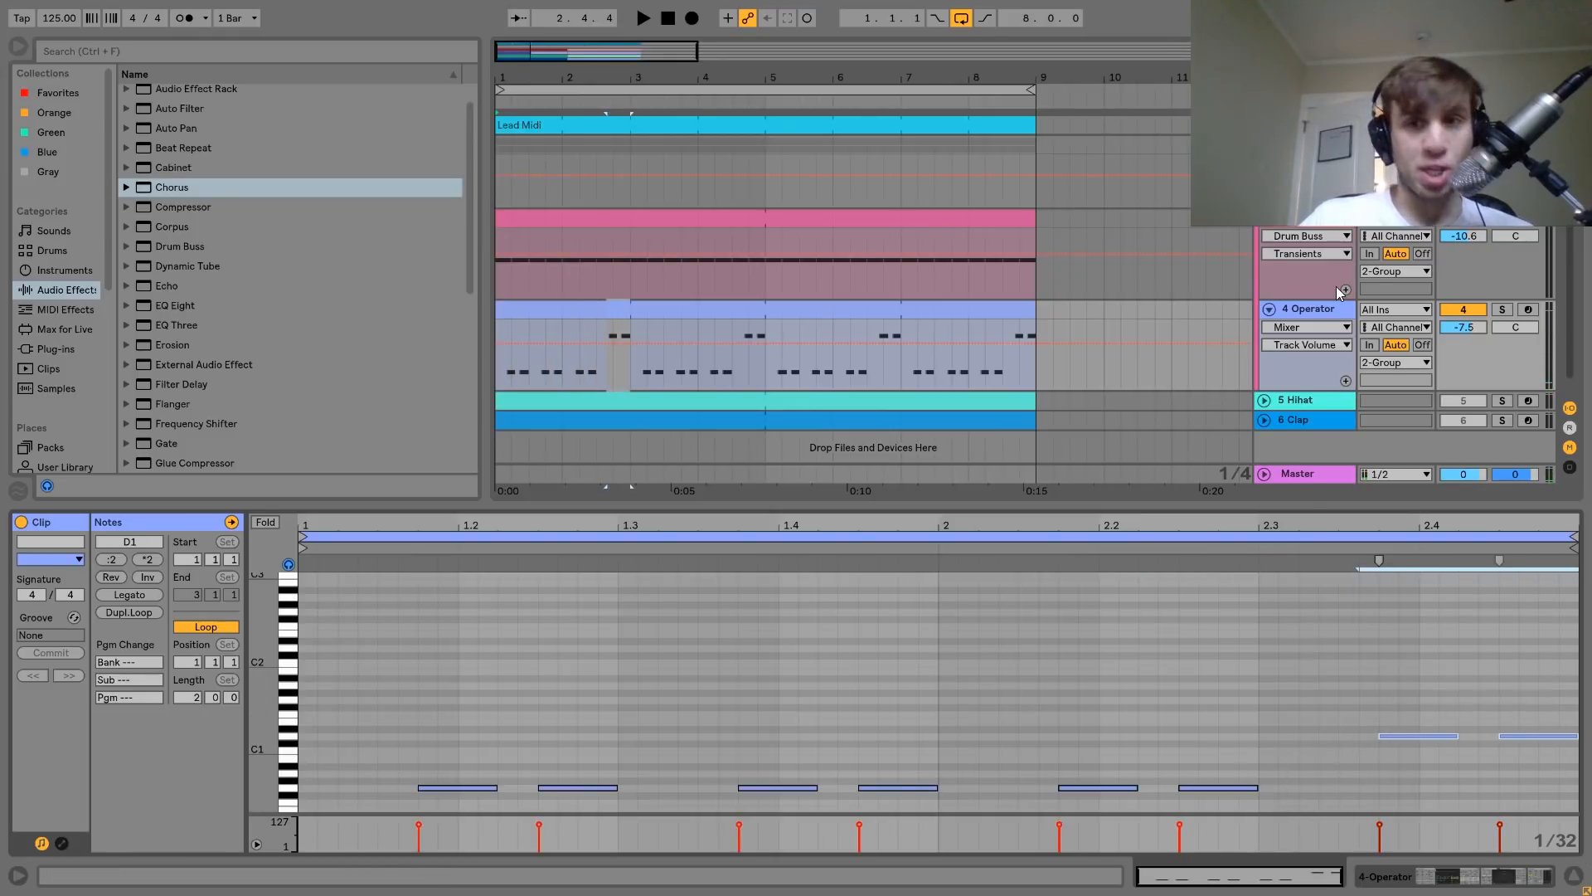
Show the Operator track's devices, select its whole clip and play the full beat with nothing soloed
{"action": "left_click", "coordinate": [1310, 308]}
{"action": "key", "text": "space"}
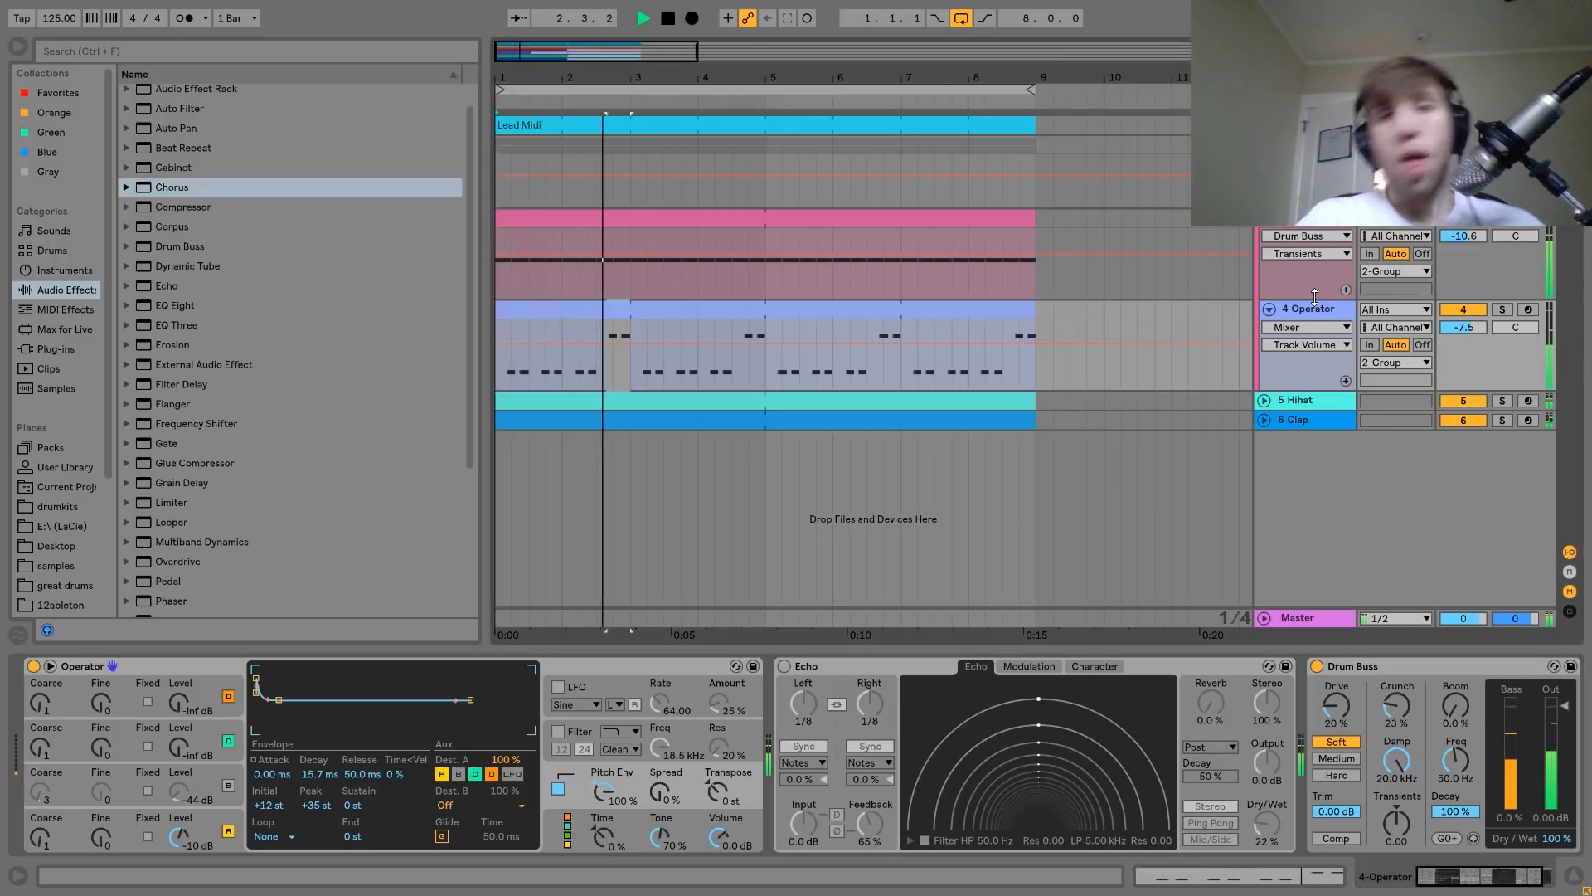
{"action": "key", "text": "space"}
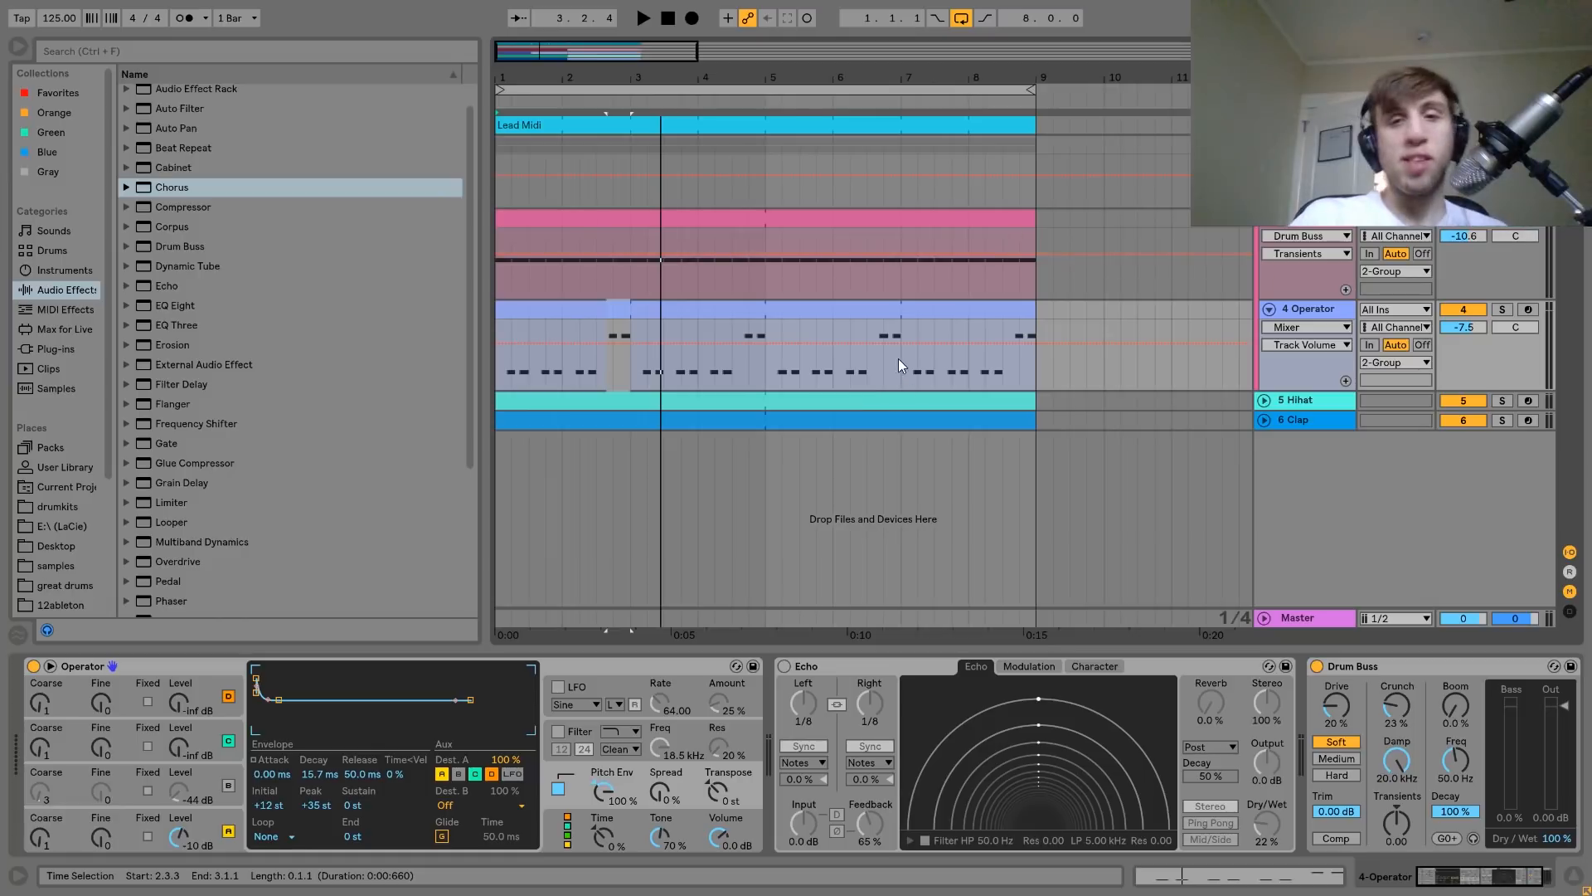
{"action": "left_click", "coordinate": [885, 309]}
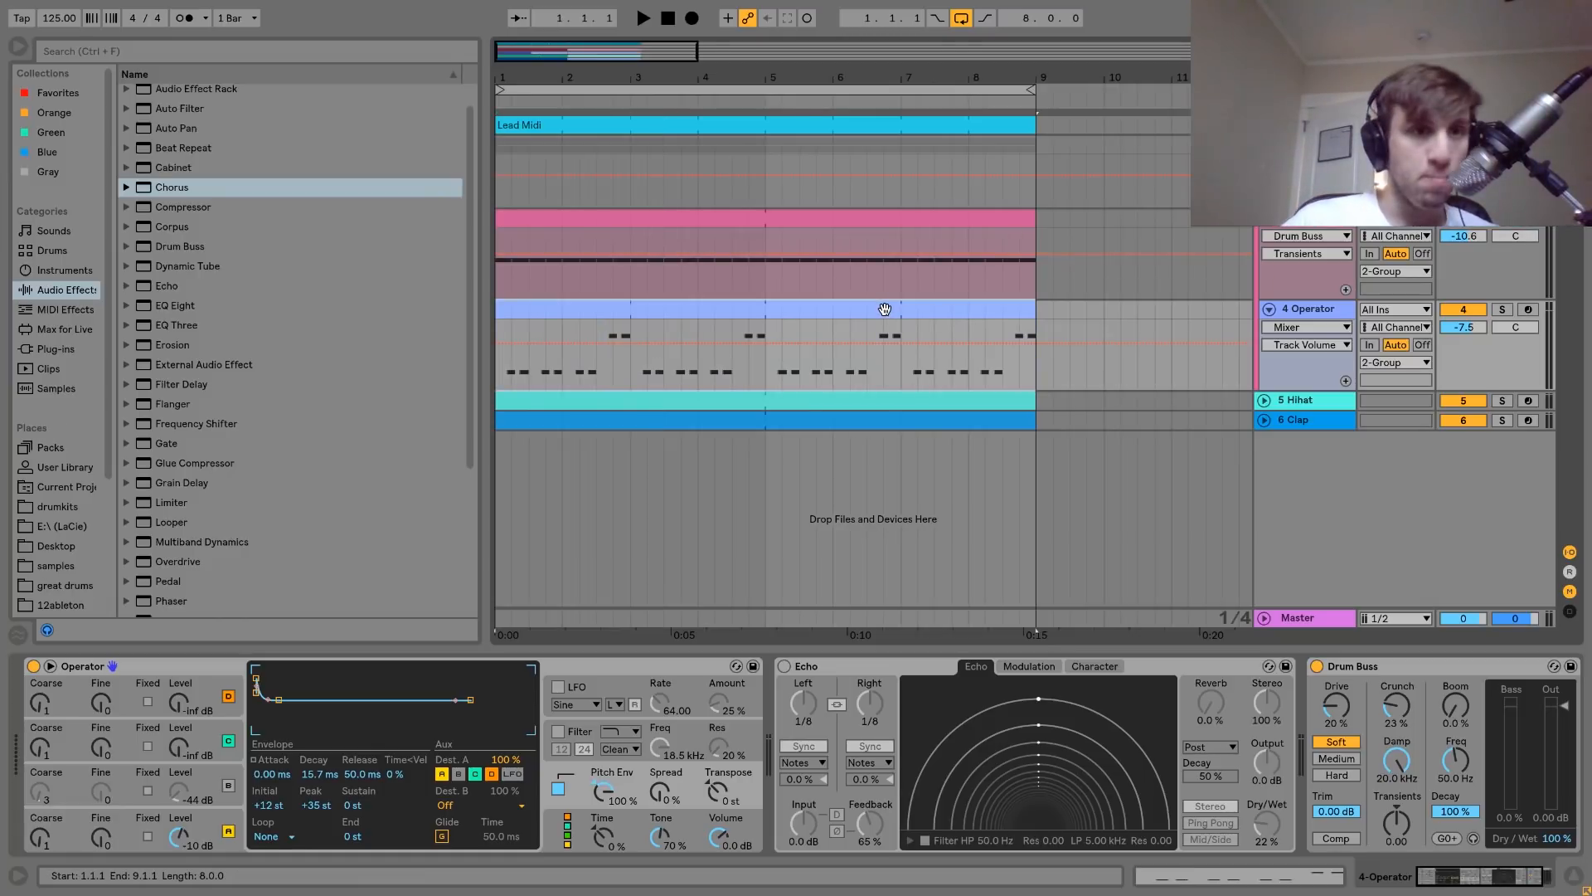
{"action": "key", "text": "space"}
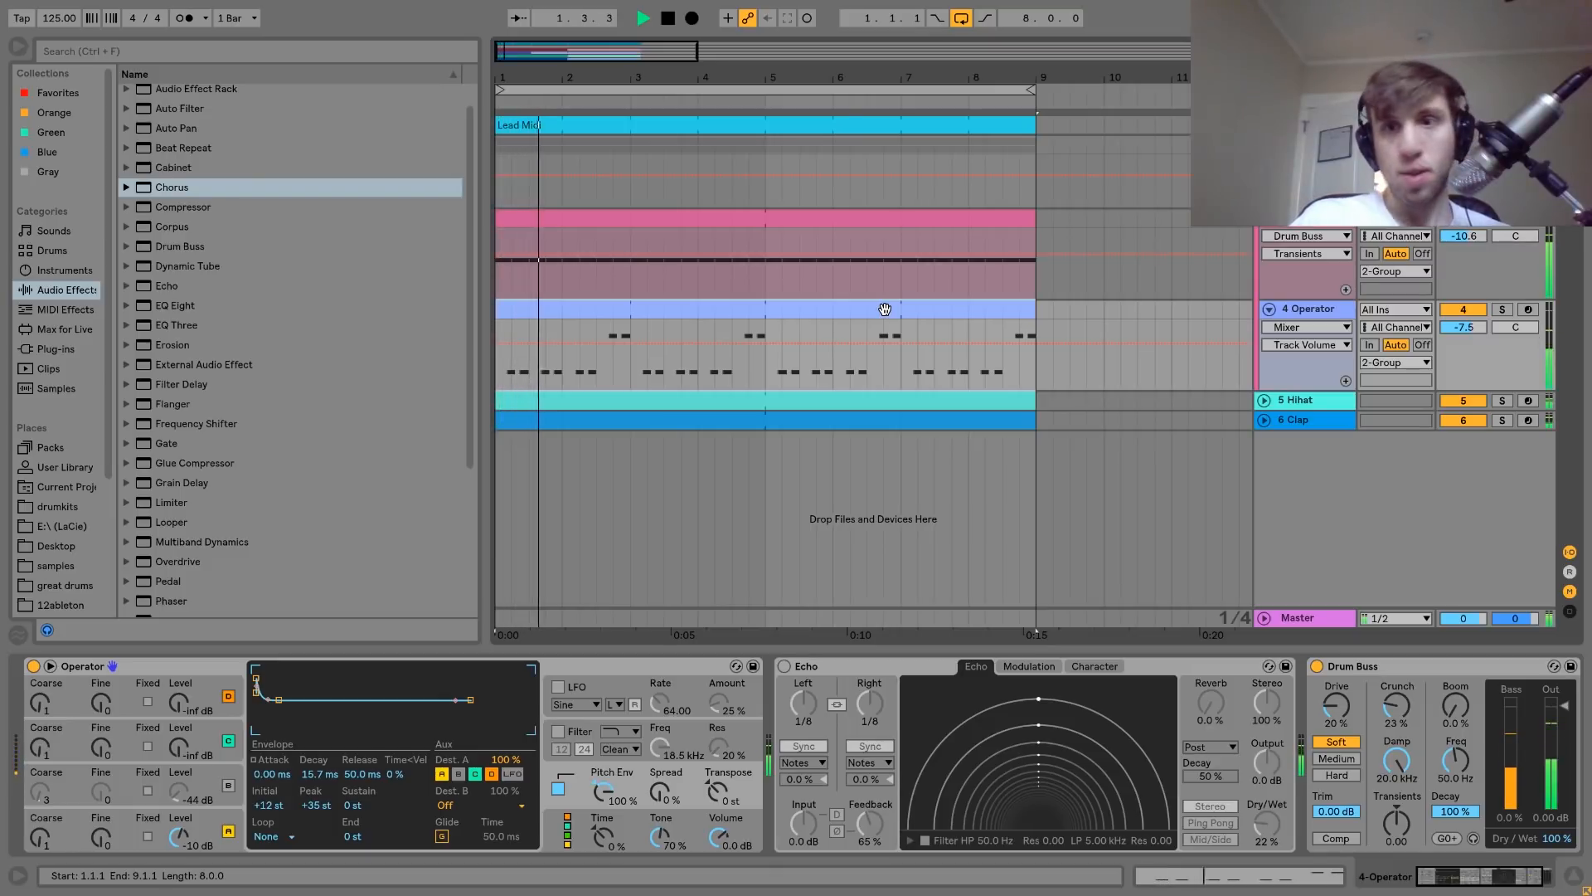
{"action": "key", "text": "space"}
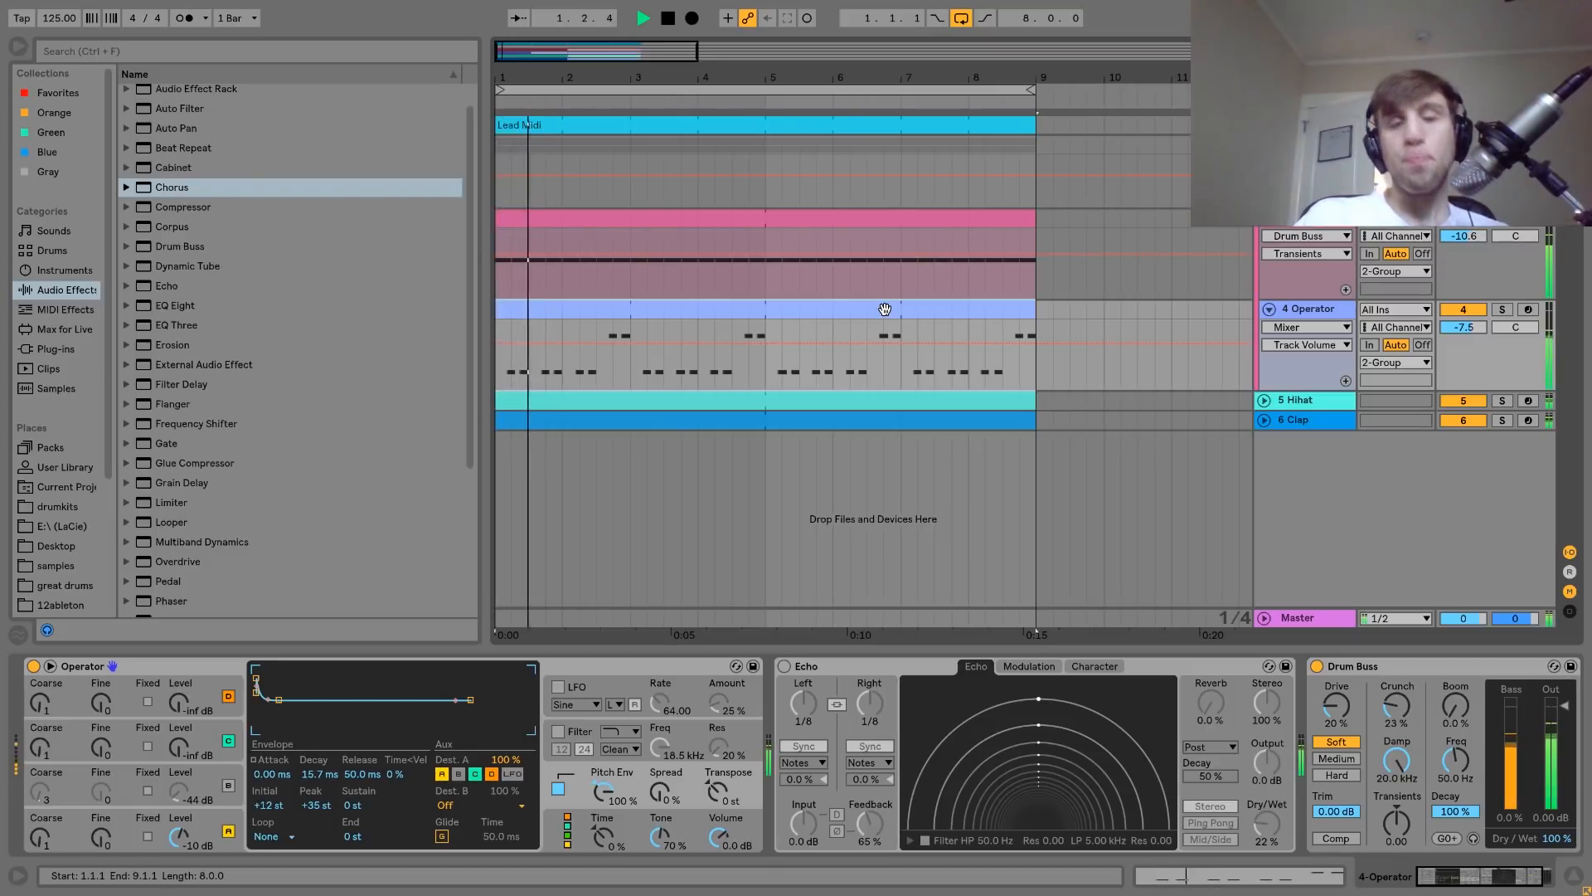
{"action": "key", "text": "space"}
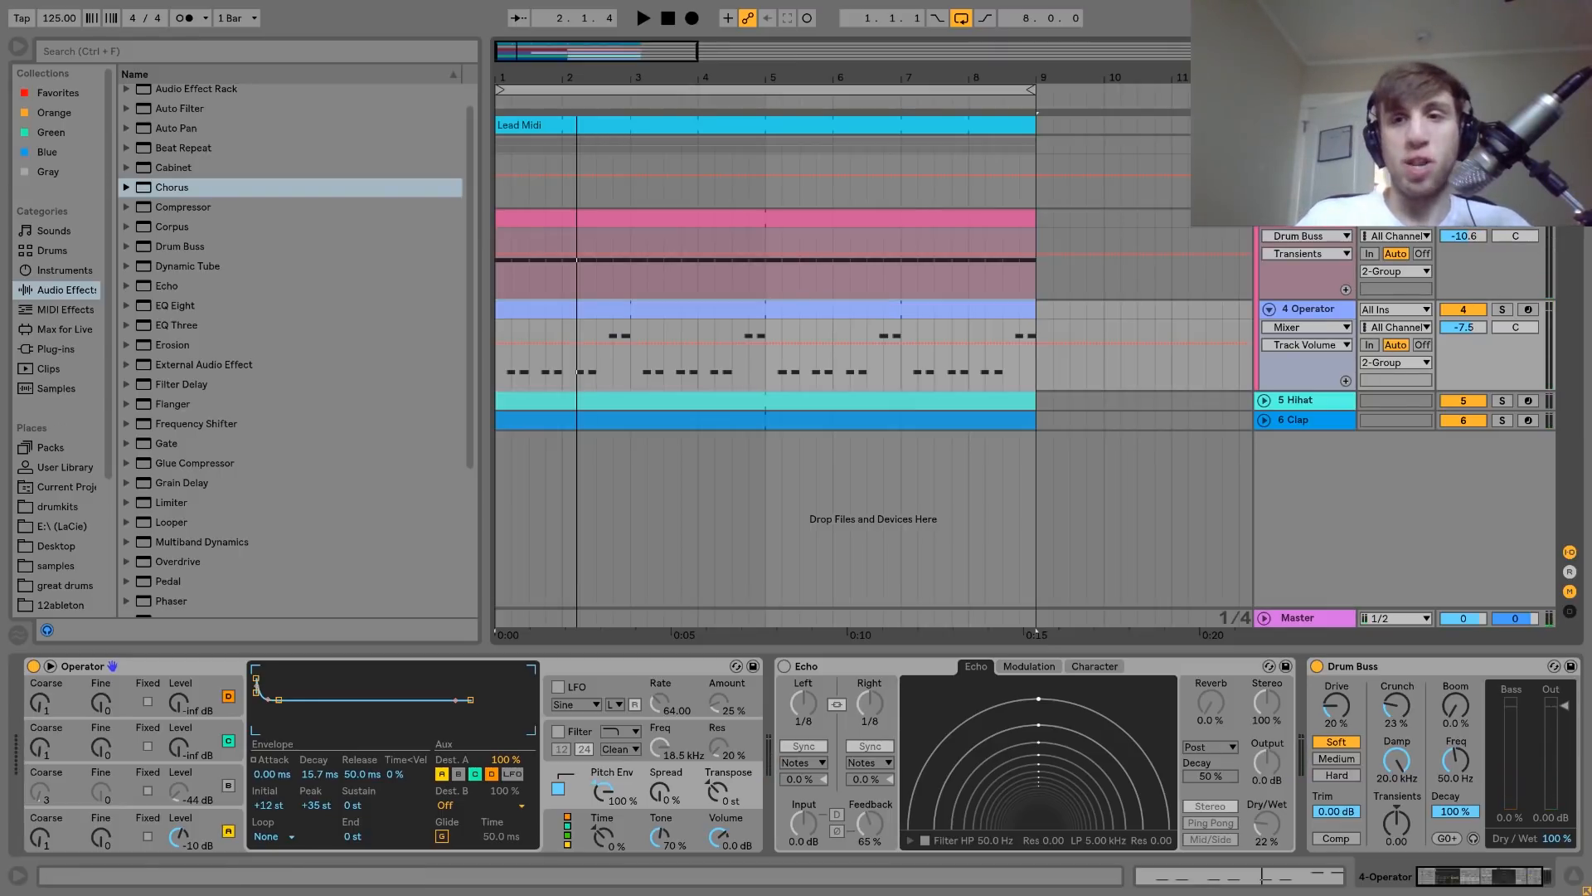
Mute the Operator track and play the loop to hear the beat without it
{"action": "key", "text": "space"}
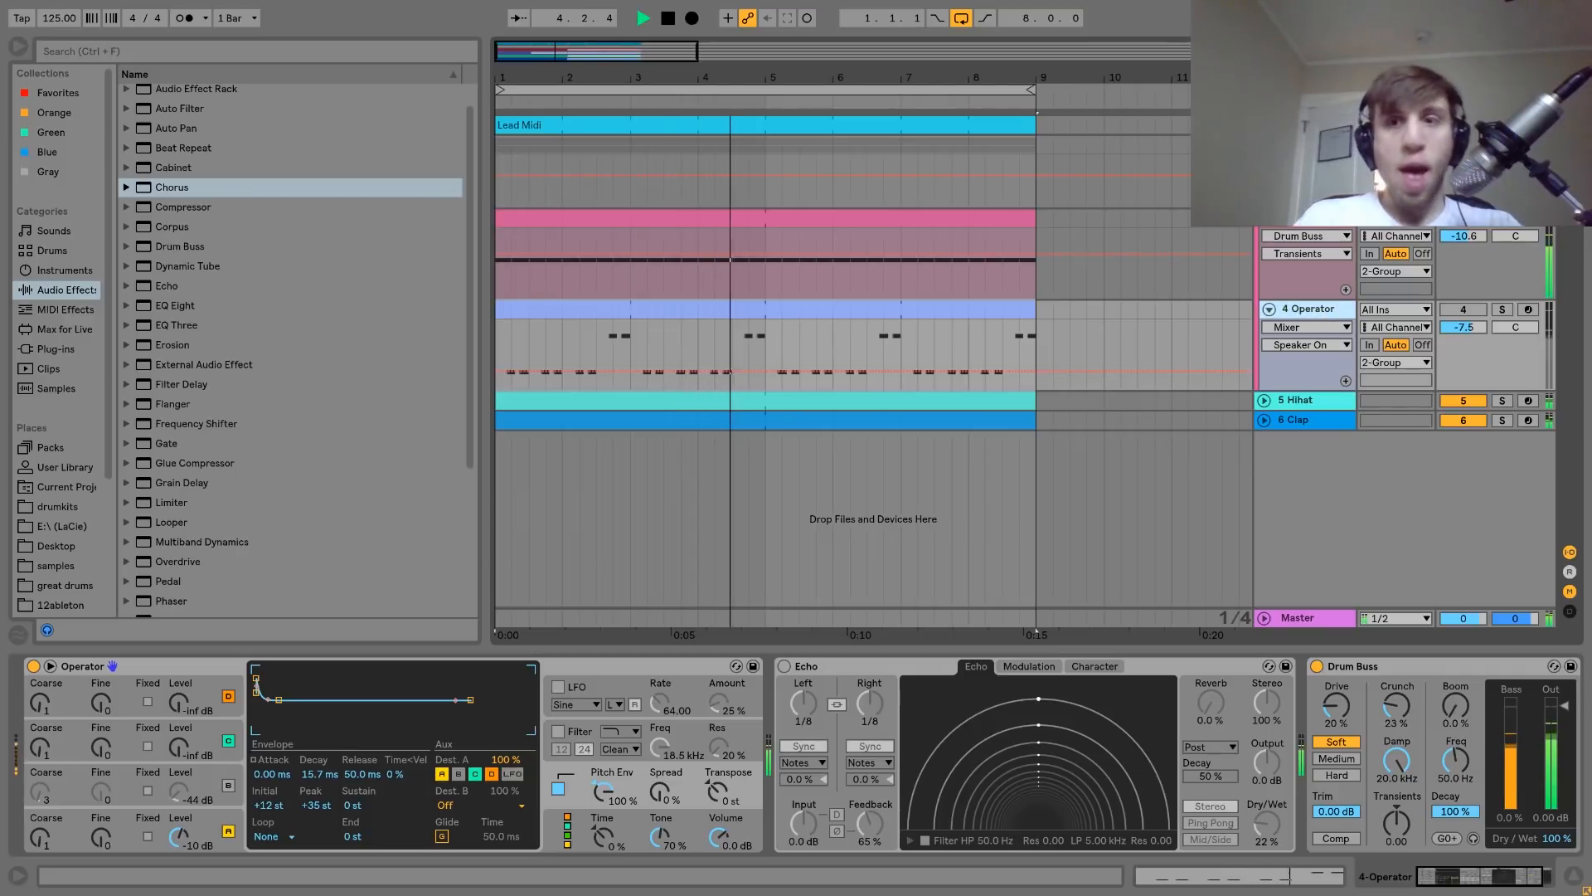
{"action": "key", "text": "space"}
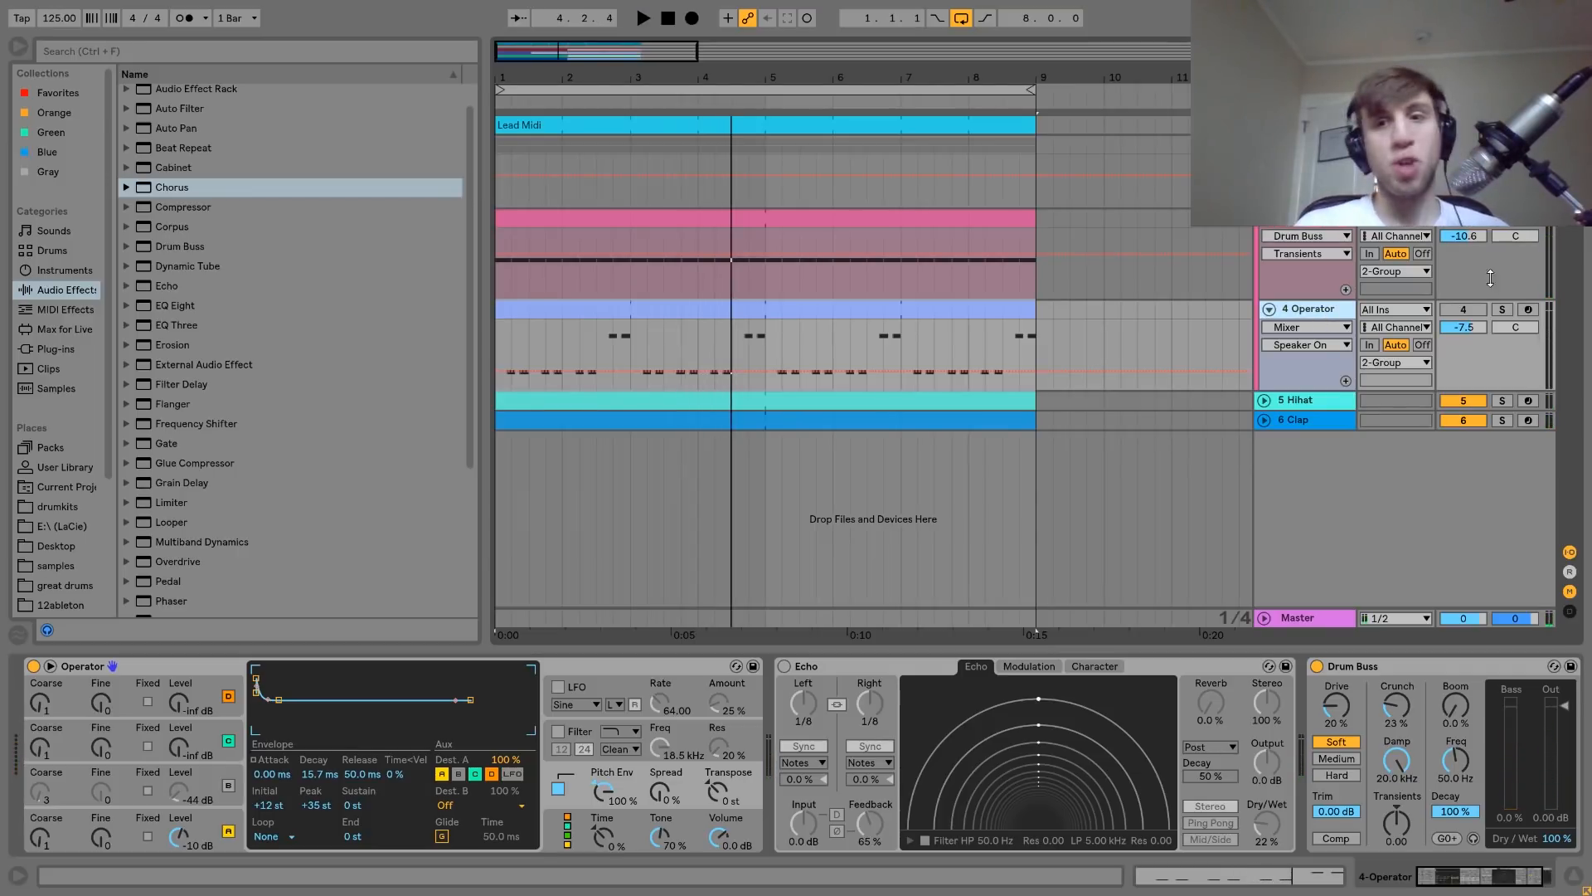
Unmute the Operator track, play the beat and delete the Echo device from the track
{"action": "left_click", "coordinate": [1446, 310]}
{"action": "key", "text": "space"}
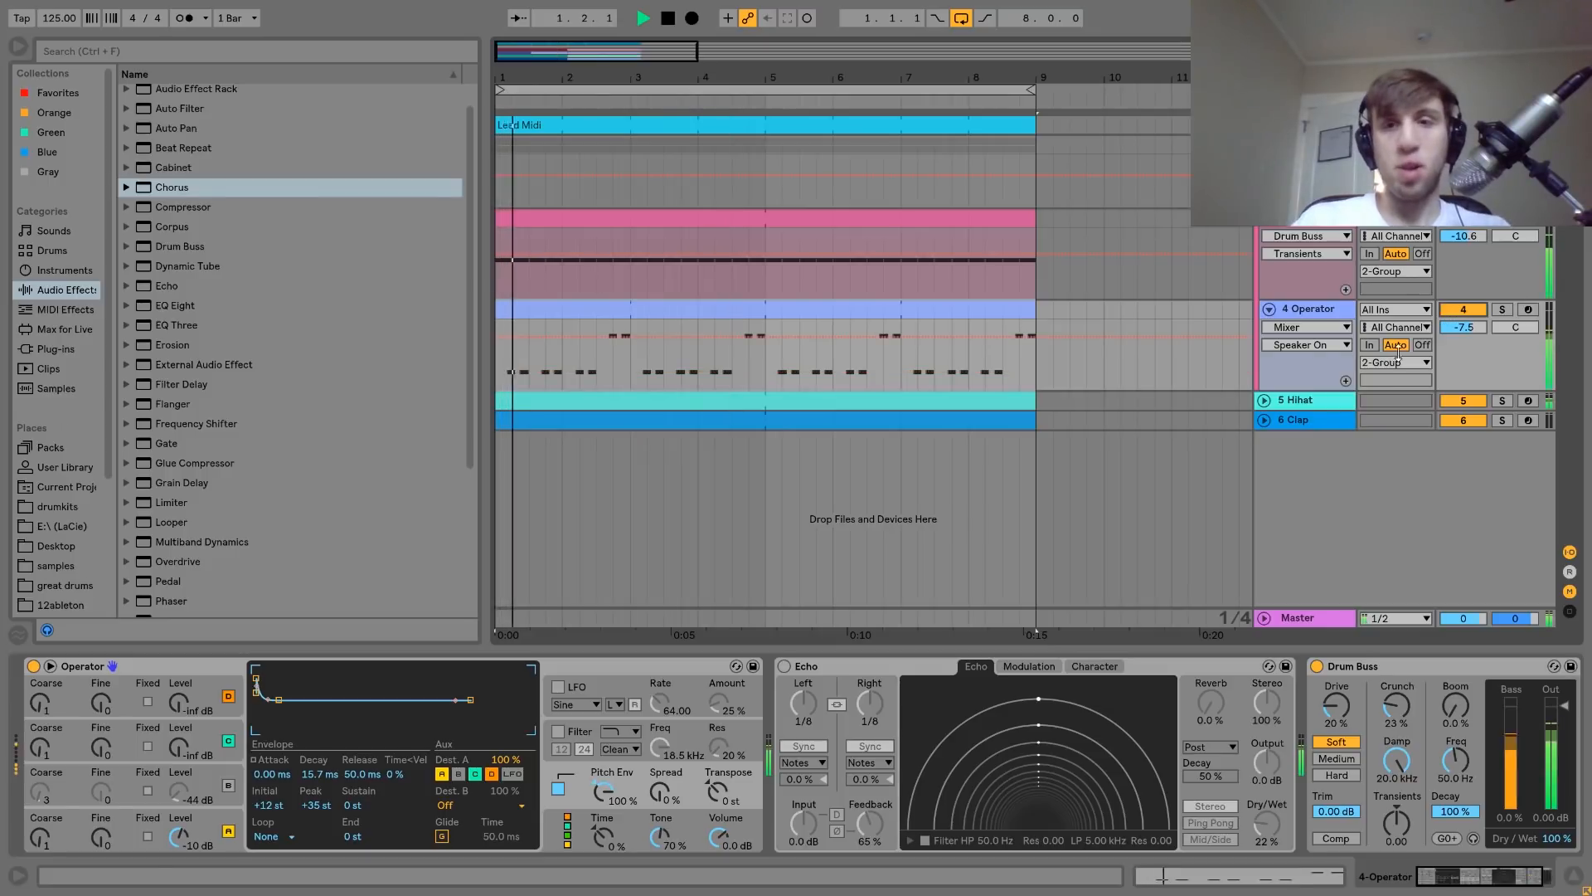
{"action": "left_click", "coordinate": [902, 666]}
{"action": "key", "text": "Delete"}
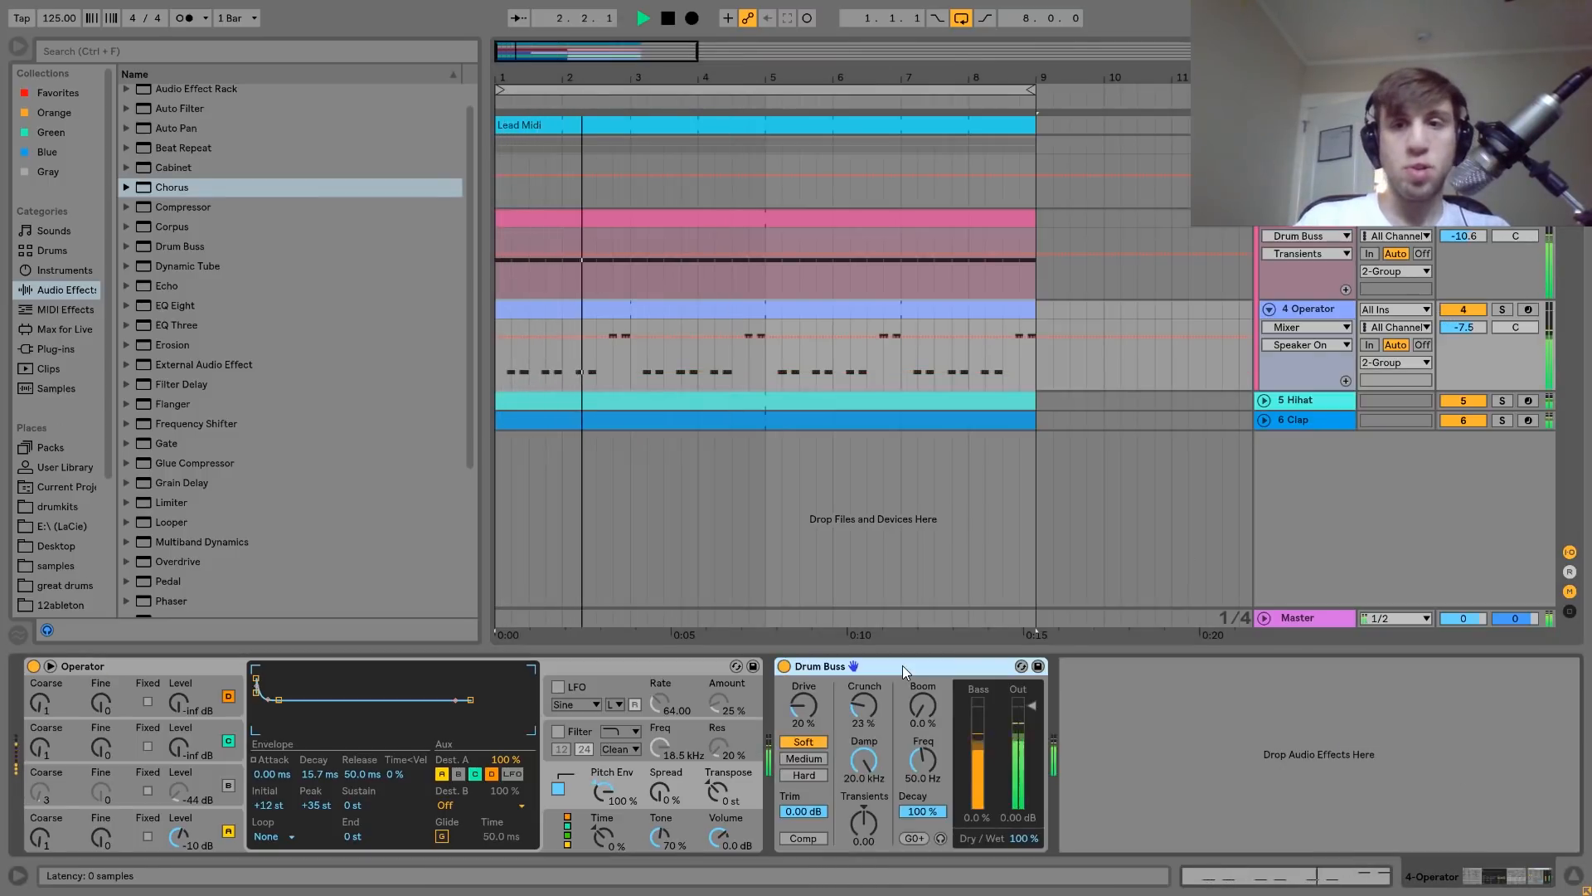
{"action": "key", "text": "space"}
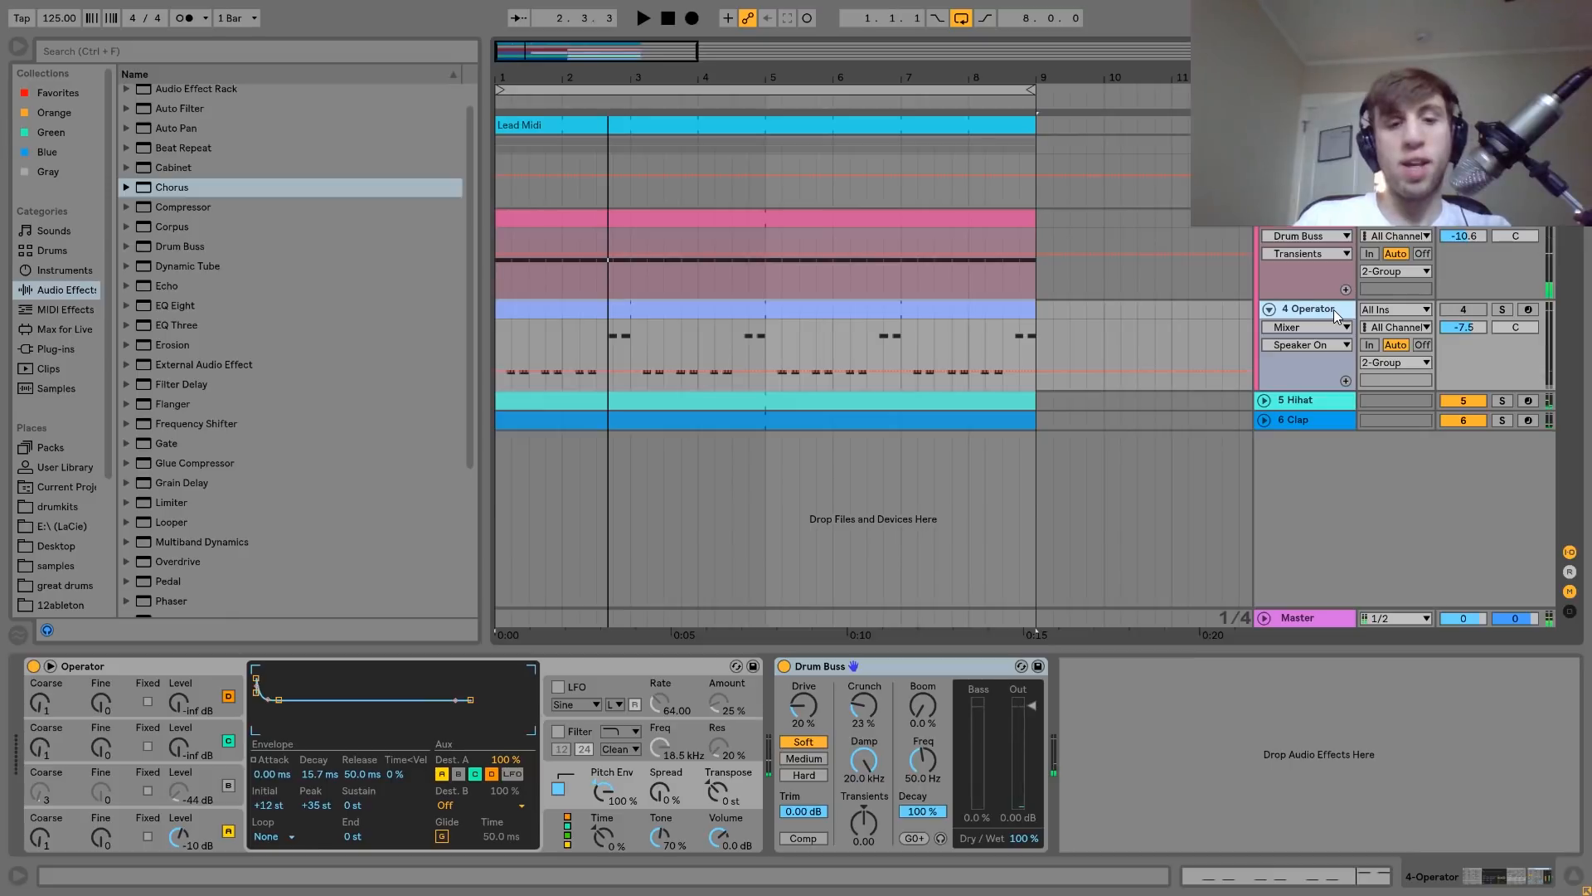
Add a new MIDI track below the Operator track and load the default Analog instrument on it in place of Operator
{"action": "key", "text": "ctrl+shift+t"}
{"action": "left_click", "coordinate": [65, 270]}
{"action": "left_click_drag", "start_coordinate": [156, 235], "coordinate": [476, 763]}
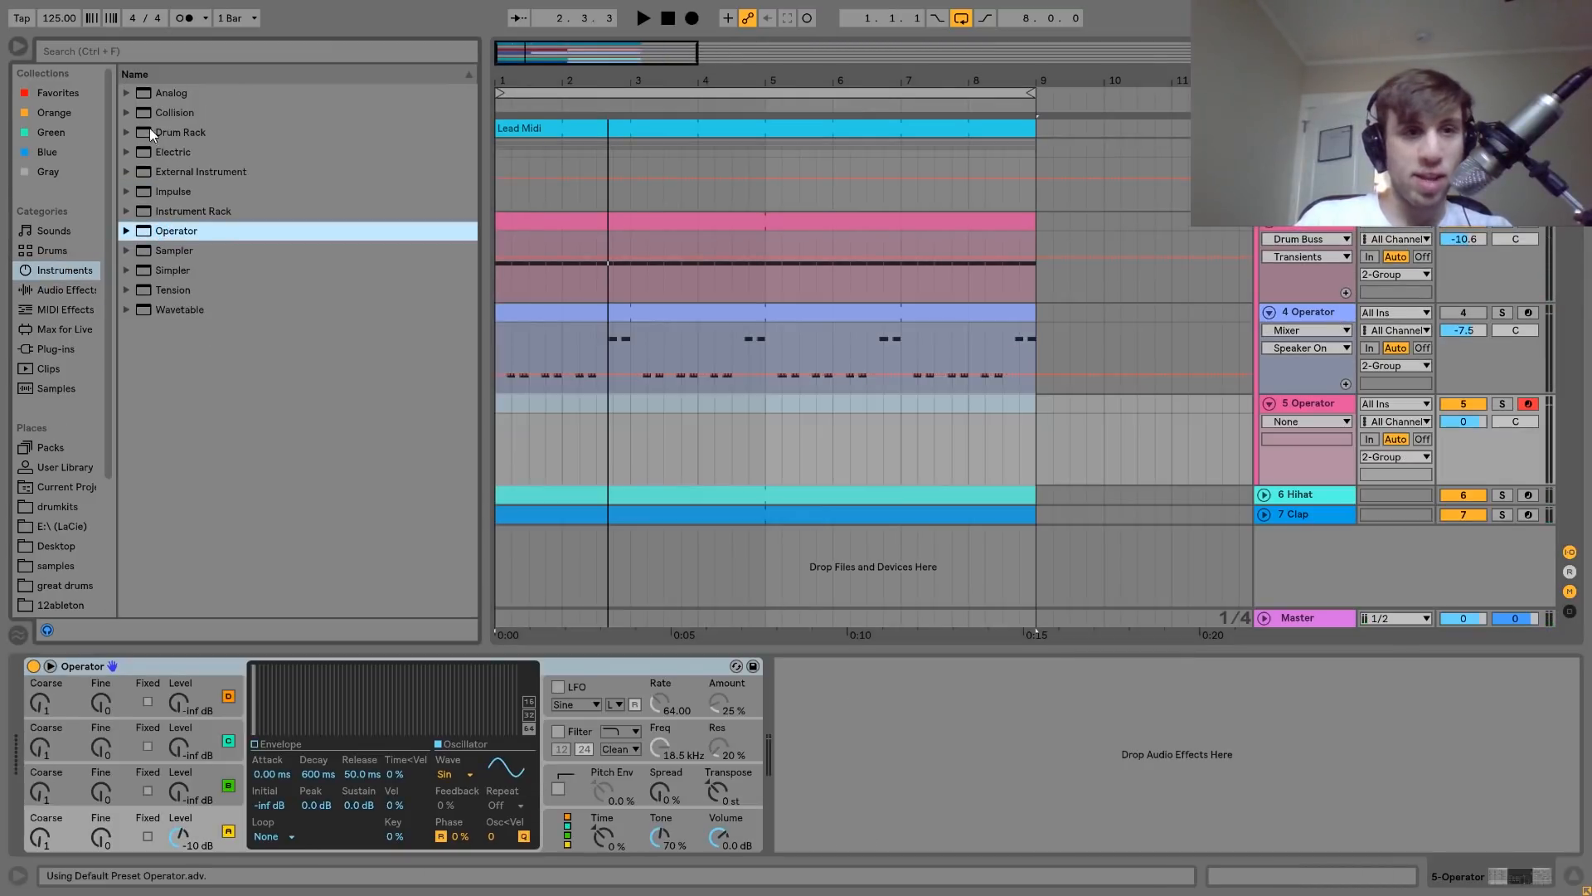
{"action": "left_click_drag", "start_coordinate": [162, 94], "coordinate": [418, 745]}
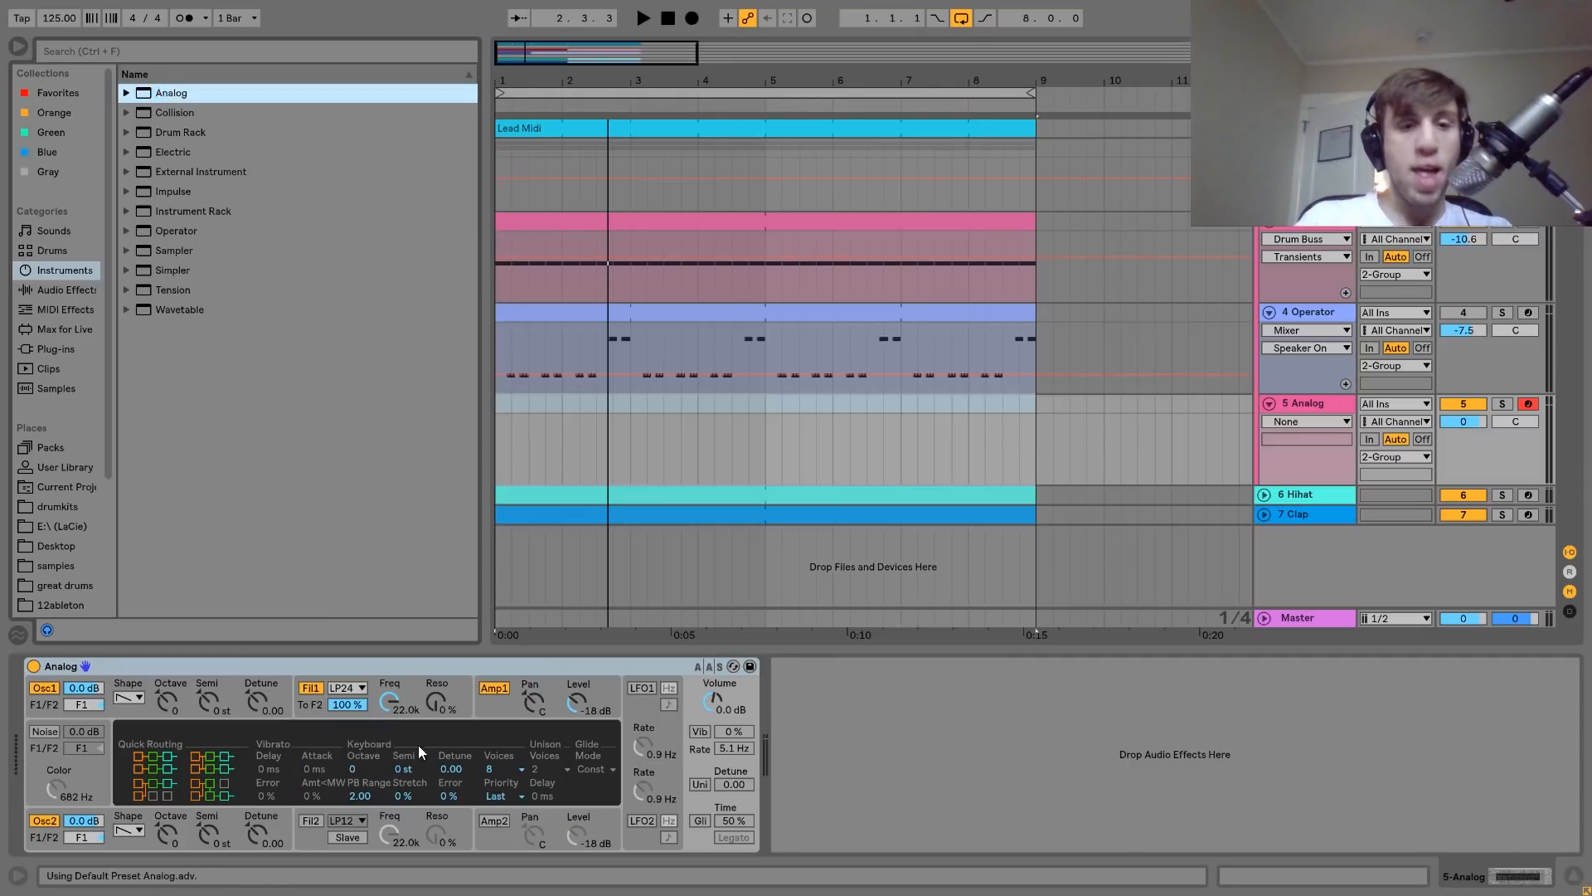
Set Analog's amp envelope sustain to 1.00, detune oscillator 2 to 0.24 and lower the filter 1 frequency to 608
{"action": "left_click", "coordinate": [506, 710]}
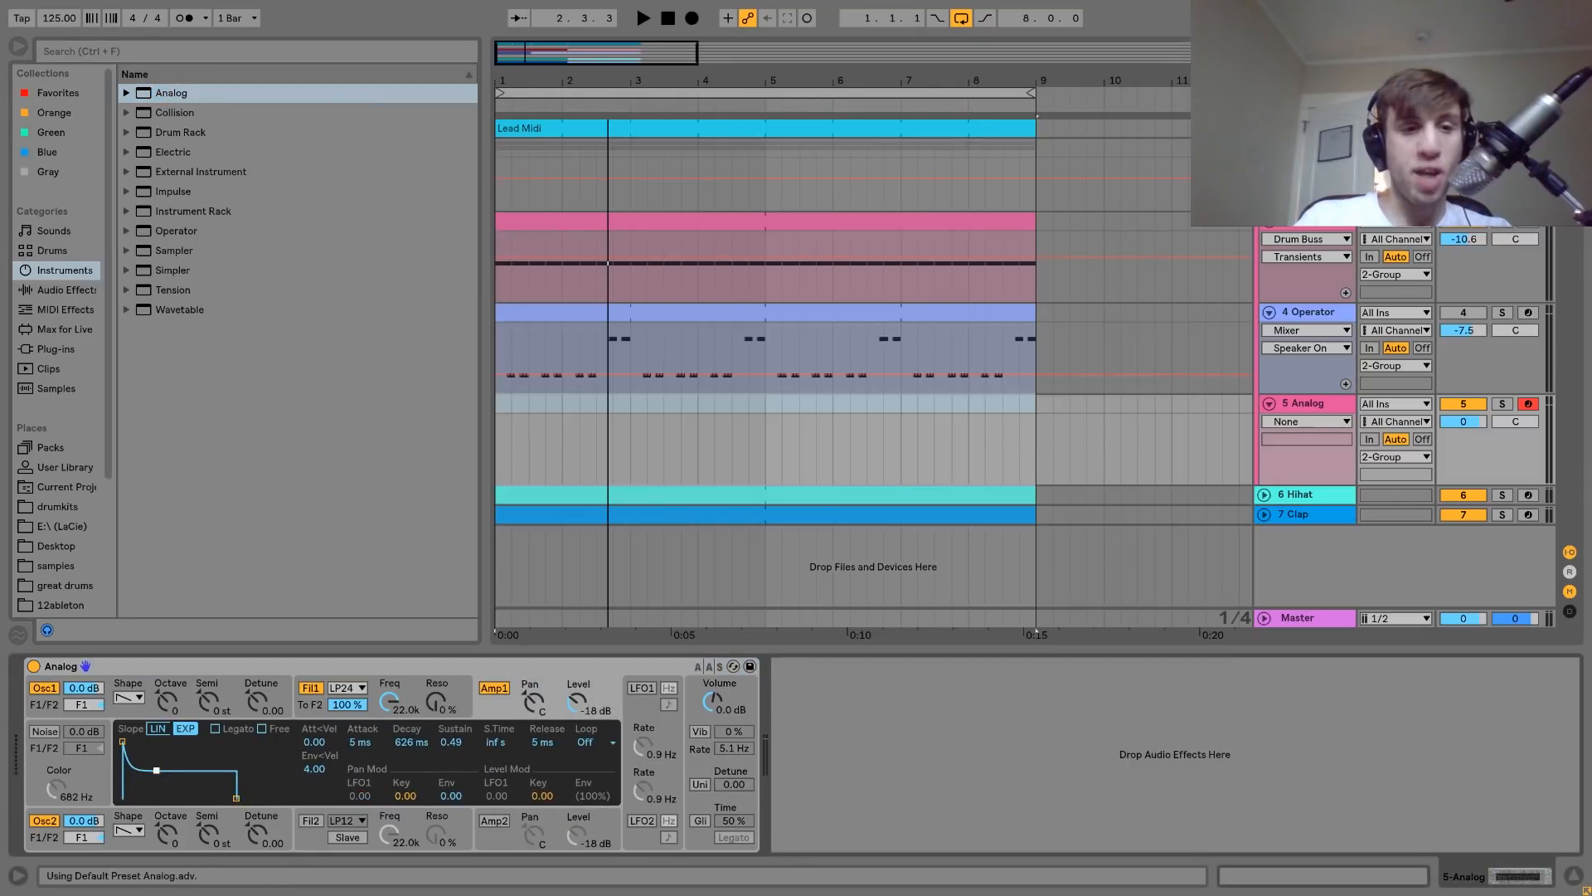
{"action": "left_click_drag", "start_coordinate": [156, 770], "coordinate": [160, 746]}
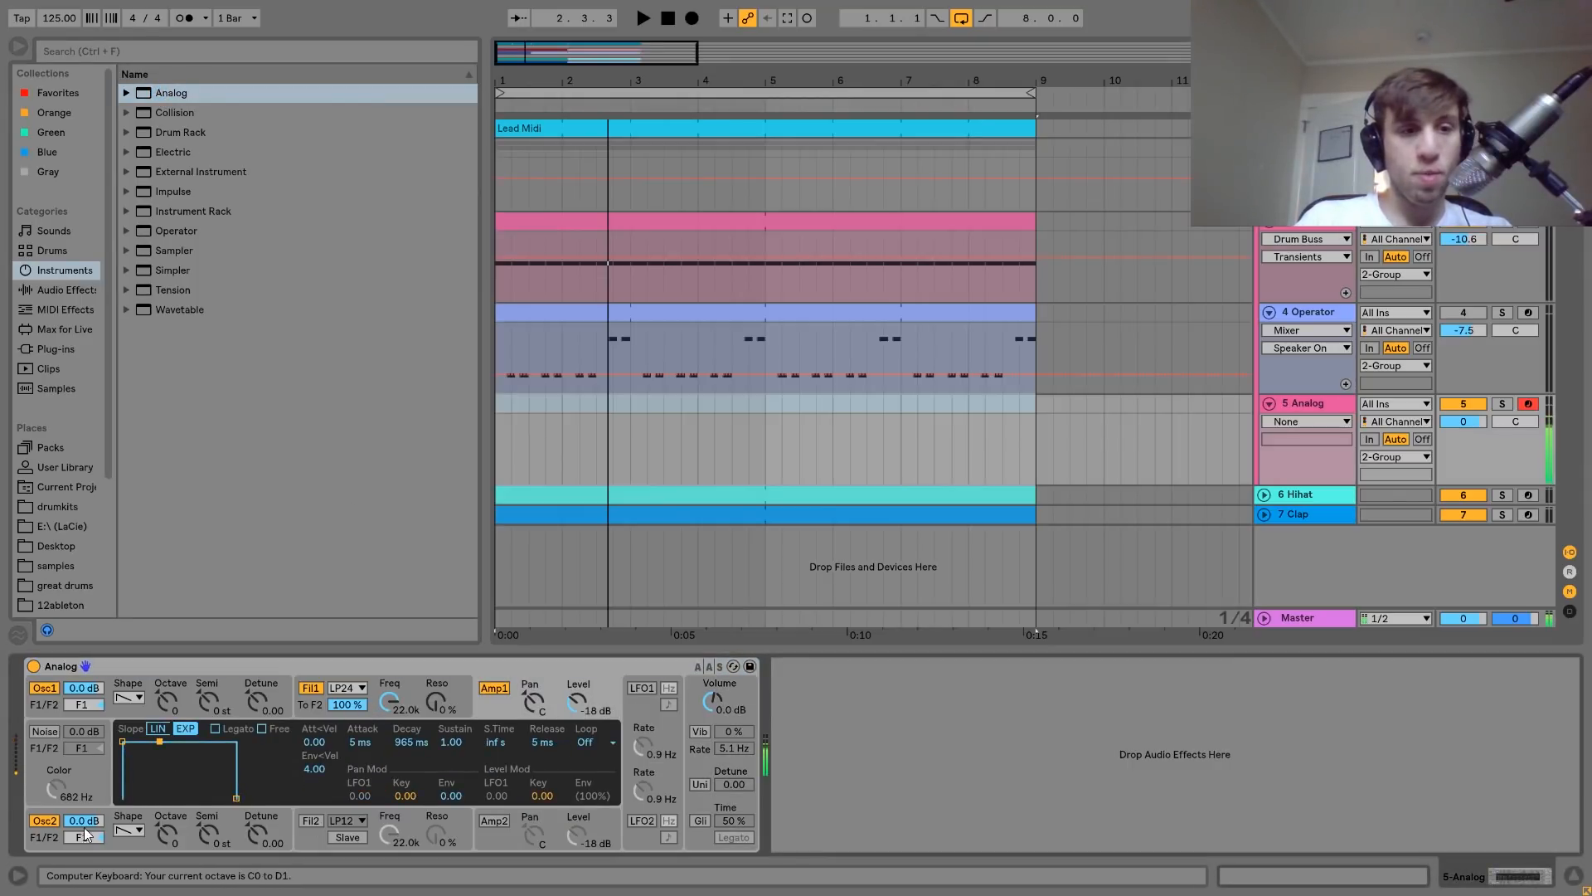
{"action": "left_click_drag", "start_coordinate": [255, 840], "coordinate": [256, 829]}
{"action": "left_click", "coordinate": [388, 701]}
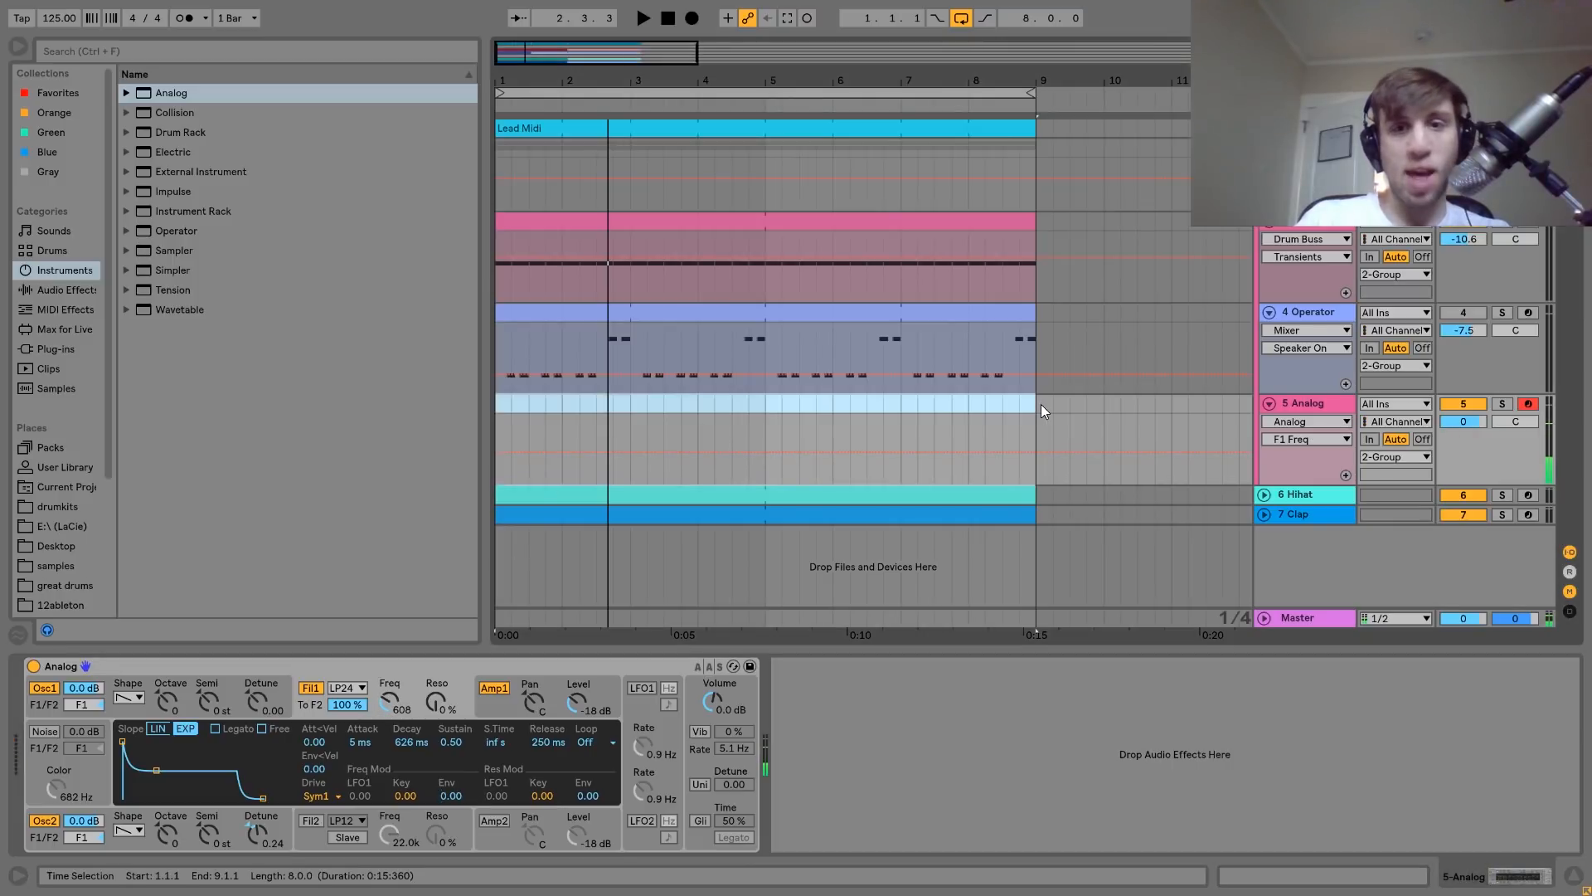
Create an eight-bar MIDI clip on the Analog track and fill it with one sustained G0 note
{"action": "key", "text": "ctrl+shift+m"}
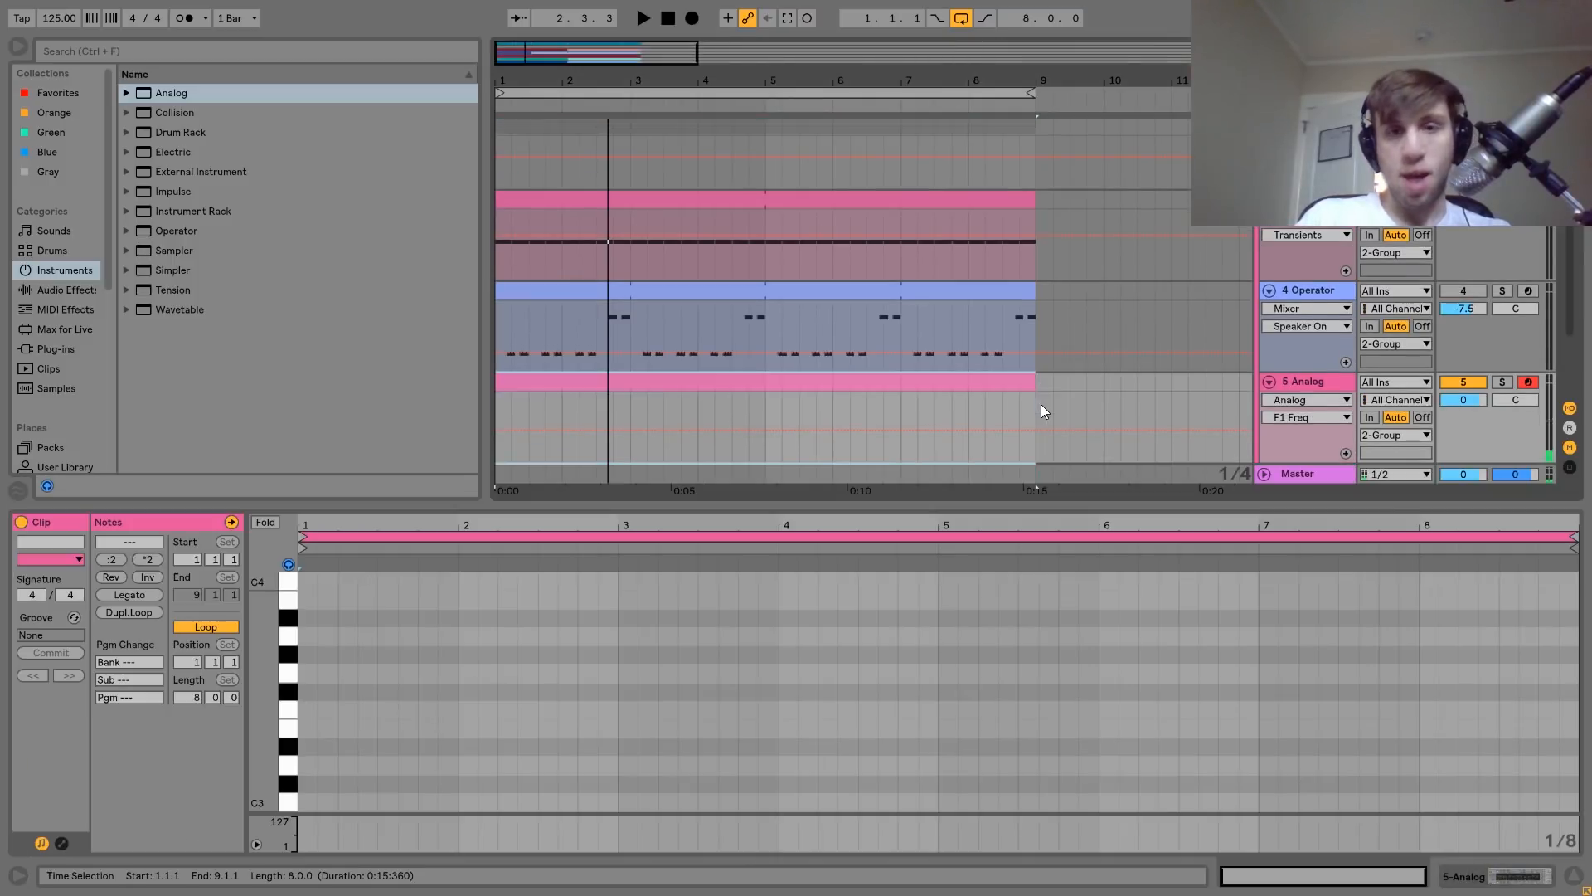
{"action": "double_click", "coordinate": [306, 680]}
{"action": "key", "text": "shift+Down"}
{"action": "key", "text": "shift+Down"}
{"action": "key", "text": "shift+Down"}
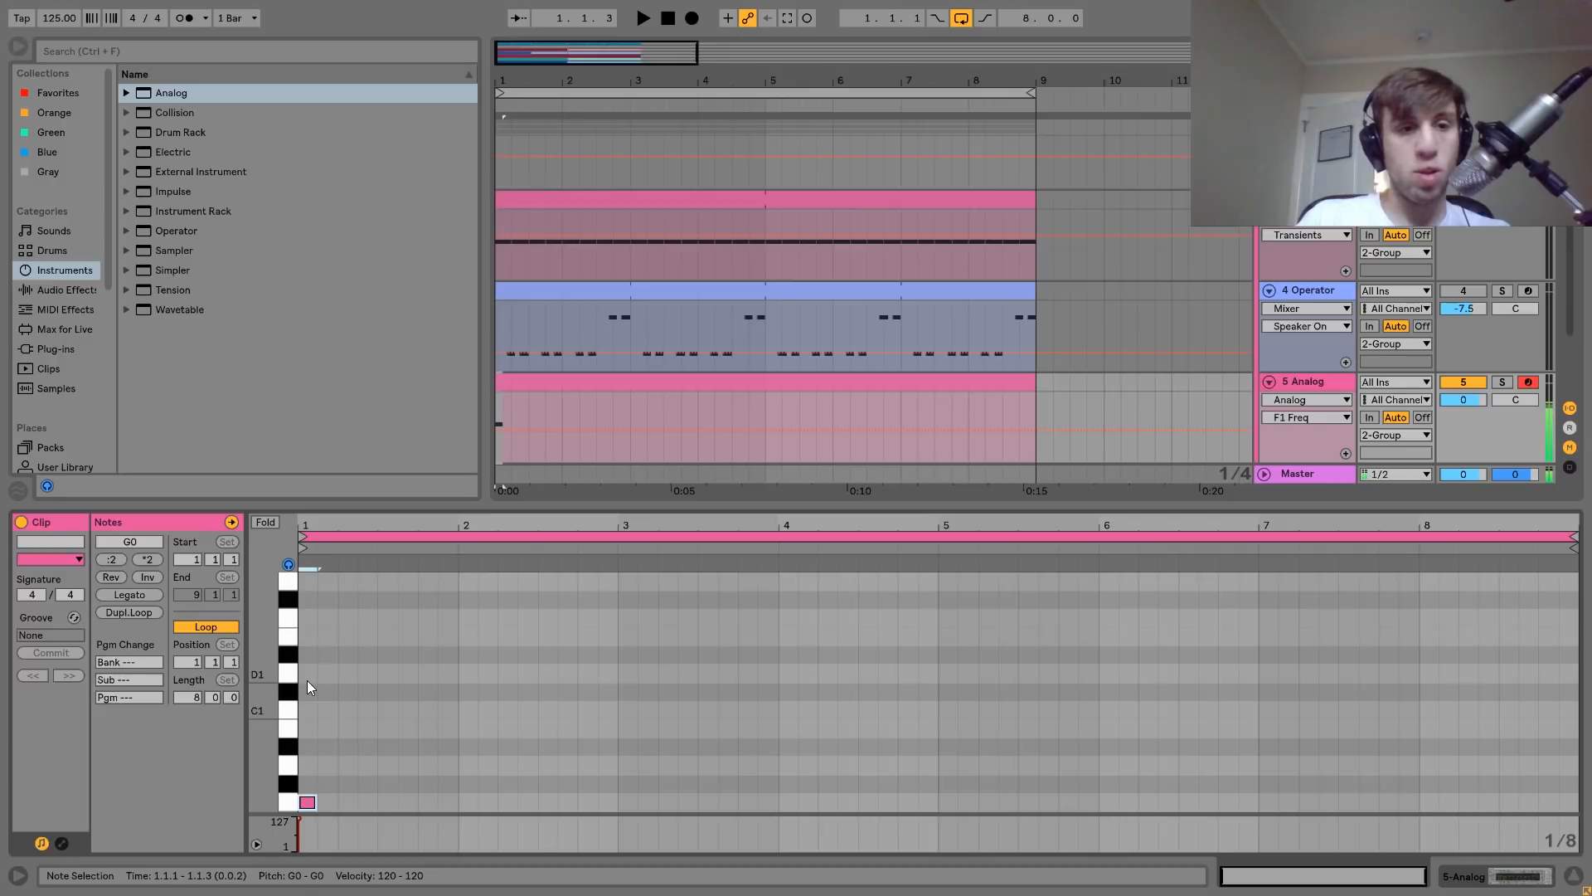
{"action": "left_click", "coordinate": [118, 594]}
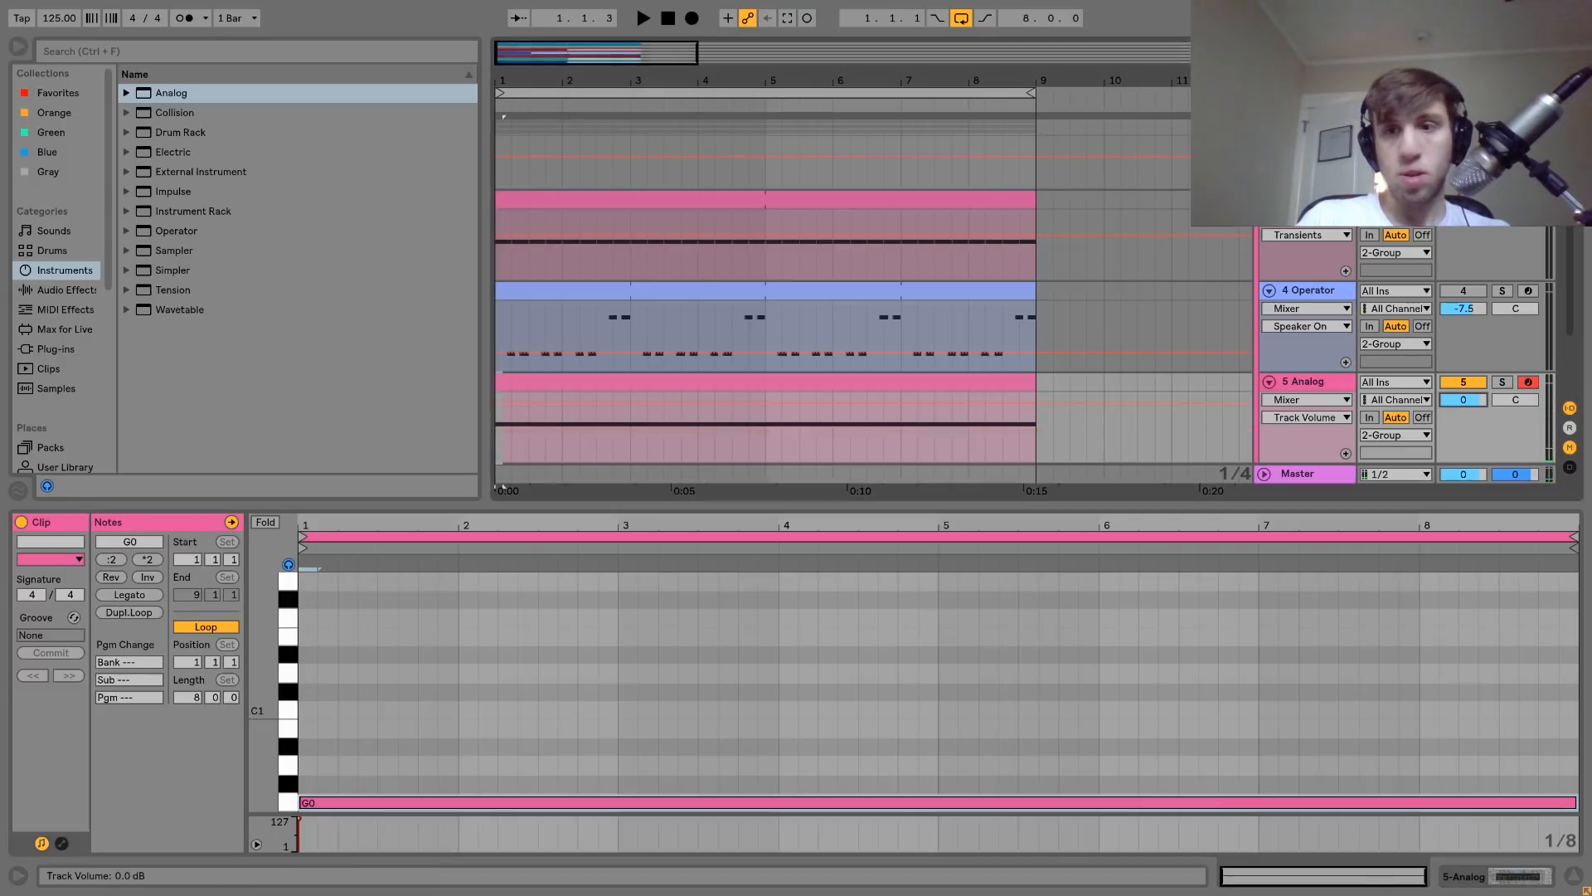
Play the beat with the Analog track's volume at -5.0 dB and mute that track
{"action": "key", "text": "space"}
{"action": "left_click", "coordinate": [1312, 387]}
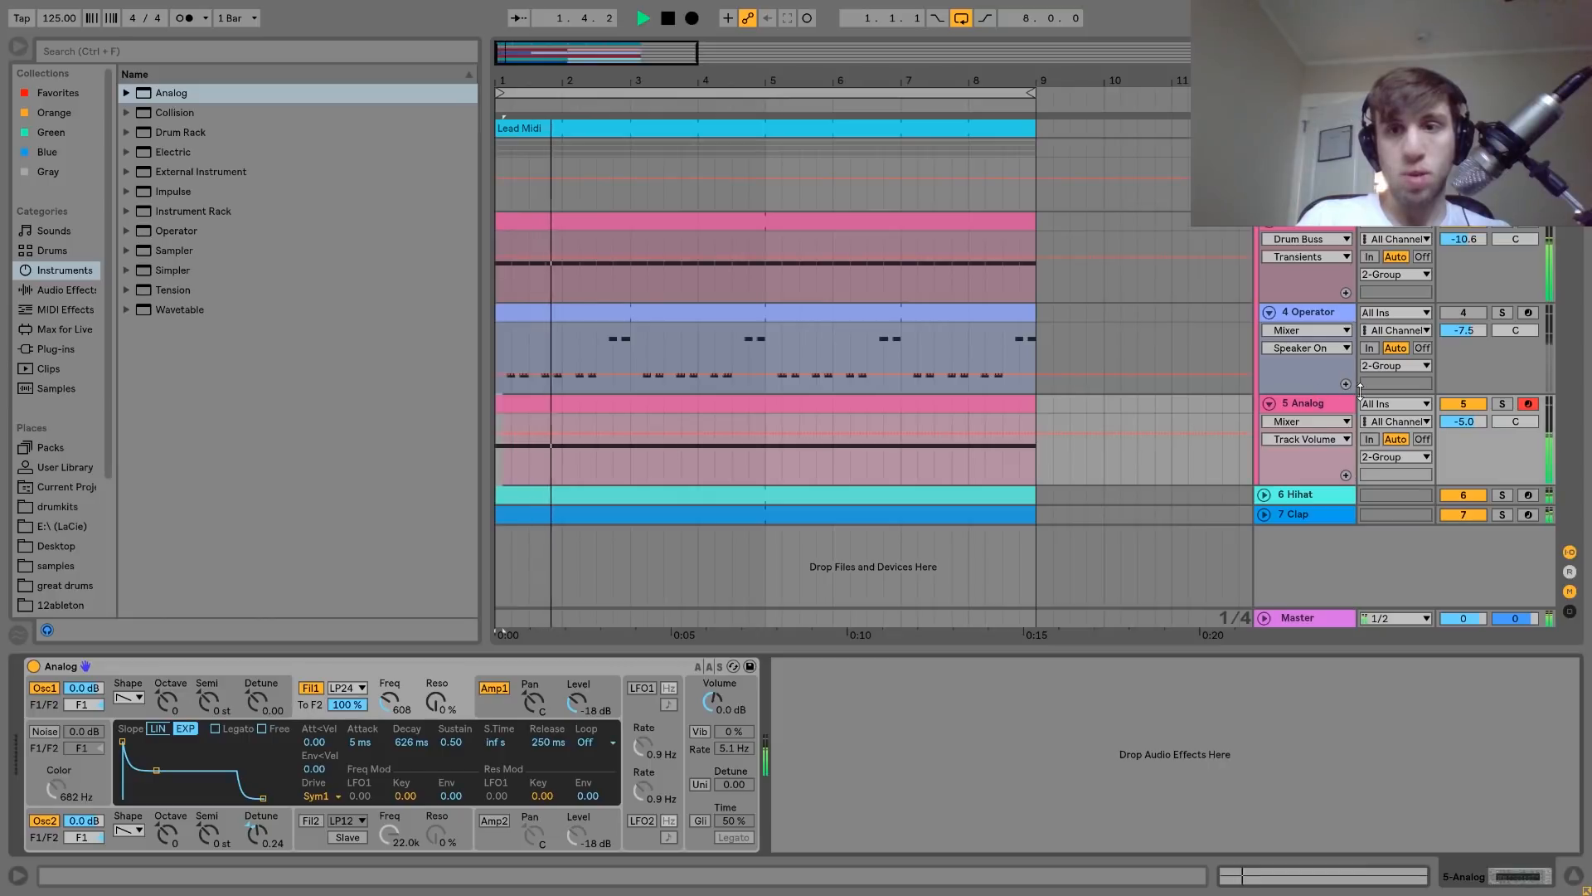
{"action": "left_click", "coordinate": [1466, 405]}
Unmute the Operator track and delete the Analog track
{"action": "left_click", "coordinate": [1464, 313]}
{"action": "left_click", "coordinate": [1296, 401]}
{"action": "key", "text": "Delete"}
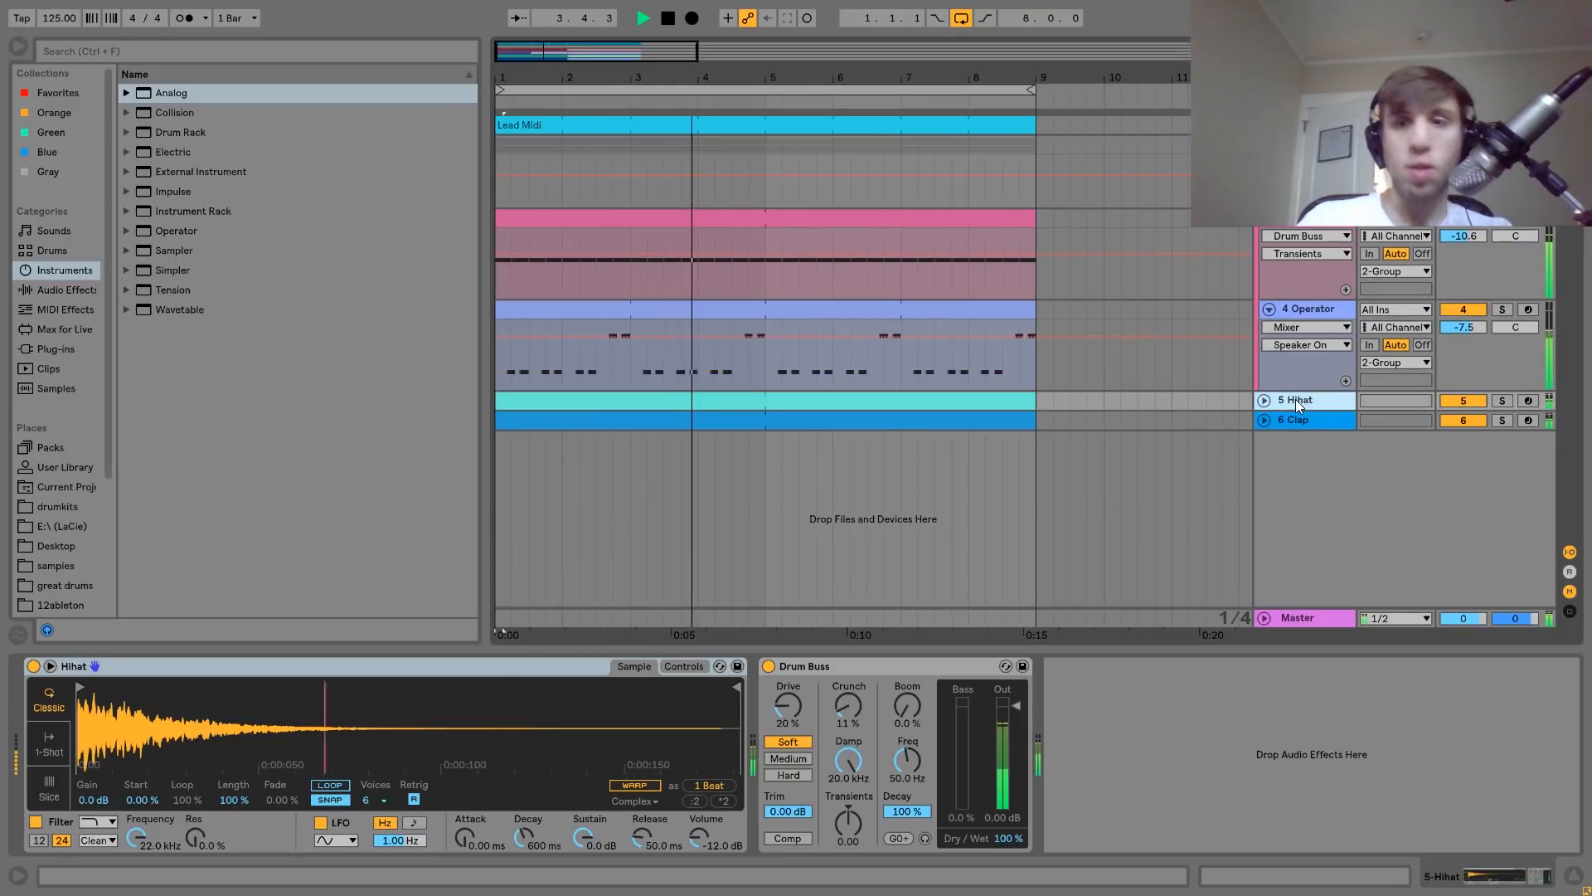
Solo the Operator track, show oscillator A's envelope and play the loop
{"action": "left_click", "coordinate": [1287, 316]}
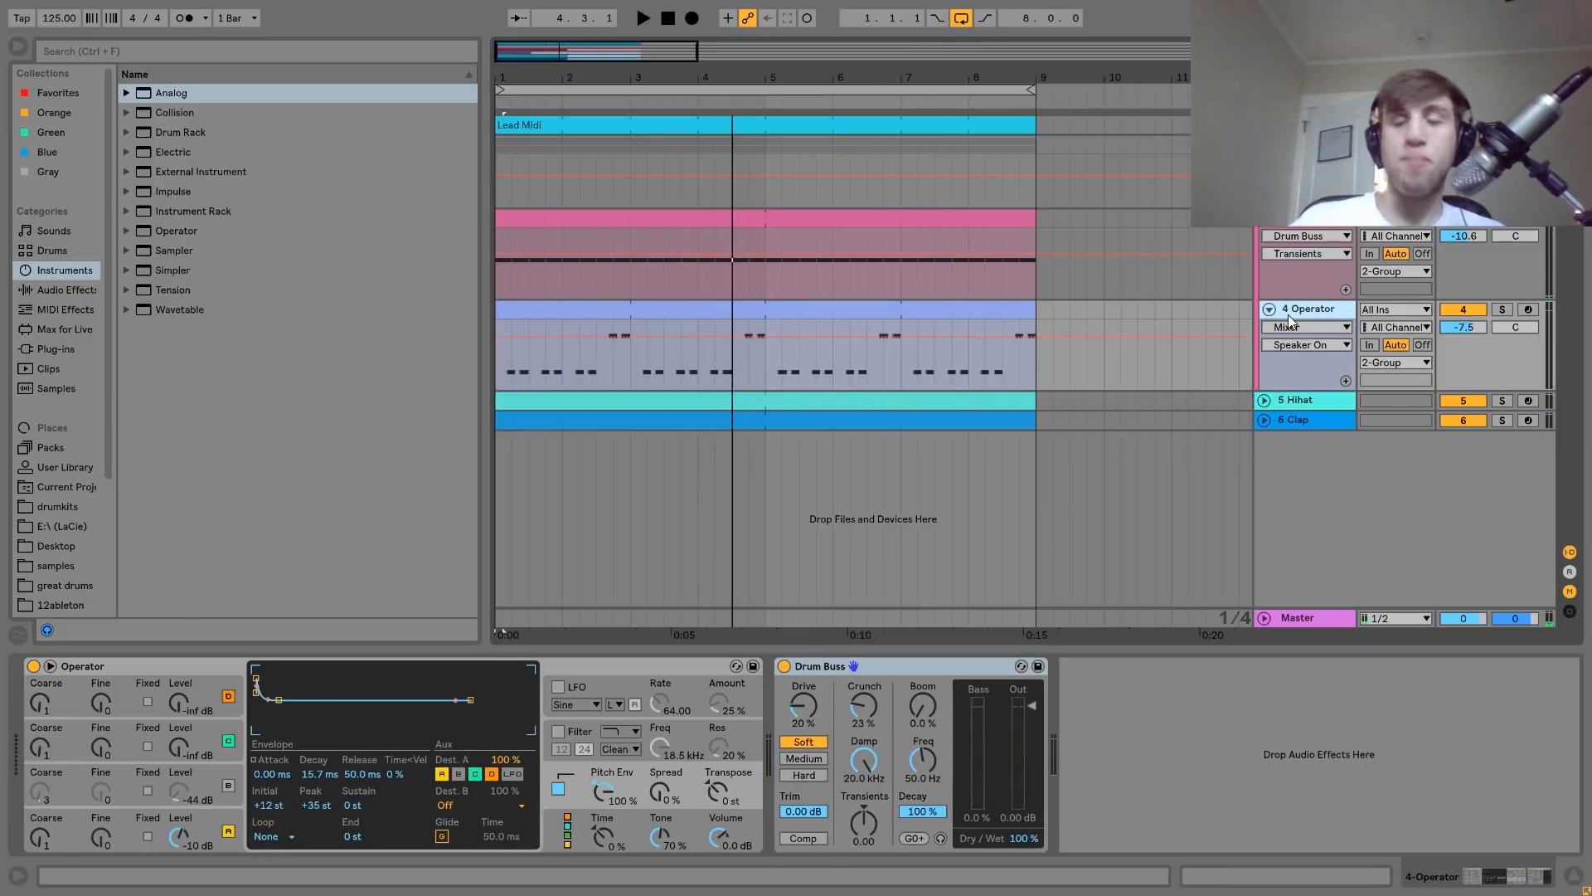
{"action": "left_click", "coordinate": [1502, 309]}
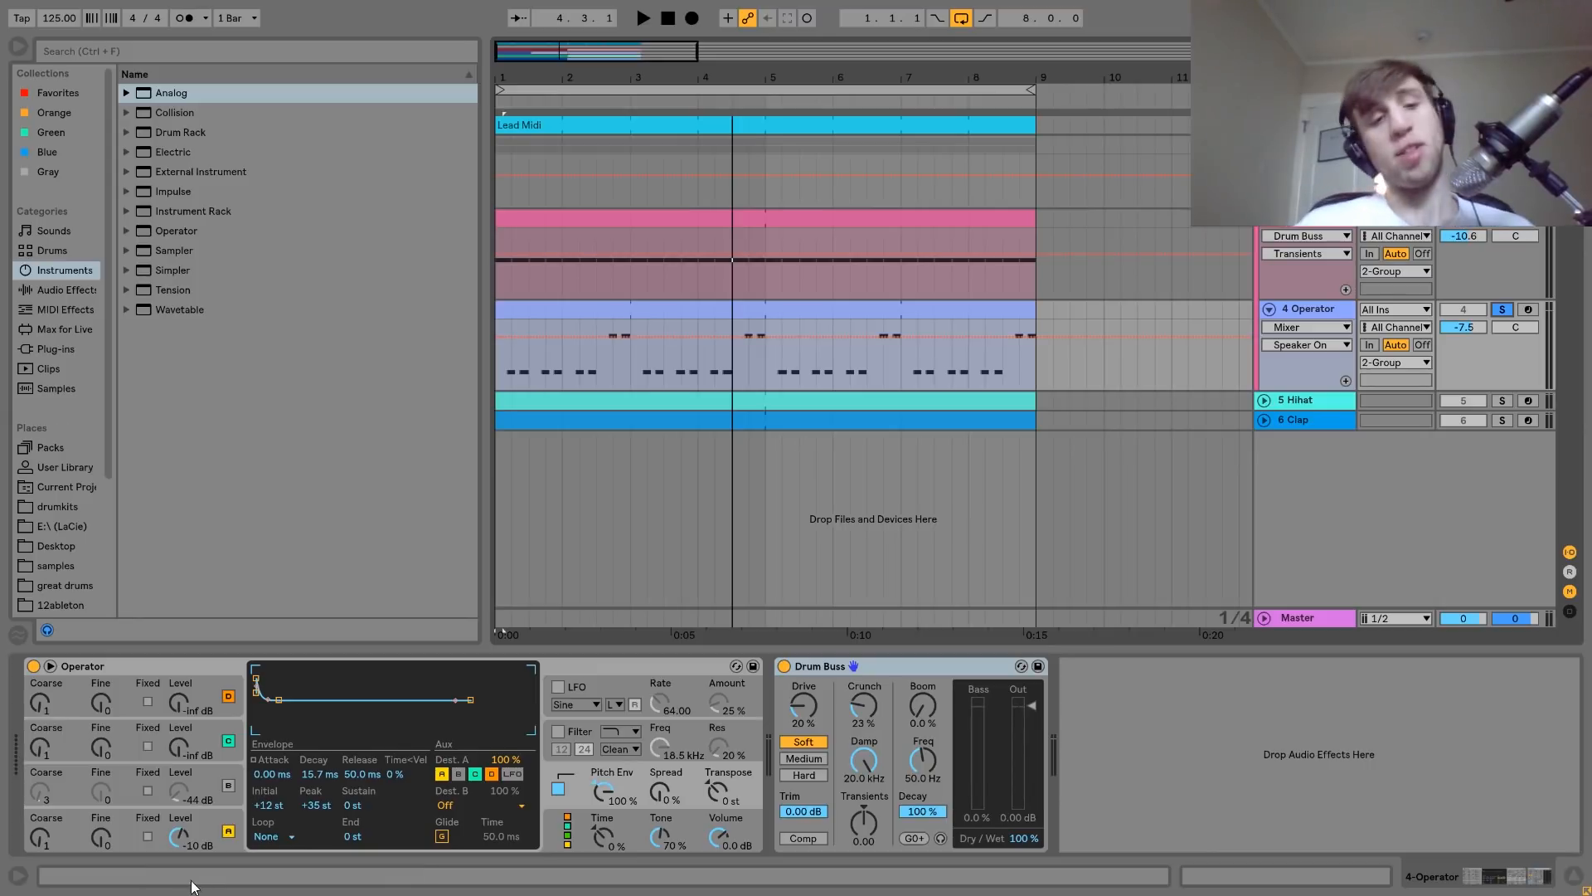
{"action": "left_click", "coordinate": [206, 848]}
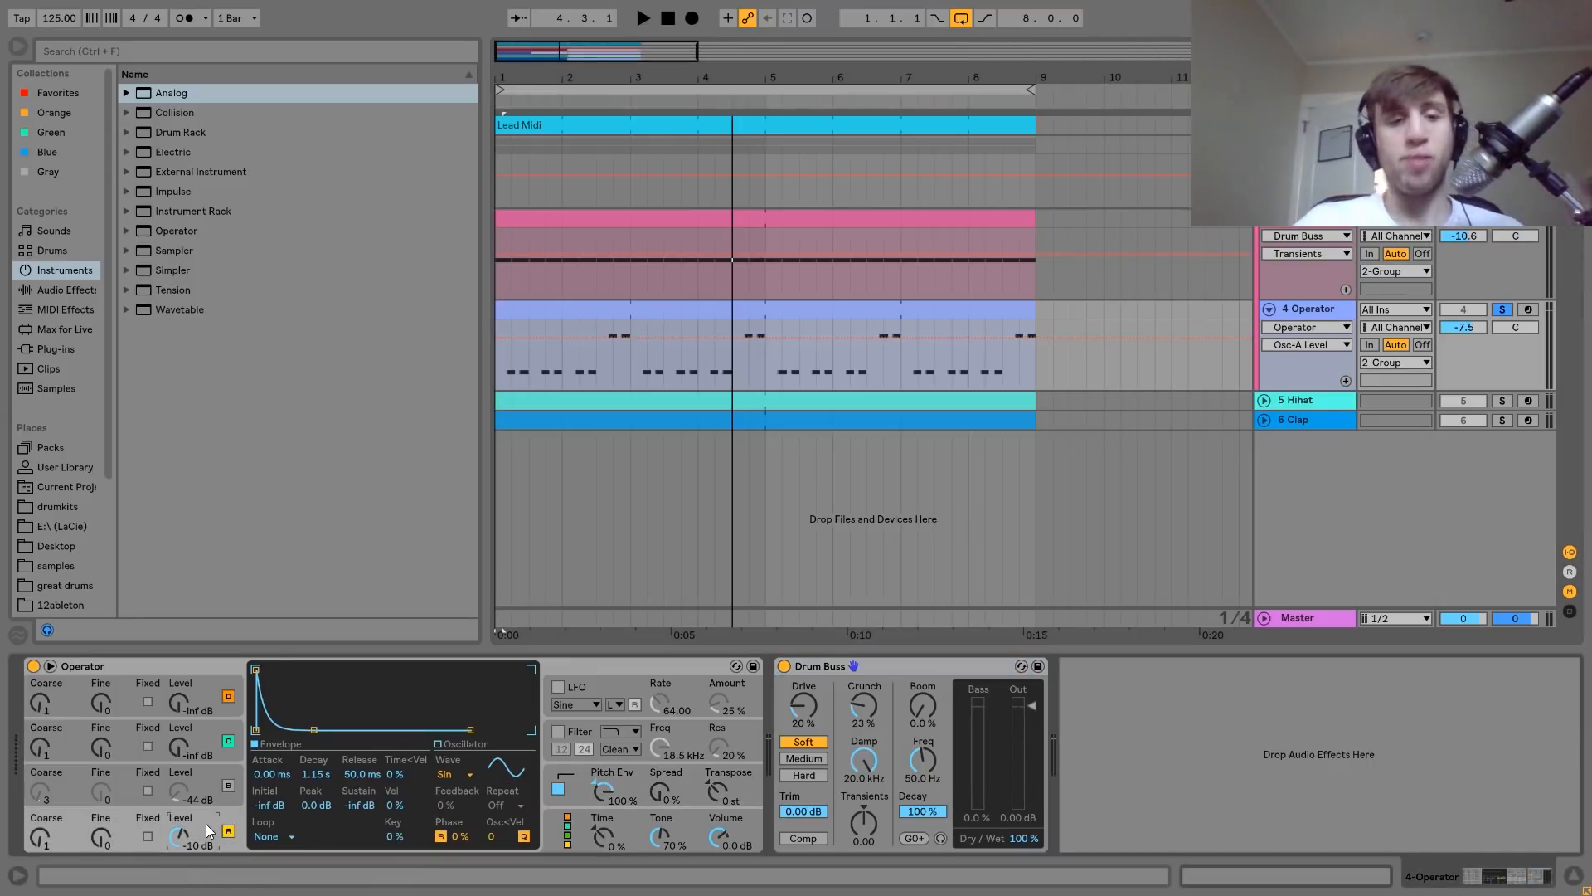
{"action": "key", "text": "space"}
Switch off Operator's pitch envelope to hear the soloed bass without it, and switch it back on
{"action": "left_click", "coordinate": [560, 787]}
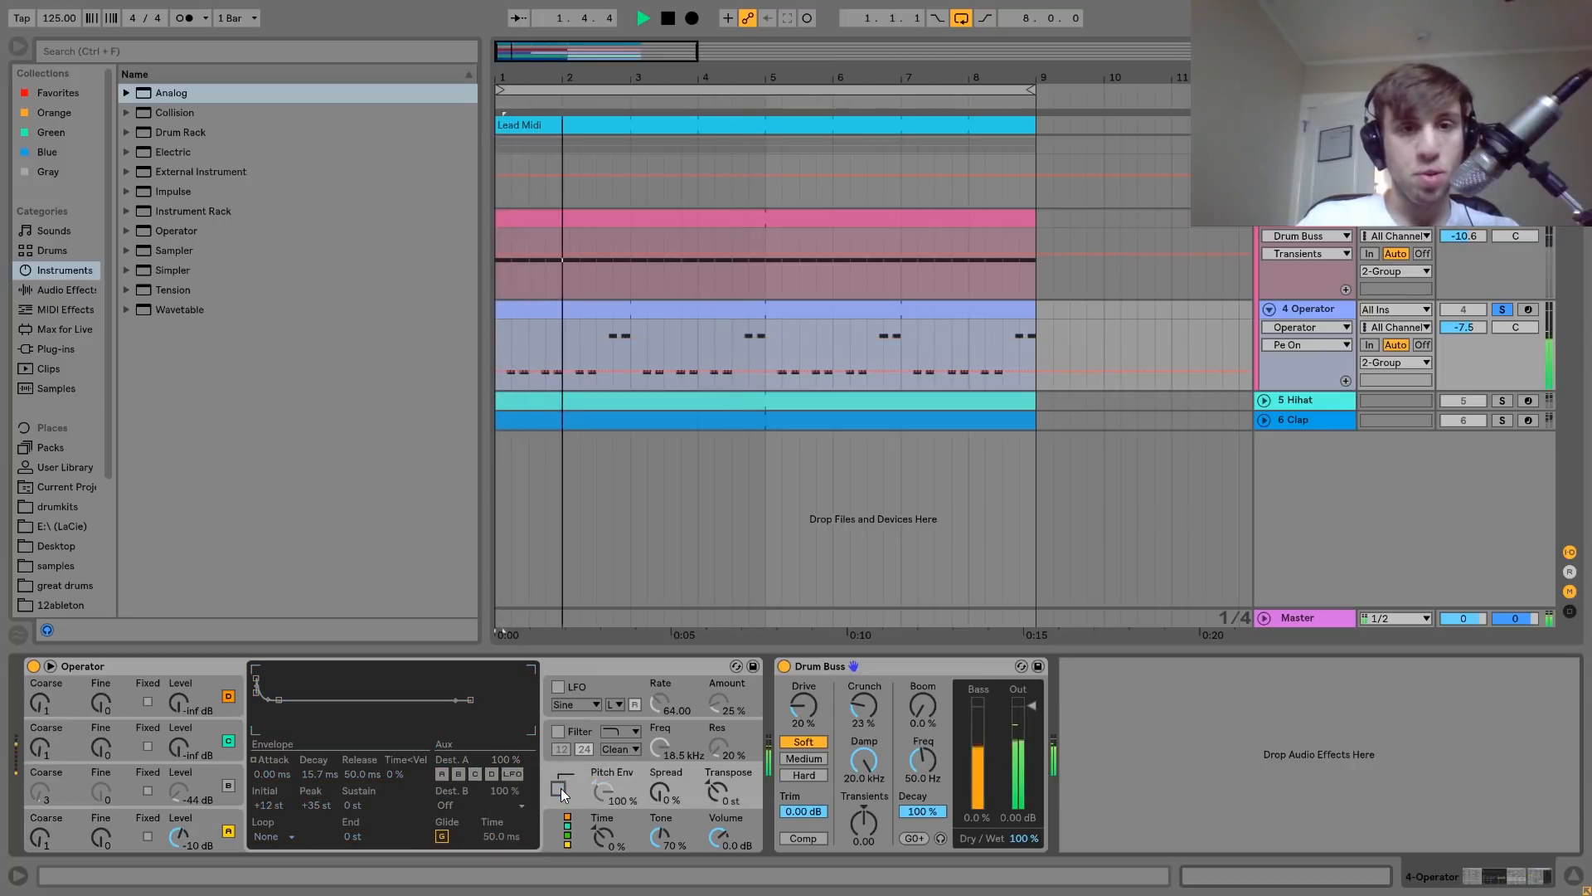
{"action": "left_click", "coordinate": [203, 837]}
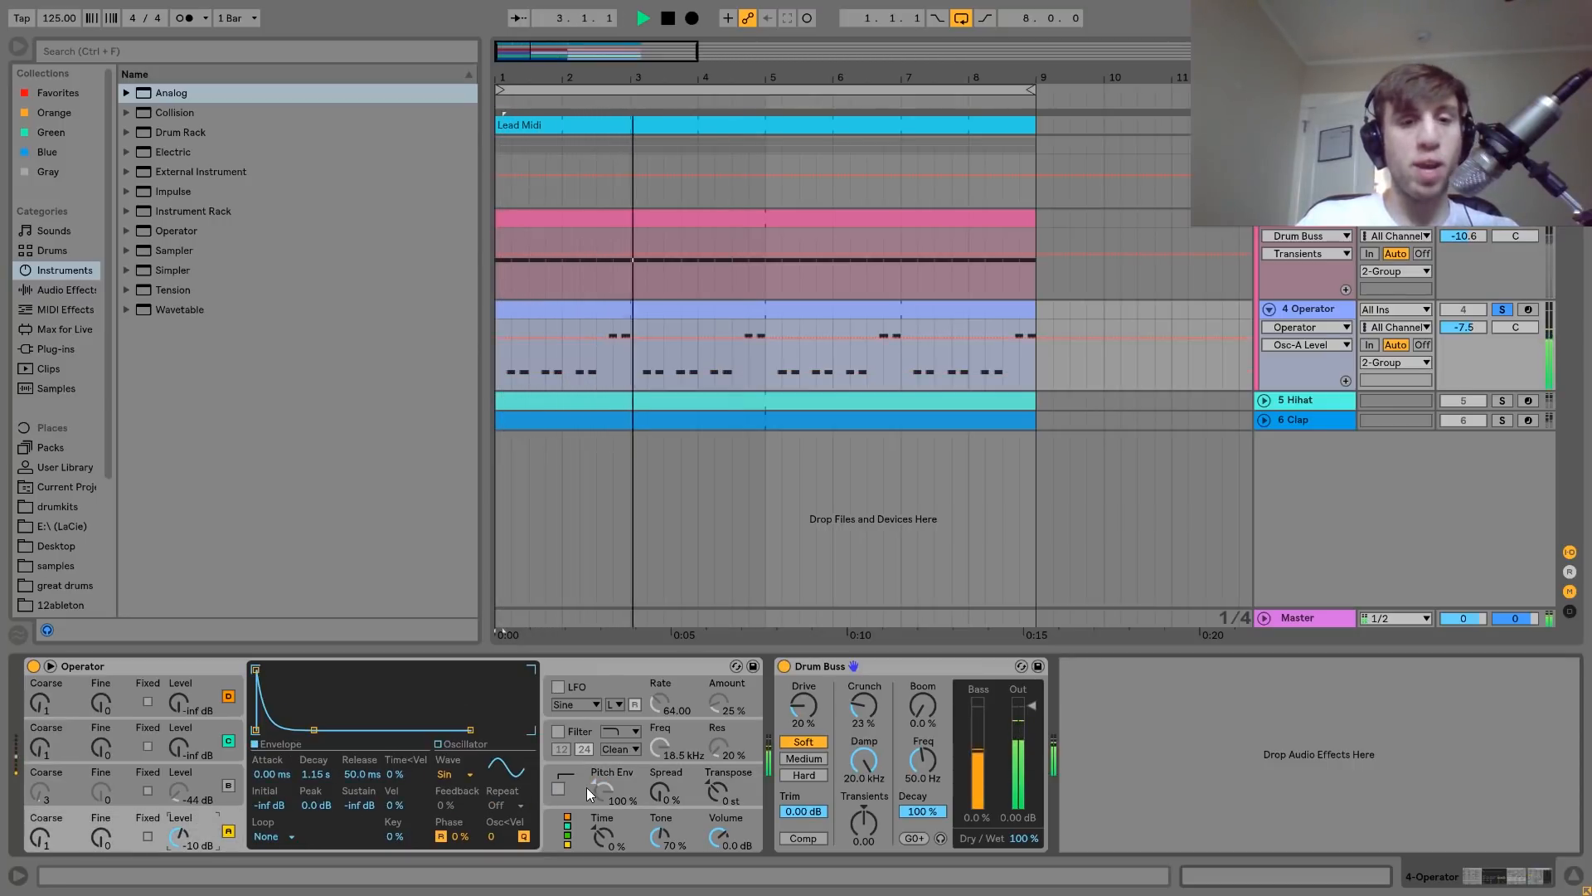
{"action": "key", "text": "space"}
{"action": "left_click", "coordinate": [561, 787]}
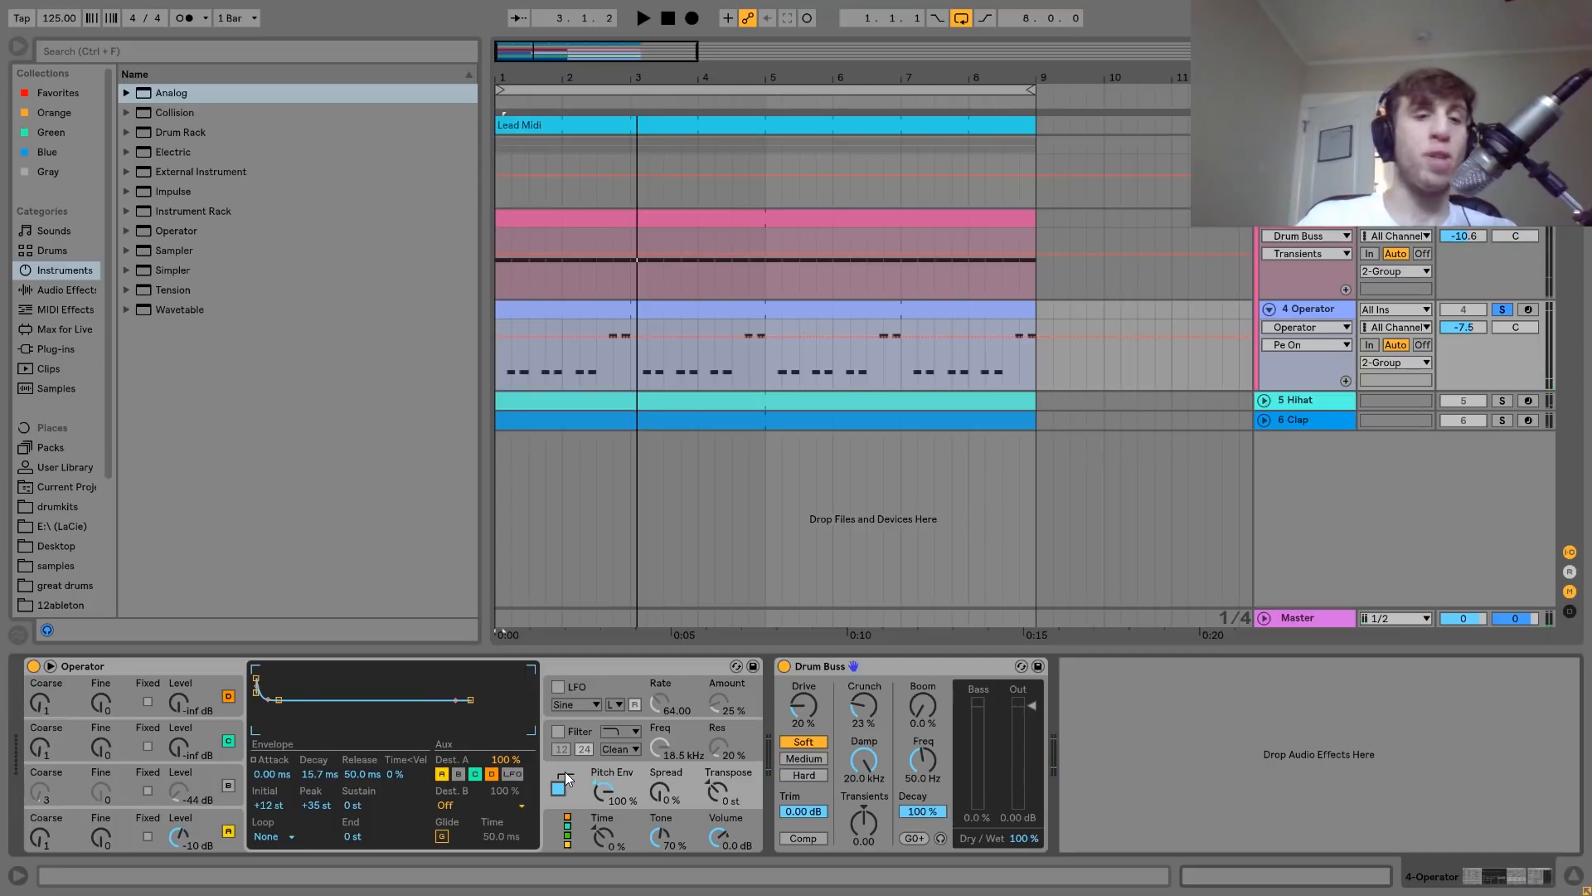
Play the beat with Operator unsoloed, switching its pitch envelope off and on again to compare the sound
{"action": "key", "text": "space"}
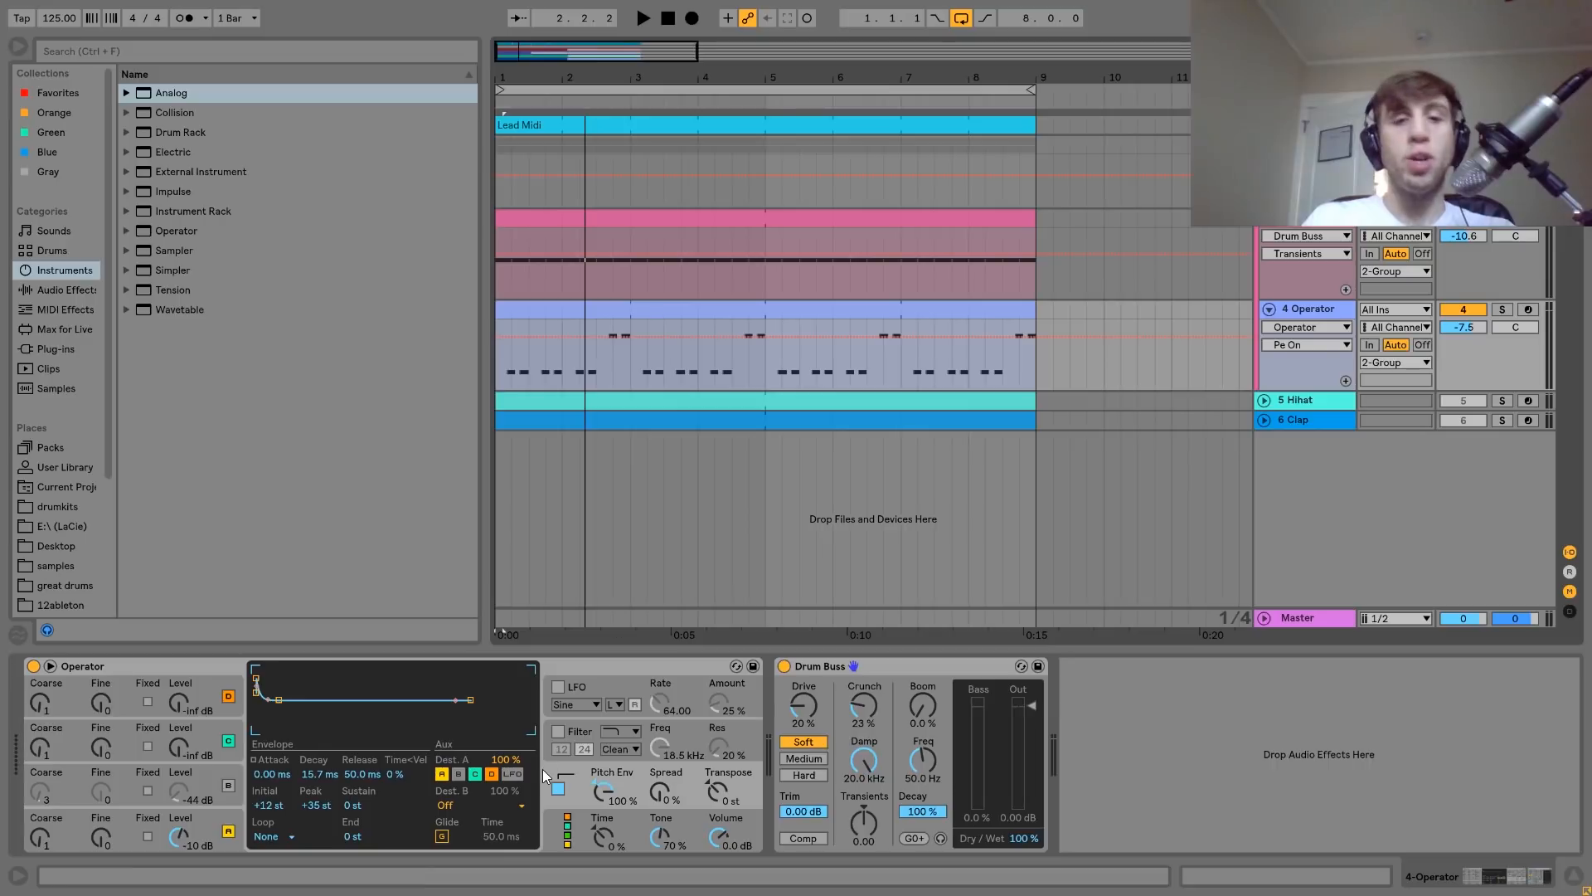
{"action": "key", "text": "space"}
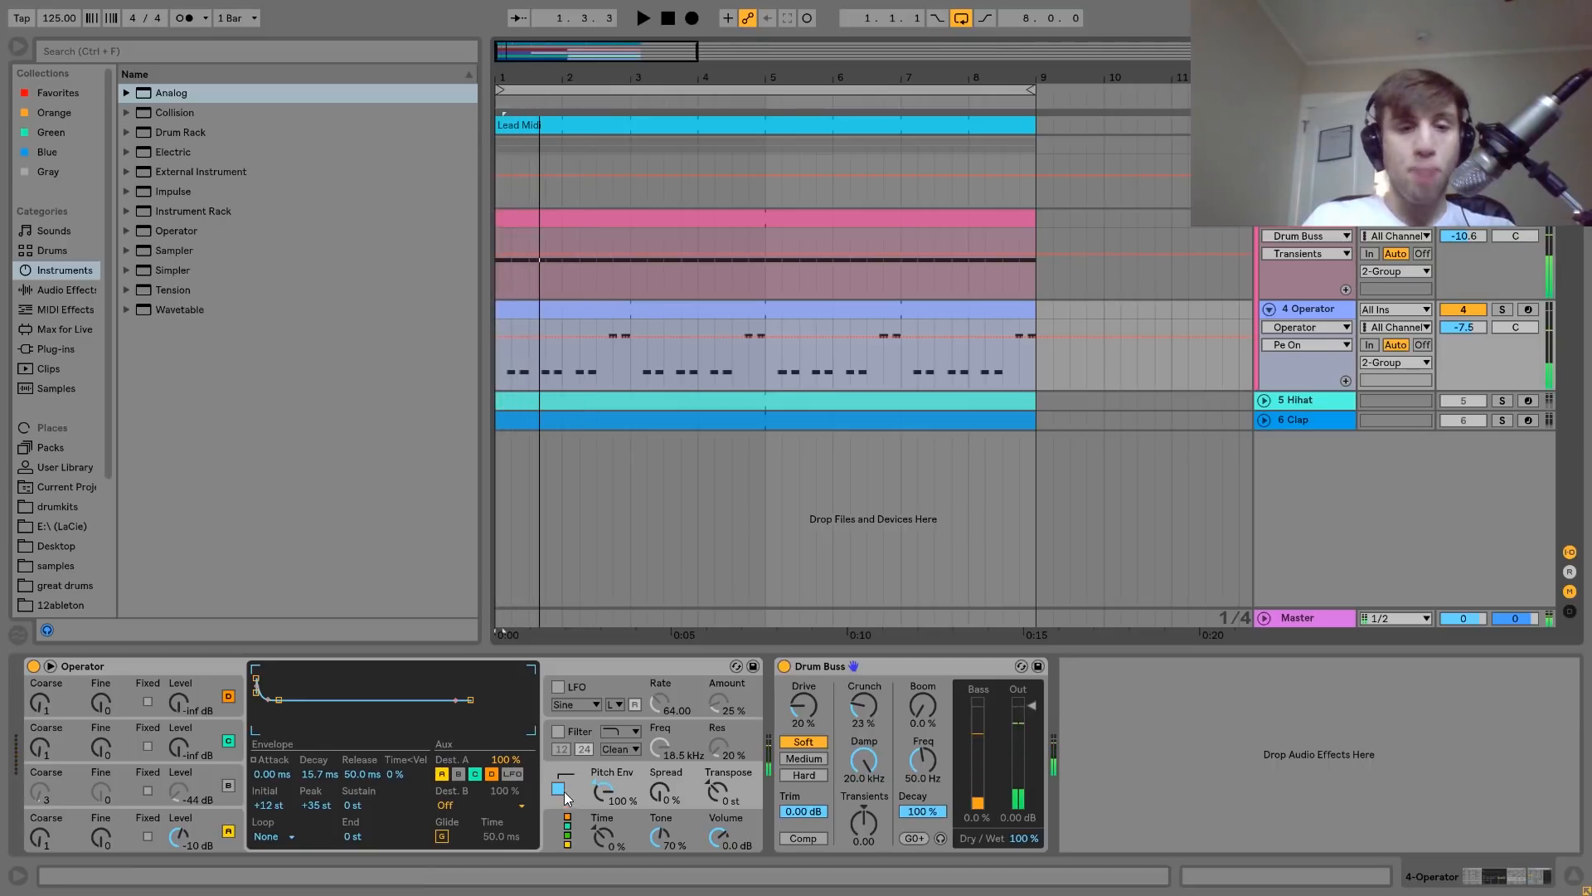
{"action": "left_click", "coordinate": [559, 789]}
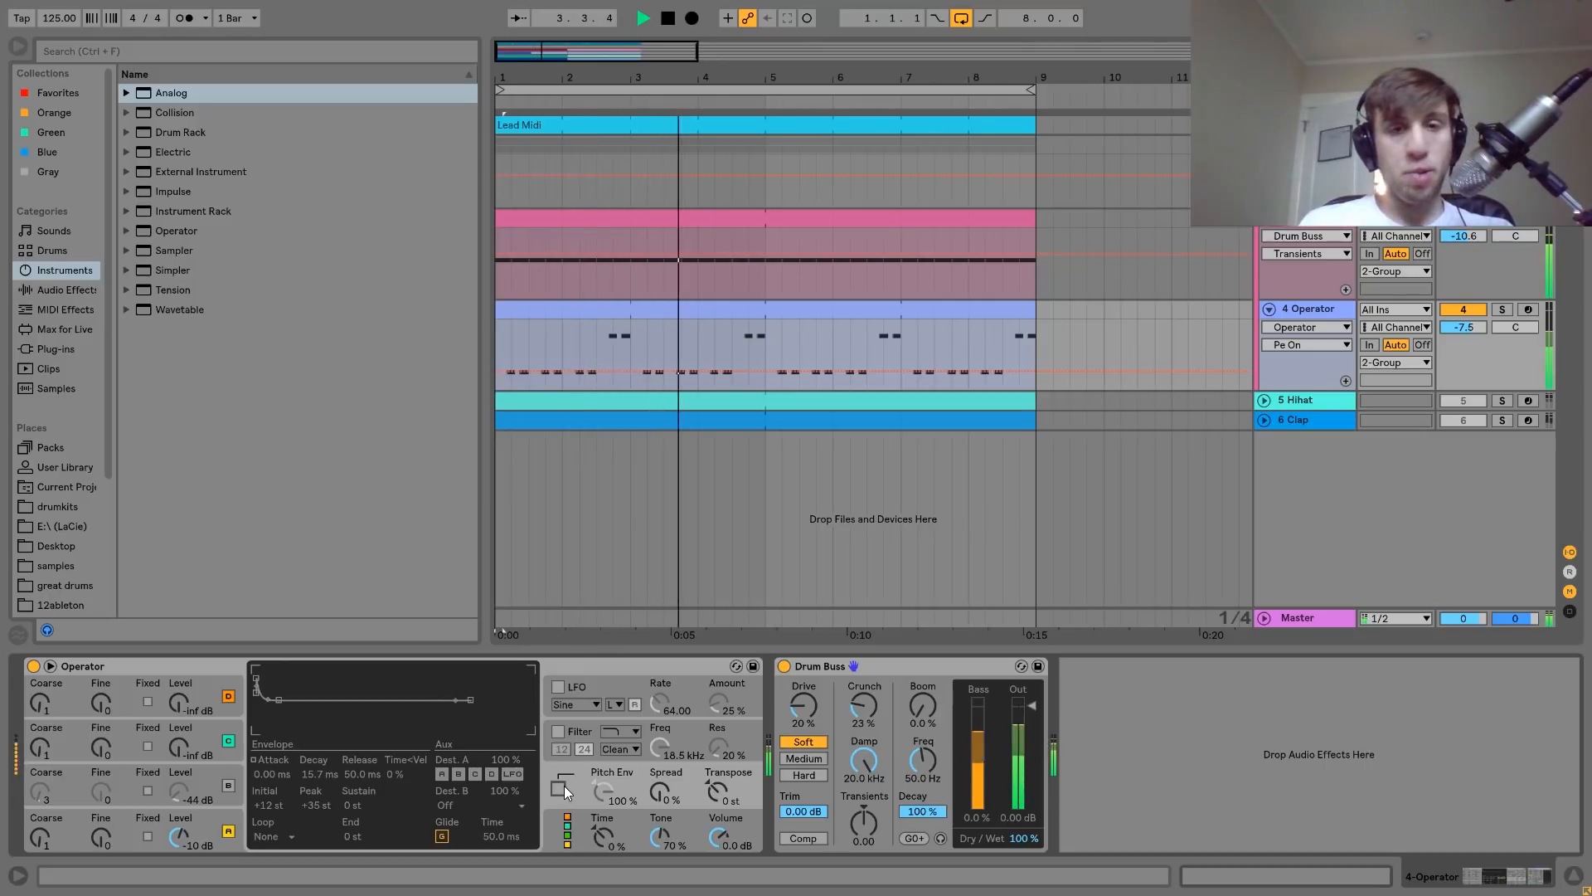
{"action": "left_click", "coordinate": [562, 789]}
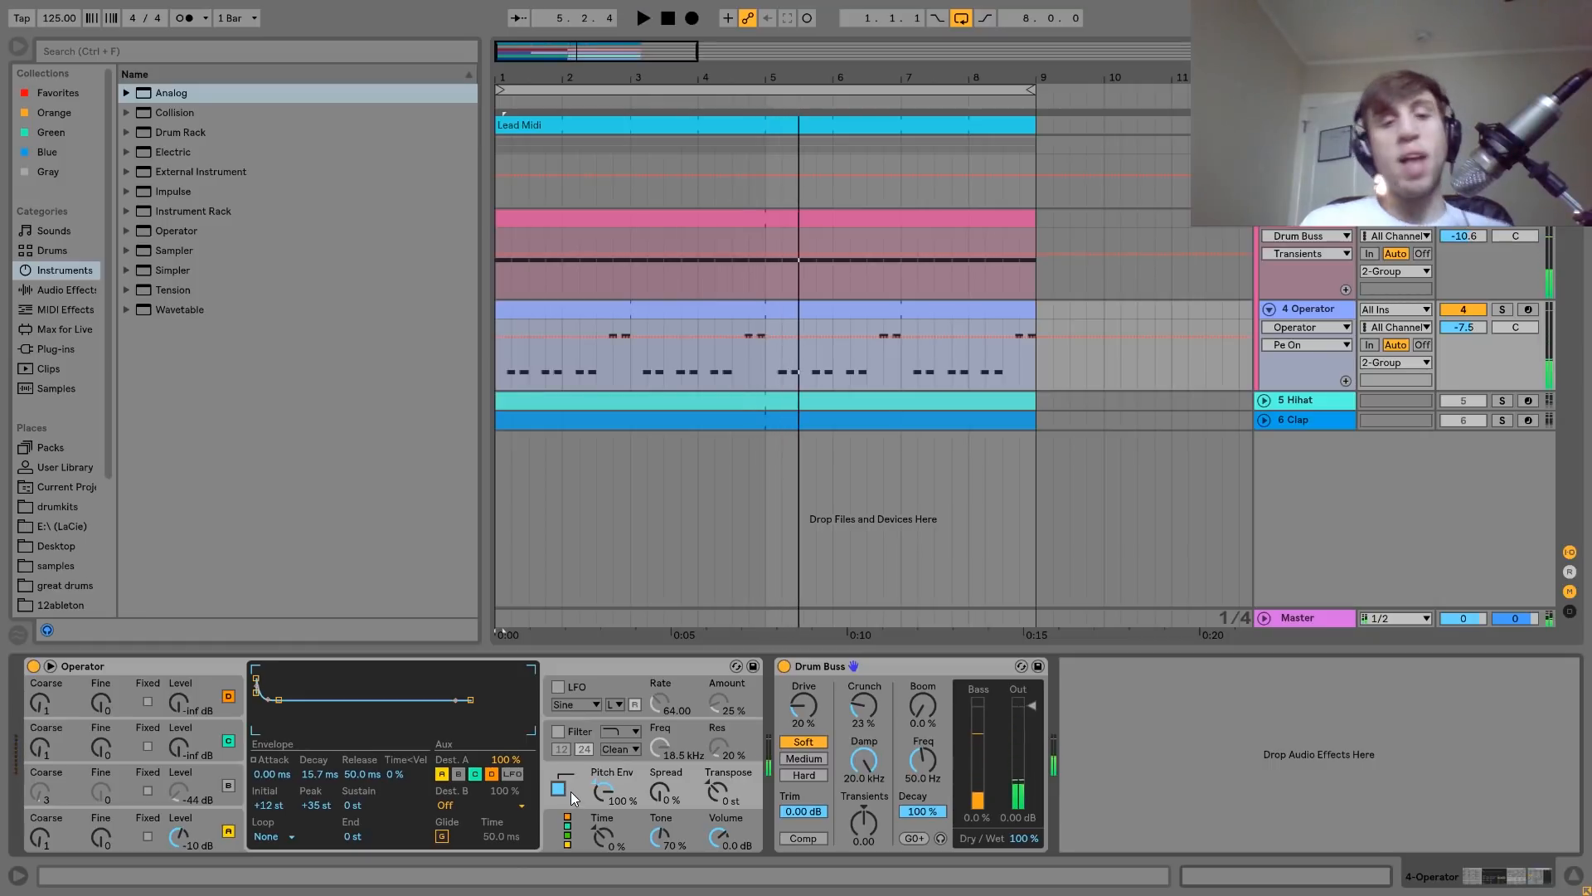
{"action": "key", "text": "space"}
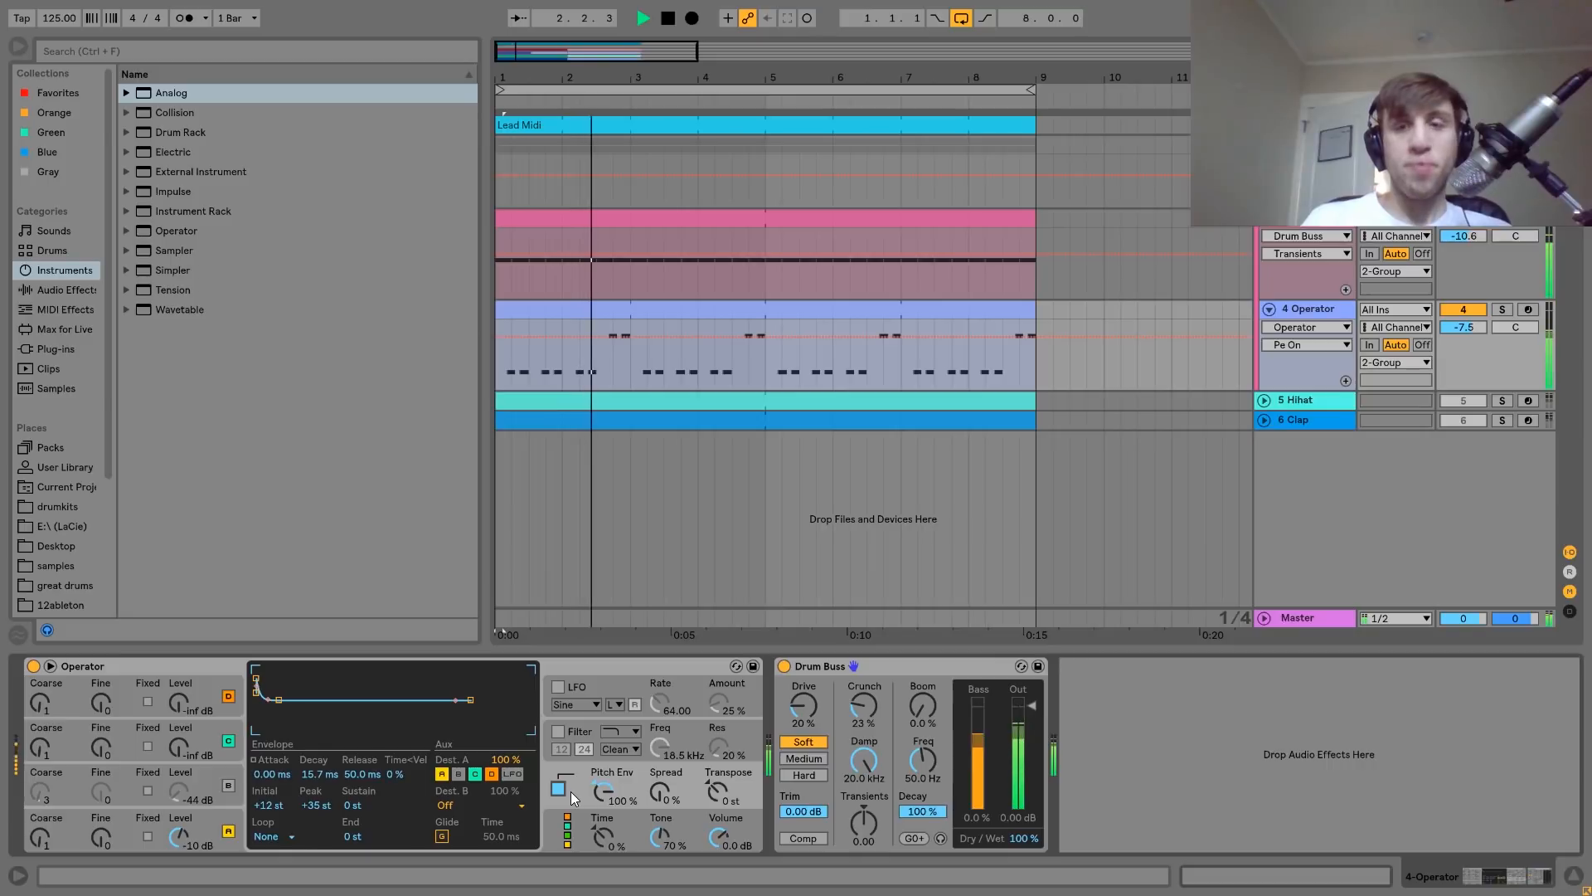
{"action": "key", "text": "space"}
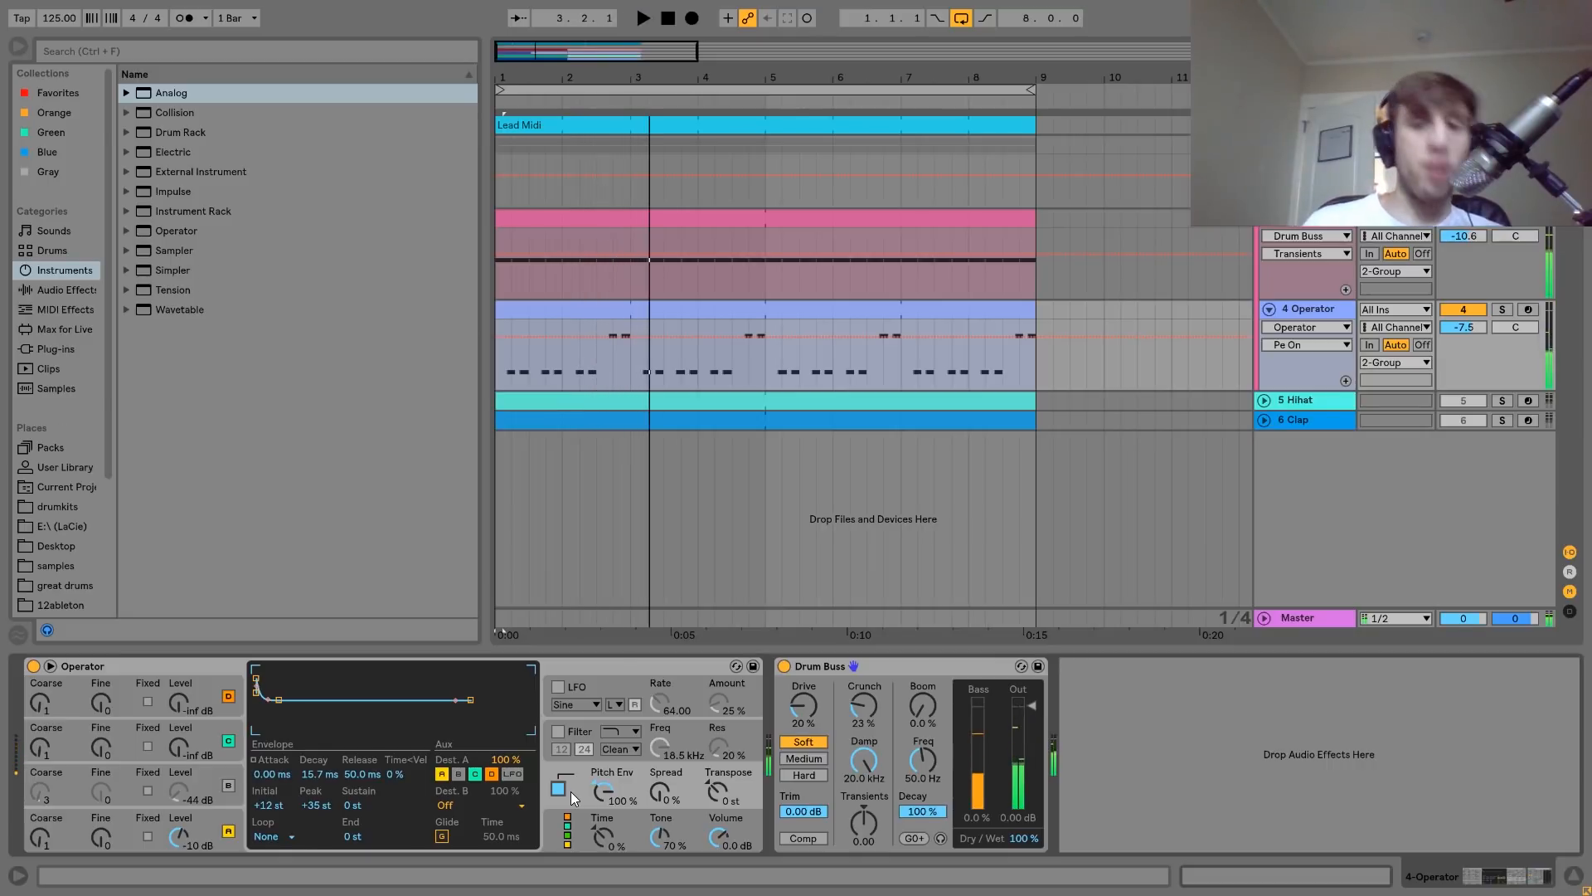
Bypass the Drum Buss on the Operator track, play the loop and re-enable the device to compare
{"action": "left_click", "coordinate": [891, 670]}
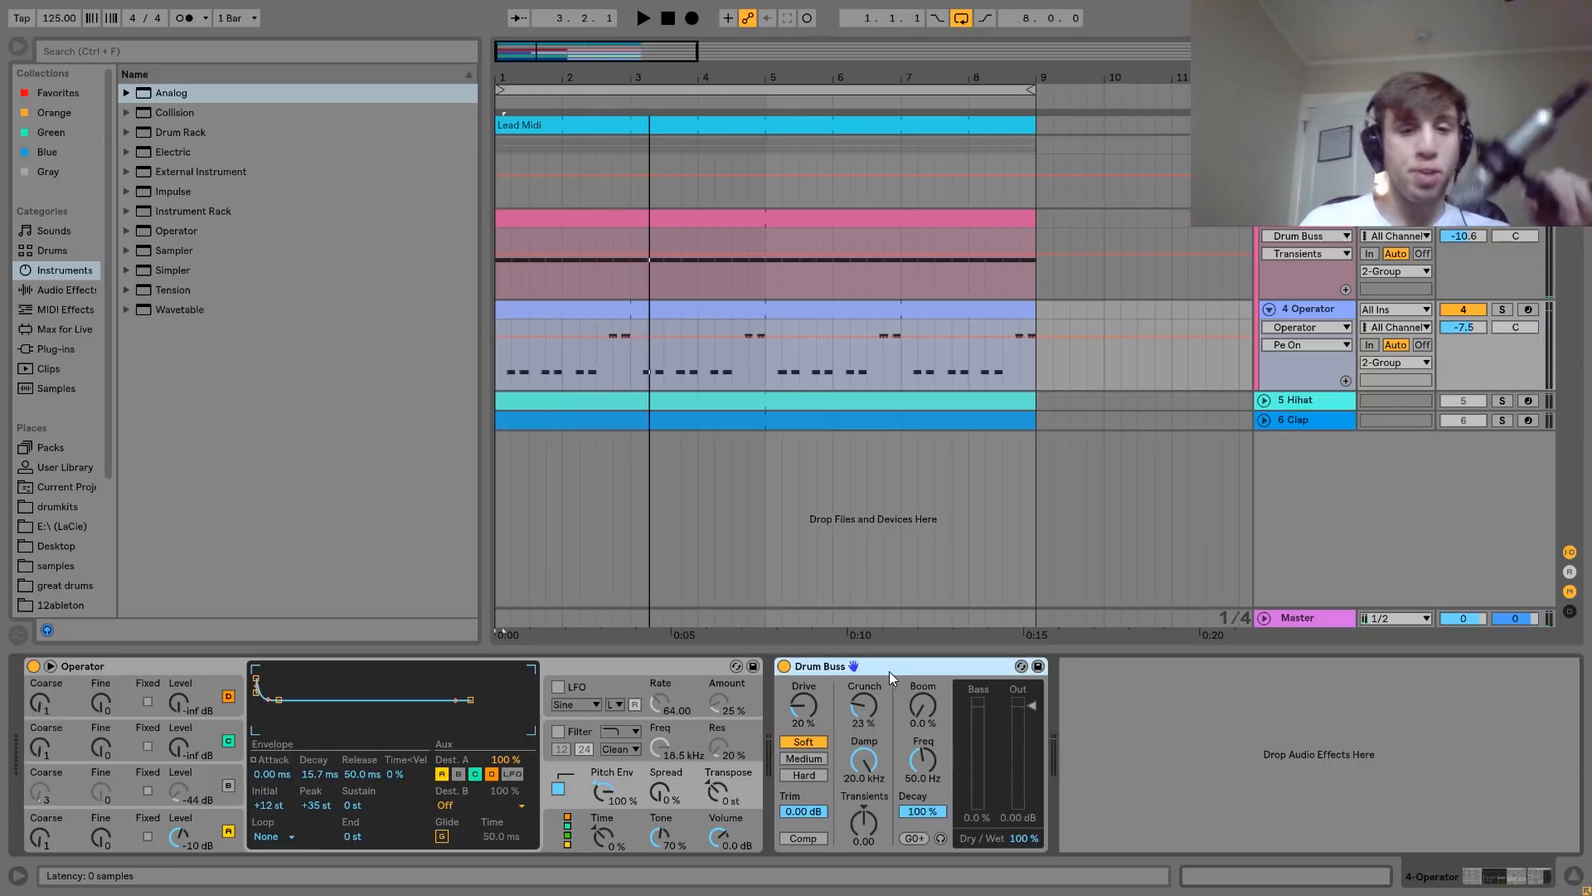
{"action": "left_click", "coordinate": [787, 670]}
{"action": "key", "text": "space"}
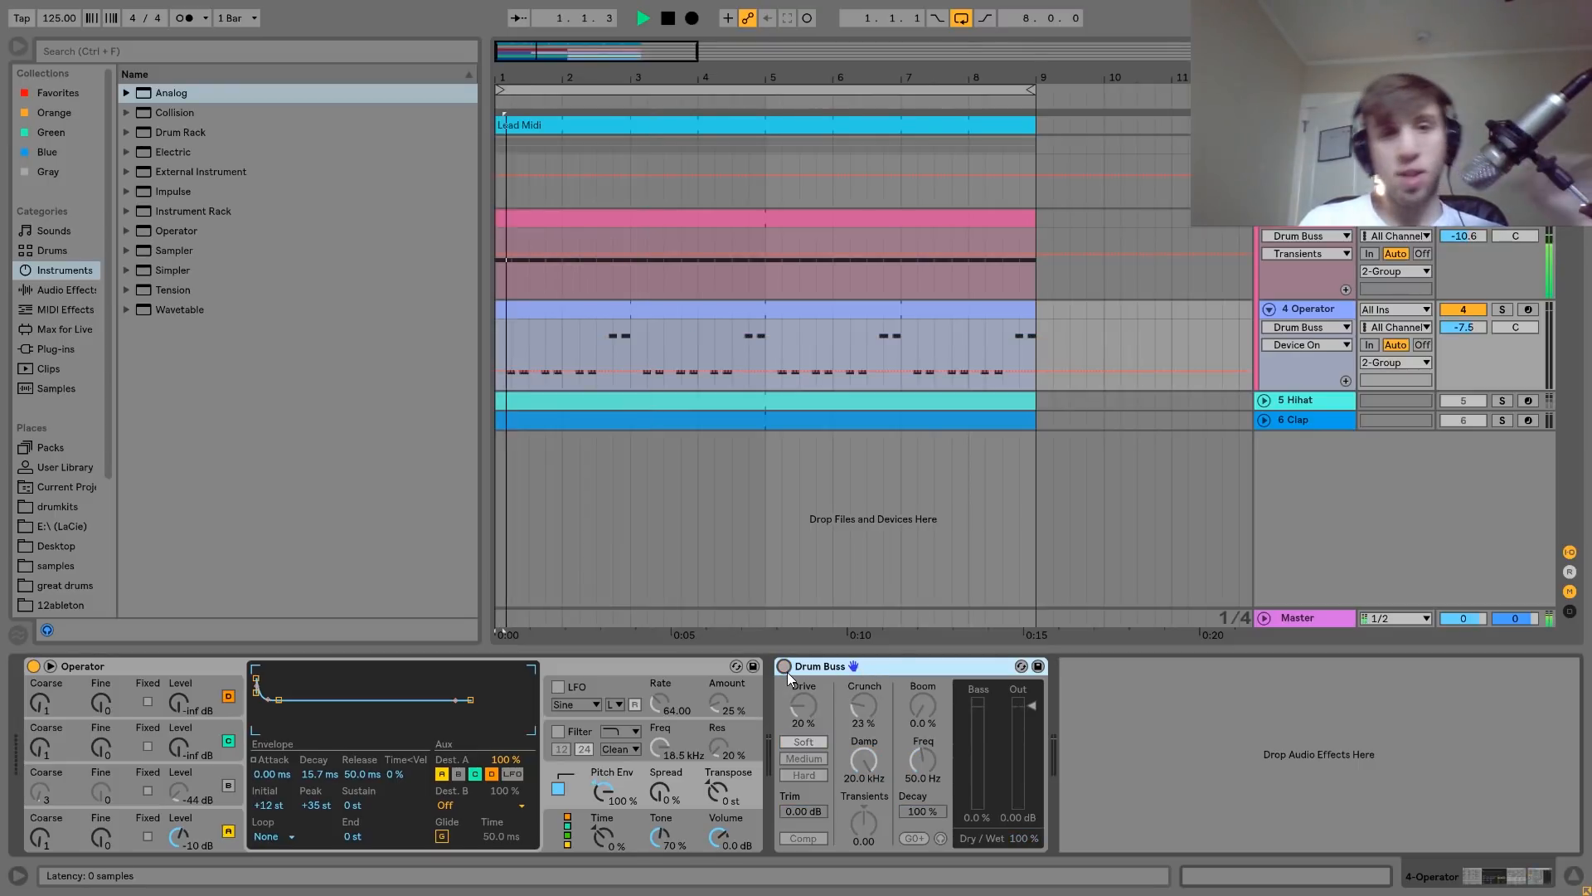
{"action": "left_click", "coordinate": [787, 670]}
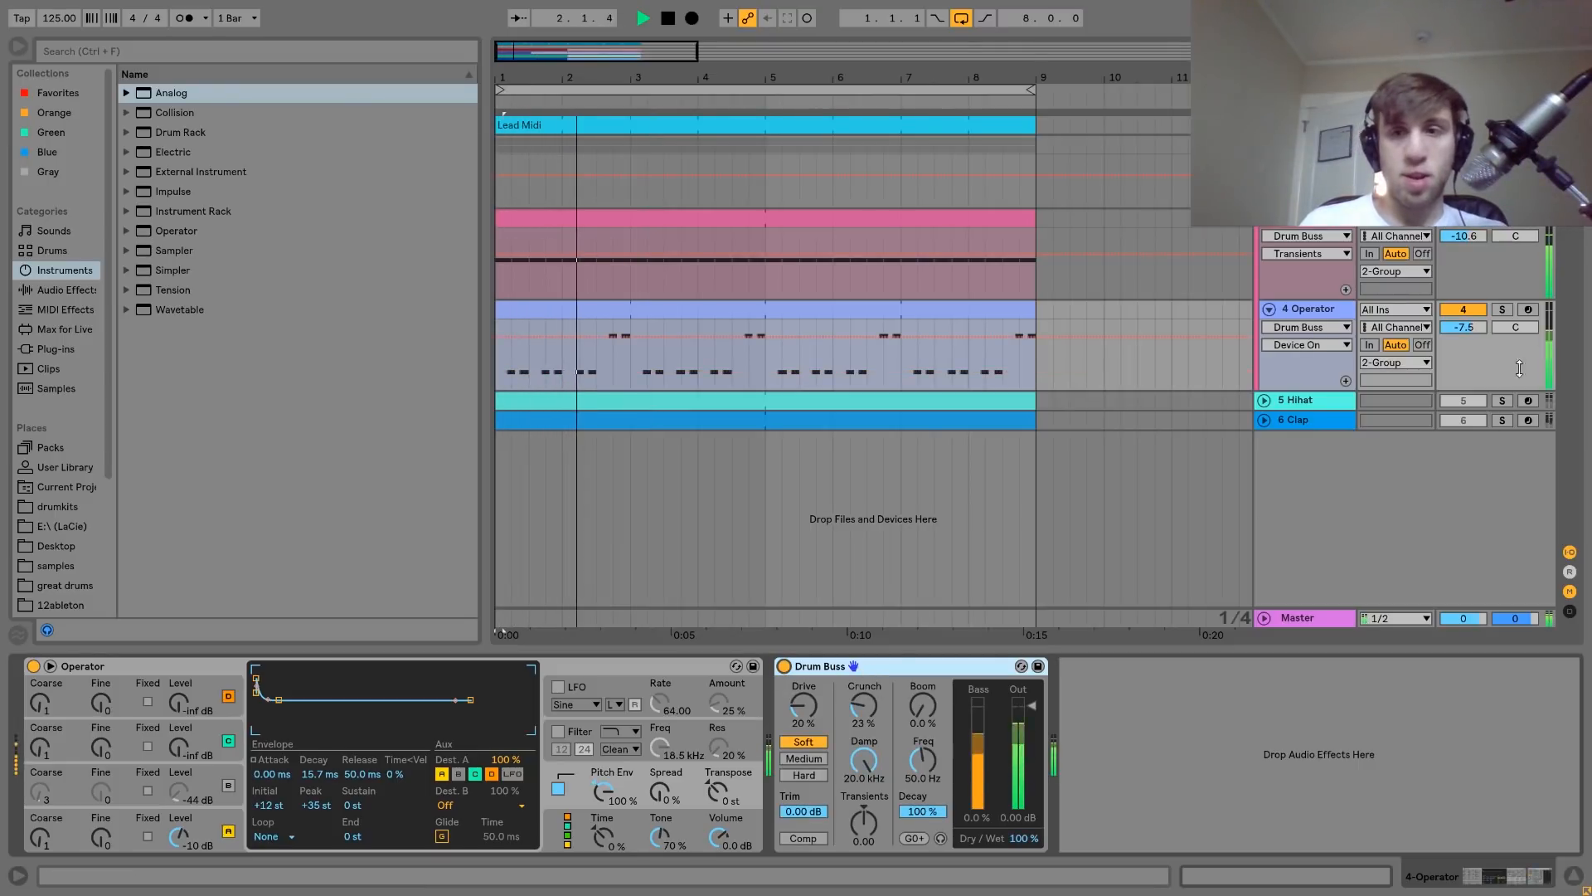
{"action": "key", "text": "space"}
Show the 2-Group track's Drum Buss and EQ Eight, and play the loop with only the group's tracks sounding
{"action": "left_click", "coordinate": [1495, 310]}
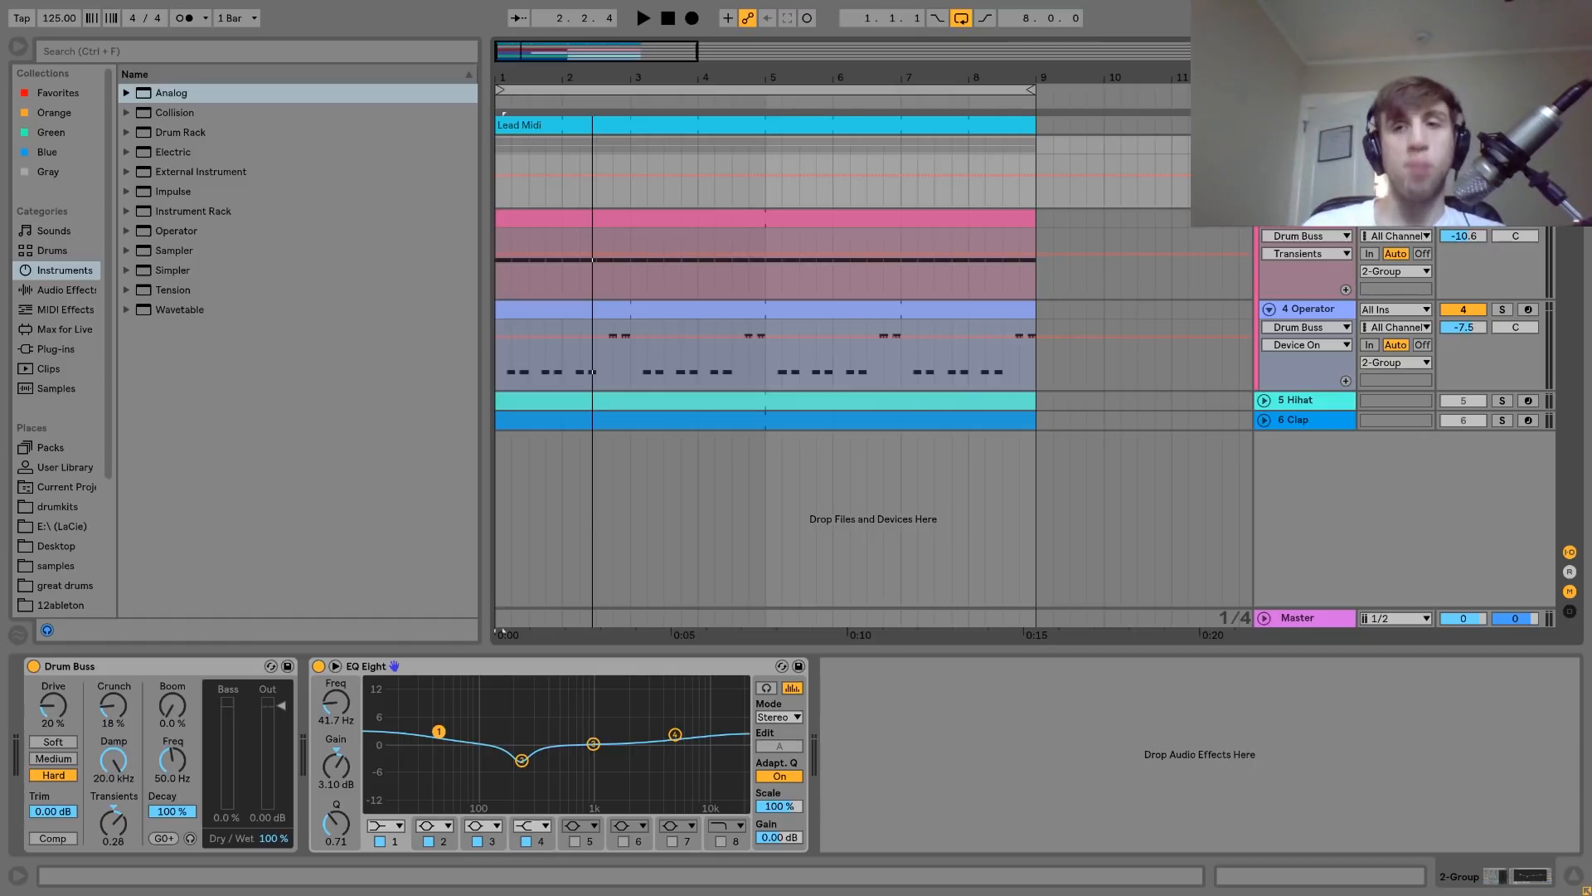
{"action": "key", "text": "space"}
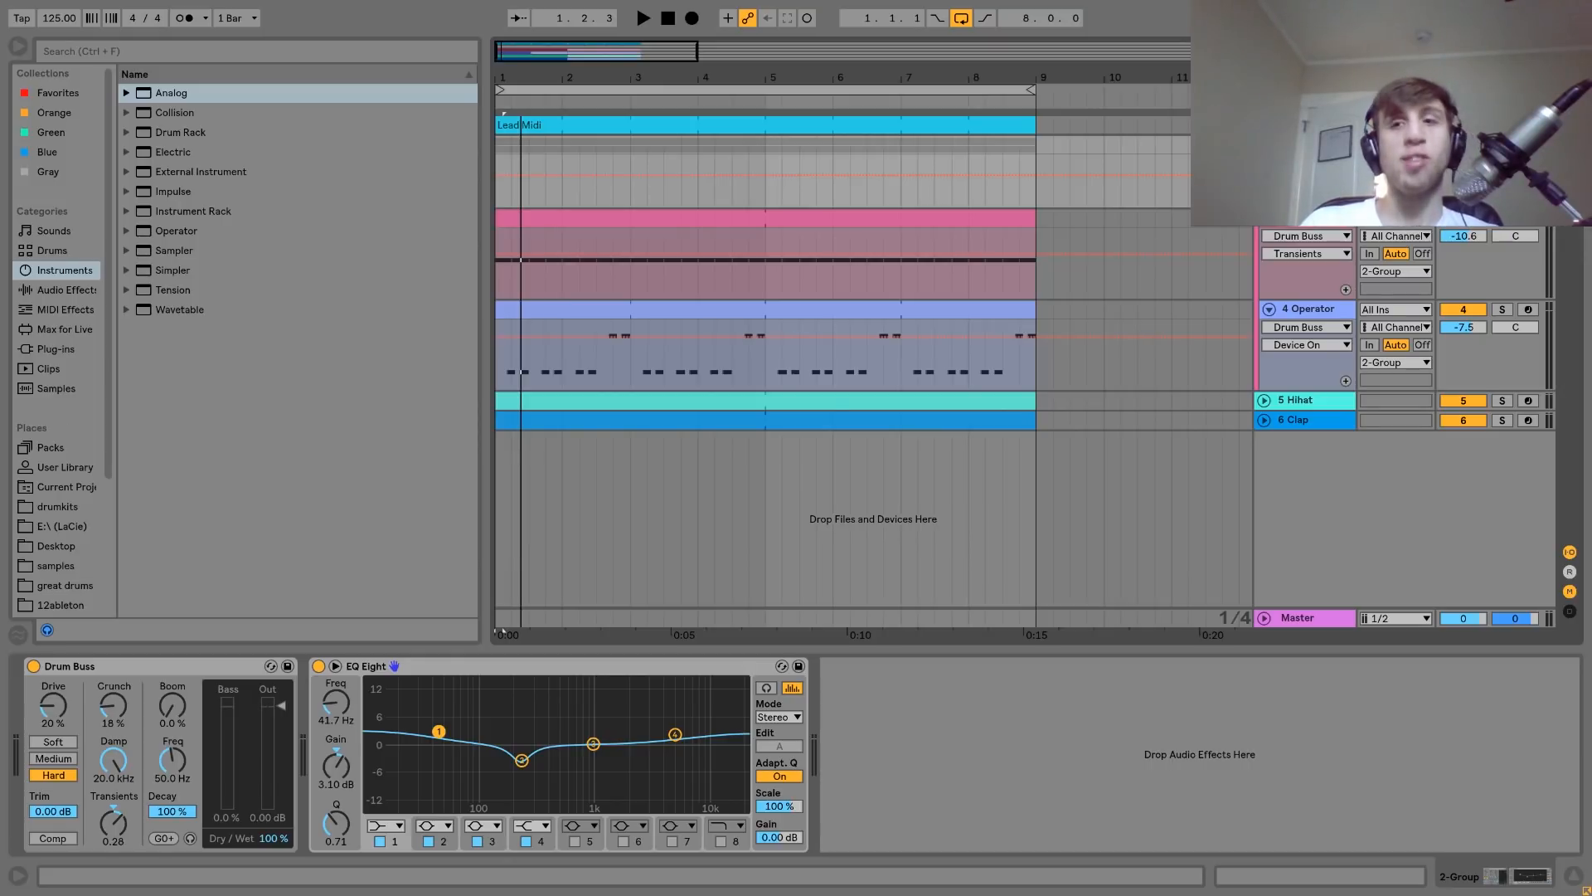
{"action": "key", "text": "space"}
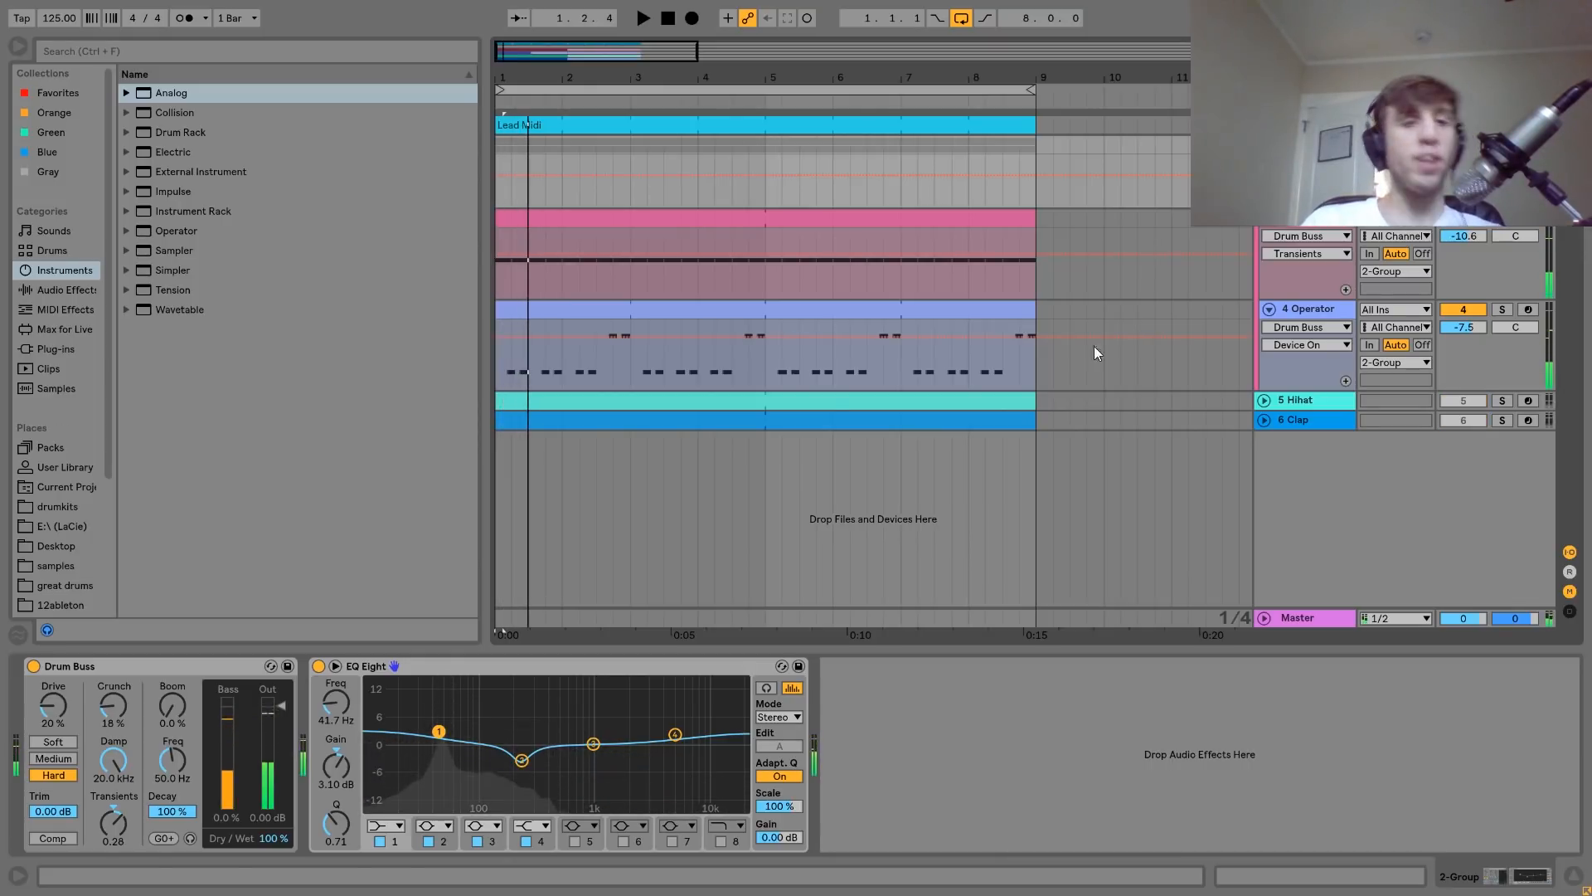
Bypass both EQ Eight and Drum Buss on the 2-Group, play the loop and restore both devices to compare
{"action": "left_click", "coordinate": [316, 669]}
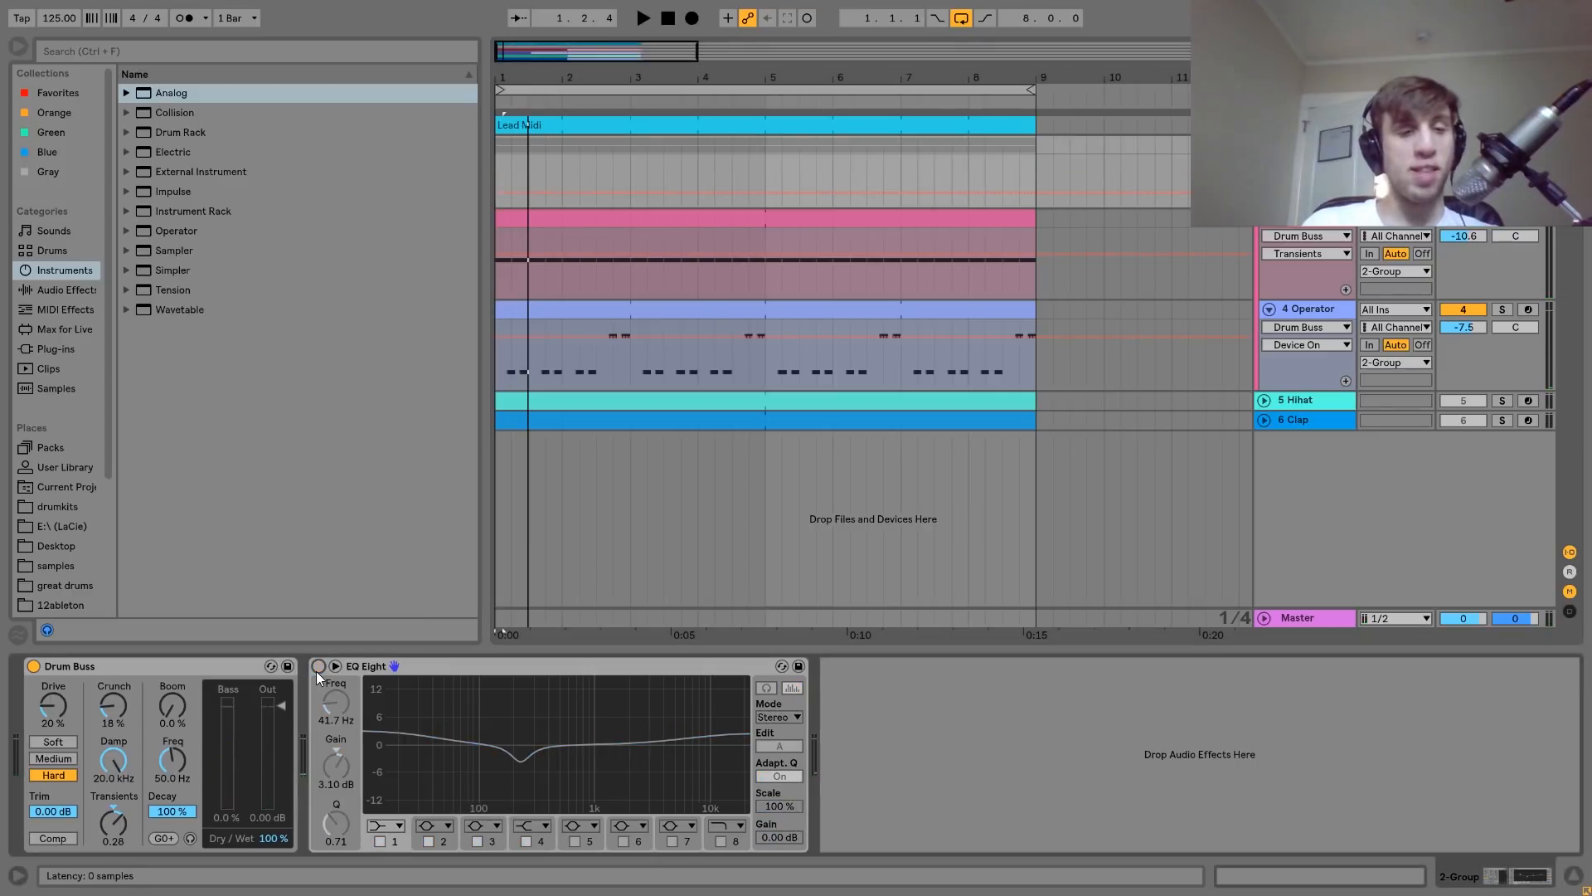
{"action": "left_click", "coordinate": [34, 666]}
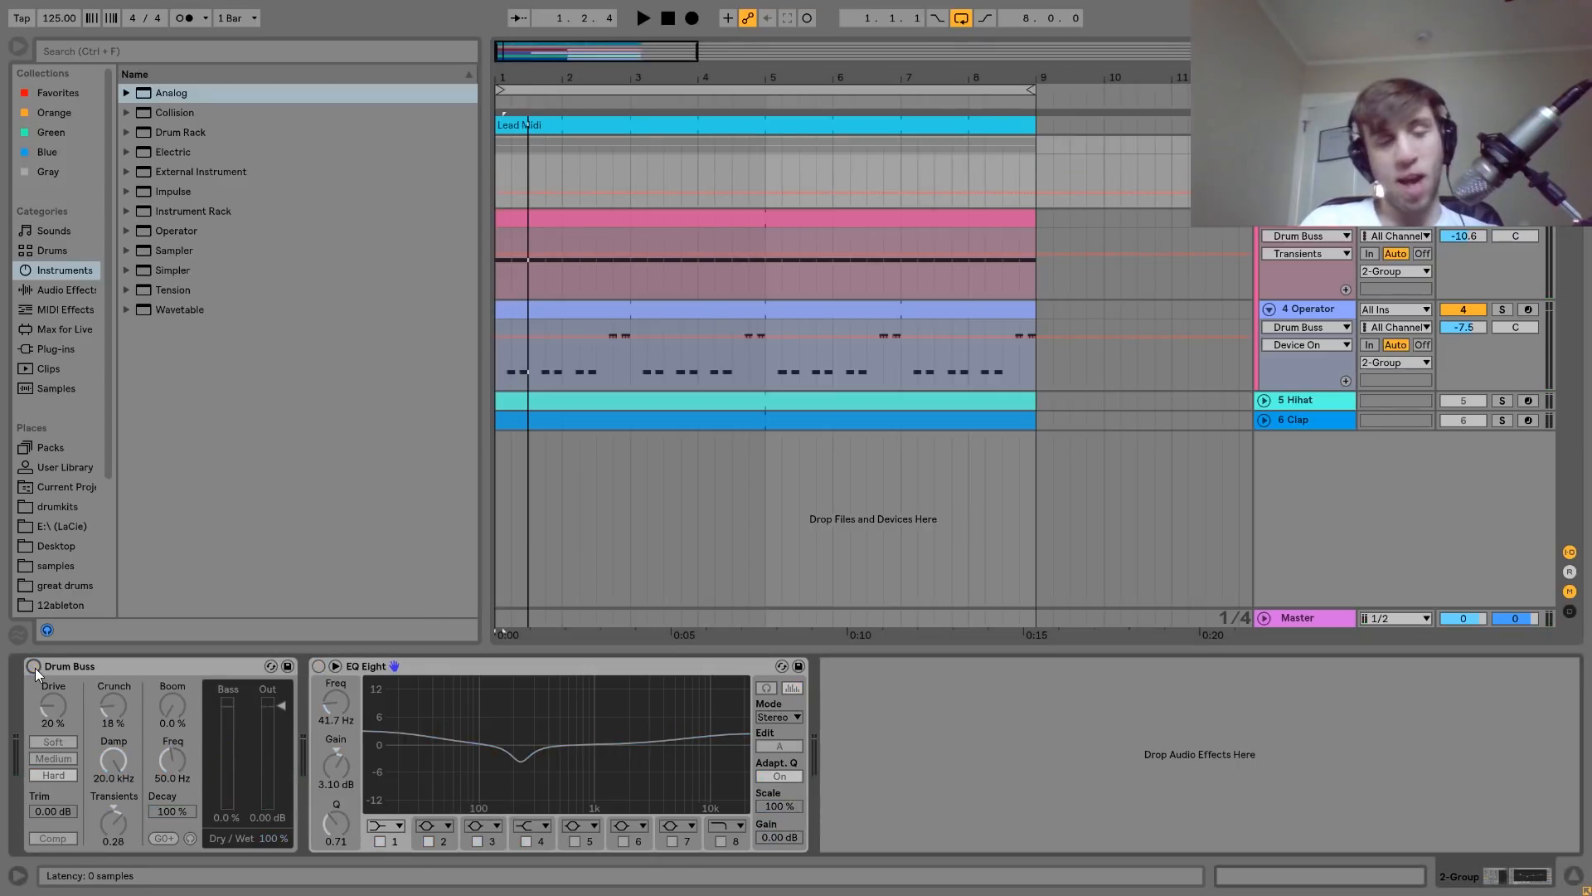
{"action": "key", "text": "space"}
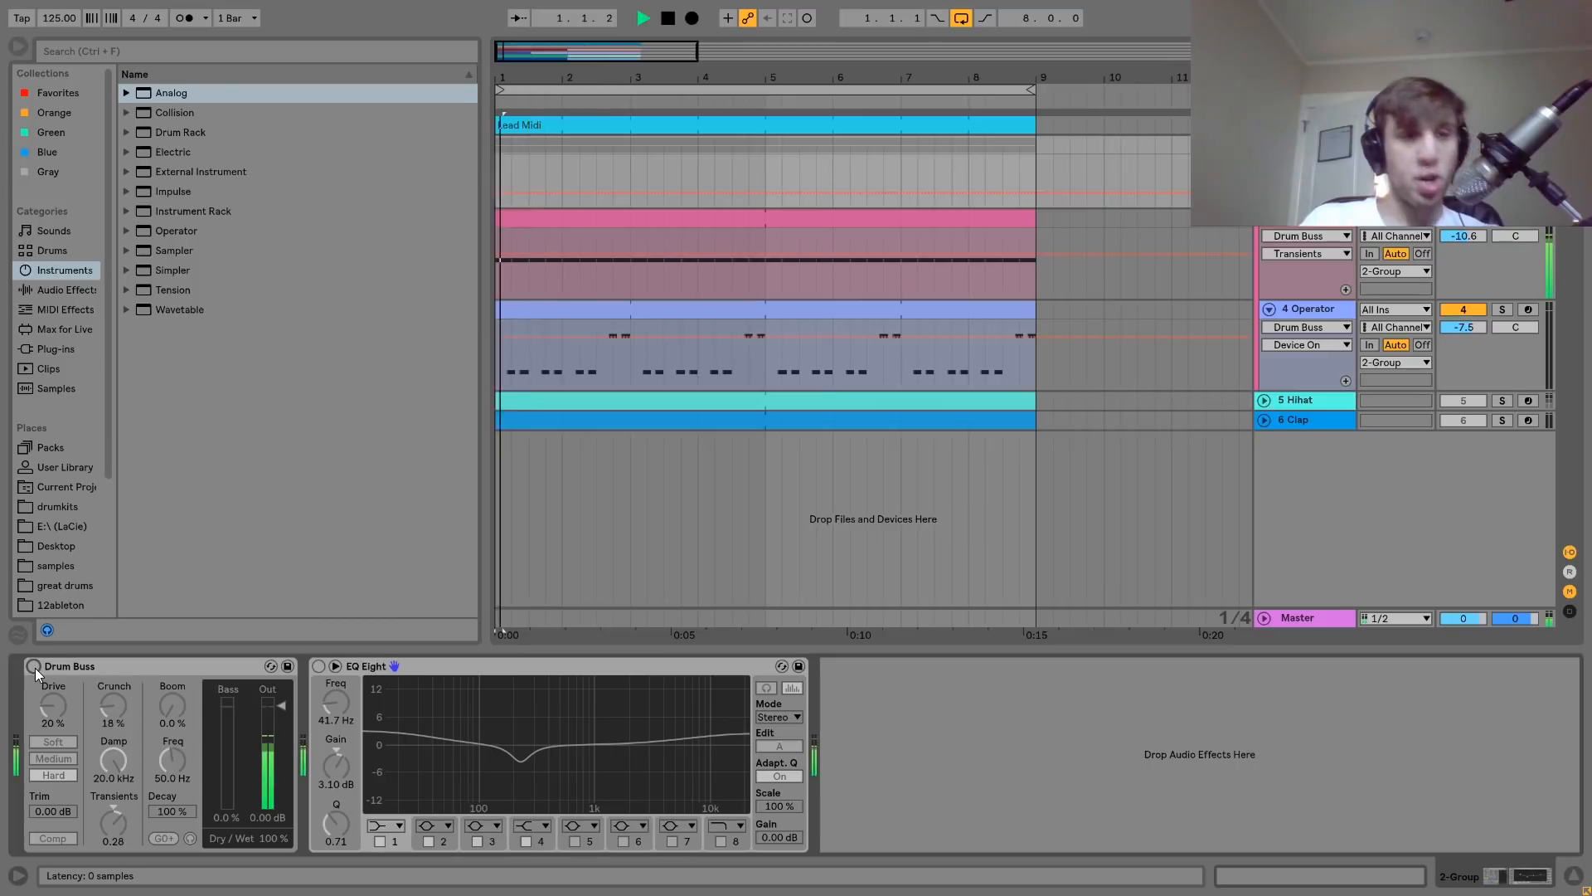
{"action": "key", "text": "ctrl+z"}
{"action": "key", "text": "ctrl+z"}
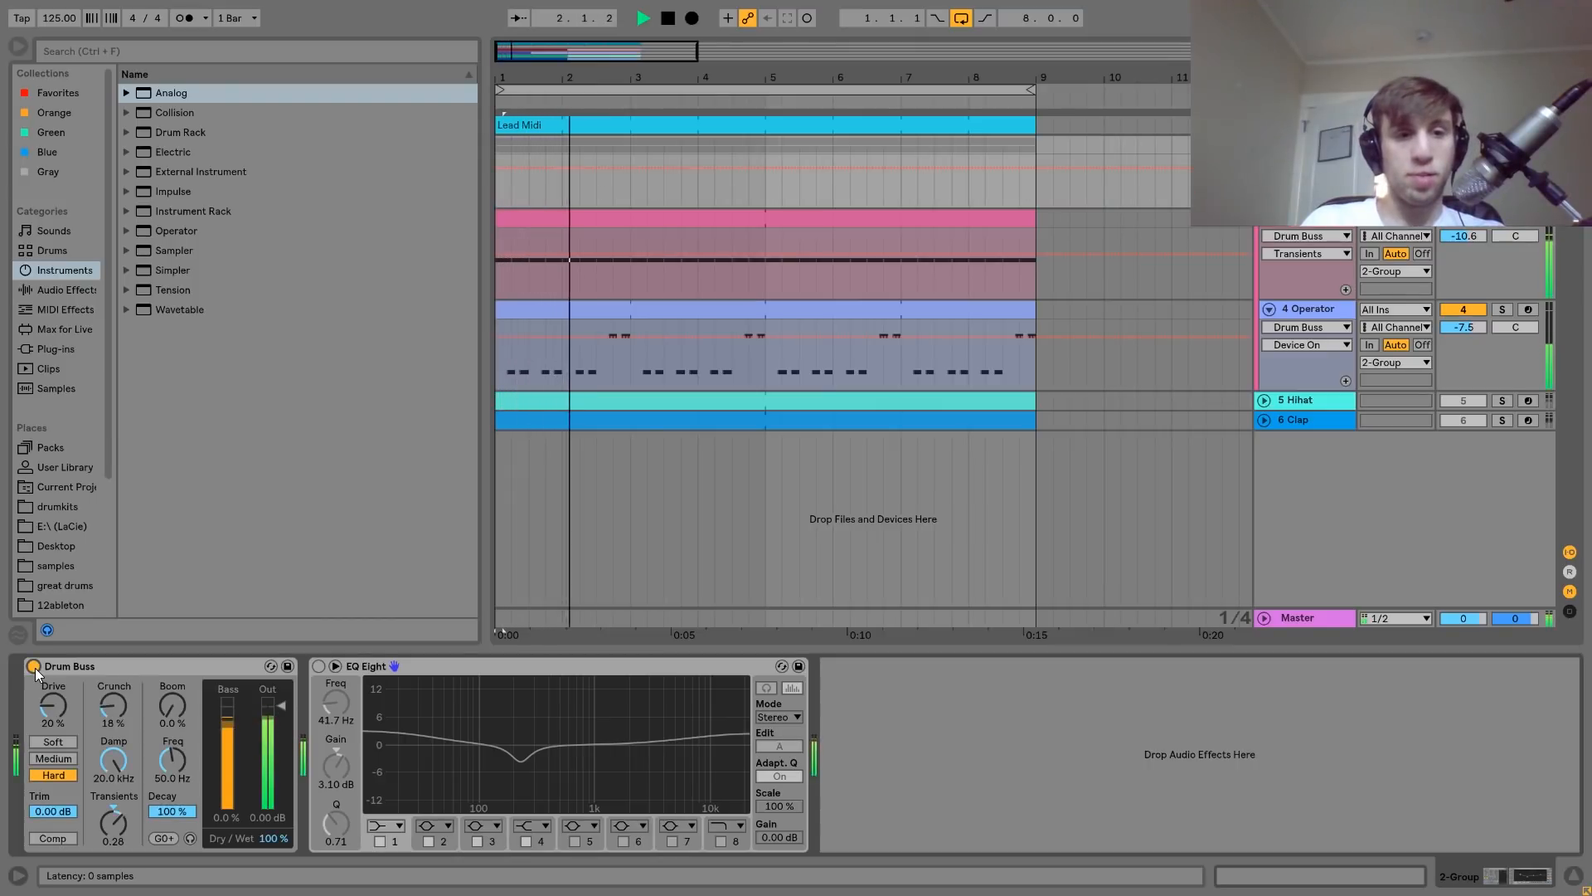
{"action": "key", "text": "space"}
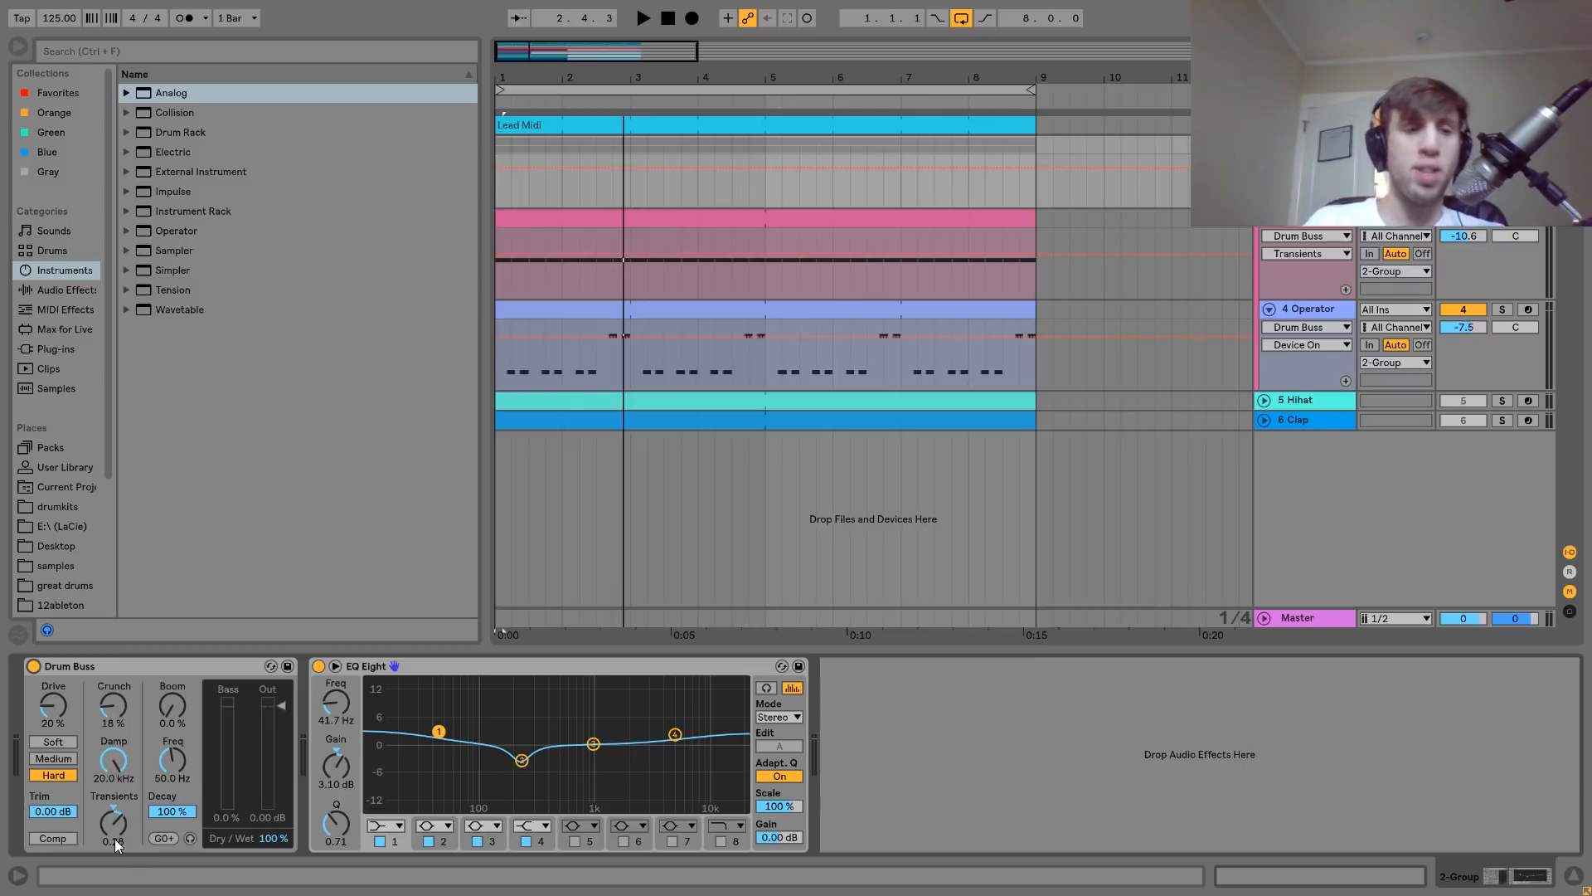
Bypass only the 2-Group's Drum Buss while playing the loop, and re-enable it to compare
{"action": "left_click", "coordinate": [33, 666]}
{"action": "key", "text": "space"}
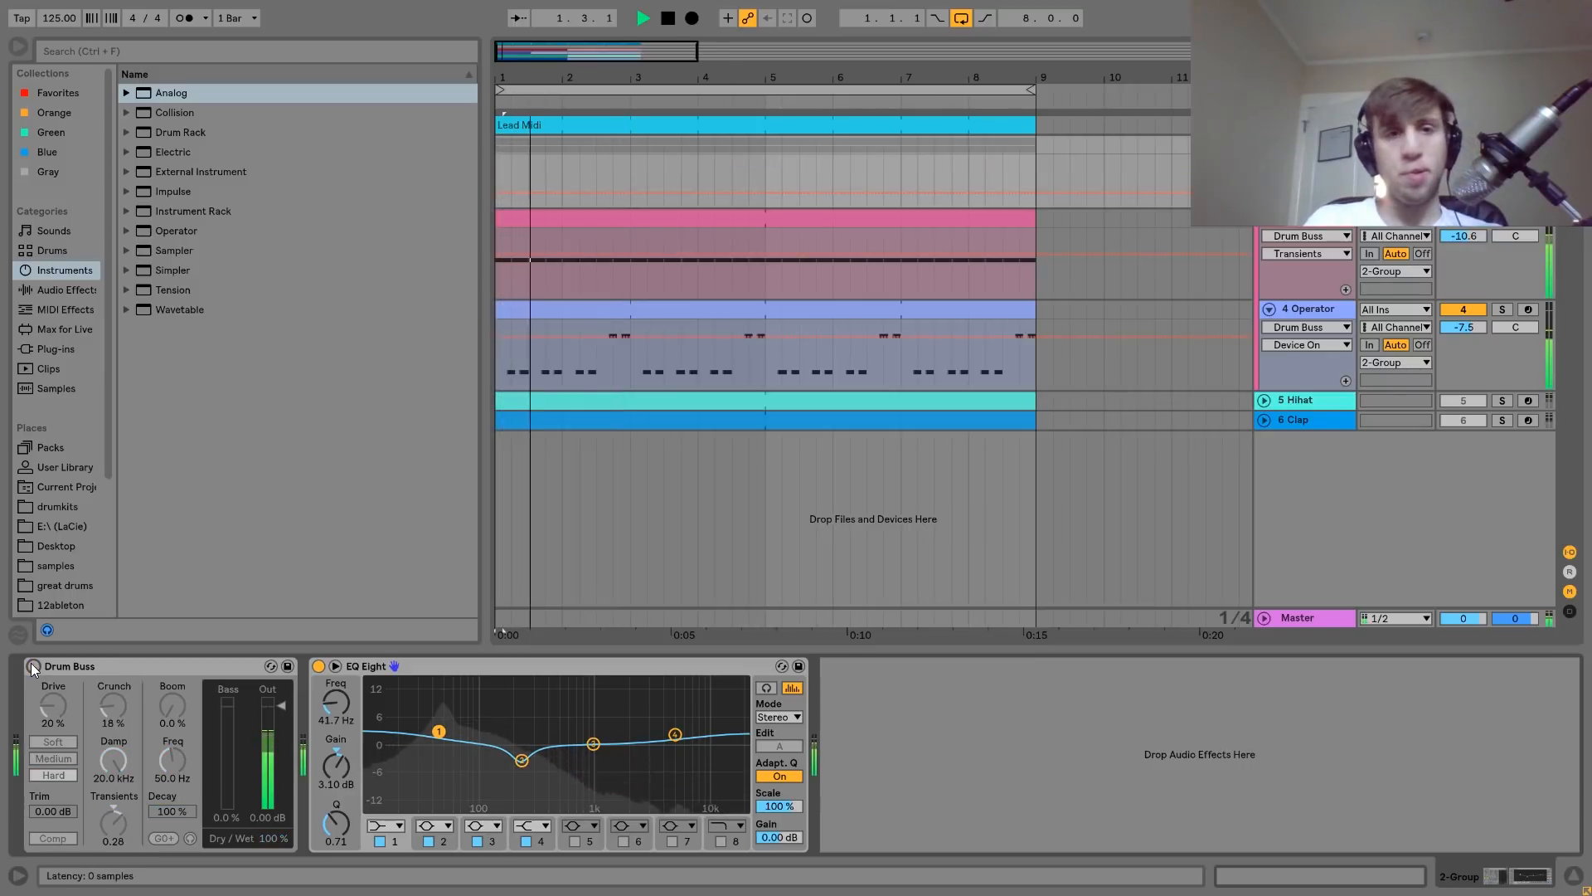
{"action": "left_click", "coordinate": [34, 666]}
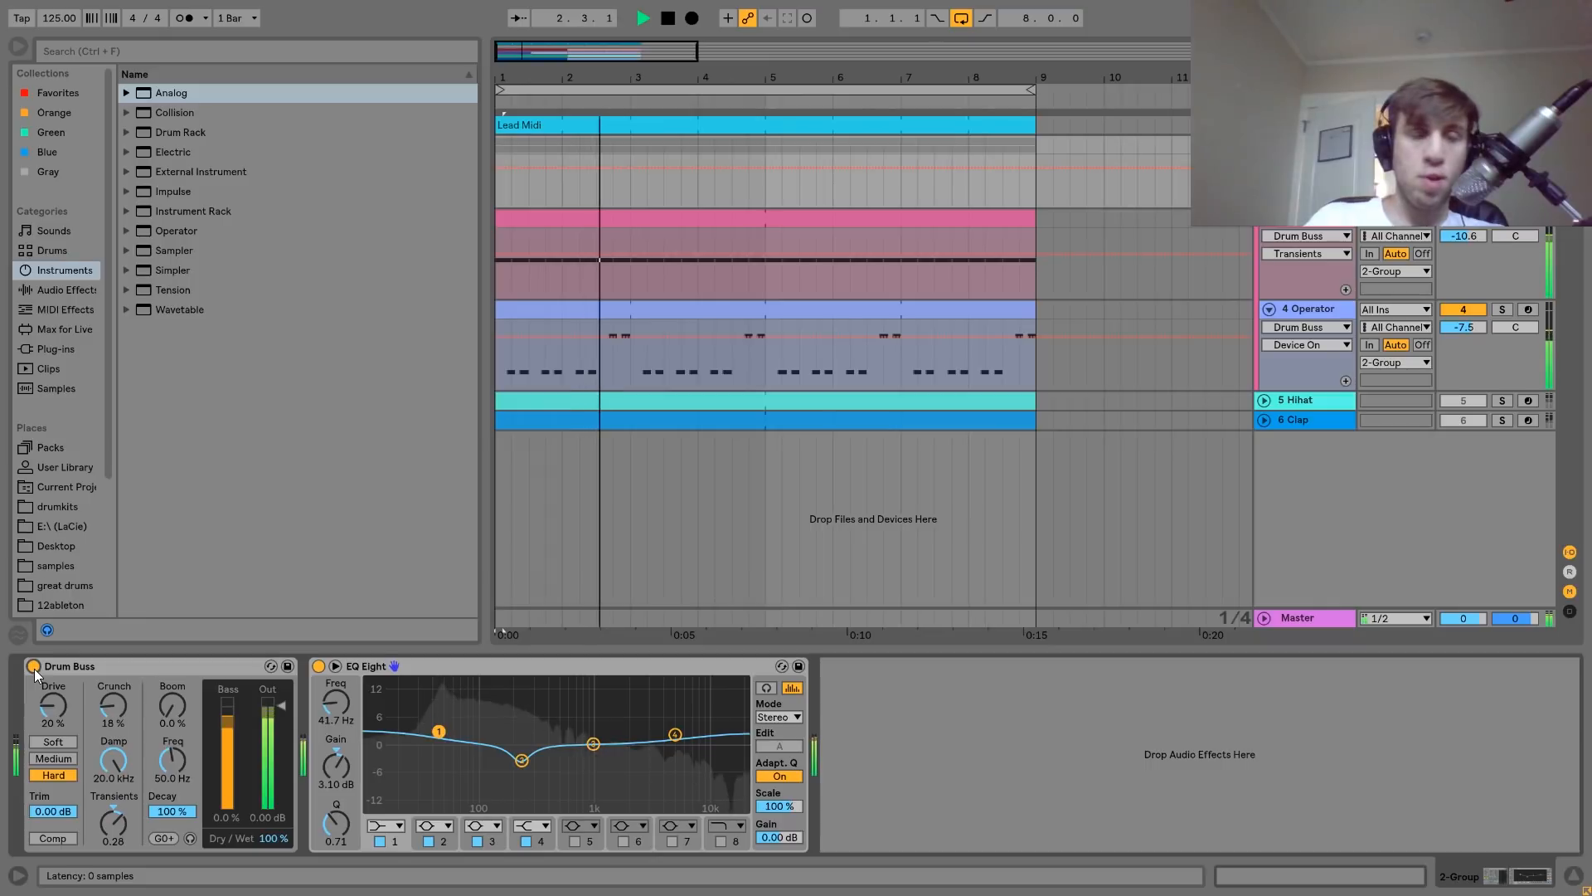
{"action": "key", "text": "space"}
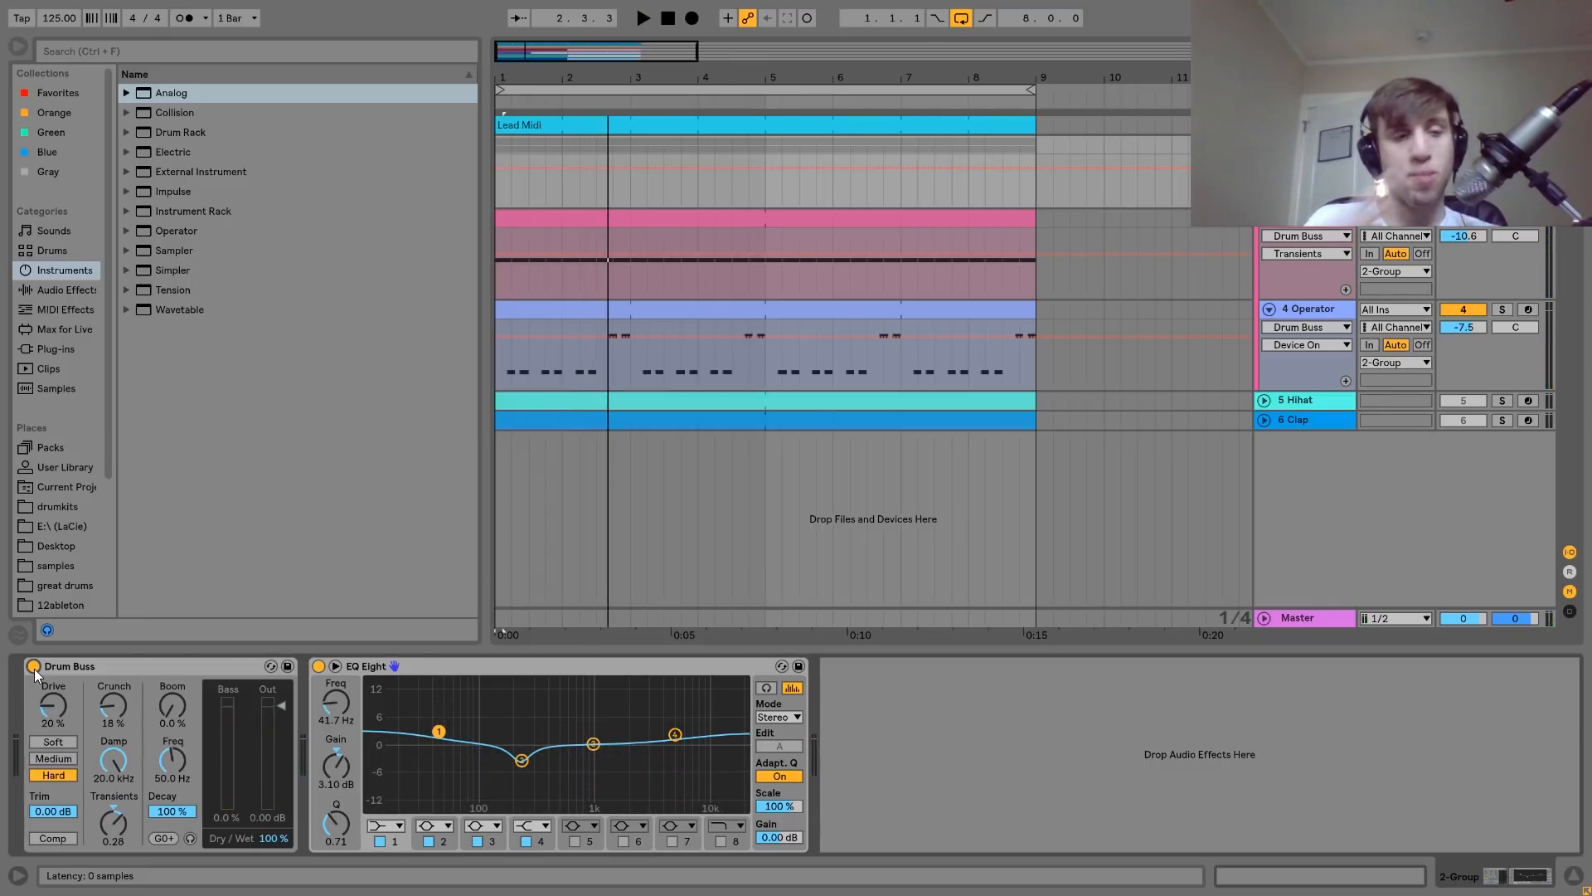
Select band 2 of the 2-Group's EQ Eight, the dip at 230 Hz, and play the loop
{"action": "left_click", "coordinate": [366, 673]}
{"action": "left_click", "coordinate": [522, 759]}
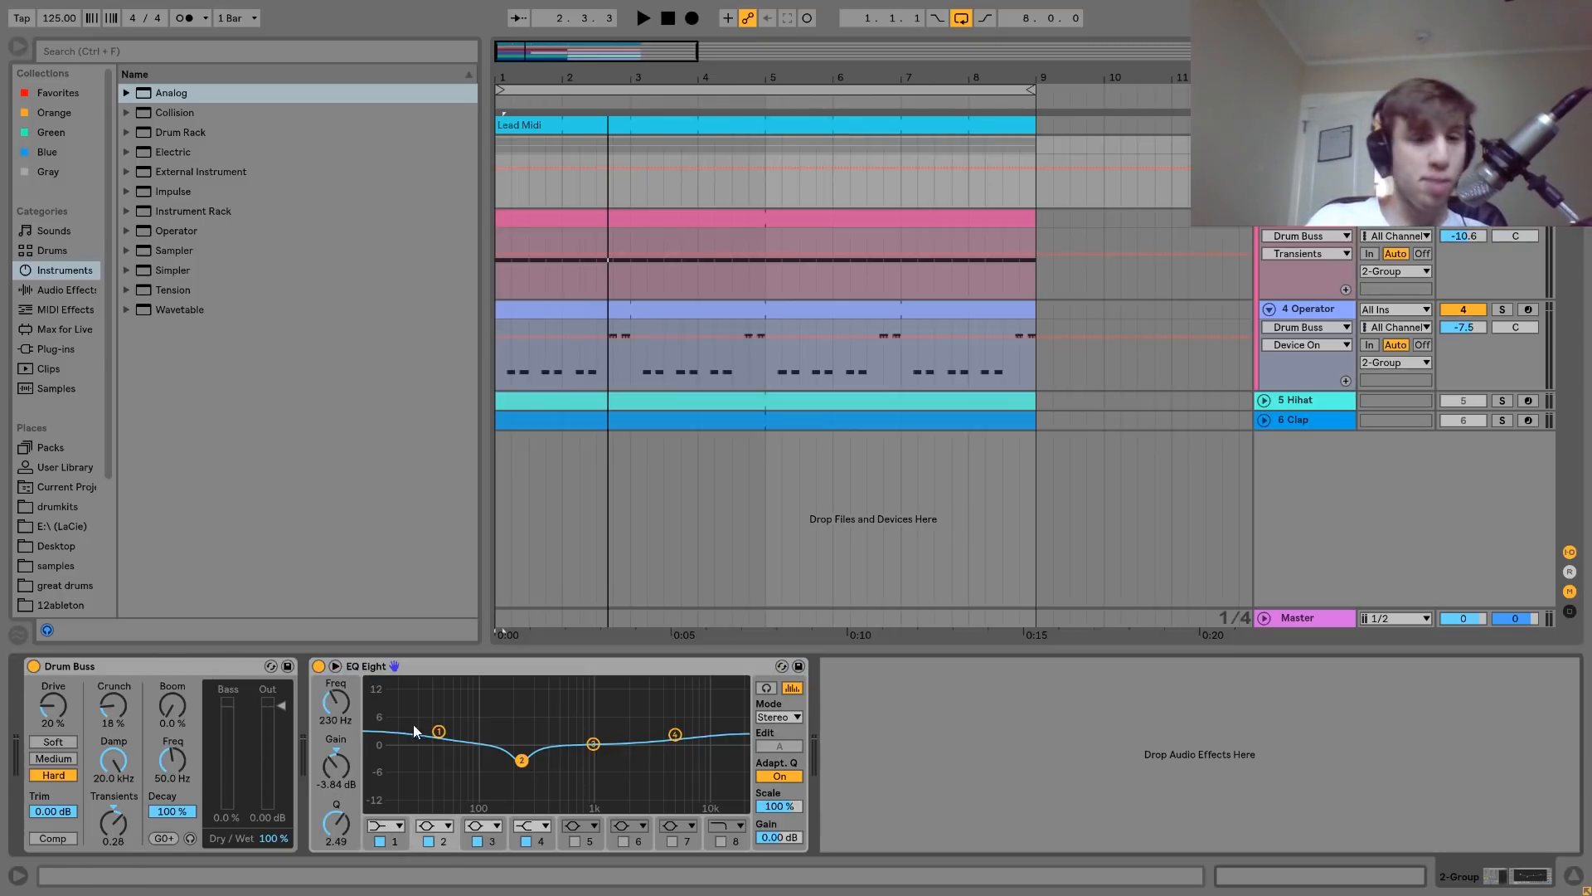
{"action": "key", "text": "space"}
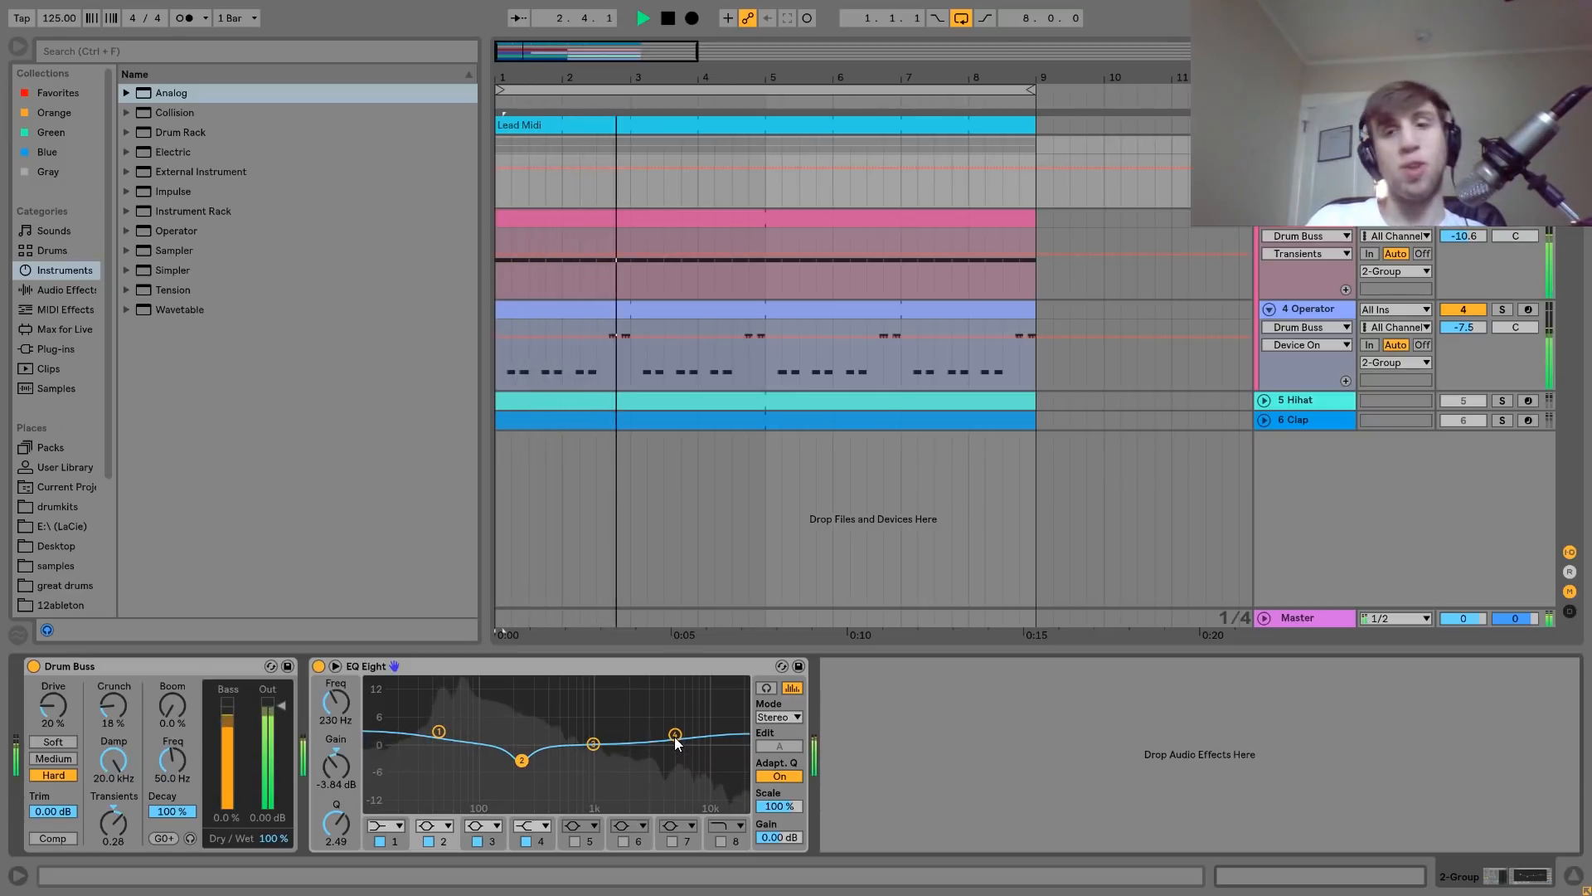
{"action": "key", "text": "space"}
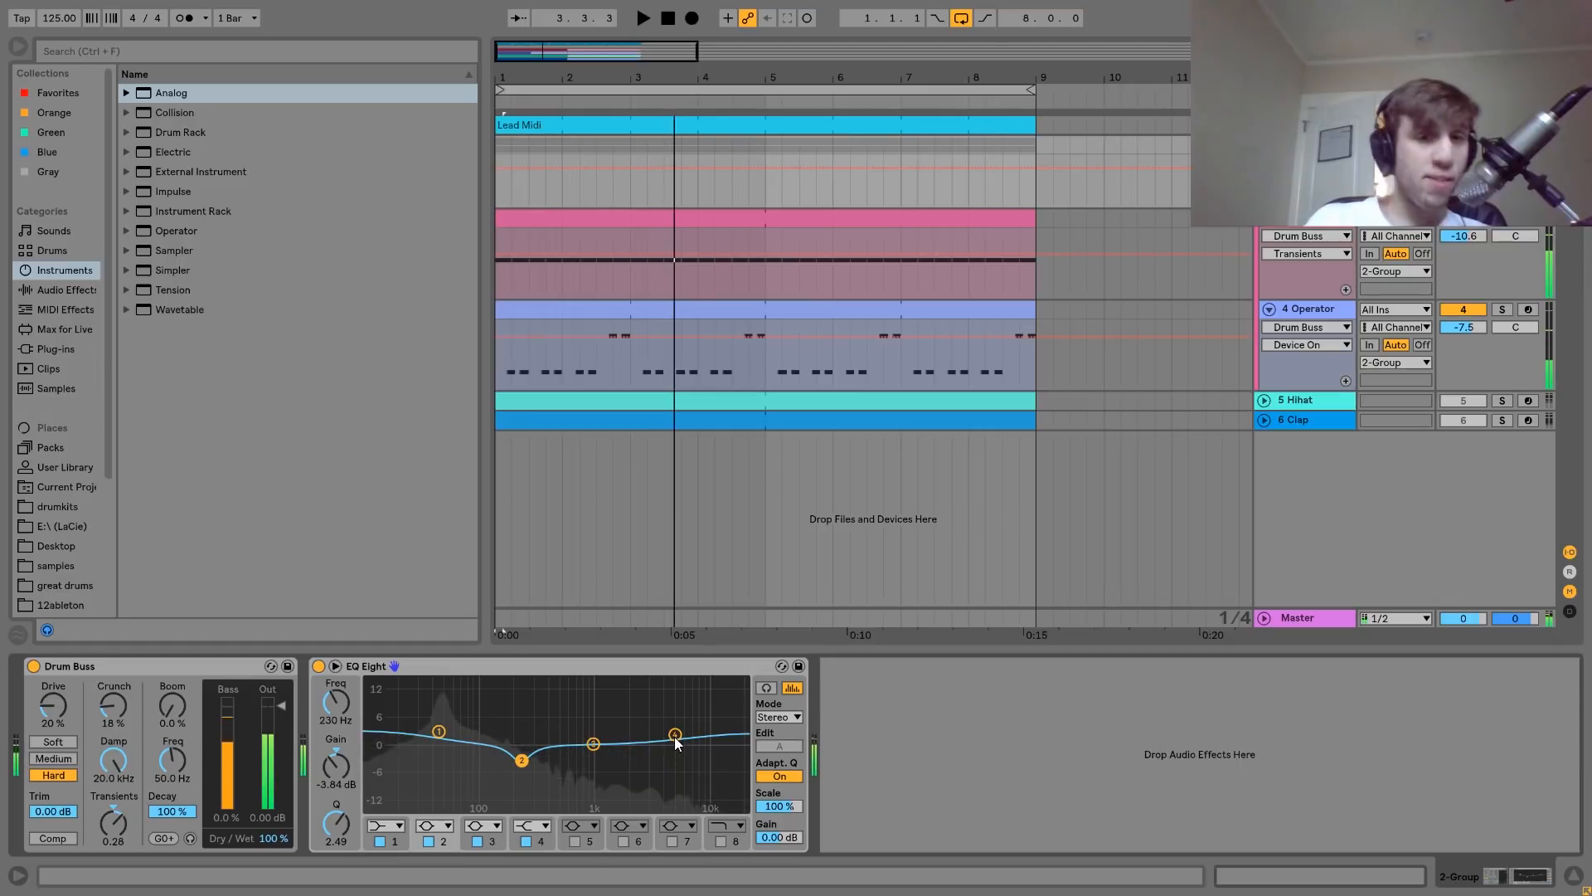
Unfold the Hihat track, solo it and play the loop
{"action": "left_click", "coordinate": [1332, 400]}
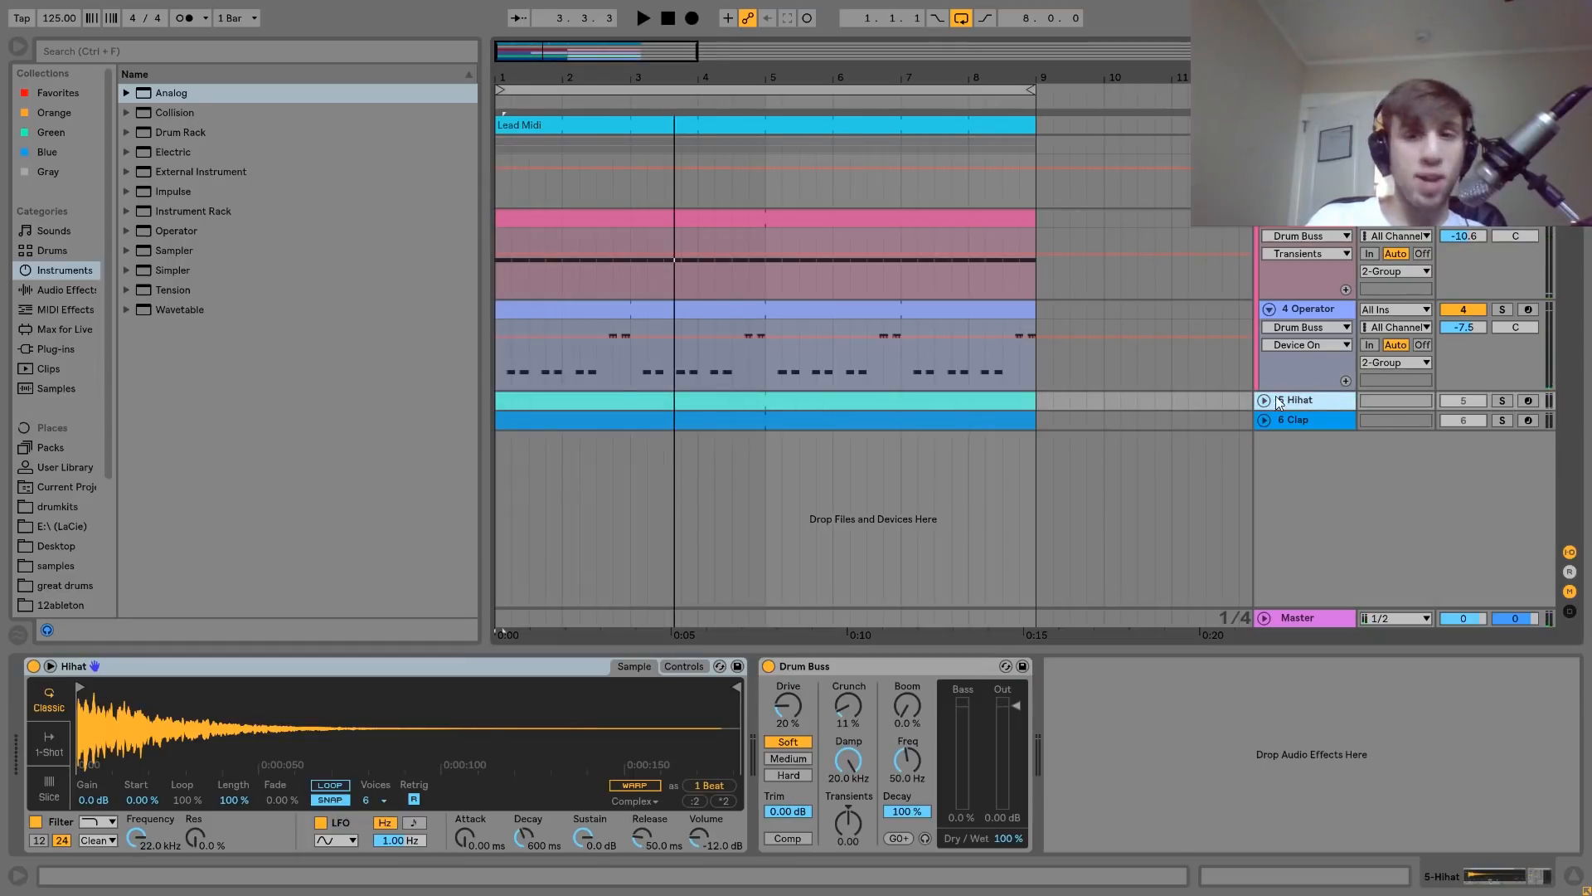
{"action": "left_click", "coordinate": [1264, 400]}
{"action": "left_click", "coordinate": [1503, 401]}
{"action": "key", "text": "space"}
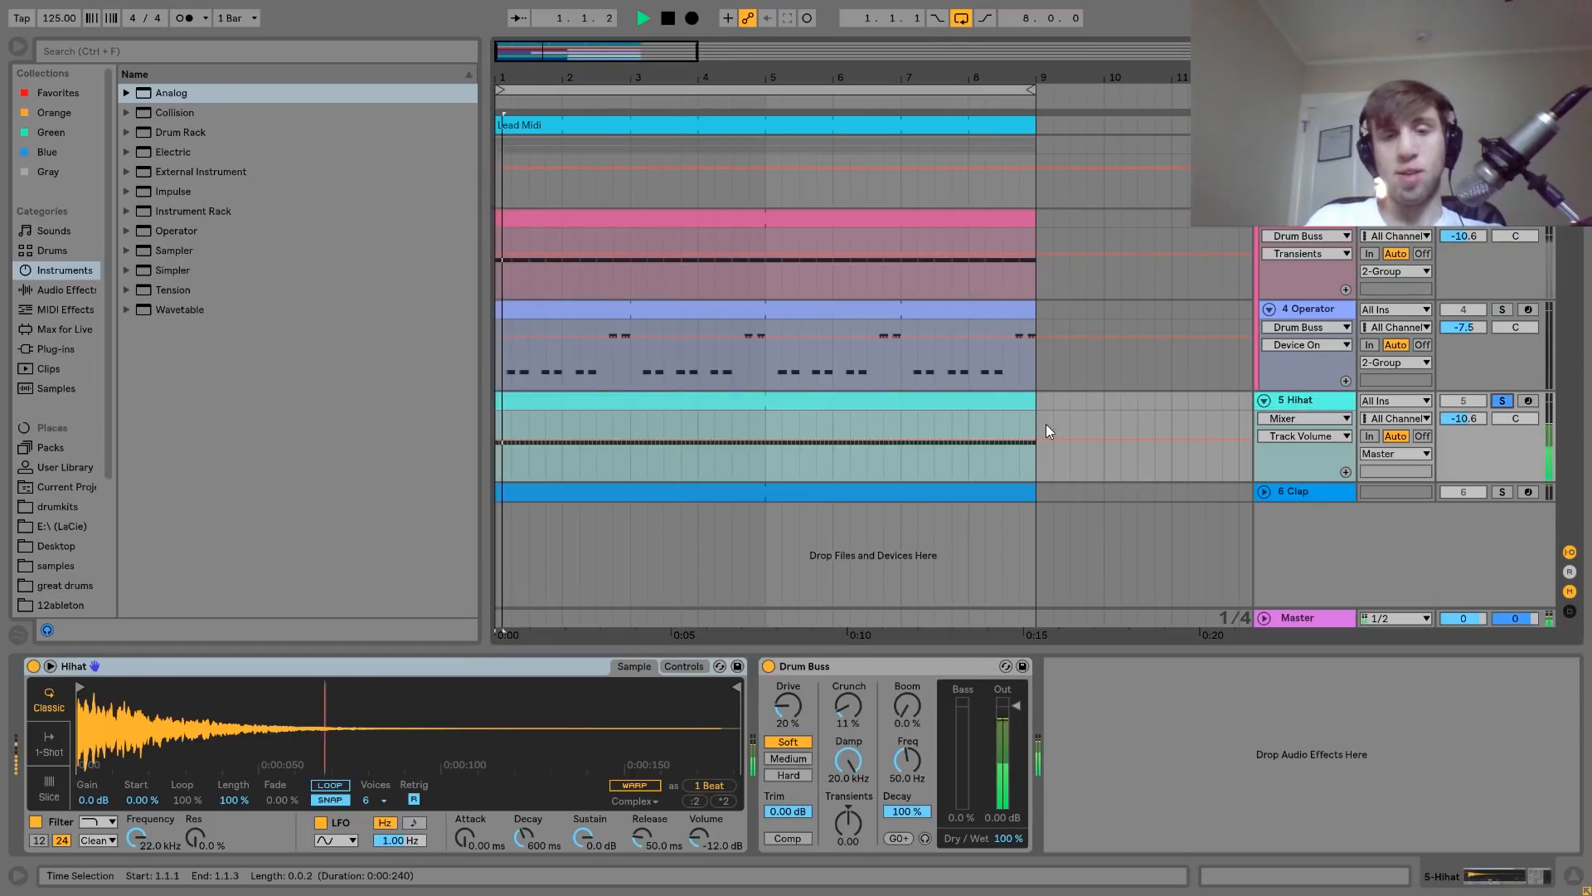
Show the Hihat clip's notes, return to the Hihat track's devices and play the soloed hi-hat
{"action": "double_click", "coordinate": [955, 400]}
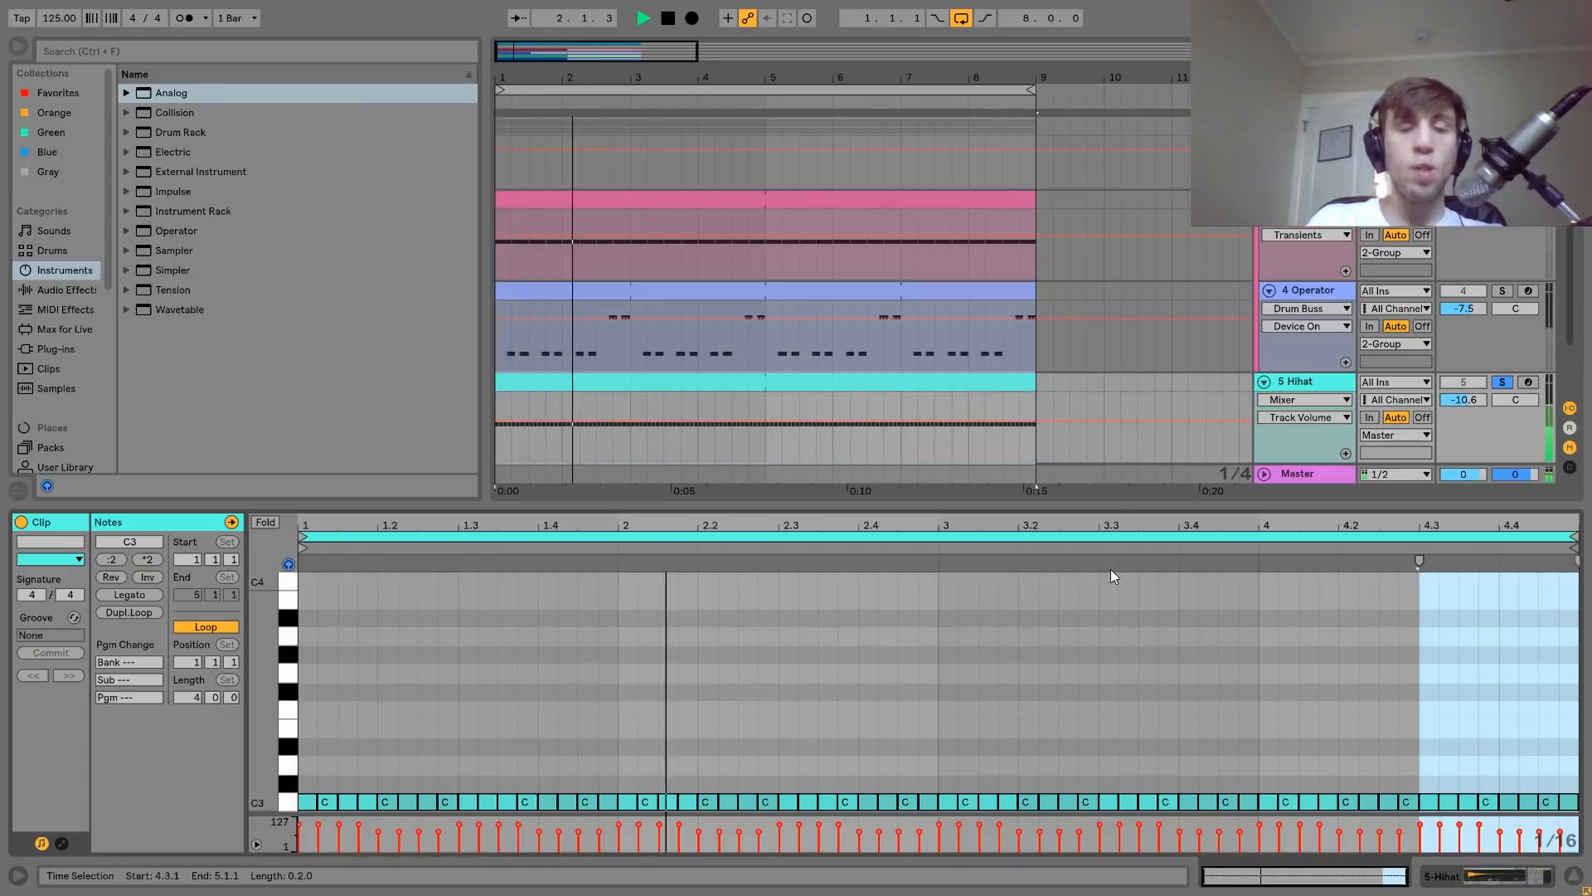
{"action": "key", "text": "space"}
{"action": "double_click", "coordinate": [1285, 378]}
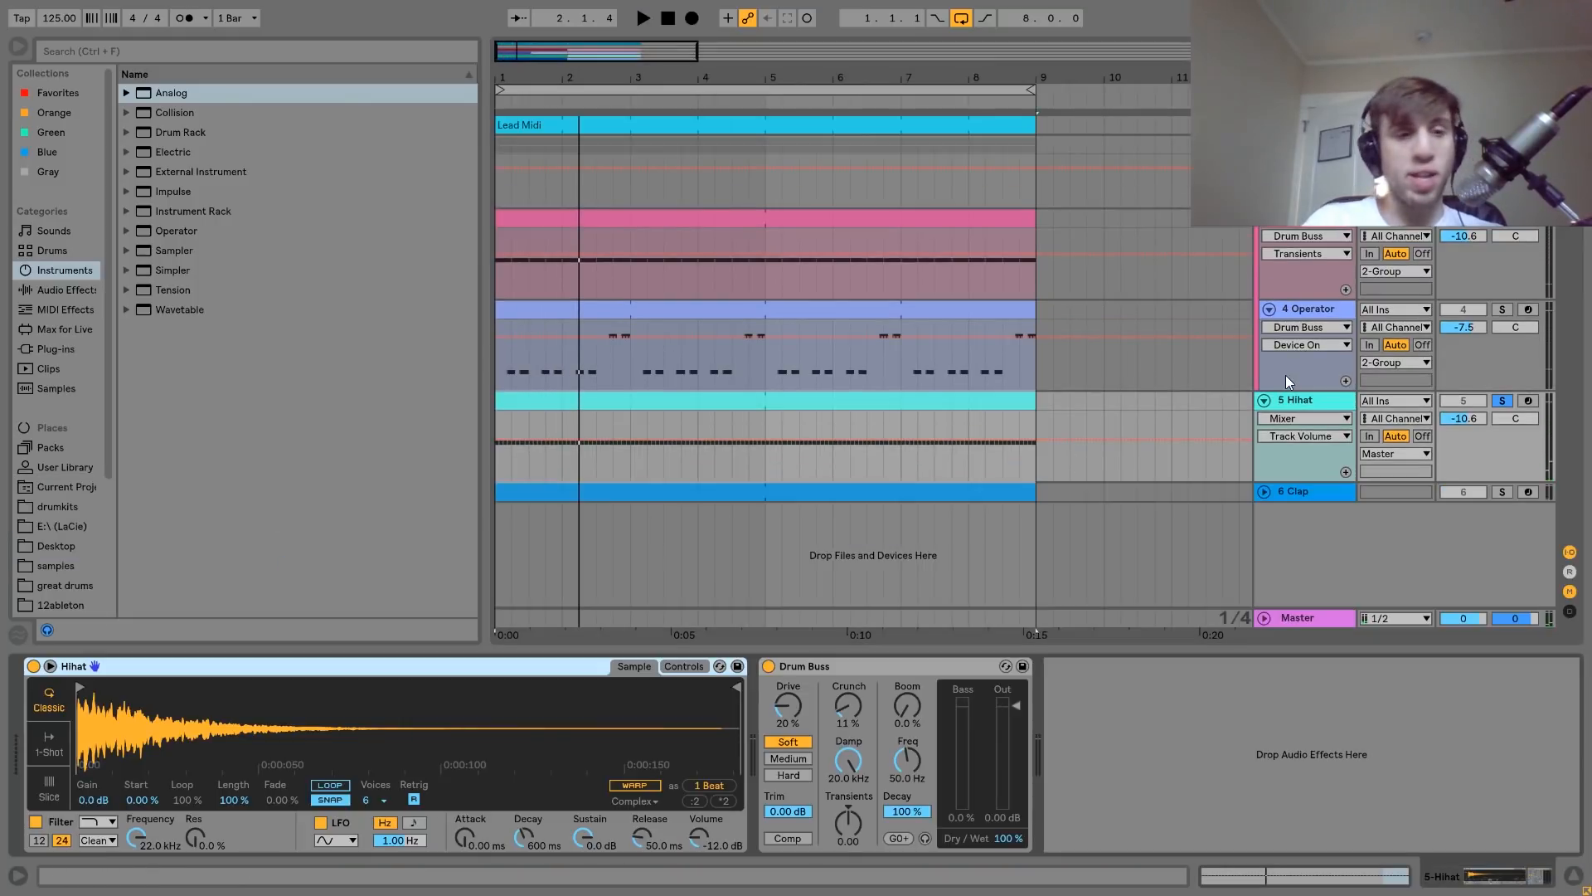
{"action": "key", "text": "space"}
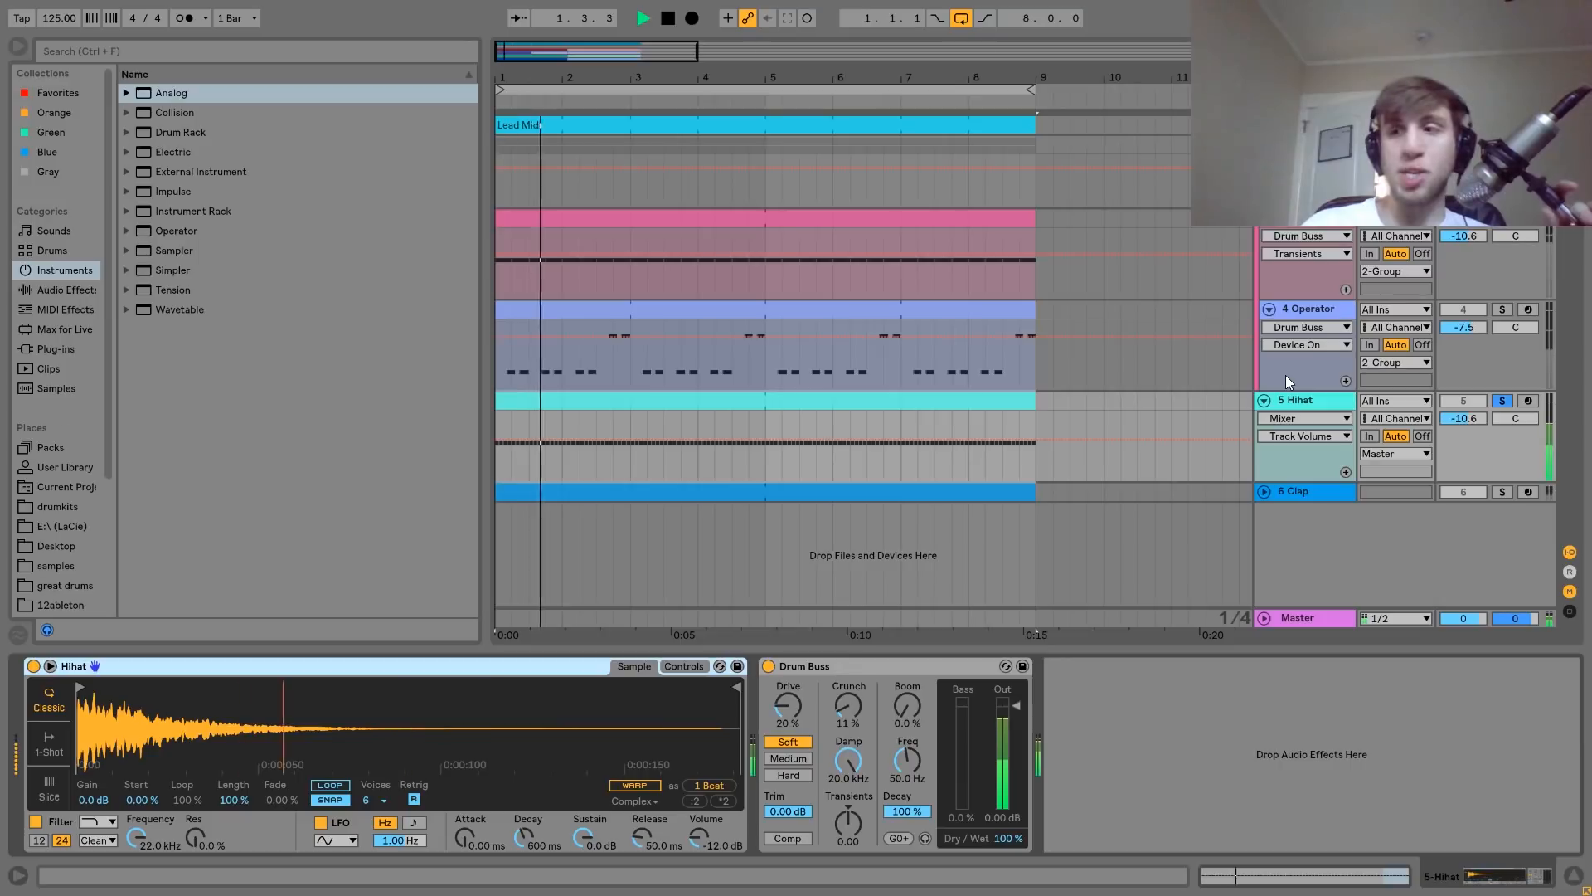
Open the Hihat clip's notes and velocities and play the pattern from the start
{"action": "left_click", "coordinate": [960, 402]}
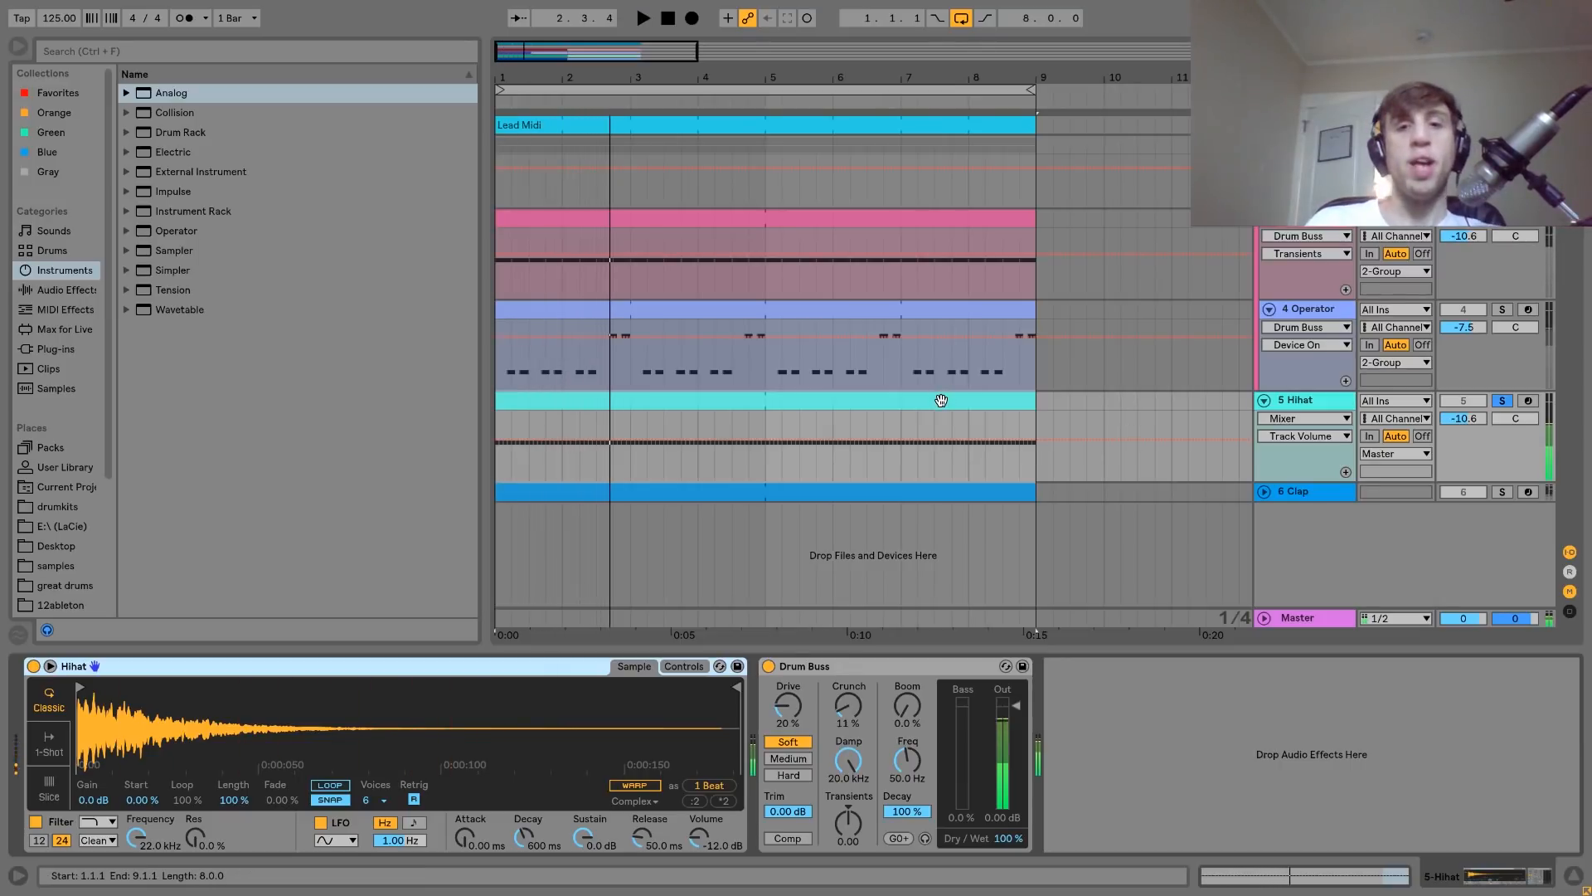
{"action": "key", "text": "space"}
{"action": "double_click", "coordinate": [941, 401]}
{"action": "key", "text": "space"}
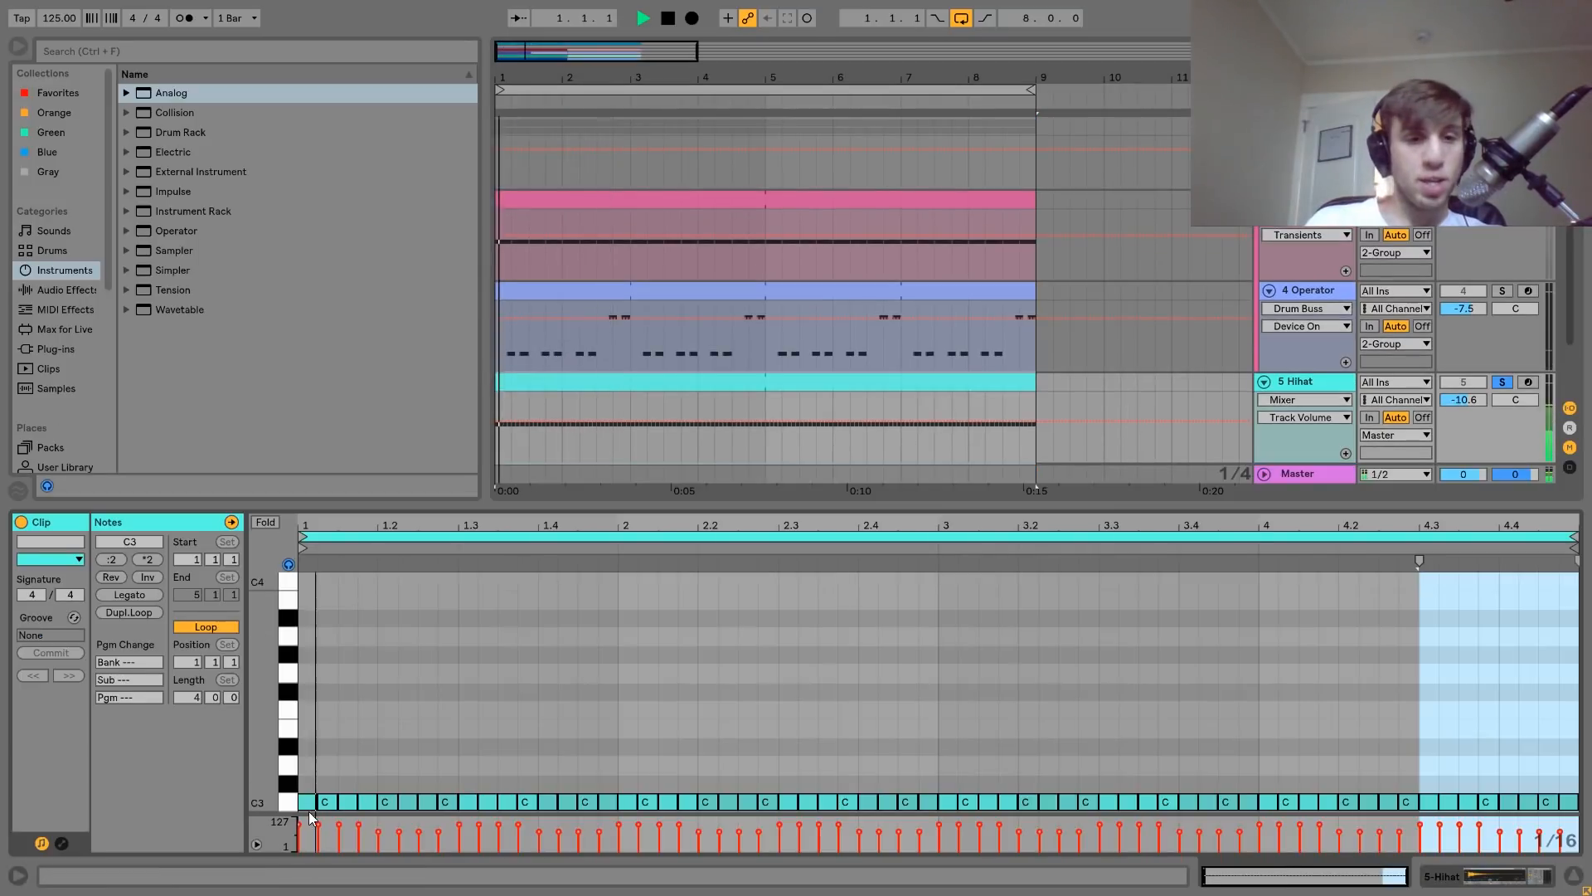
{"action": "key", "text": "space"}
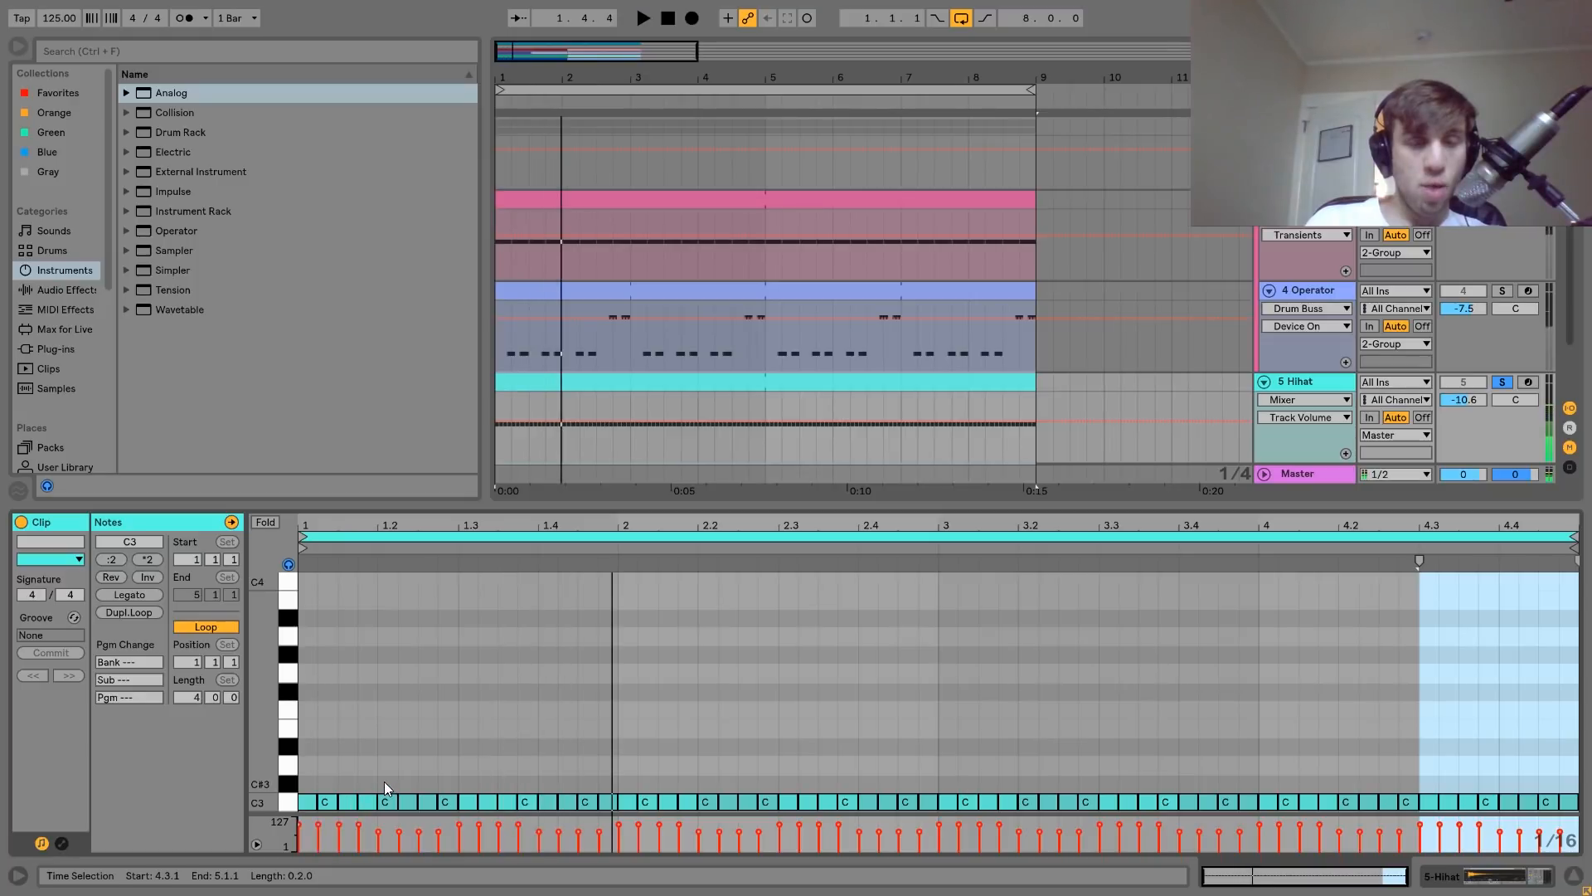
Select the first four C3 notes of the Hihat clip with their velocities and play the pattern
{"action": "left_click_drag", "start_coordinate": [384, 781], "coordinate": [256, 837]}
{"action": "key", "text": "space"}
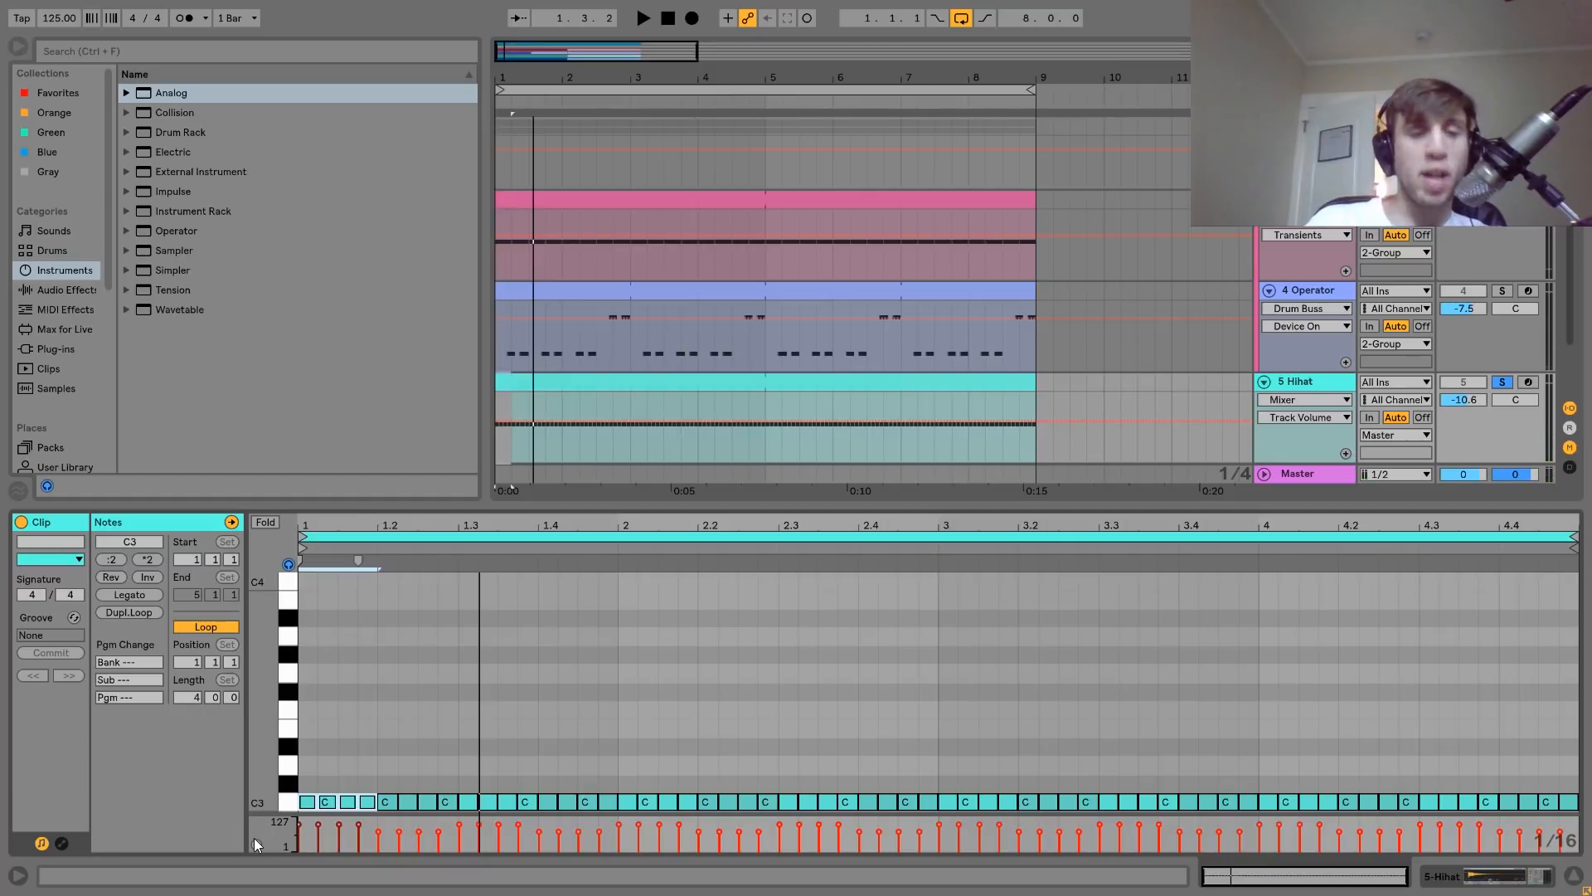
{"action": "key", "text": "space"}
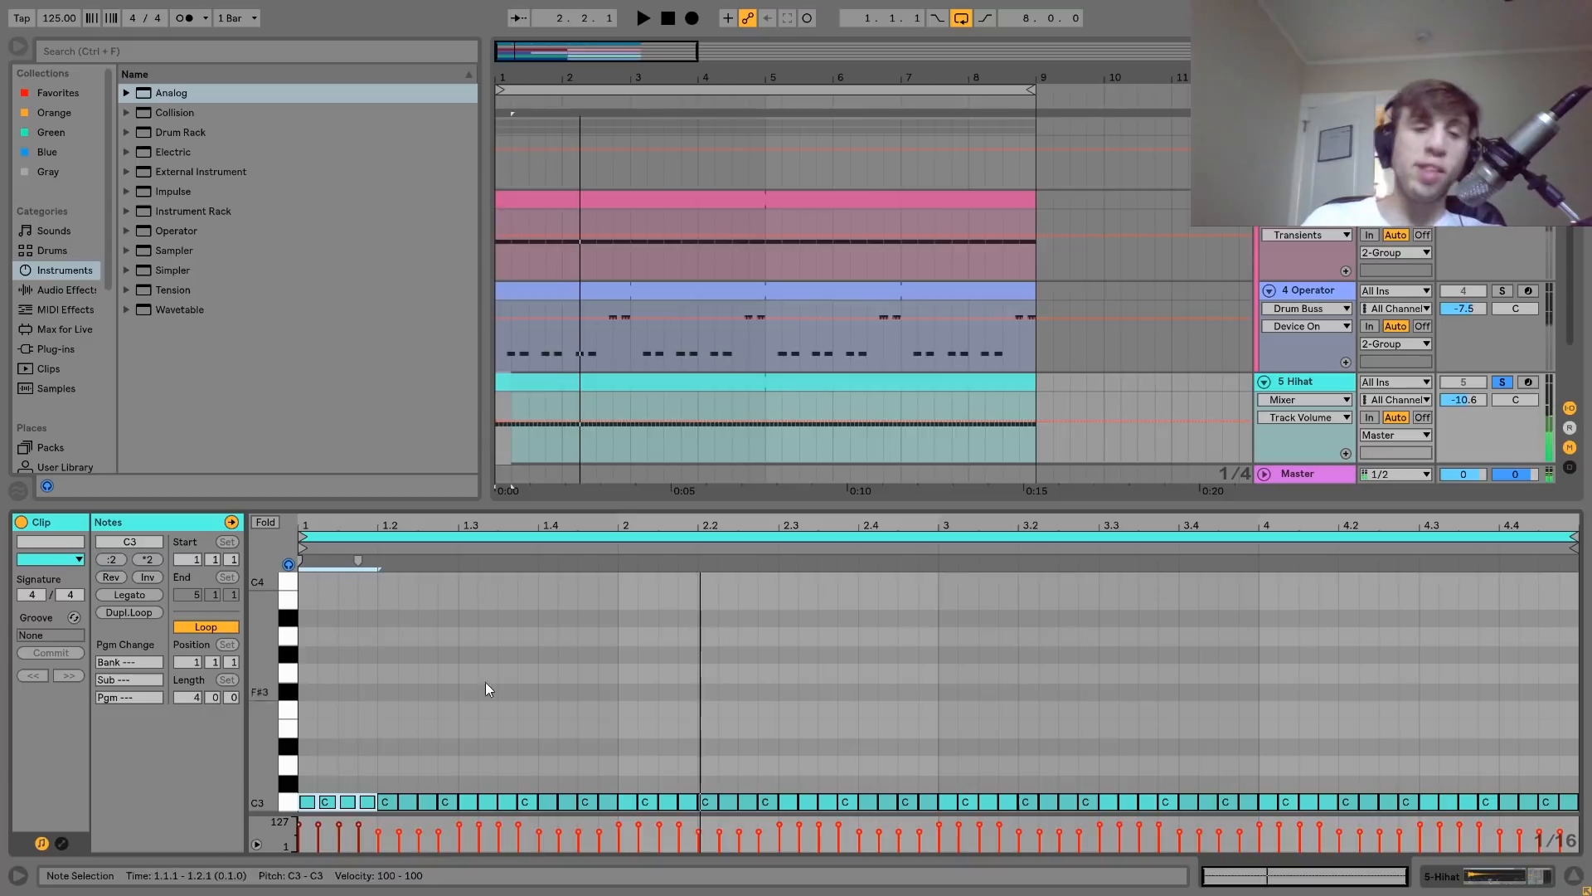
Show the Hihat track's sampler and Drum Buss, and play the soloed hi-hat with them in view
{"action": "left_click", "coordinate": [1313, 390]}
{"action": "left_click", "coordinate": [1314, 386]}
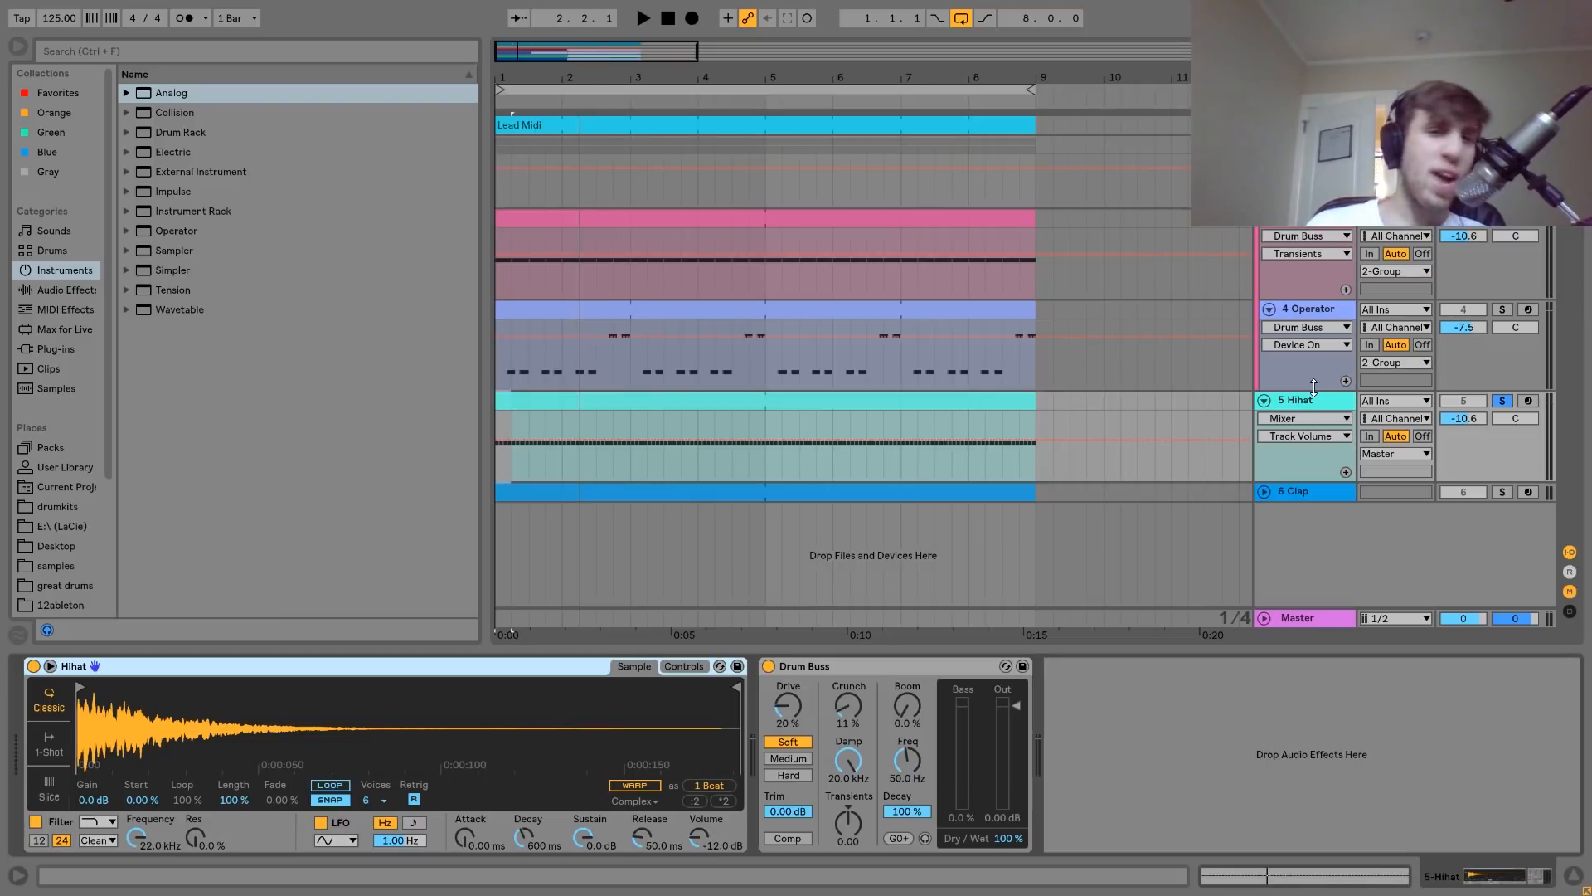
{"action": "key", "text": "space"}
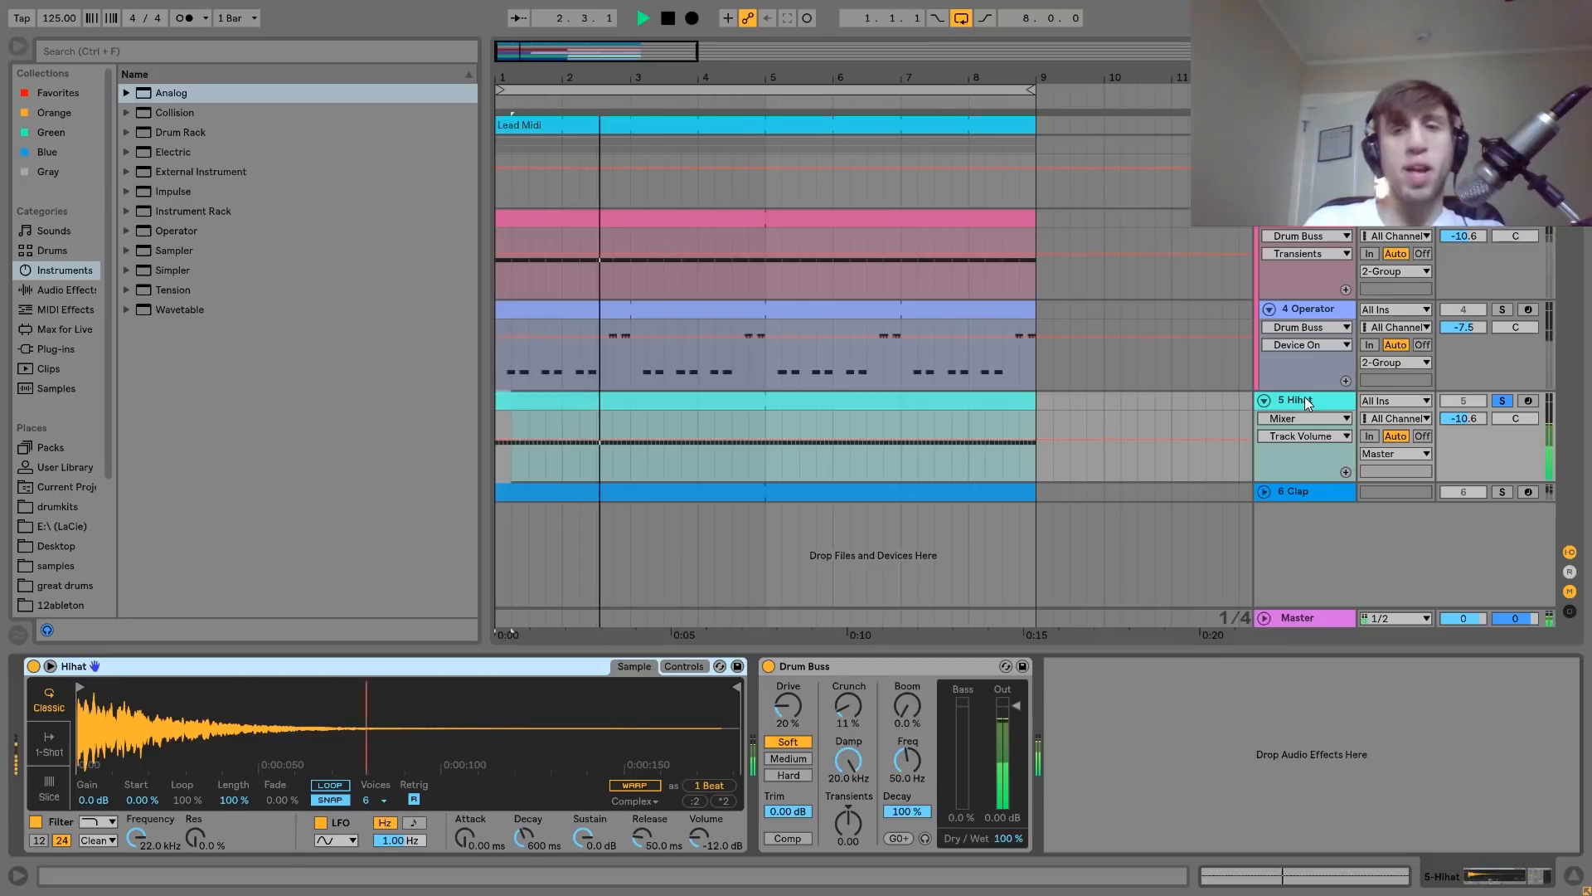
{"action": "key", "text": "space"}
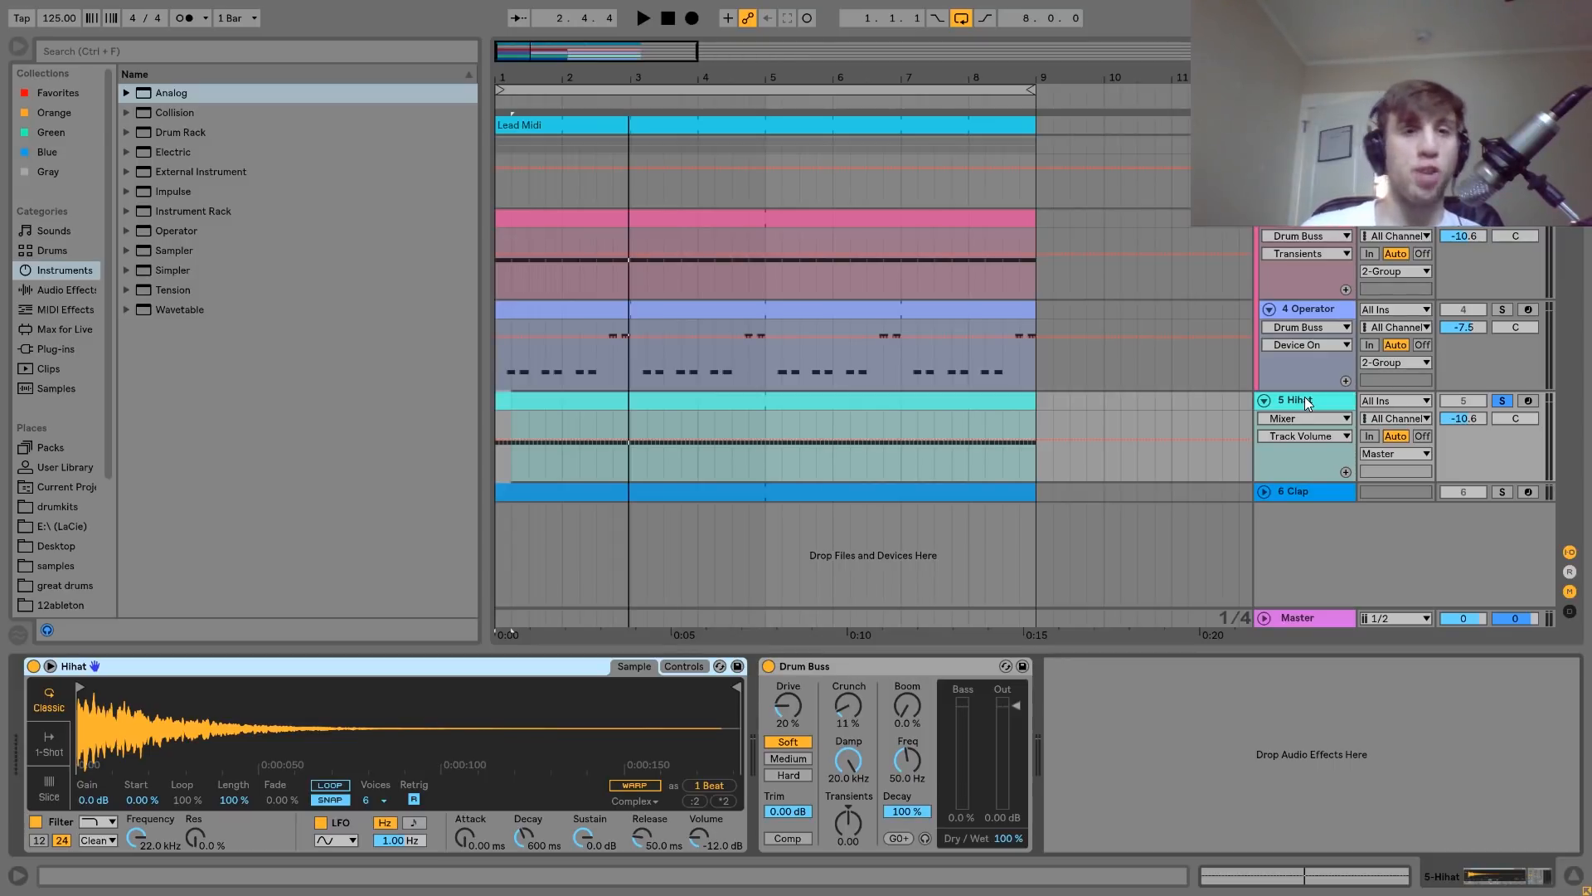
Unsolo the Hihat track, mute the Clap track and play the hi-hat together with the kick and bass
{"action": "left_click", "coordinate": [1501, 401]}
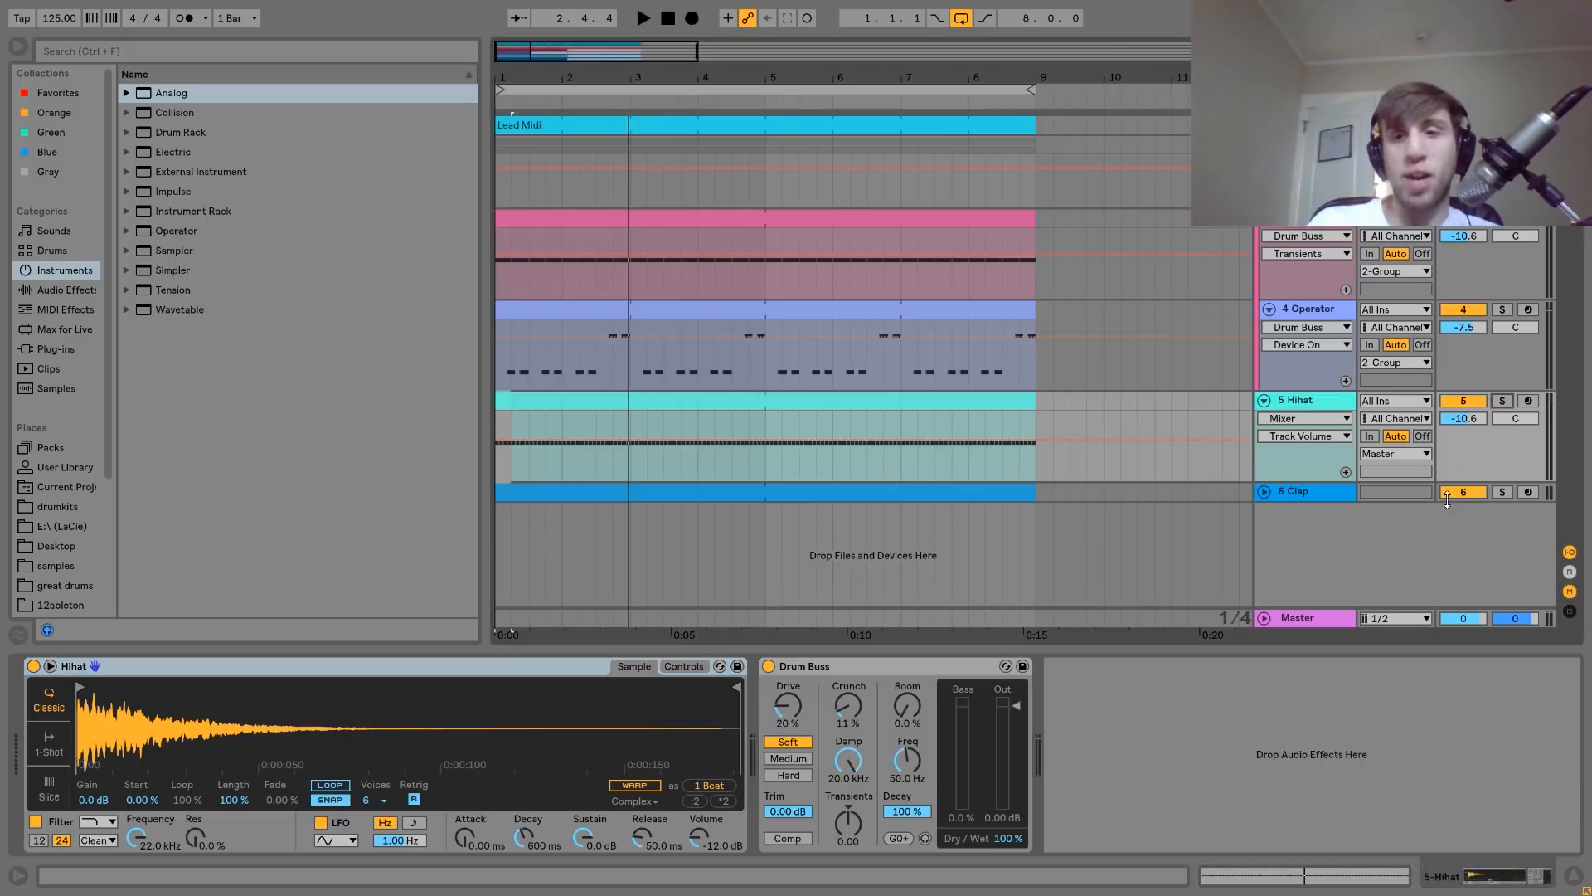
{"action": "key", "text": "space"}
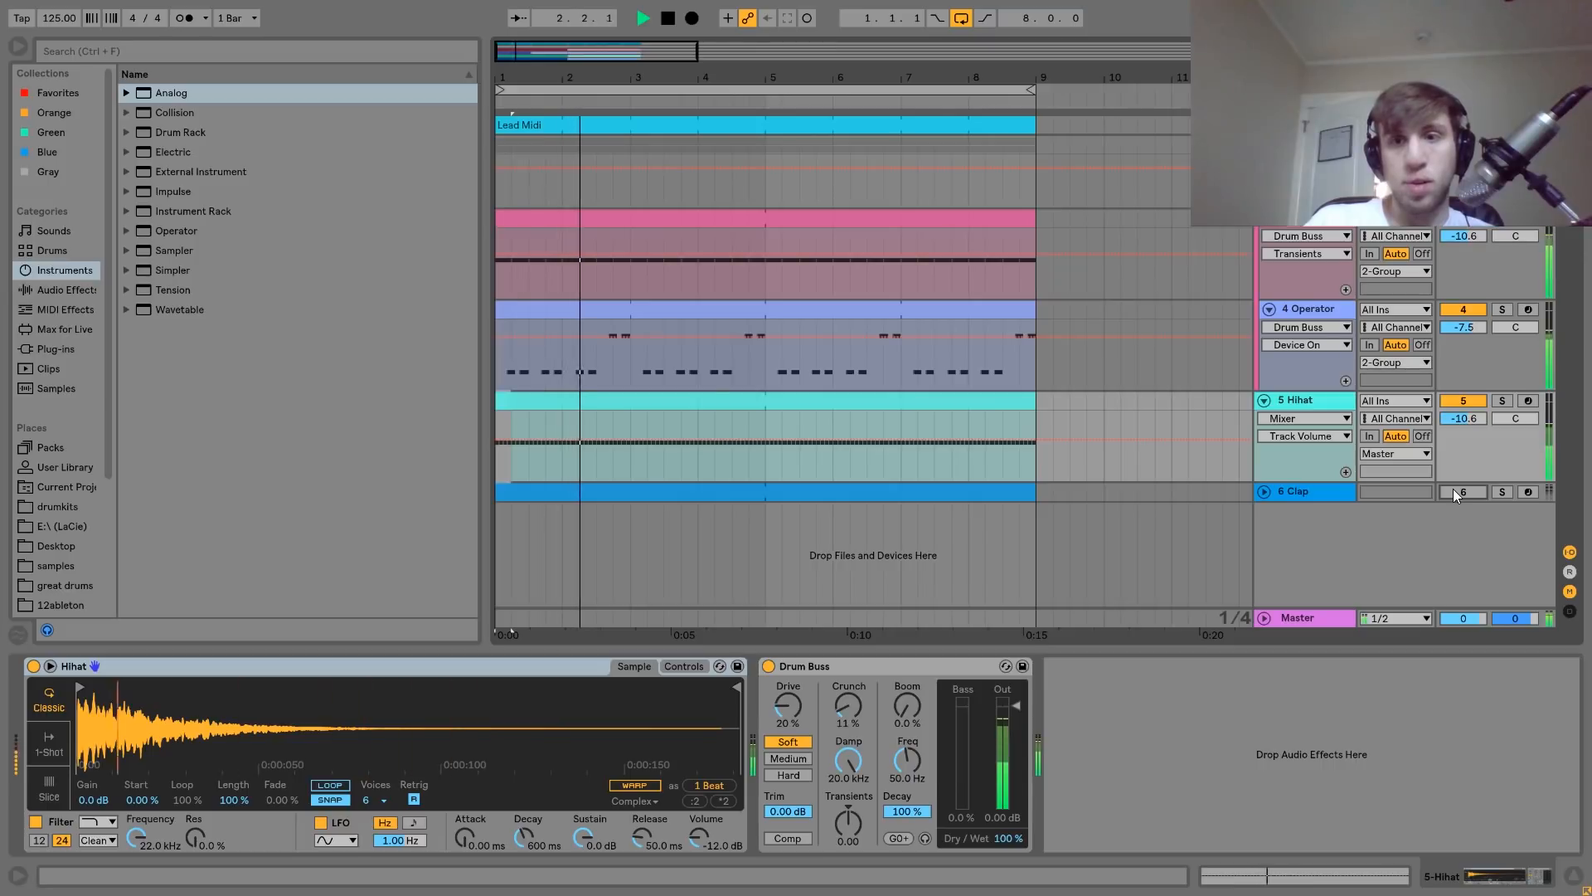
{"action": "key", "text": "space"}
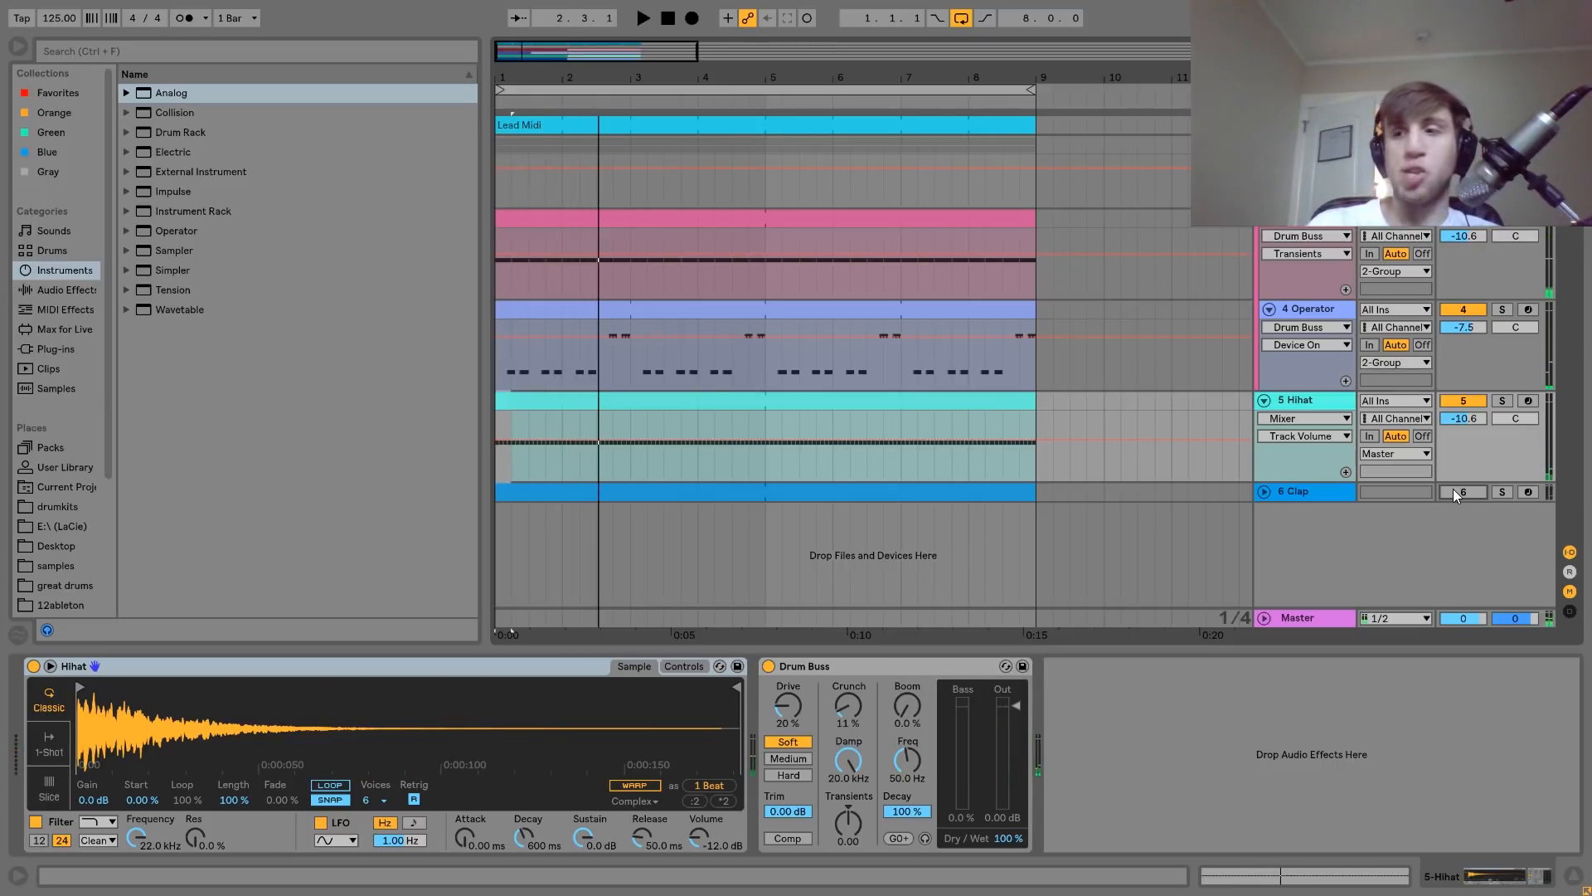
{"action": "key", "text": "space"}
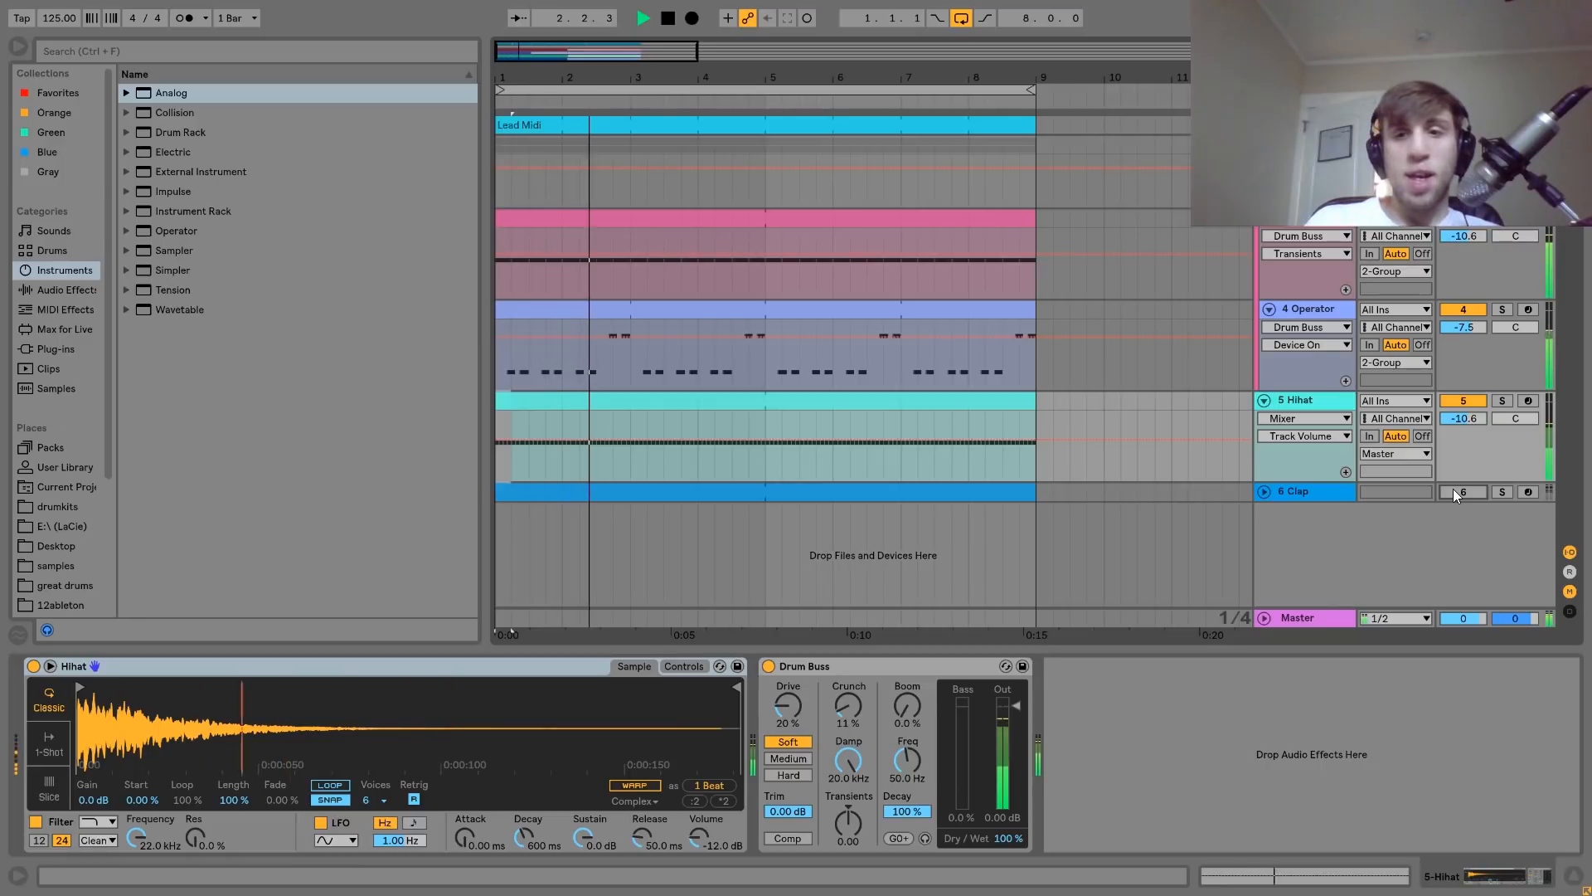
{"action": "key", "text": "space"}
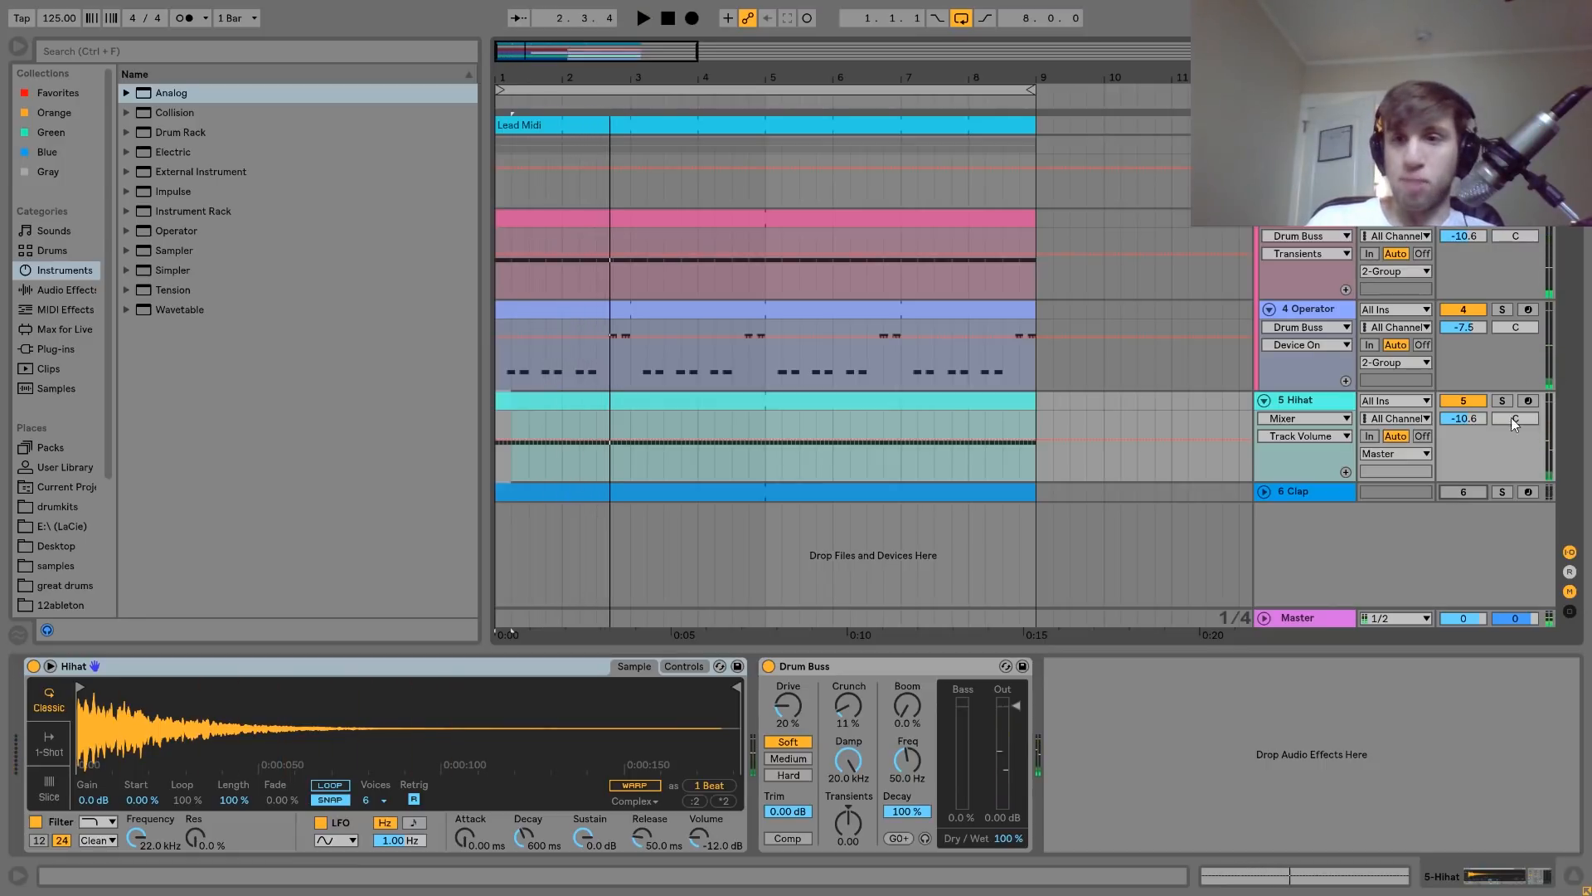
Re-enable the Clap track, solo the Hihat, and bypass and re-enable its Drum Buss during playback to compare
{"action": "left_click", "coordinate": [1475, 495]}
{"action": "left_click", "coordinate": [1501, 400]}
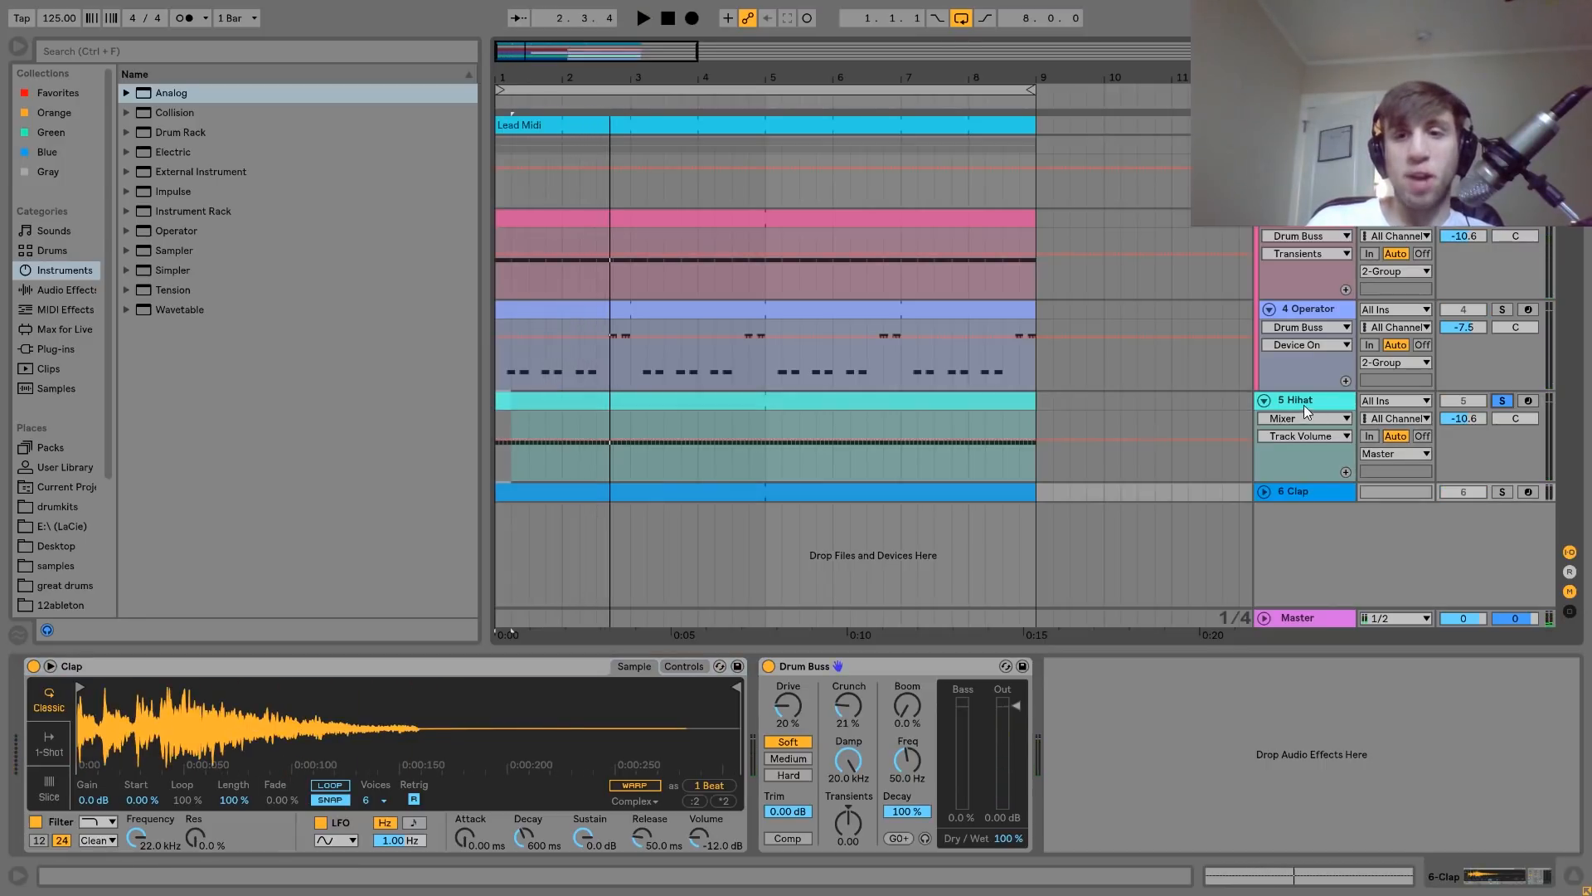
{"action": "left_click", "coordinate": [1302, 403]}
{"action": "key", "text": "space"}
{"action": "left_click", "coordinate": [768, 666]}
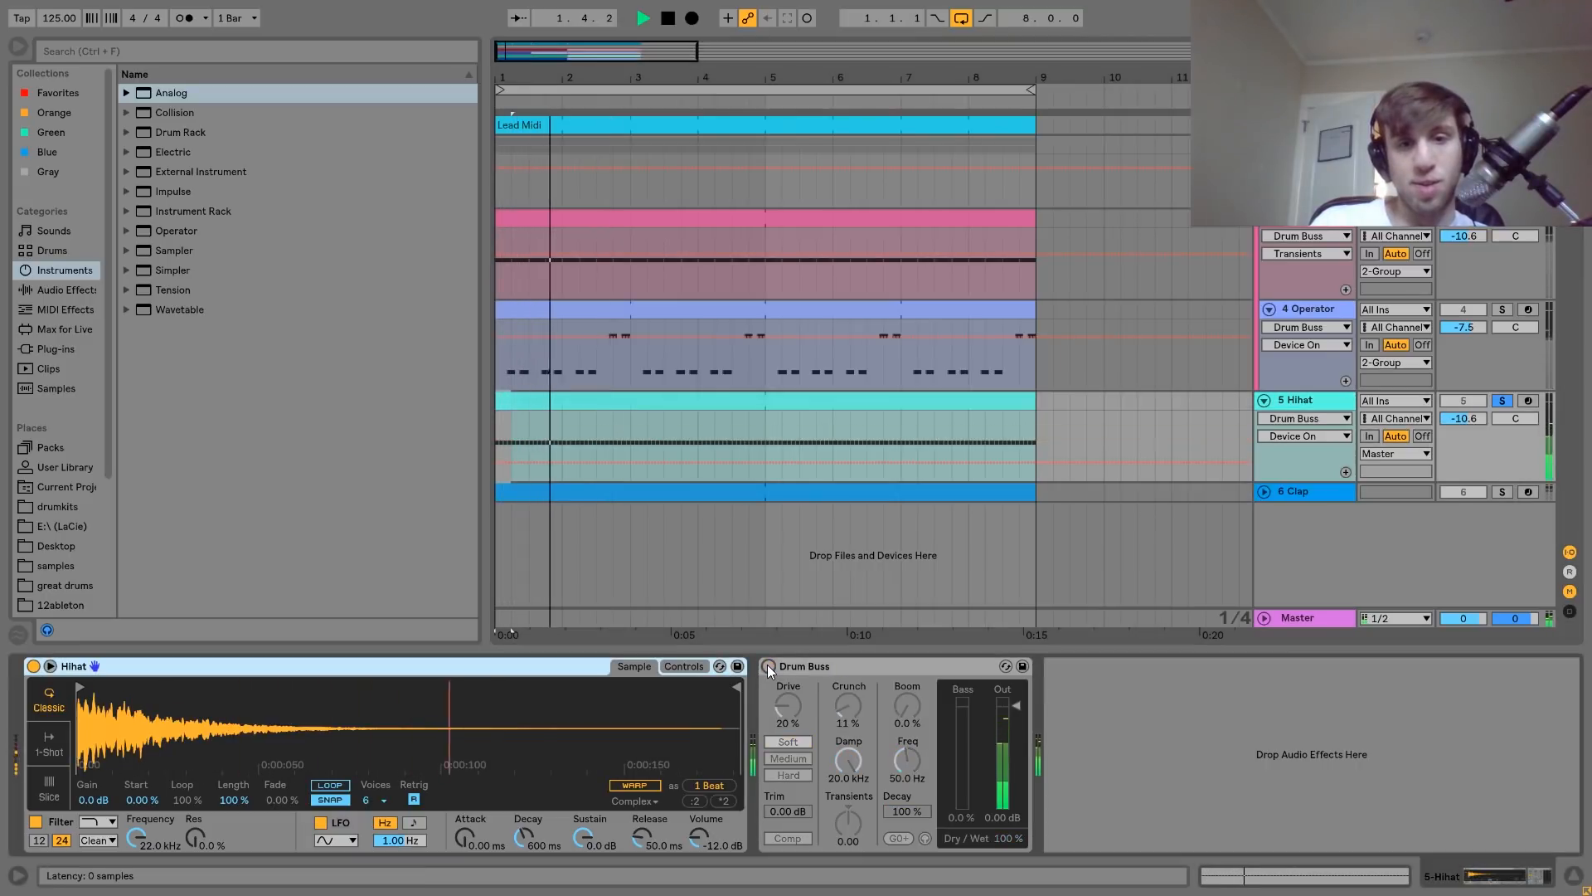
{"action": "left_click", "coordinate": [768, 666]}
{"action": "key", "text": "space"}
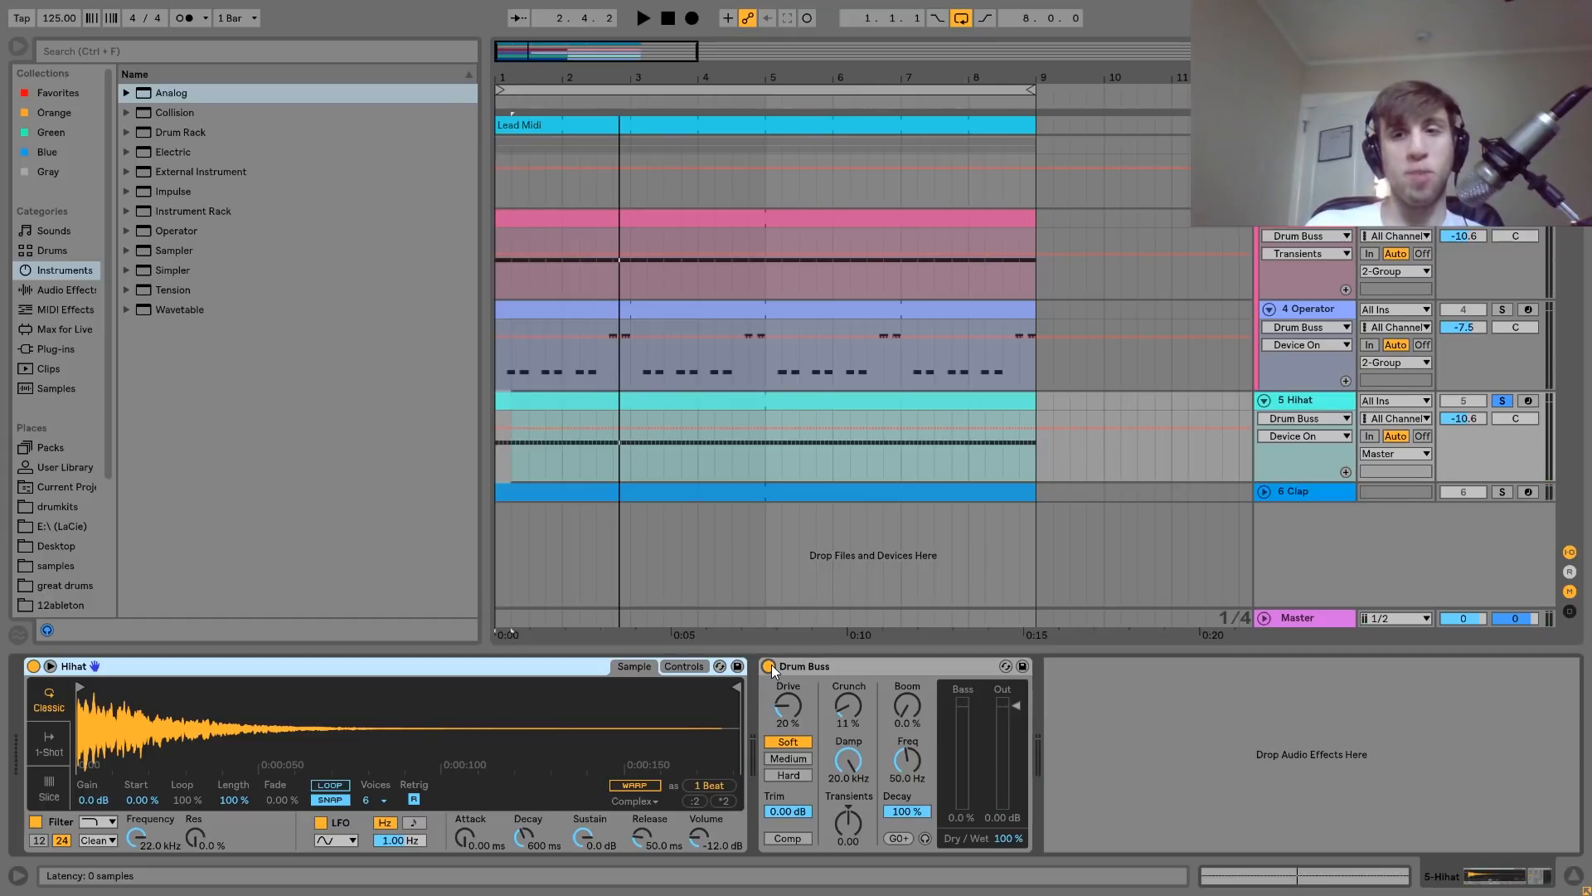
Replay the soloed hi-hat twice with its Drum Buss switched on
{"action": "key", "text": "space"}
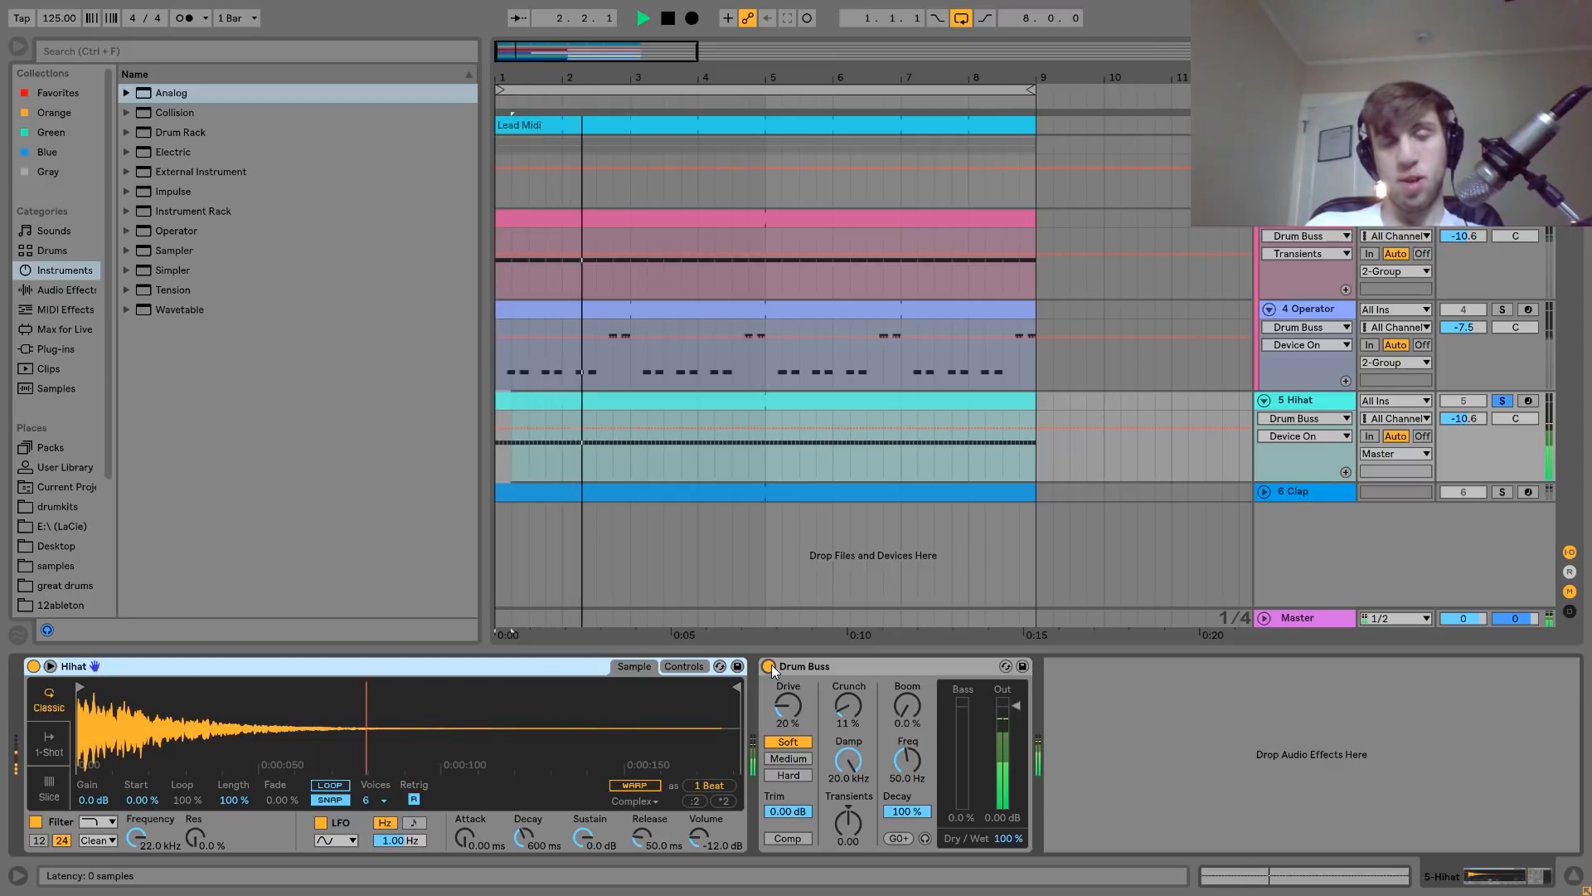
{"action": "key", "text": "space"}
{"action": "key", "text": "space"}
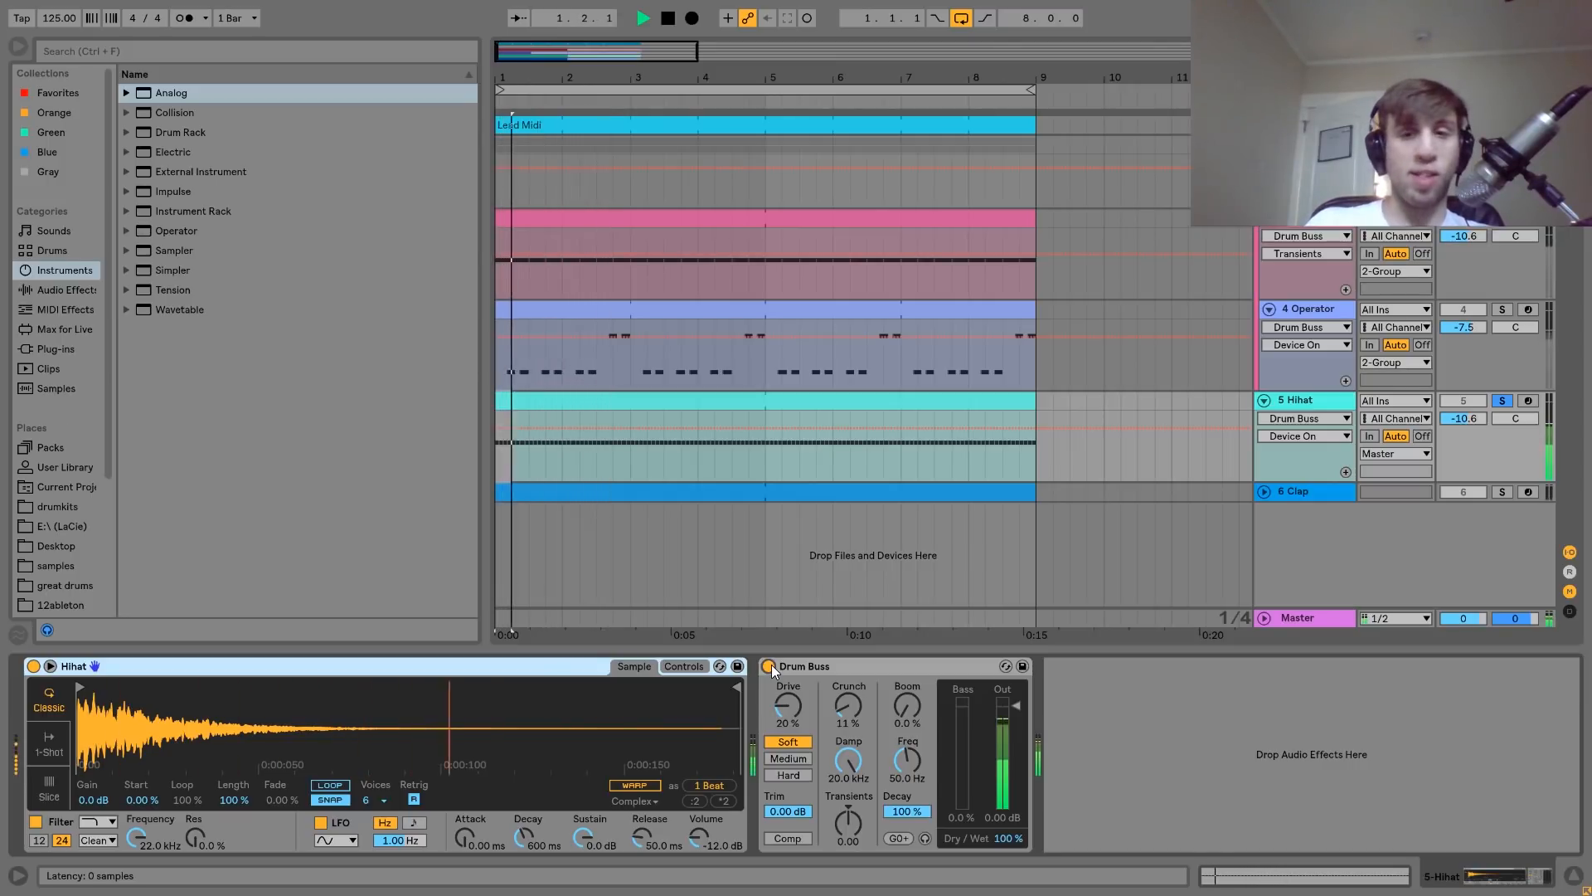
{"action": "key", "text": "space"}
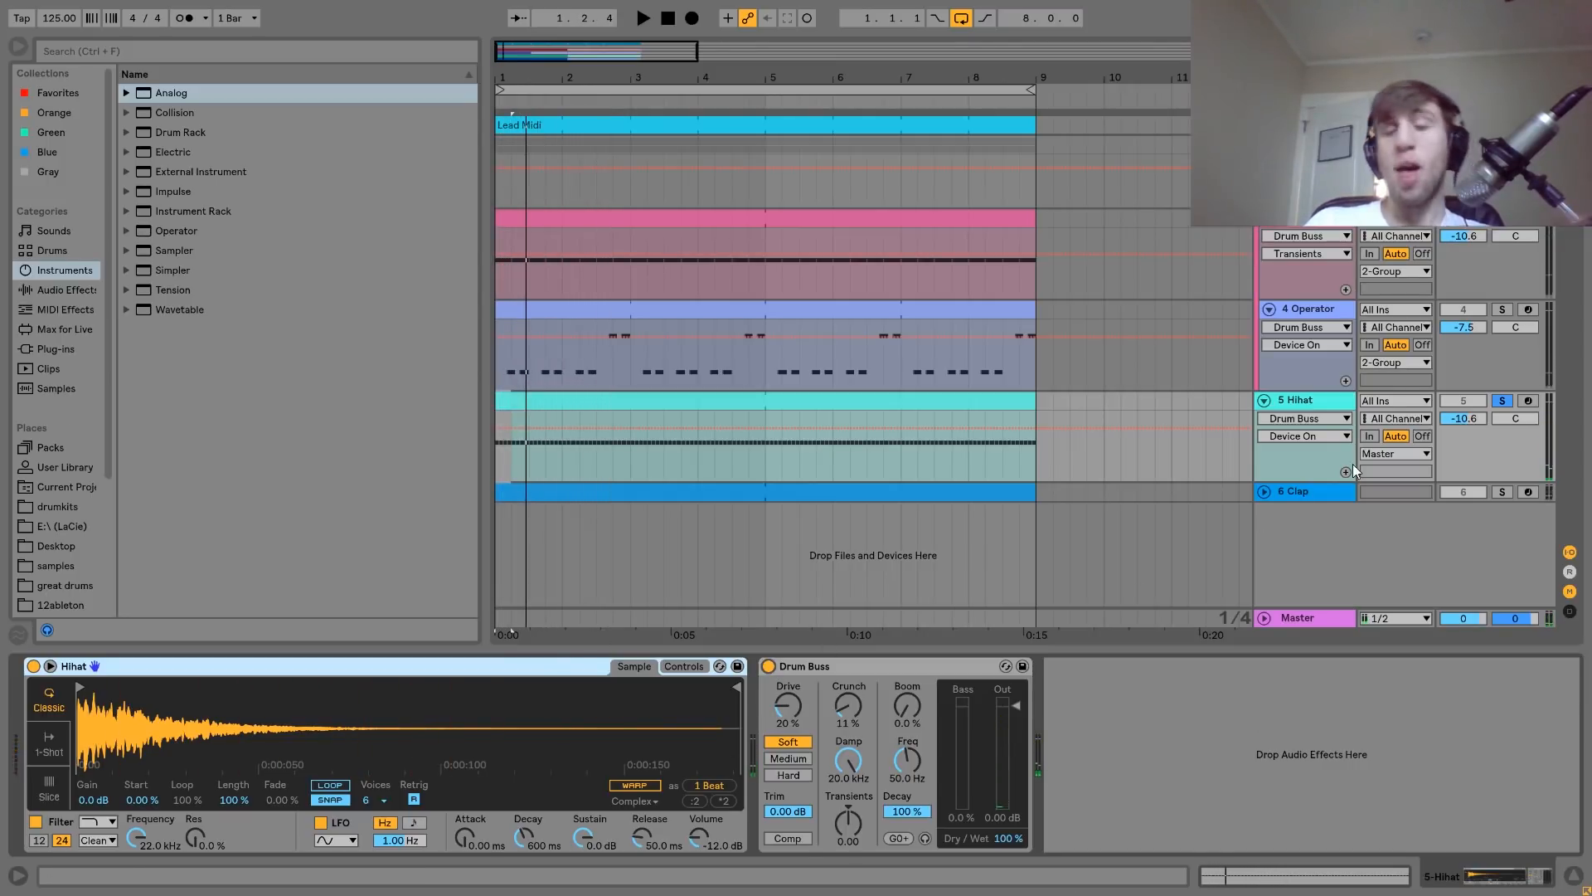
Unfold the Clap track, solo it instead of the Hihat, and play its clip twice with the sampler and Drum Buss in view
{"action": "left_click", "coordinate": [1266, 490]}
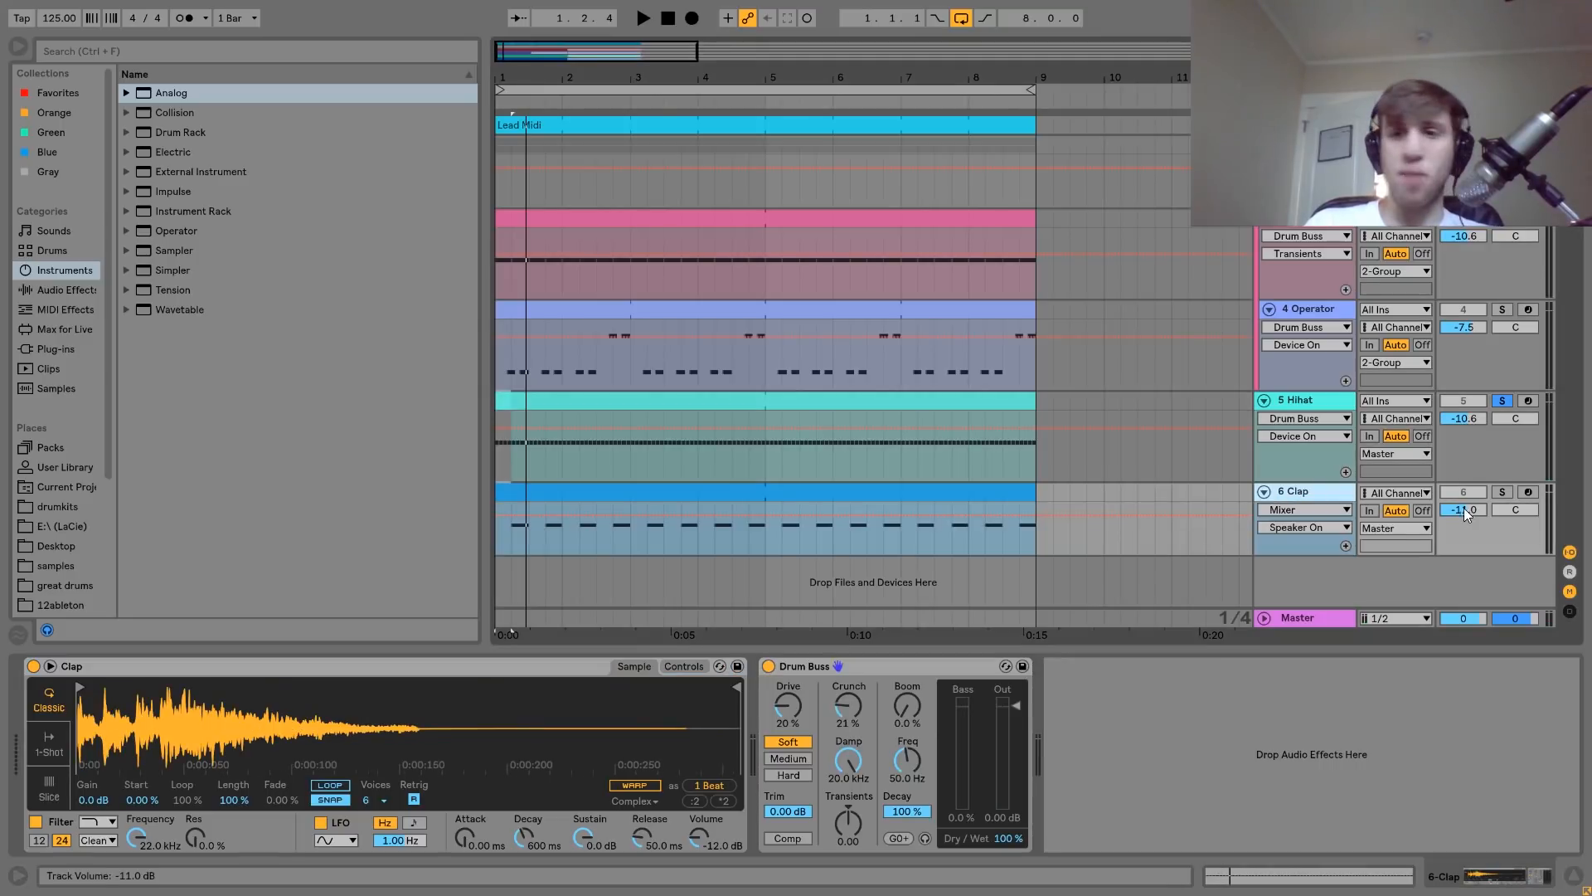
{"action": "left_click", "coordinate": [1501, 492]}
{"action": "left_click", "coordinate": [891, 490]}
{"action": "key", "text": "space"}
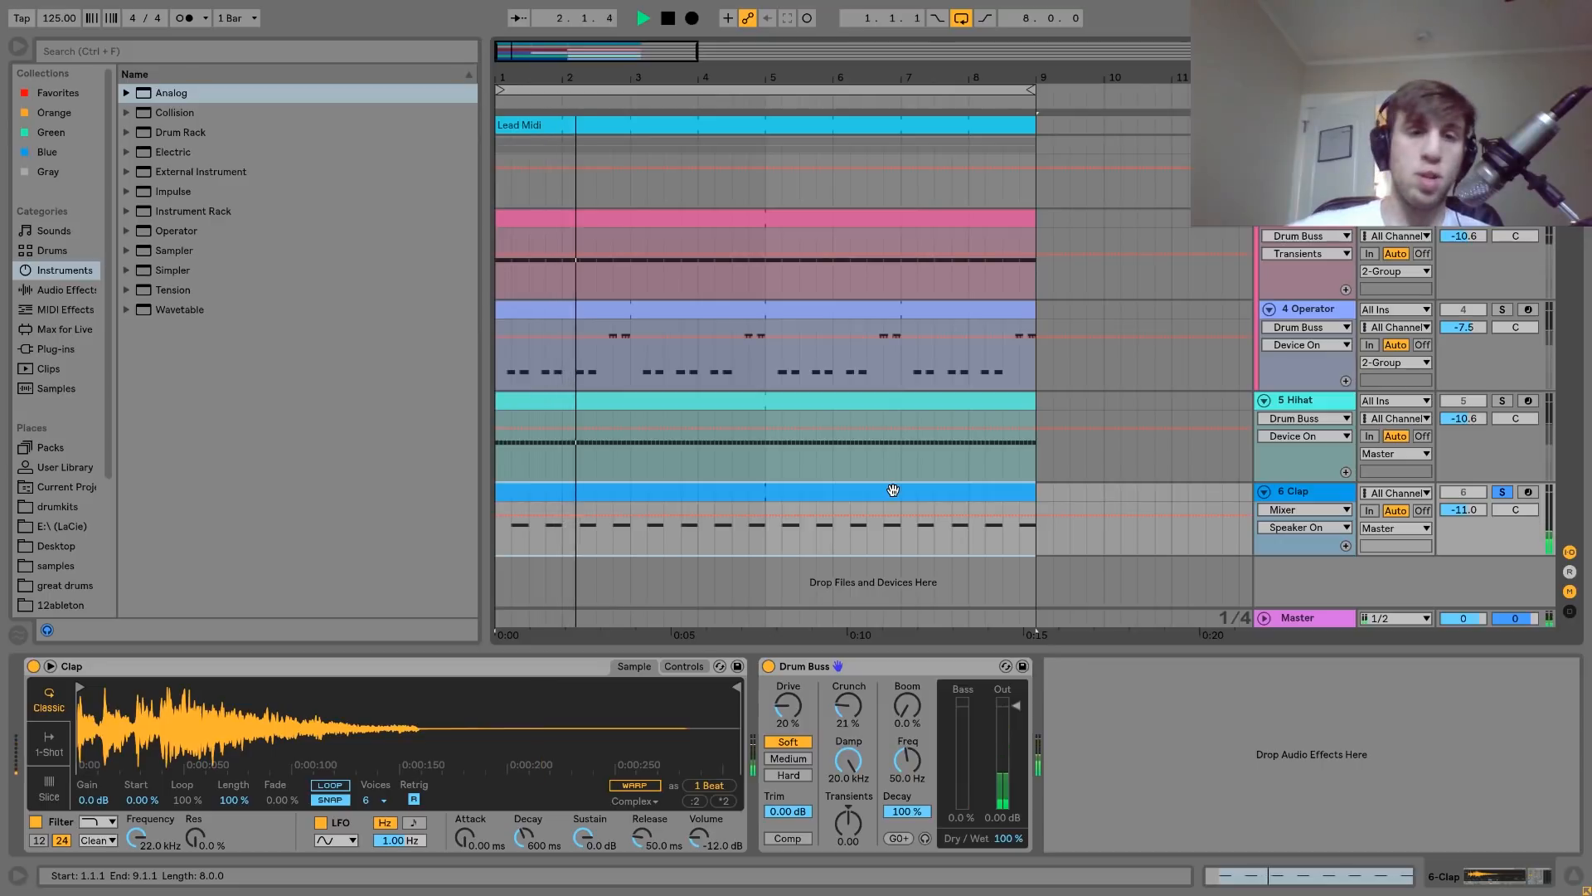
{"action": "key", "text": "space"}
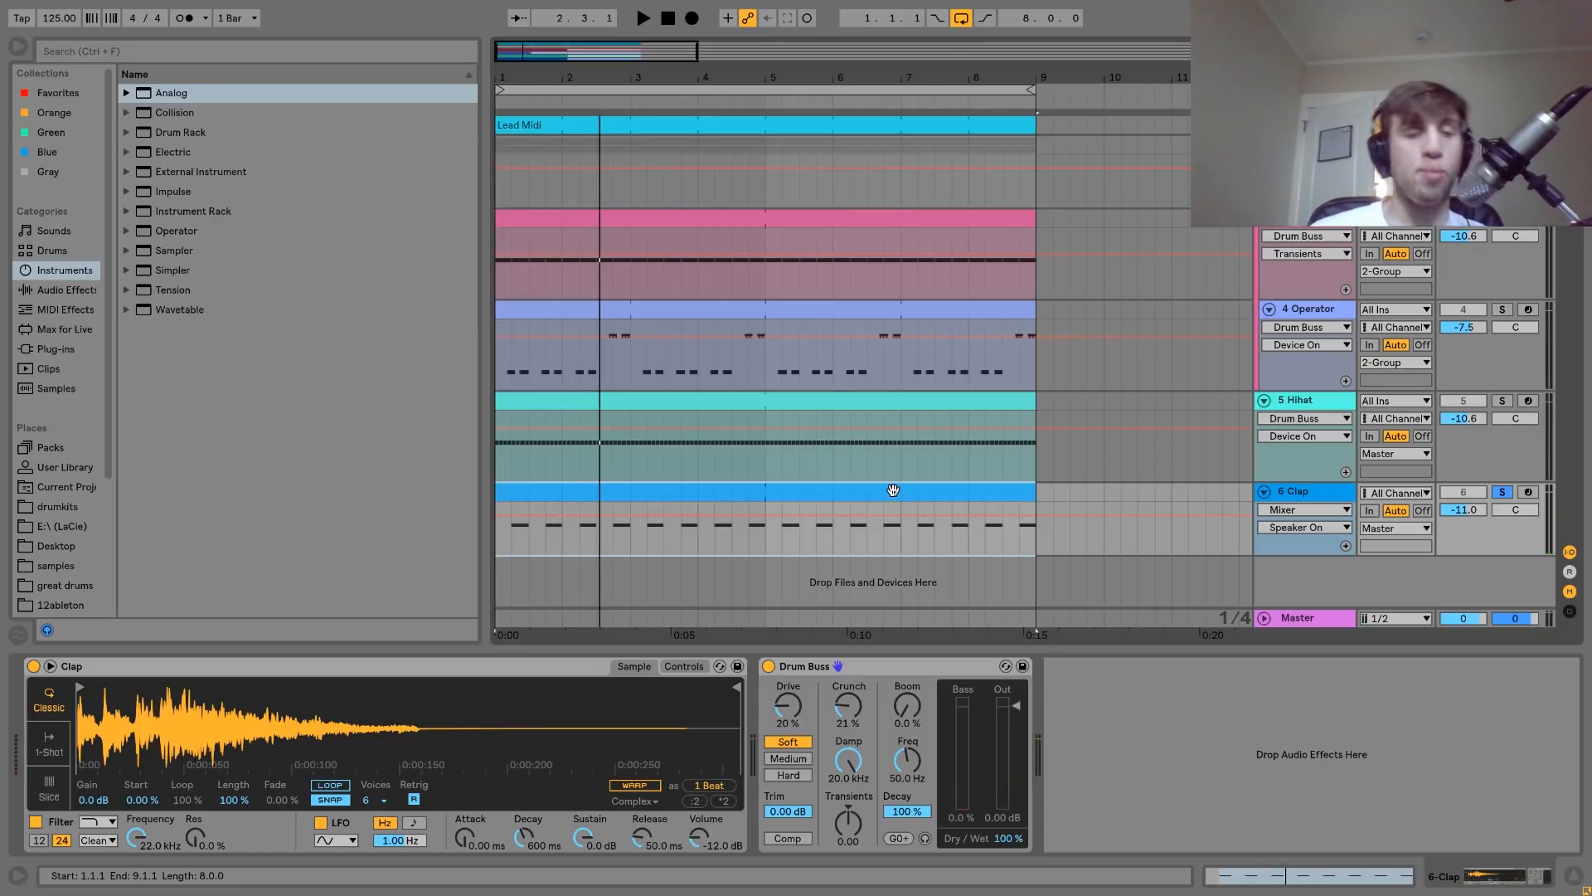
{"action": "key", "text": "space"}
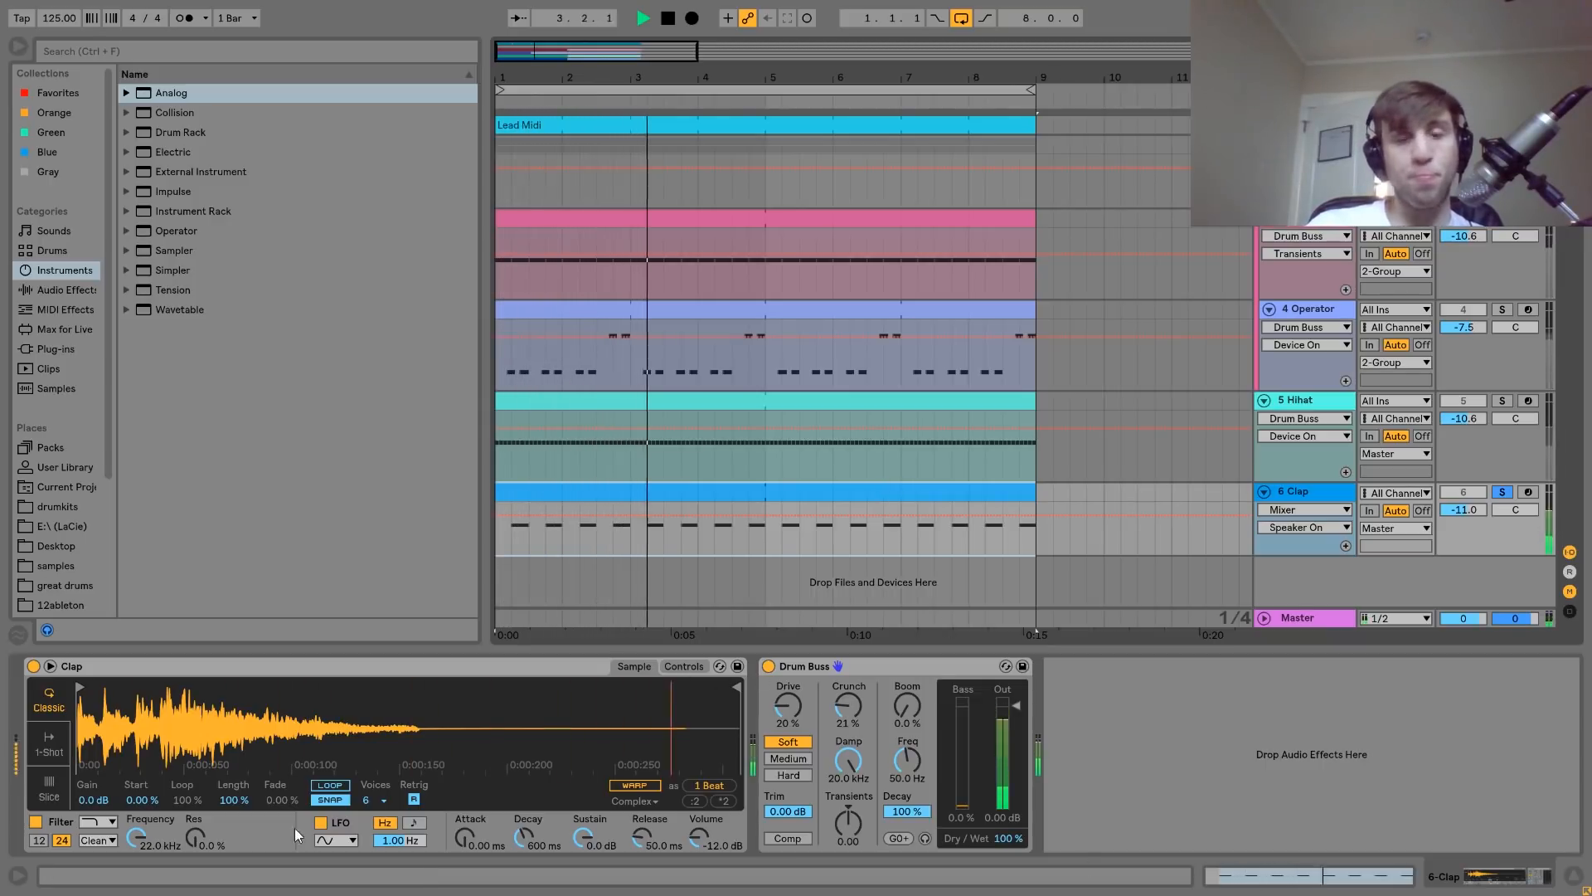
{"action": "key", "text": "space"}
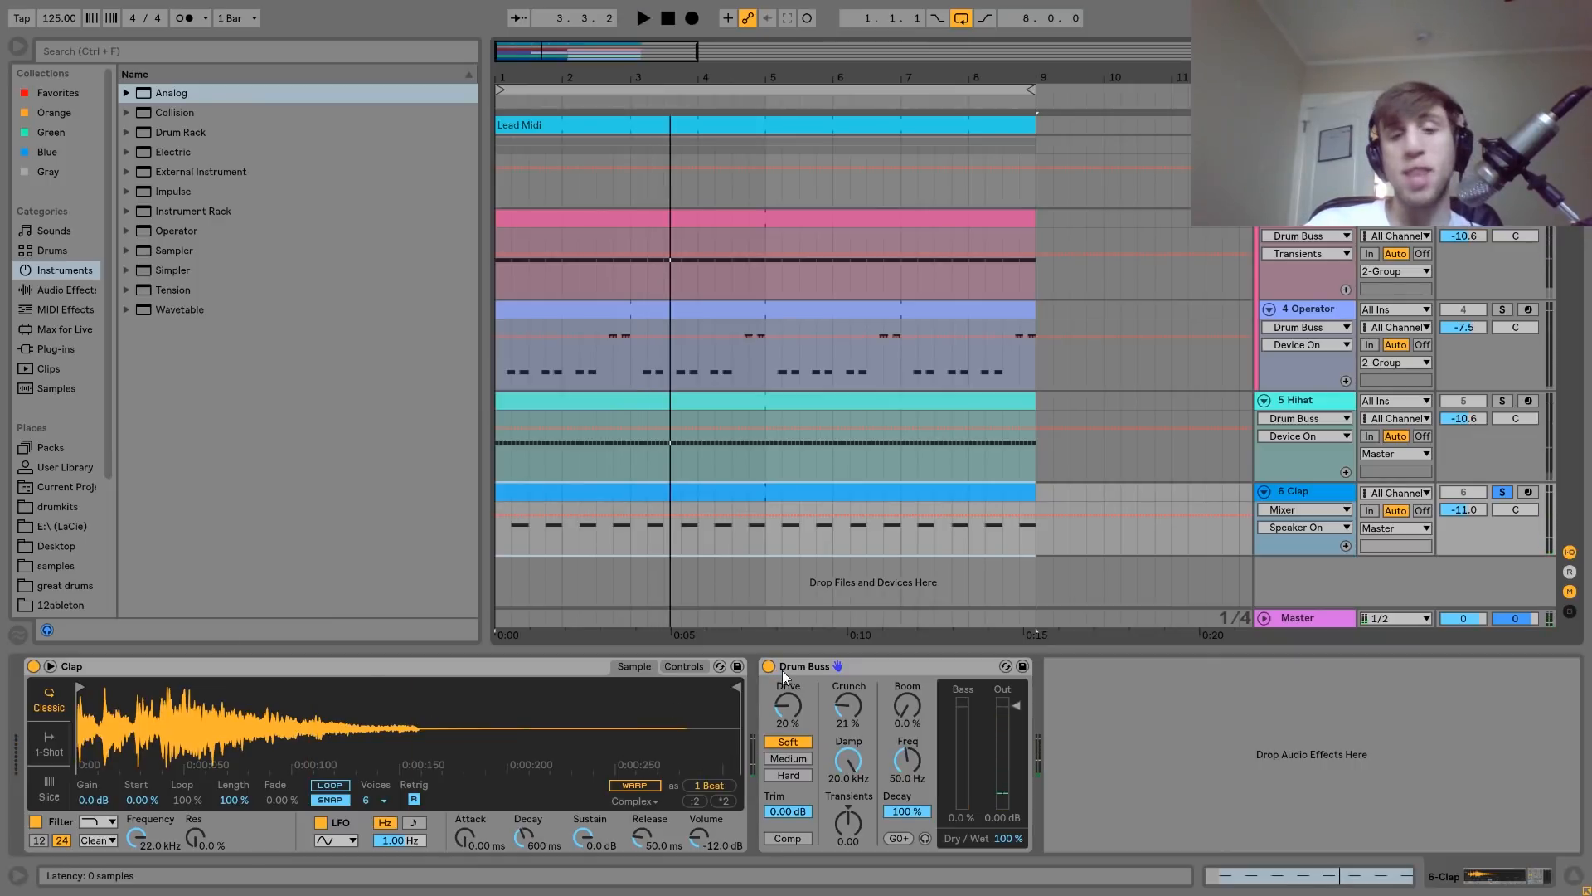
Play the soloed clap from the start, bypassing and re-enabling its Drum Buss during playback to compare the sound
{"action": "key", "text": "space"}
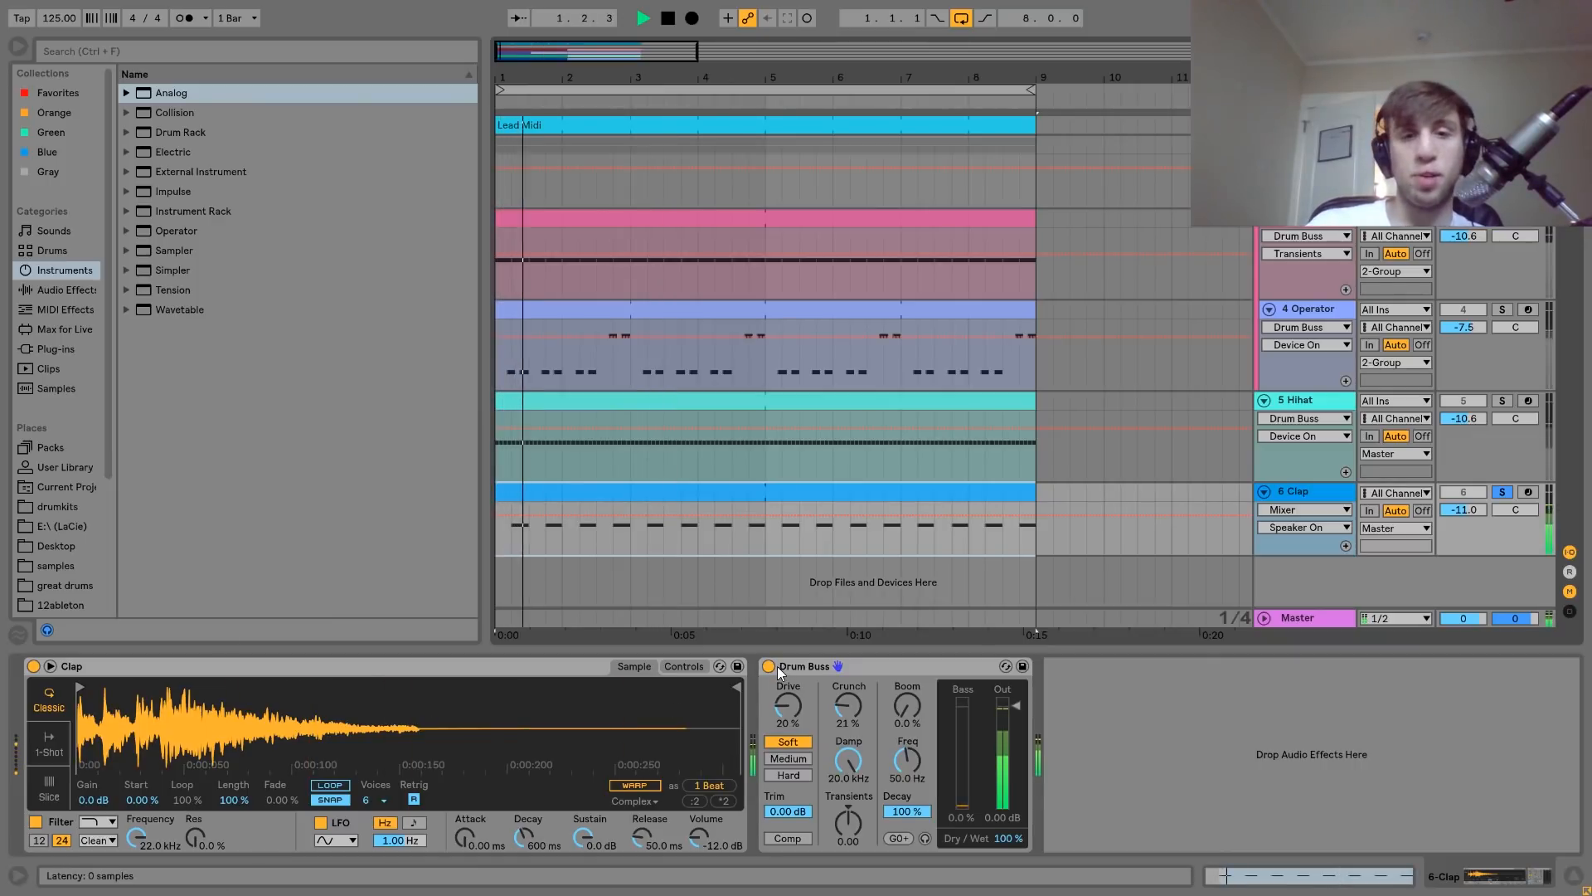
{"action": "left_click", "coordinate": [769, 666]}
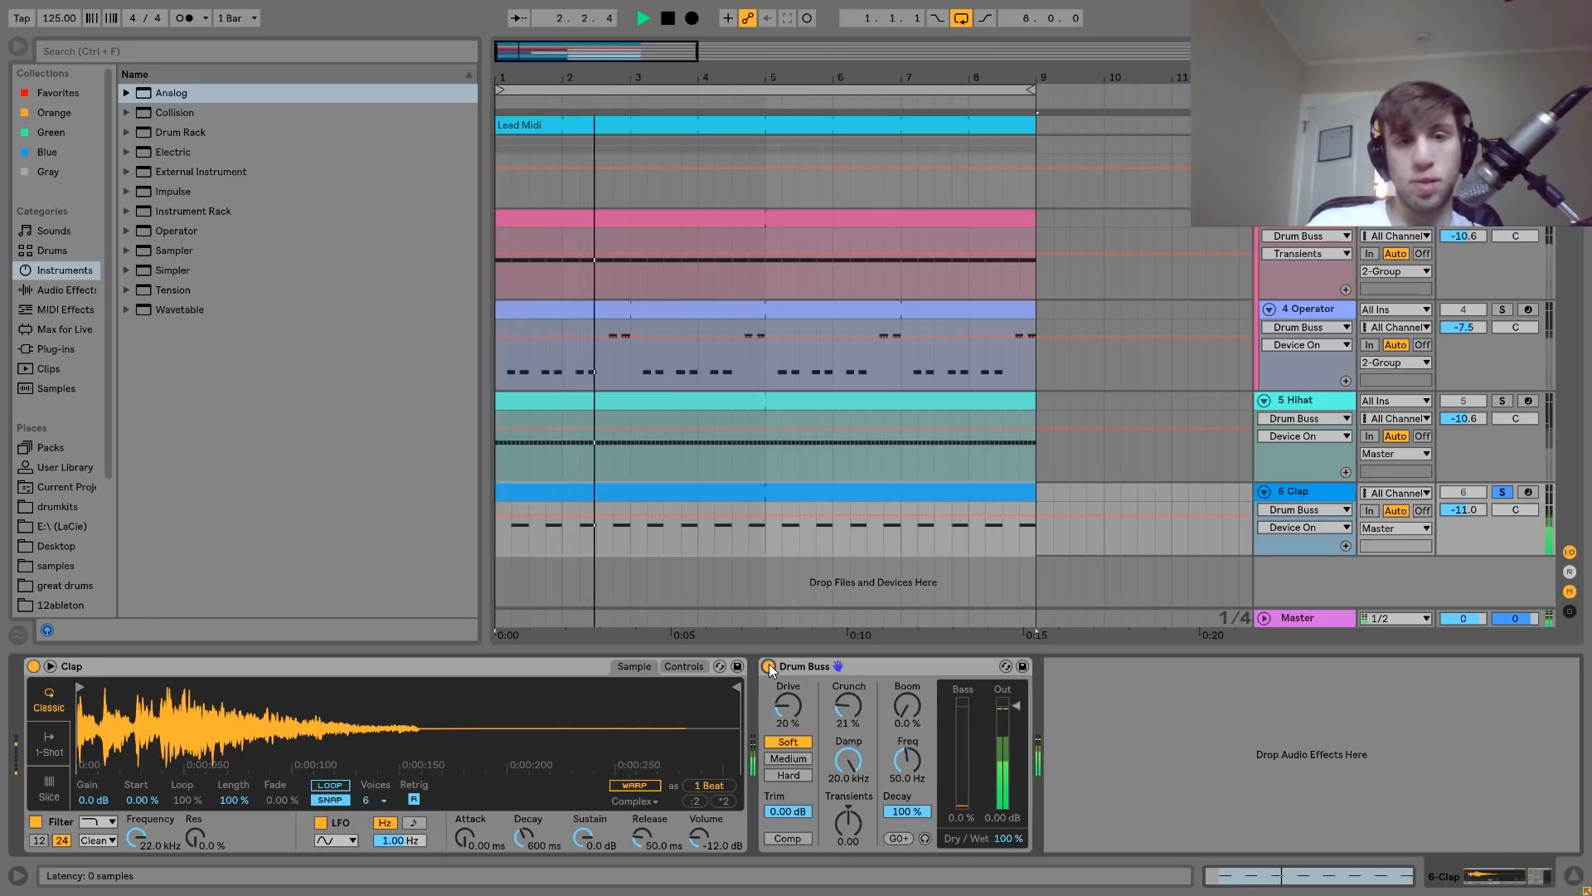
{"action": "left_click", "coordinate": [769, 667]}
{"action": "key", "text": "space"}
Restart playback, unsolo the Clap track to hear it together with all the other tracks, and stop
{"action": "key", "text": "space"}
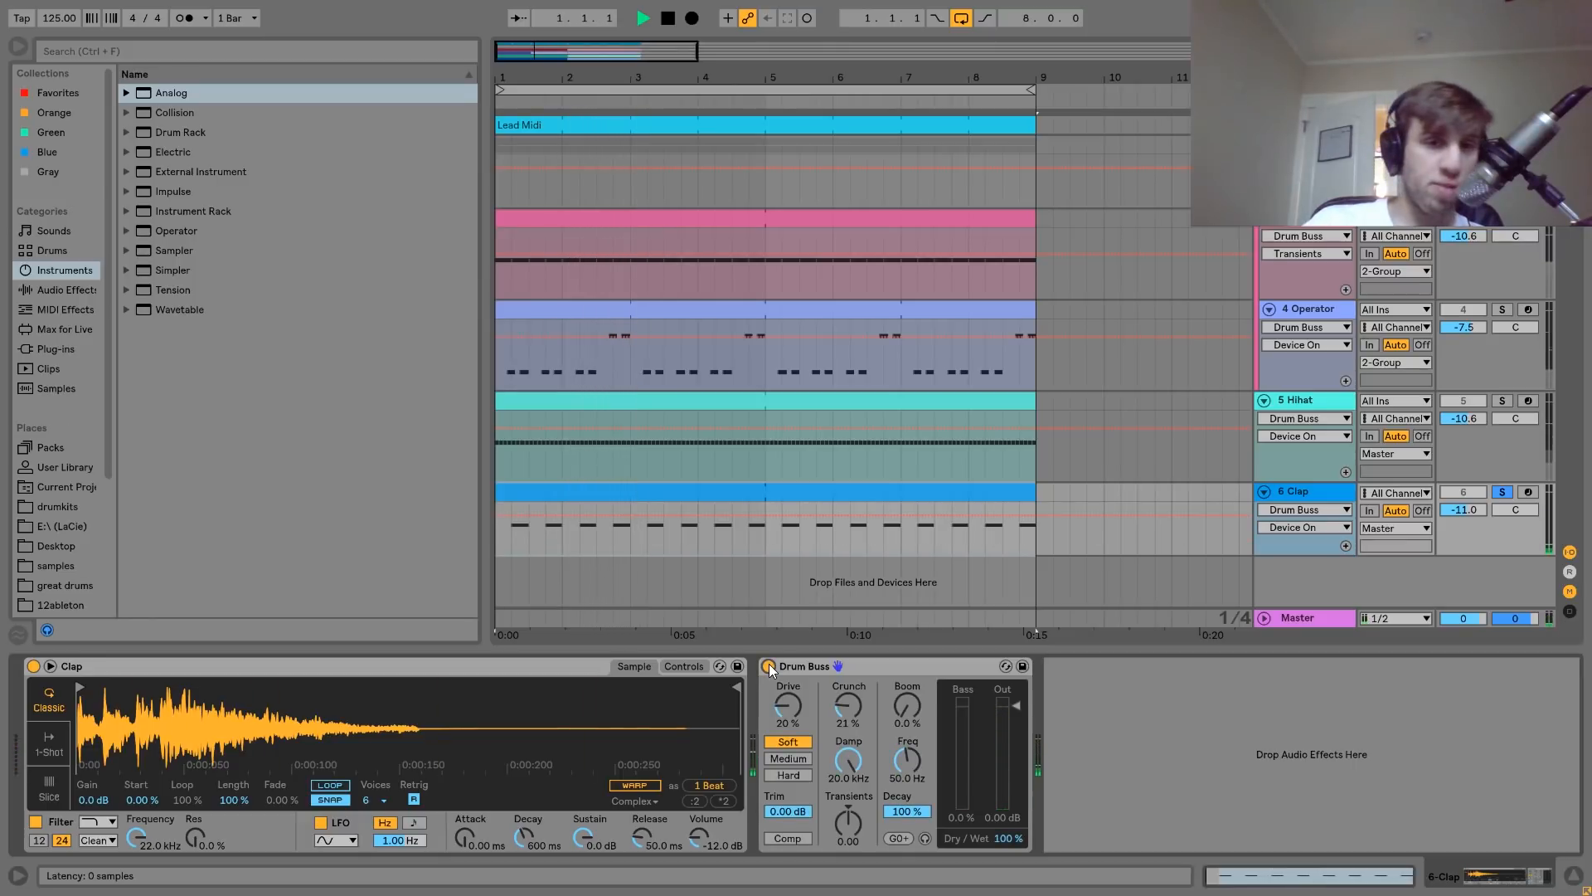
{"action": "left_click", "coordinate": [1502, 492]}
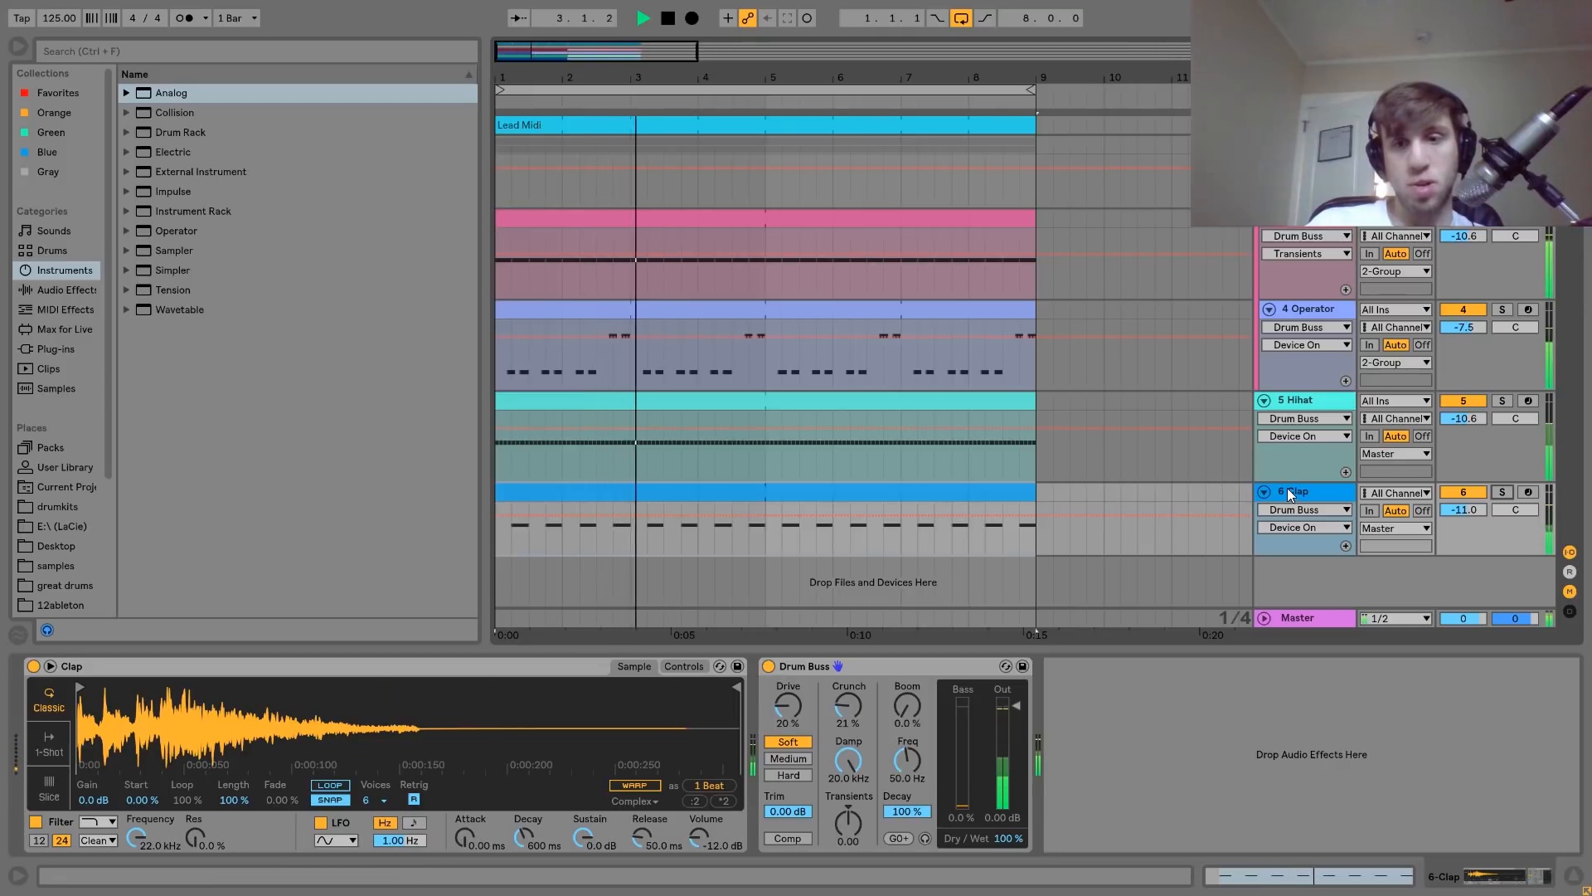
{"action": "key", "text": "space"}
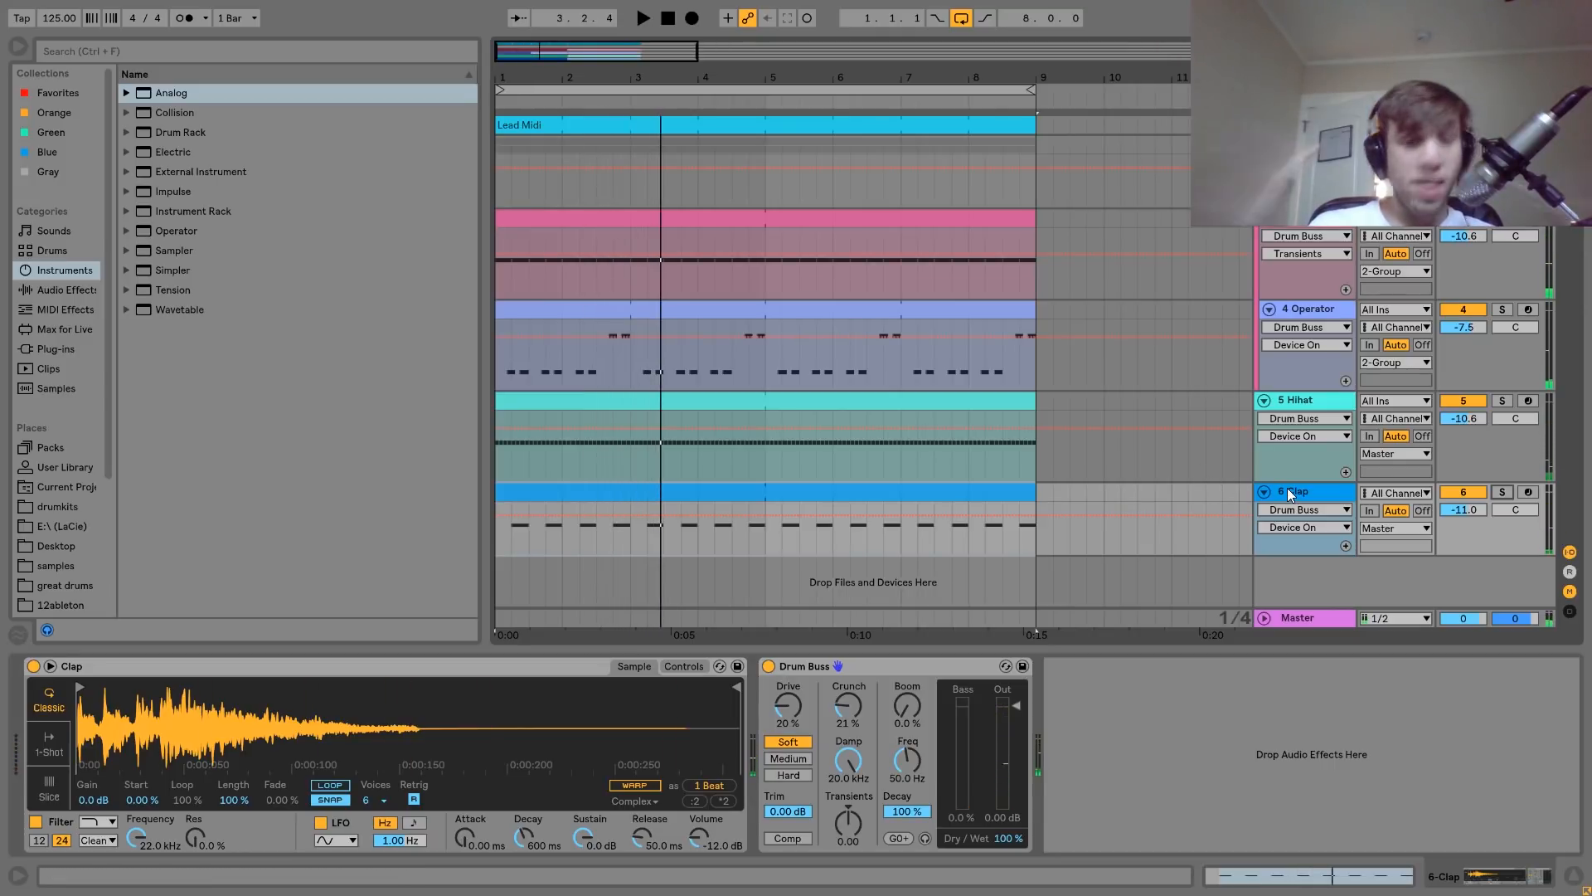